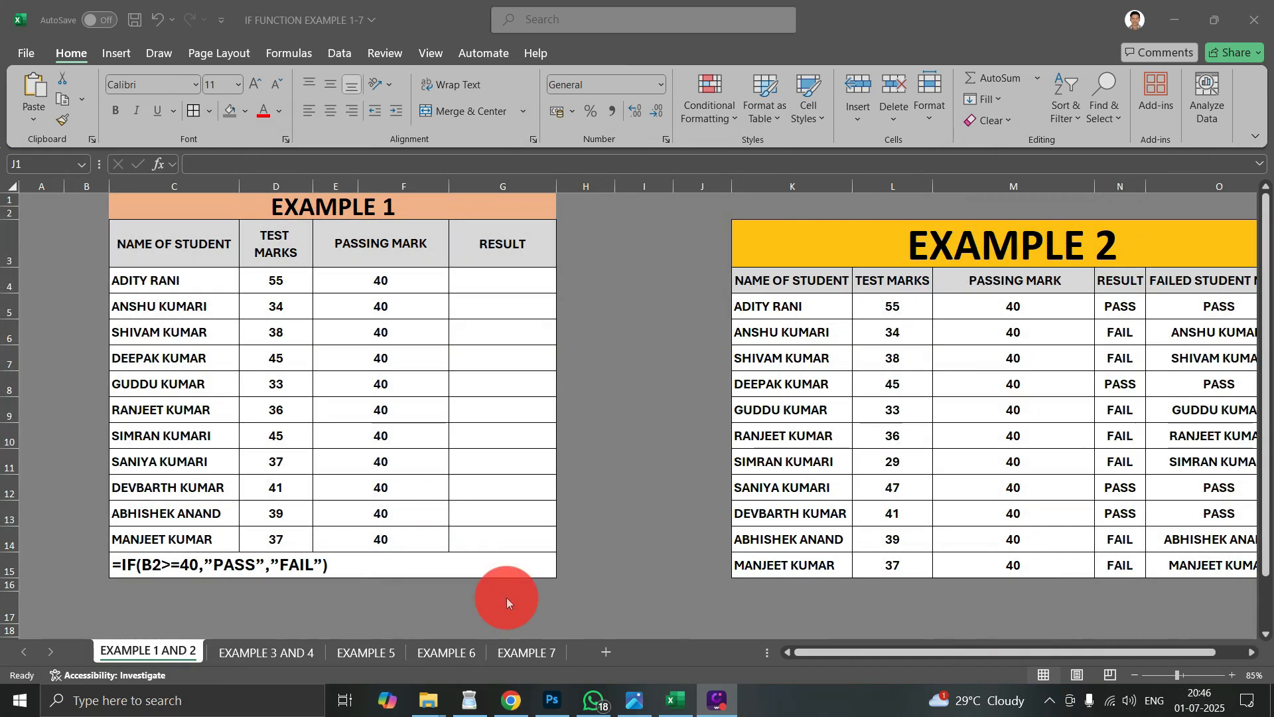
# - Examine the Example 1 table's title, its four column headings and the sample IF formula below the student rows
pyautogui.click(454, 409)
pyautogui.click(274, 250)
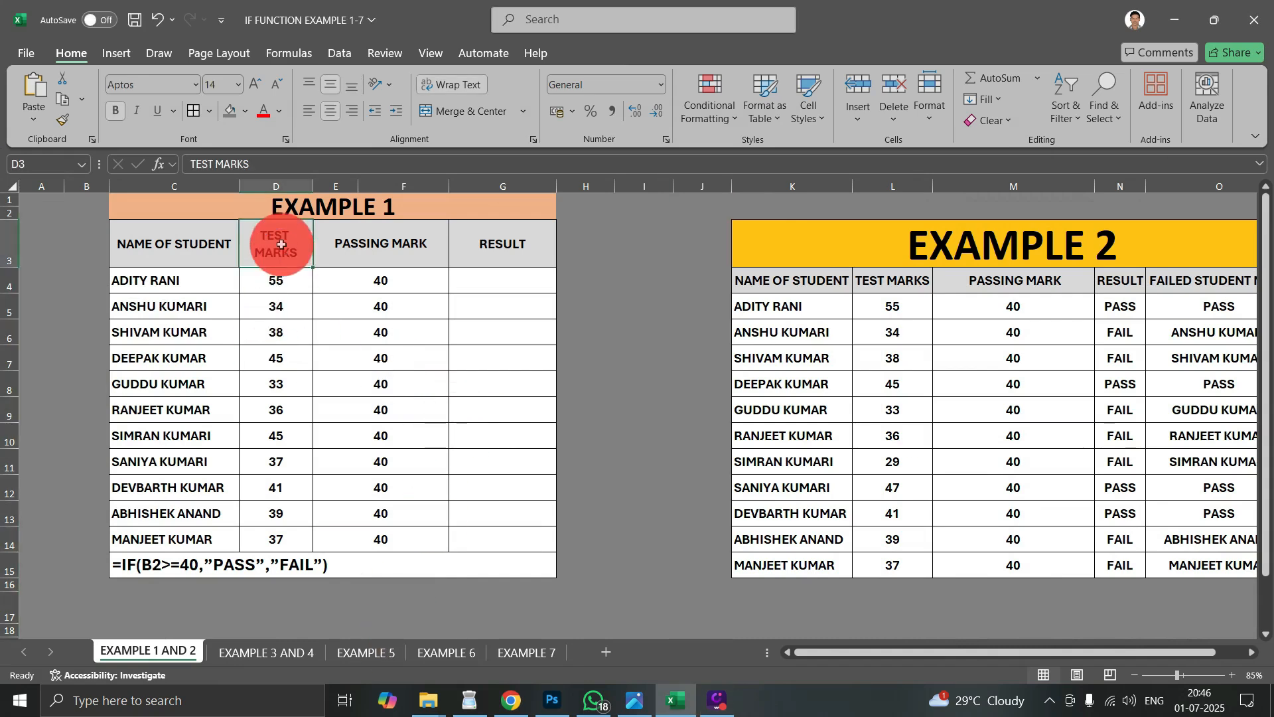
pyautogui.click(269, 208)
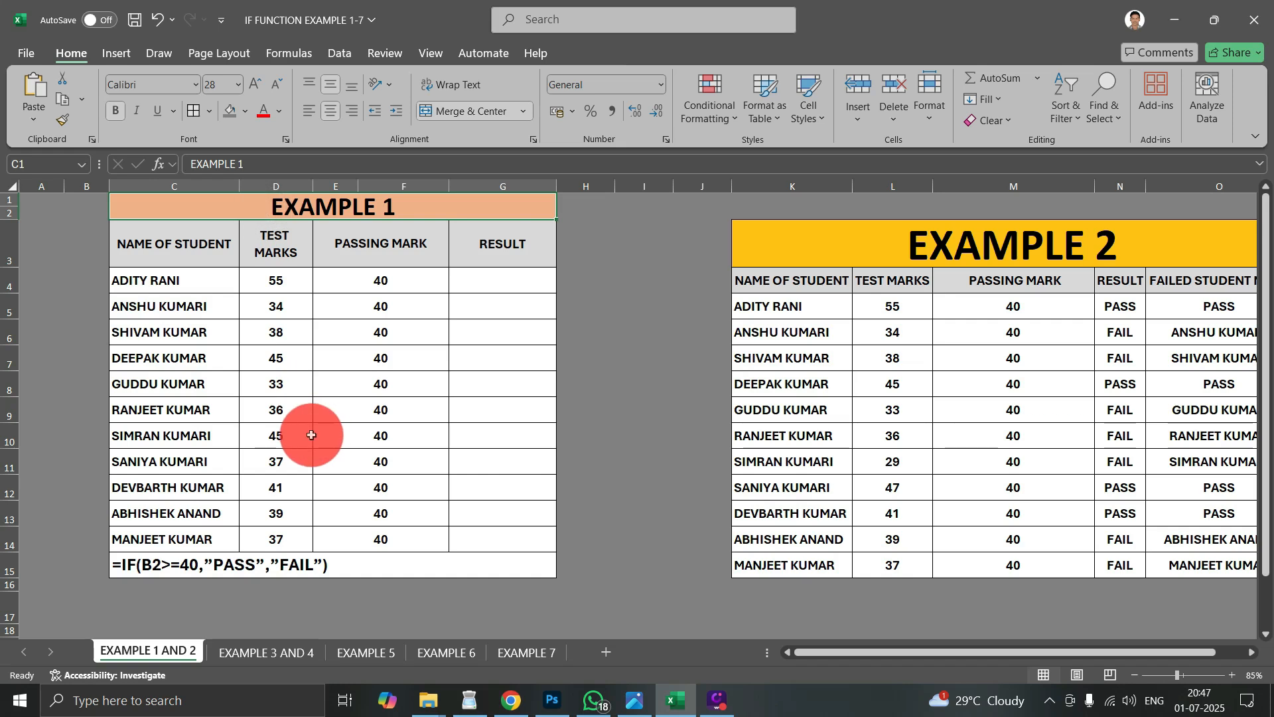
pyautogui.press('F9')
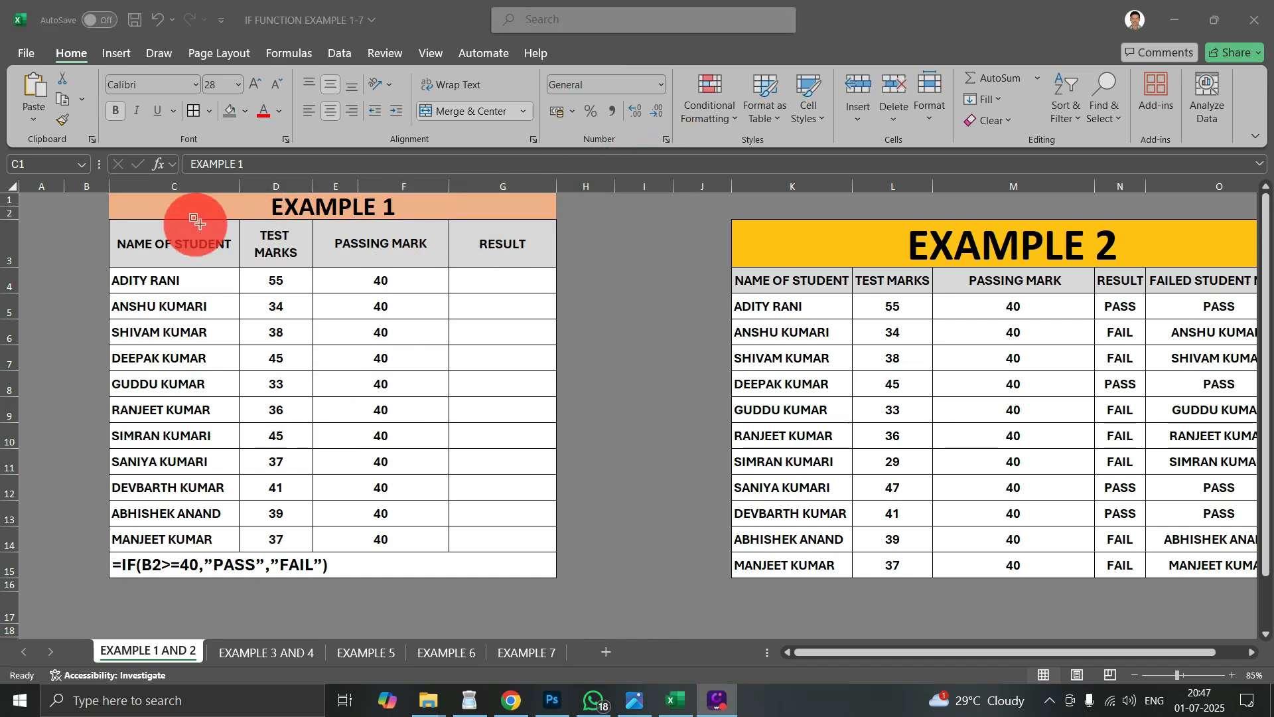
pyautogui.moveTo(155, 194); pyautogui.dragTo(503, 217)
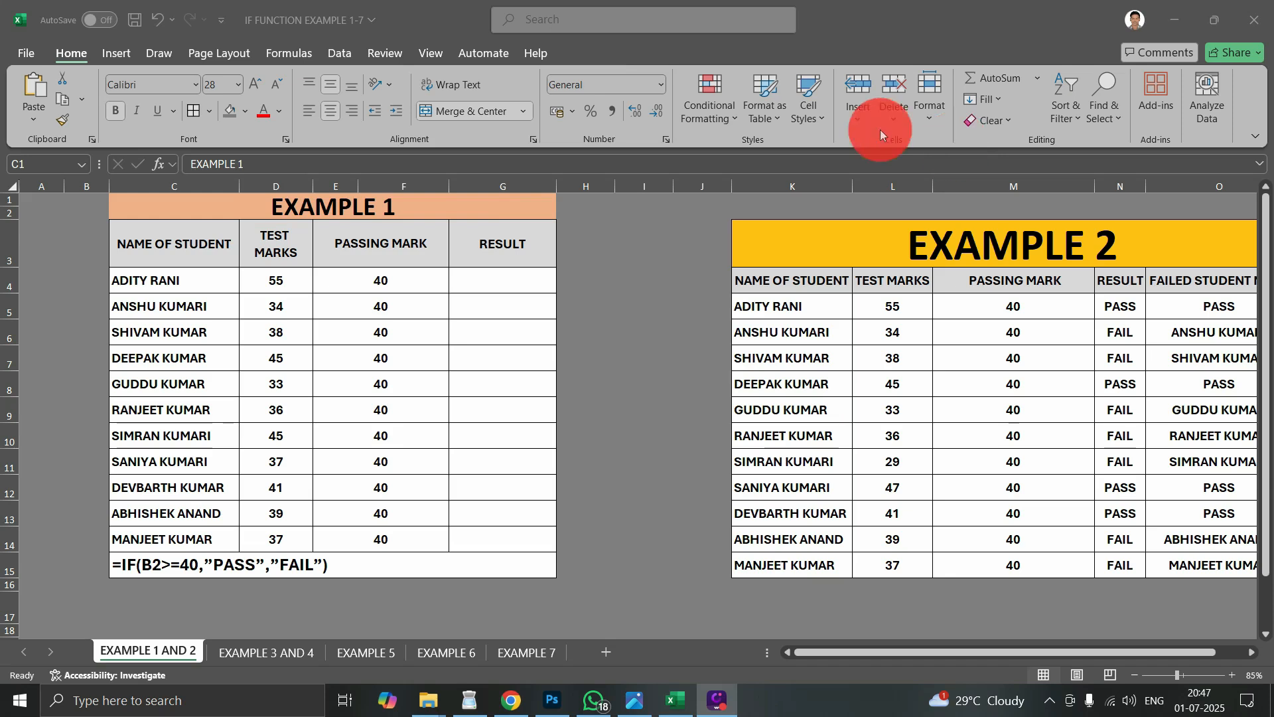
pyautogui.moveTo(99, 221); pyautogui.dragTo(238, 271)
pyautogui.moveTo(234, 216); pyautogui.dragTo(309, 266)
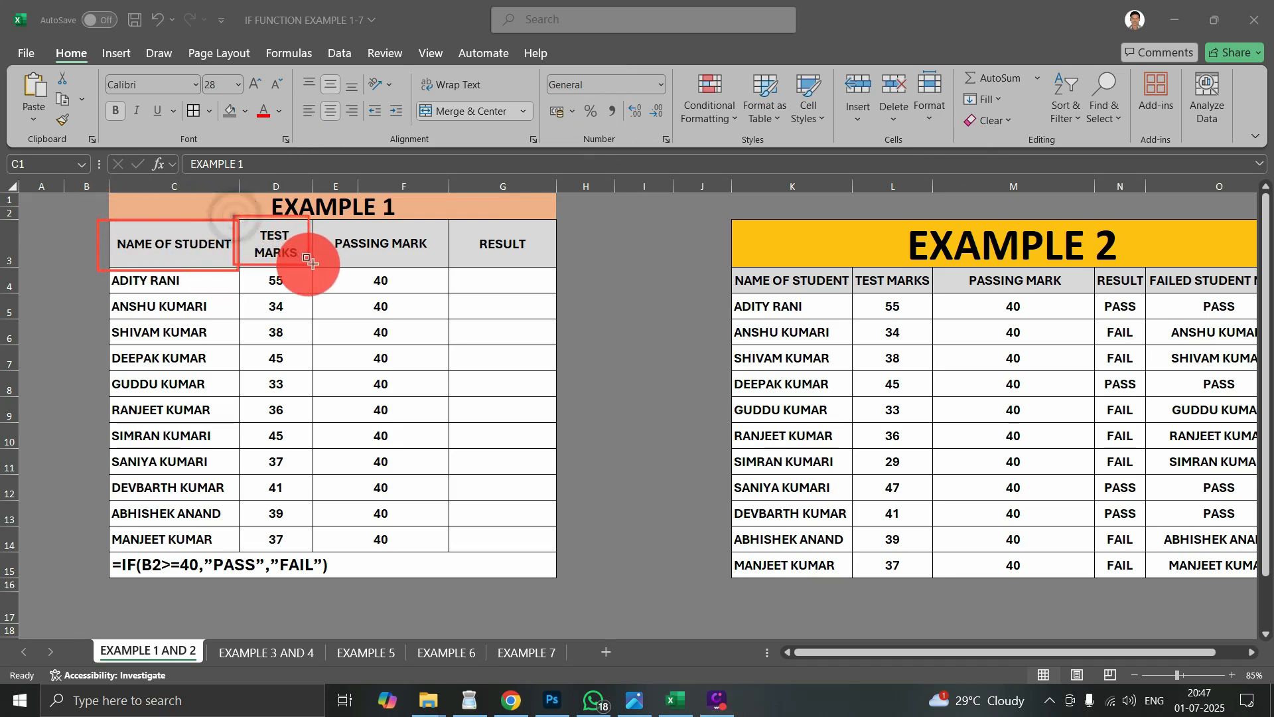
pyautogui.moveTo(320, 216)
pyautogui.mouseDown()
pyautogui.moveTo(364, 262)
pyautogui.moveTo(443, 267)
pyautogui.mouseUp()
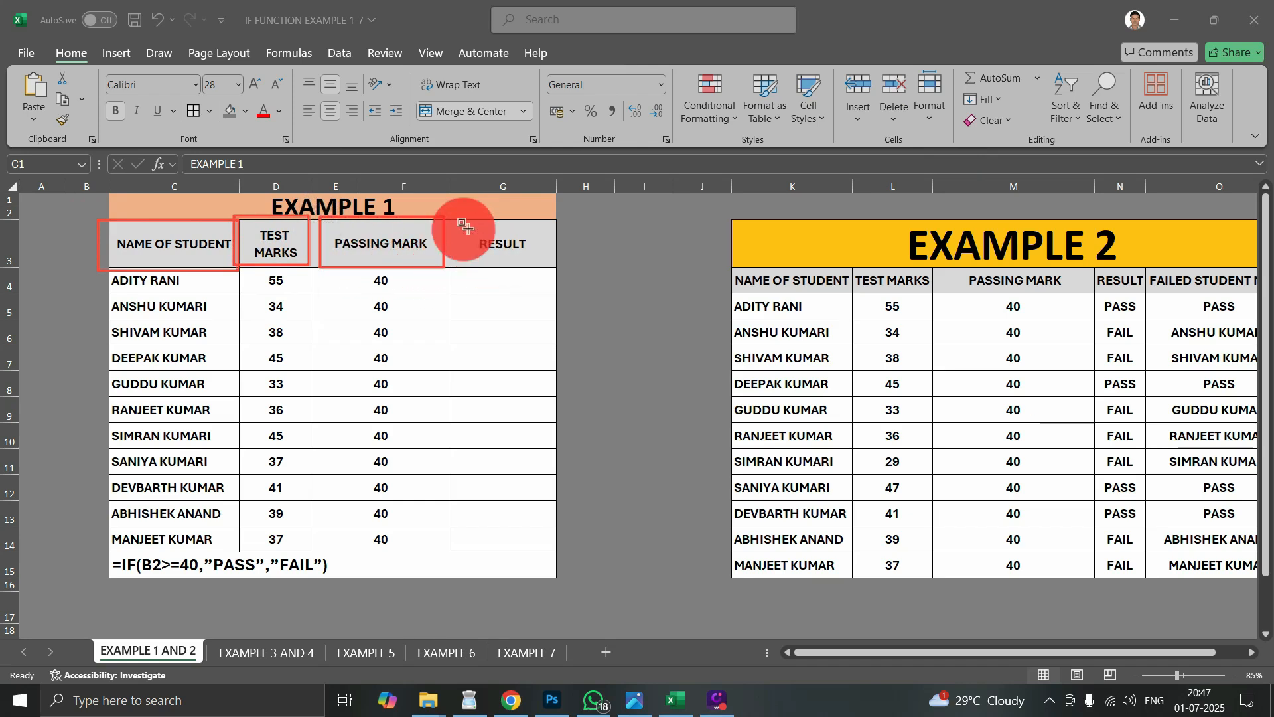
pyautogui.moveTo(442, 213)
pyautogui.mouseDown()
pyautogui.moveTo(472, 250)
pyautogui.moveTo(556, 266)
pyautogui.mouseUp()
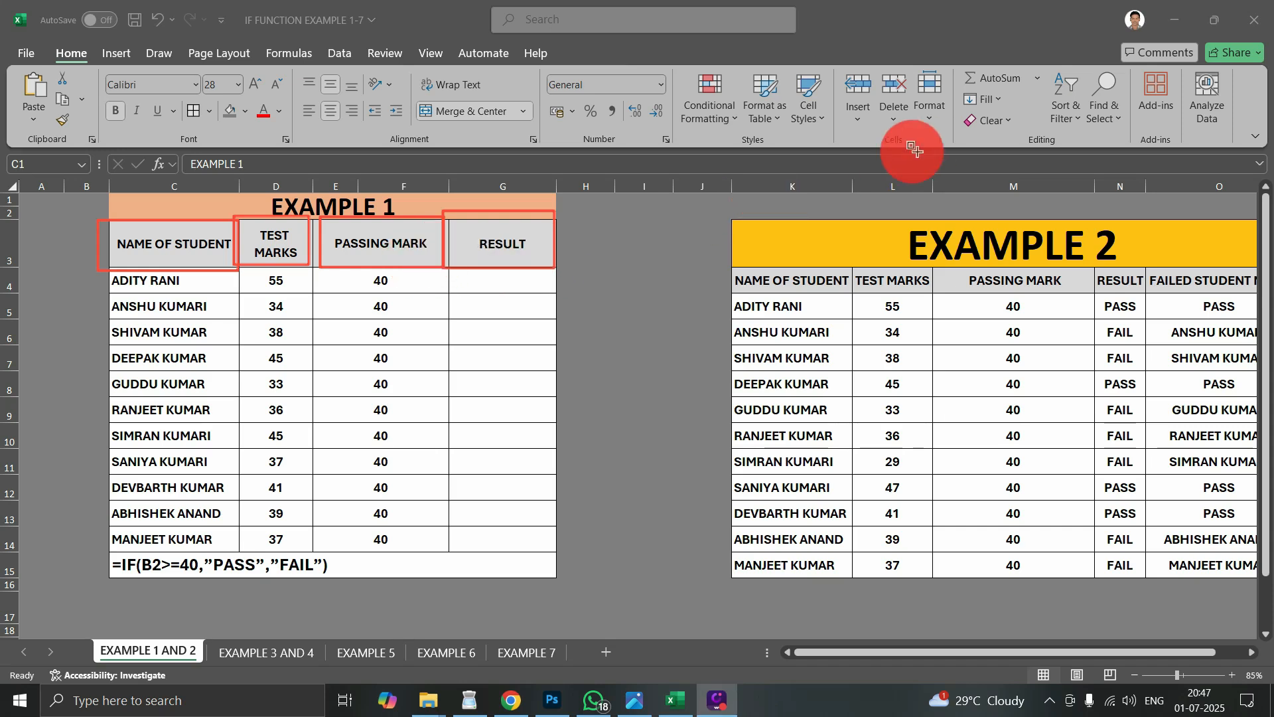
pyautogui.click(959, 143)
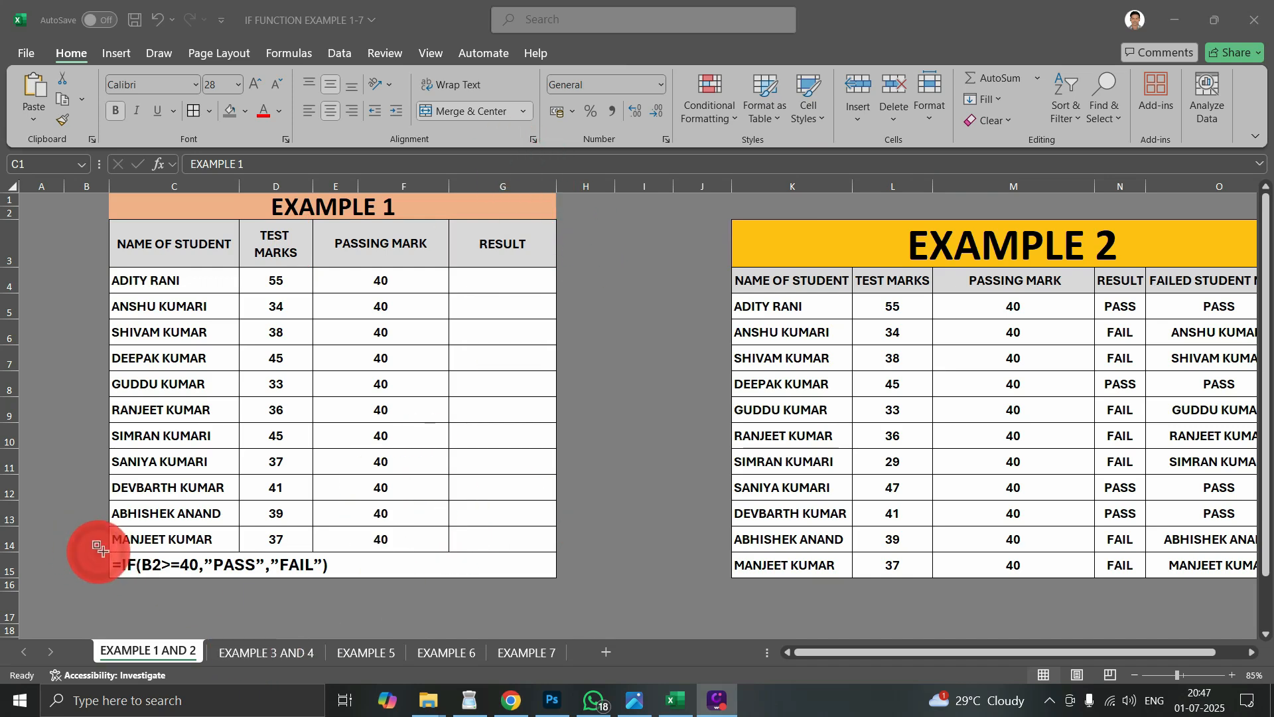
pyautogui.moveTo(98, 552)
pyautogui.mouseDown()
pyautogui.moveTo(211, 577)
pyautogui.moveTo(563, 577)
pyautogui.mouseUp()
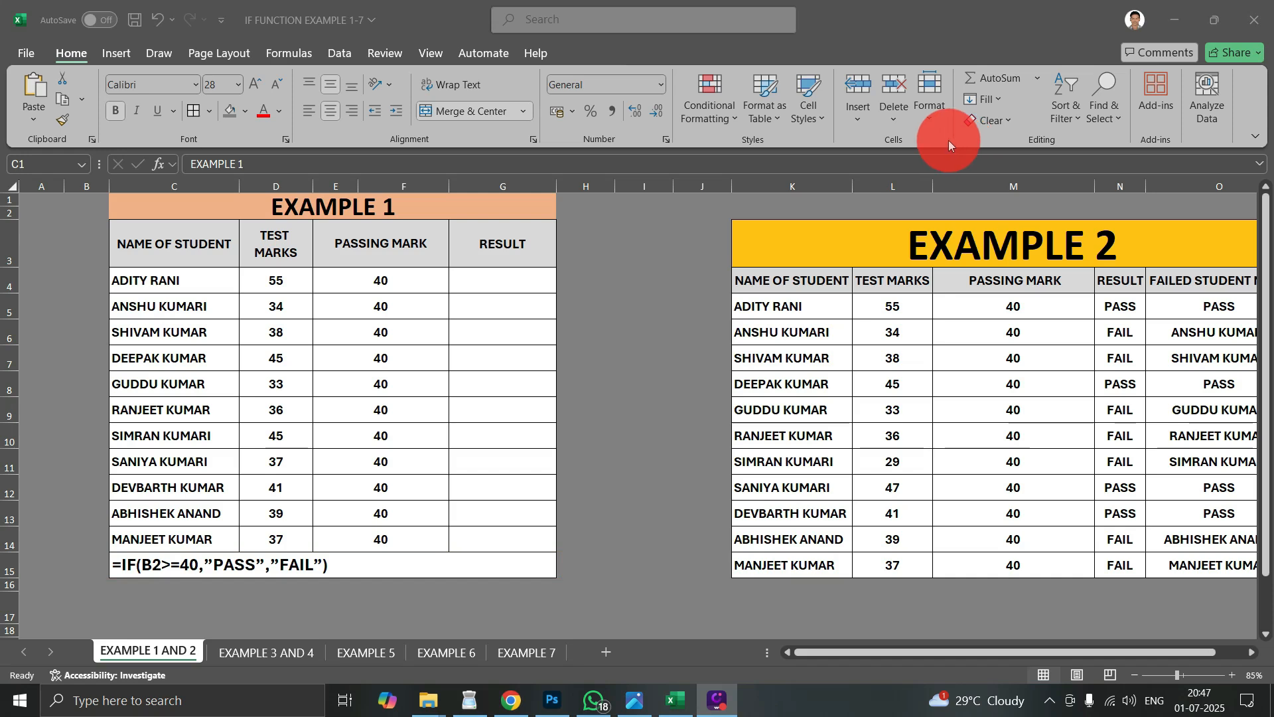
# - Enter the formula =IF(D4<E4,"FAIL","PASS") in cell G4 of the RESULT column
pyautogui.click(520, 279)
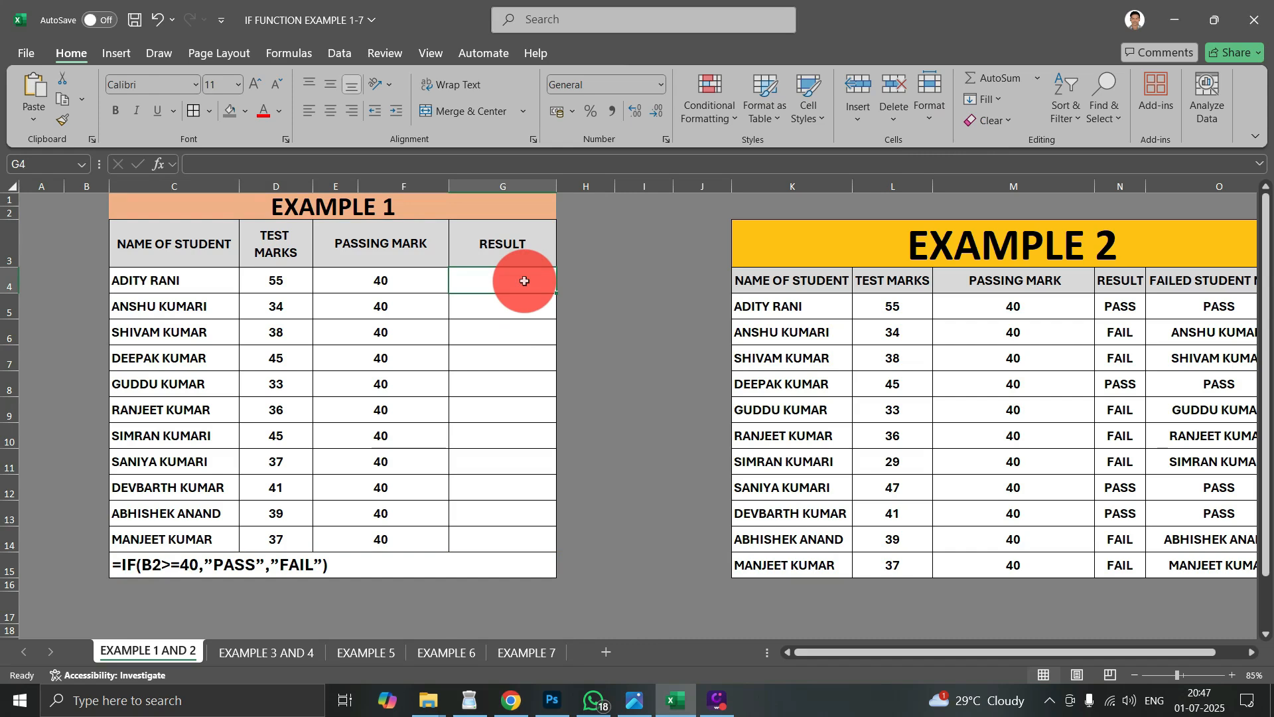
pyautogui.write('=IF')
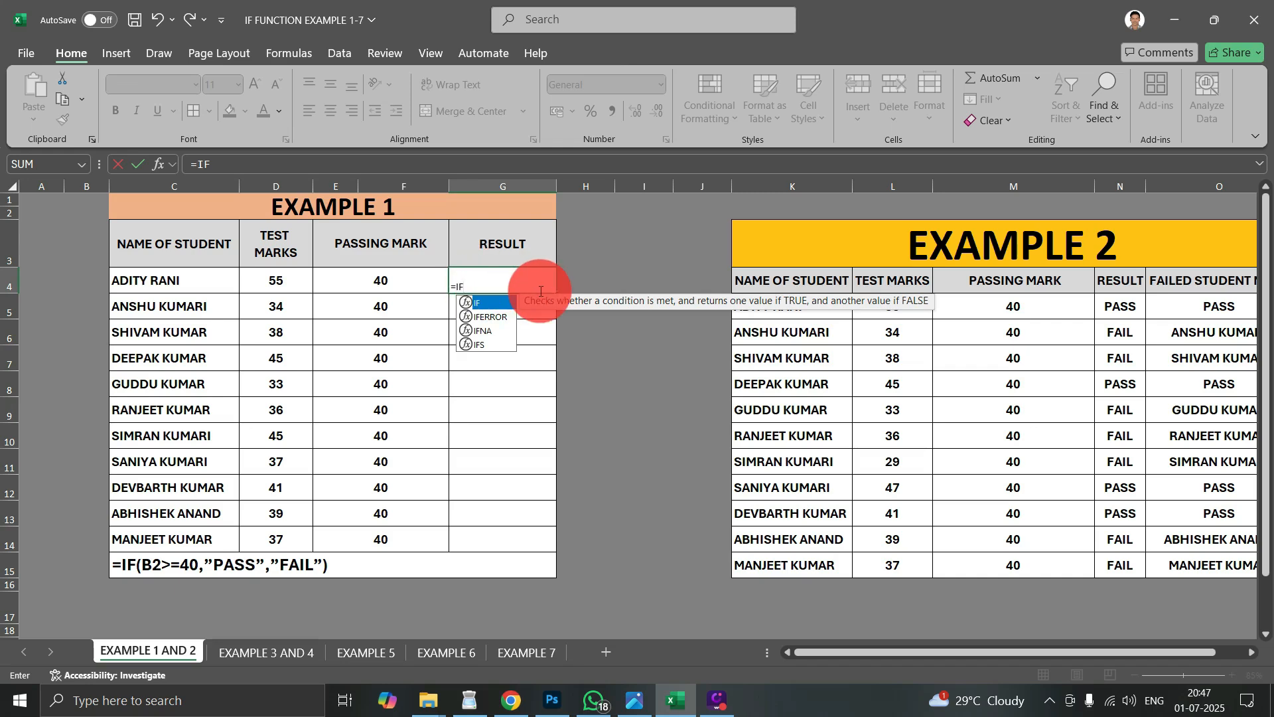
pyautogui.press('Tab')
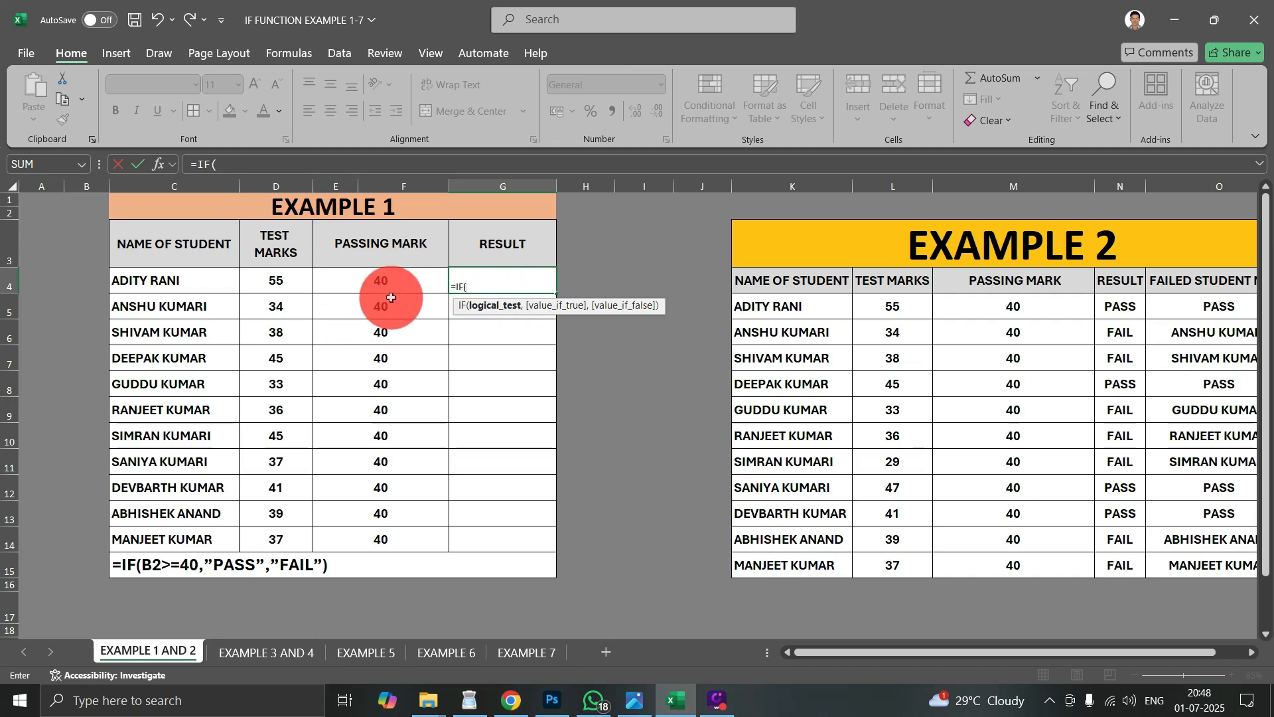
pyautogui.click(285, 280)
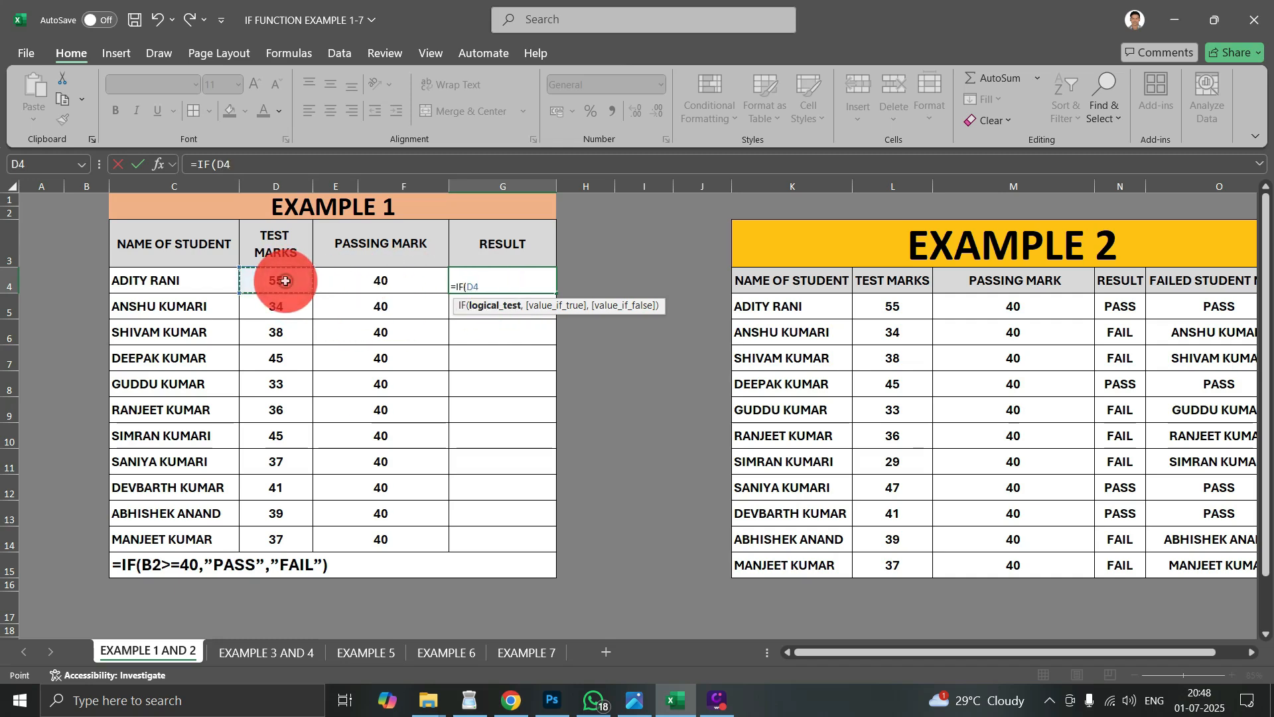
pyautogui.press('shift')
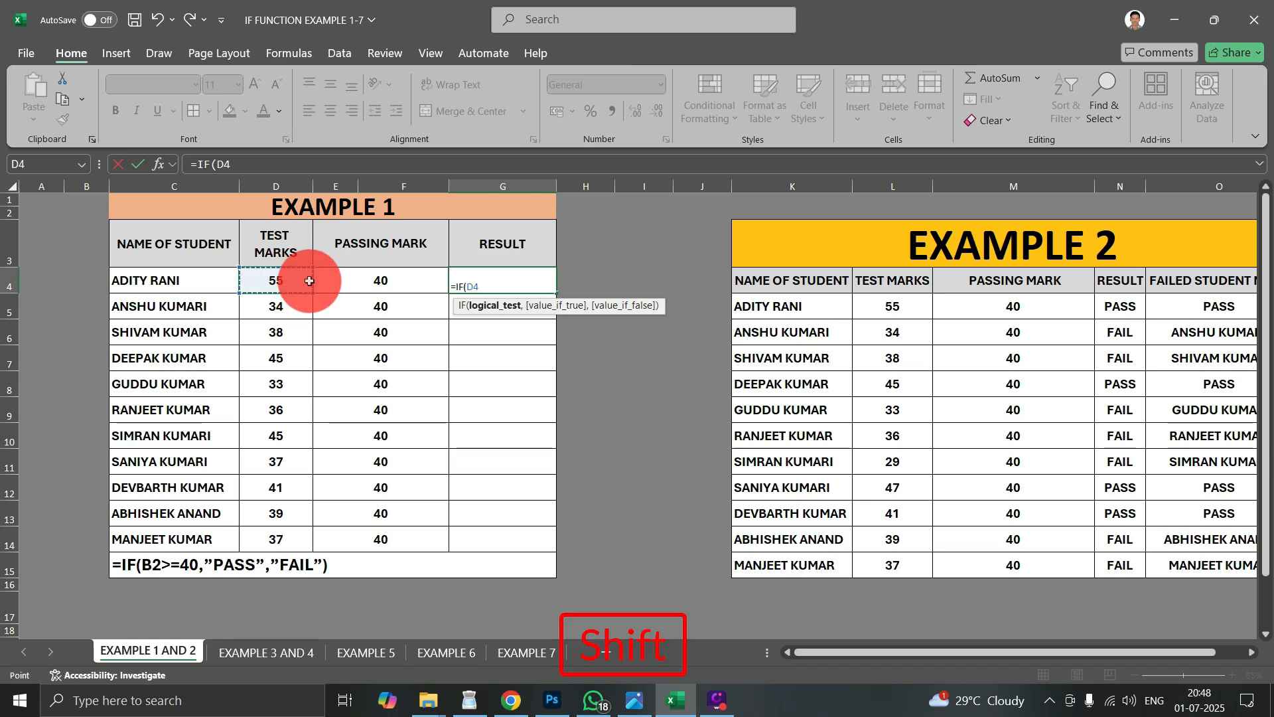
pyautogui.write('<')
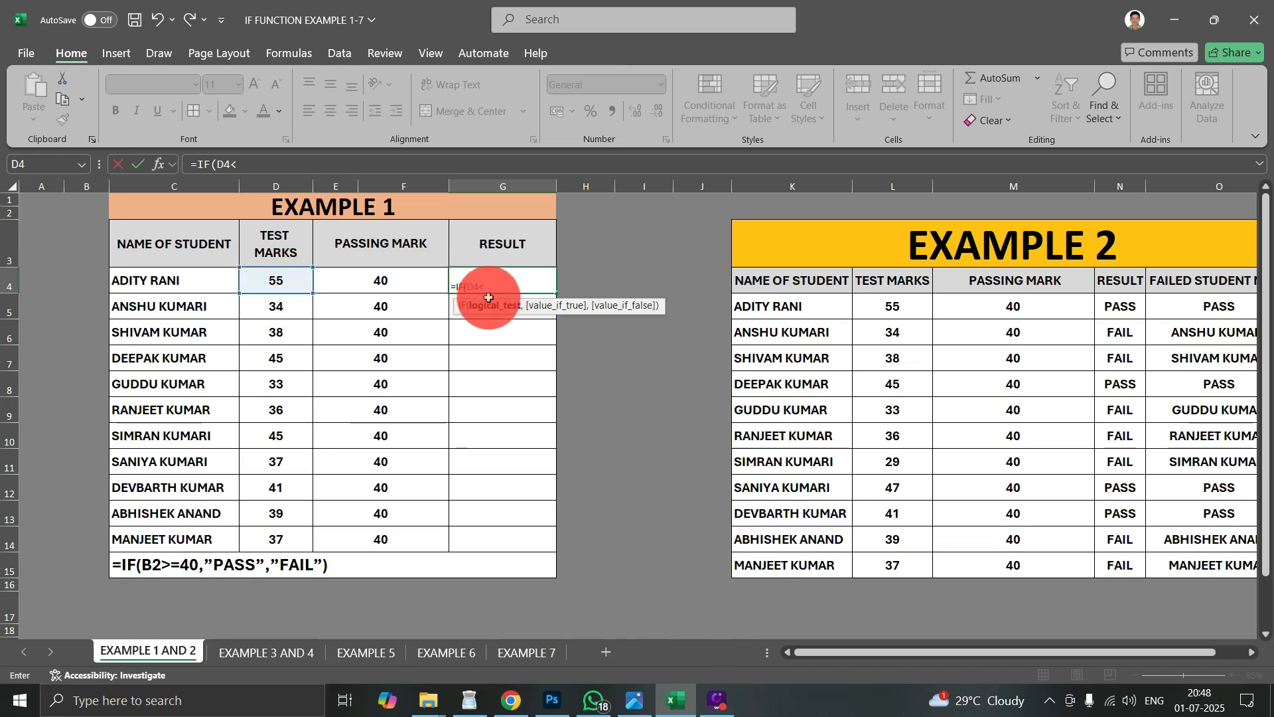
pyautogui.click(393, 284)
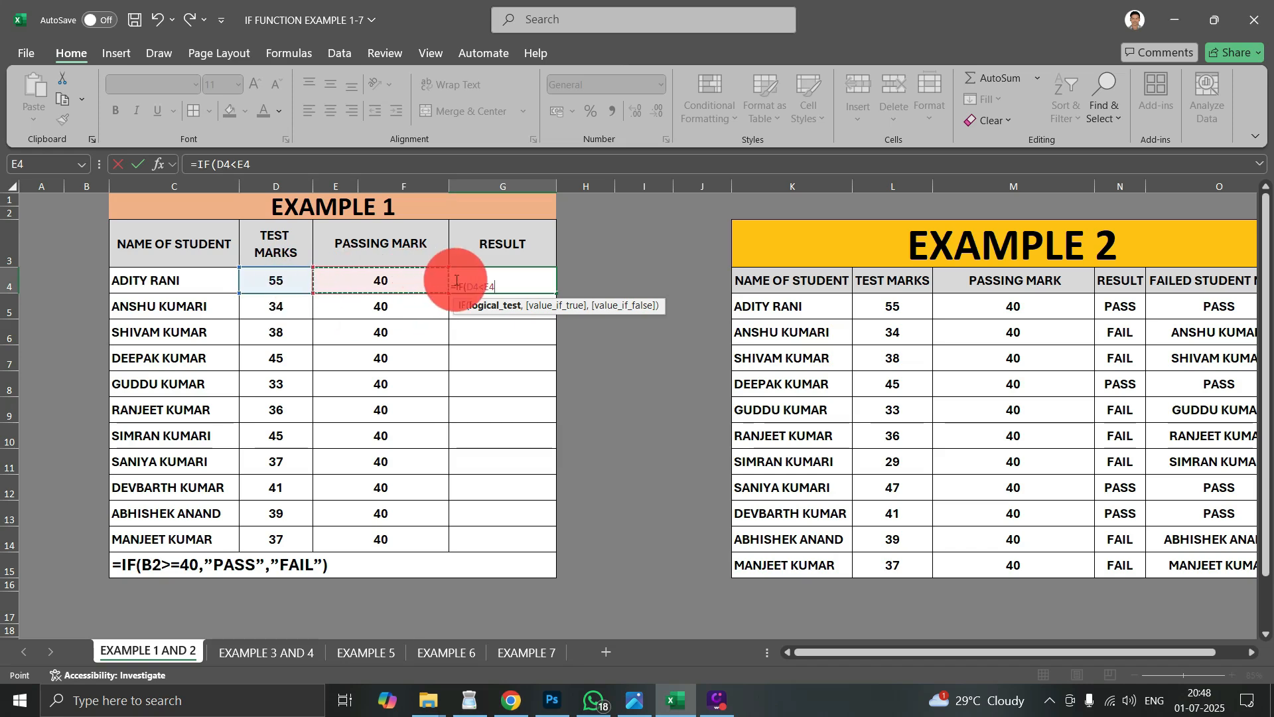
pyautogui.write(',')
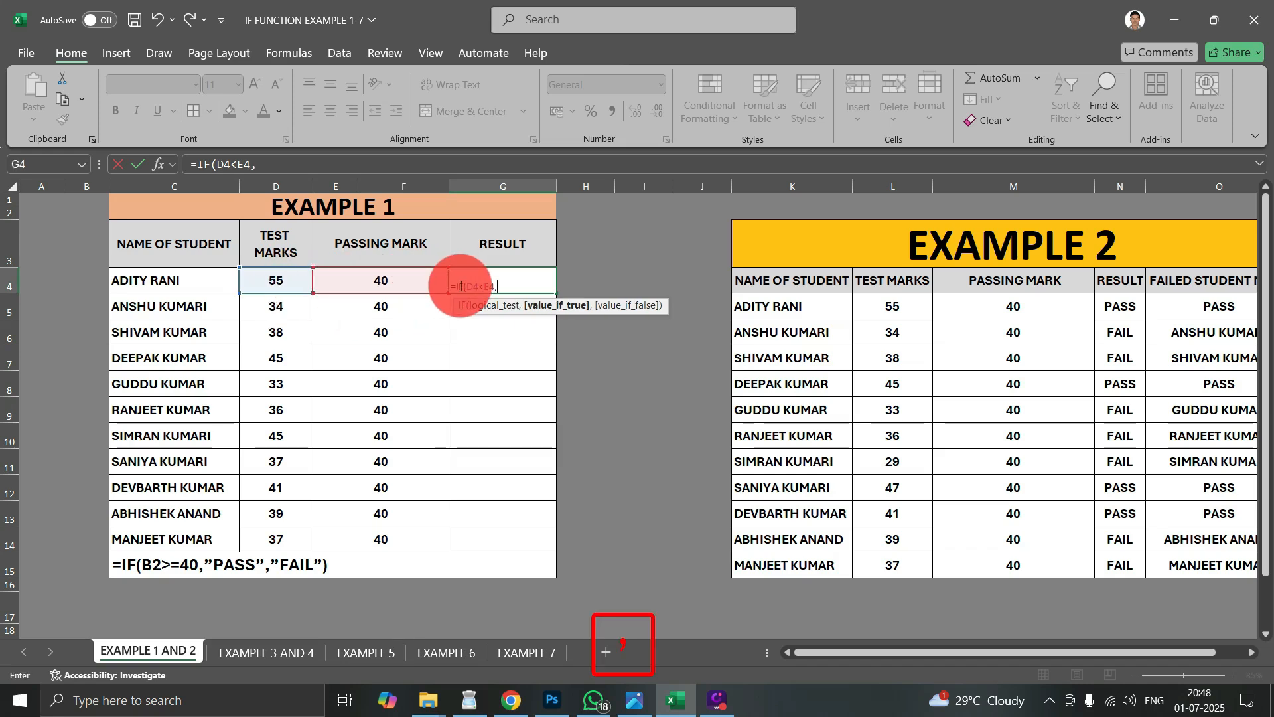
pyautogui.write('"FA')
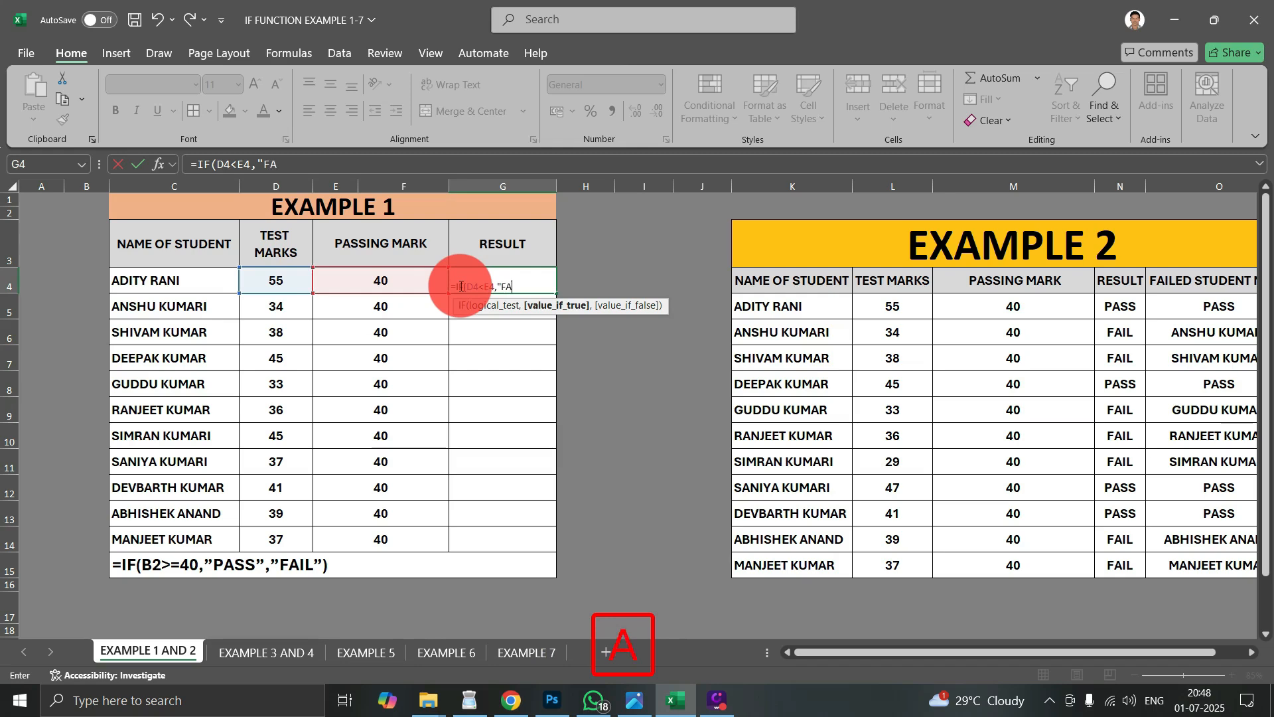
pyautogui.write('IL"')
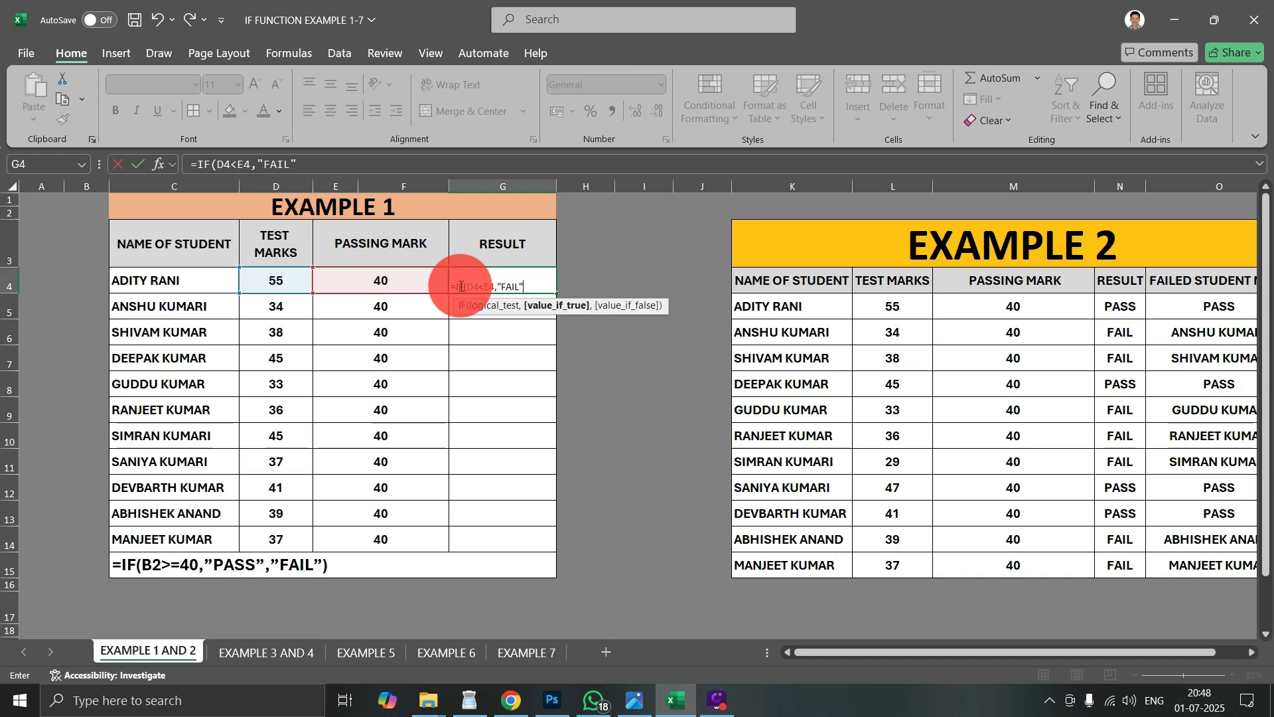
pyautogui.write(',')
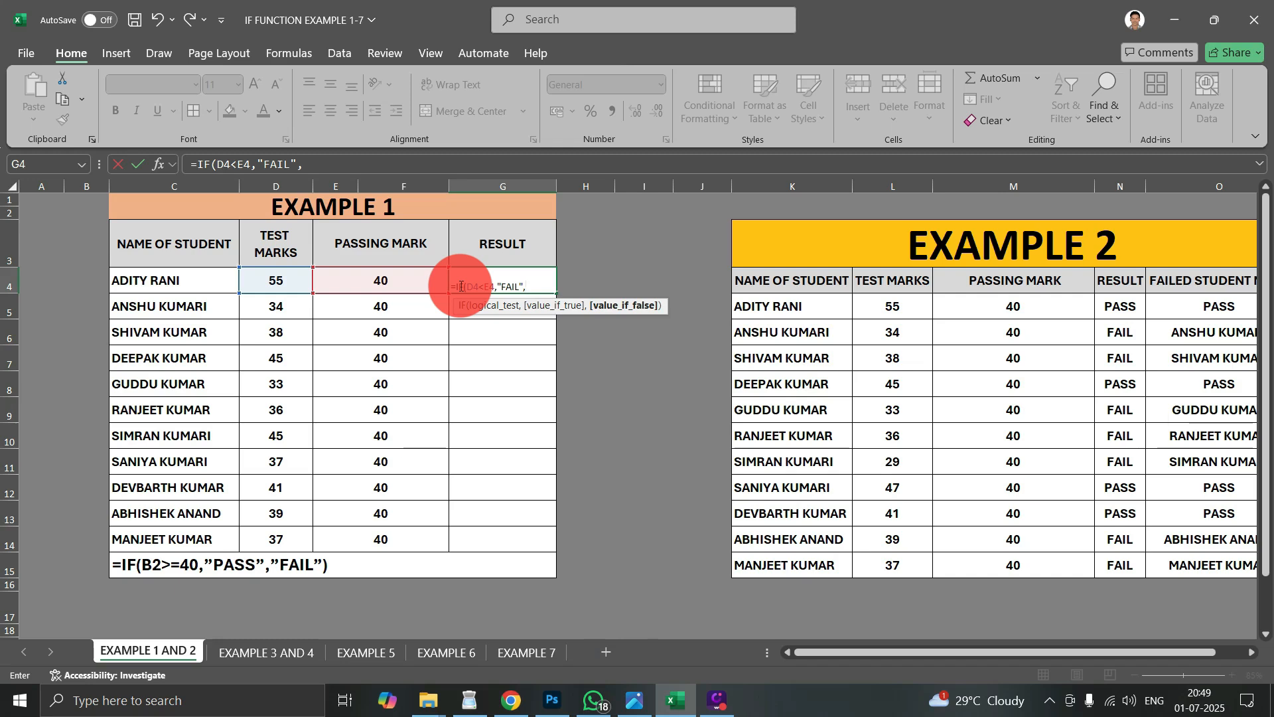
pyautogui.write('"')
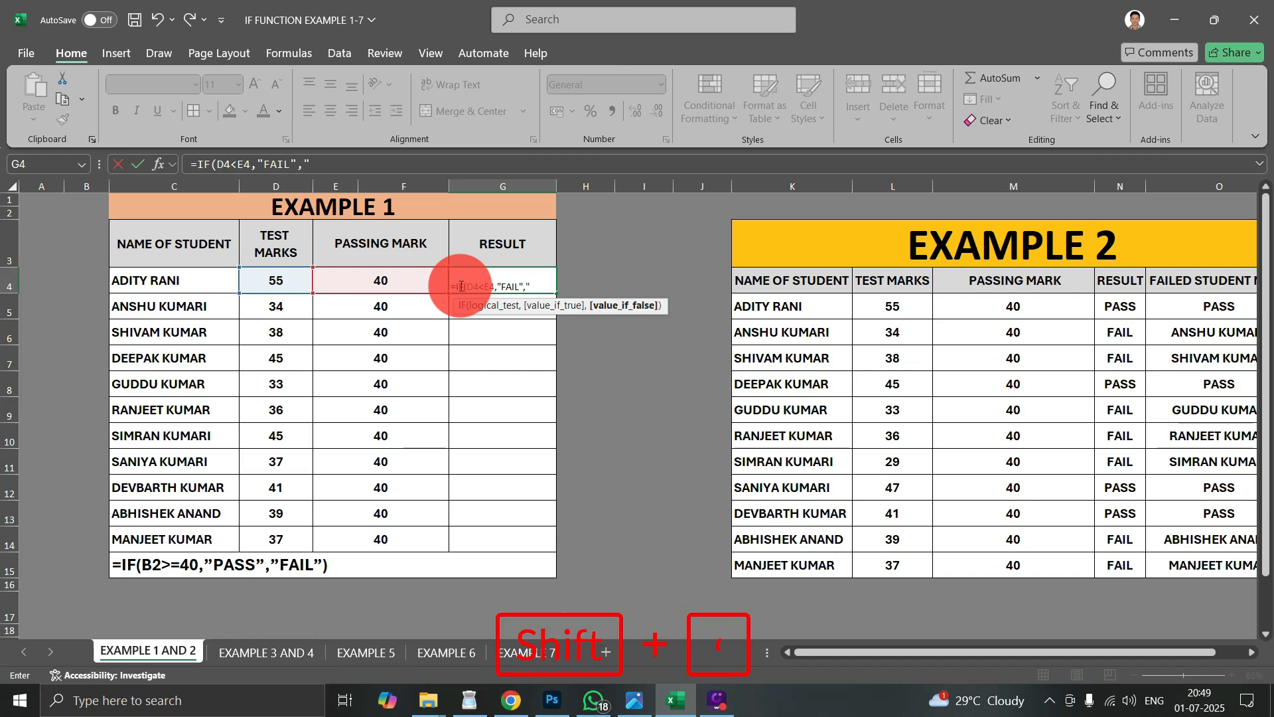
pyautogui.write('PASS"')
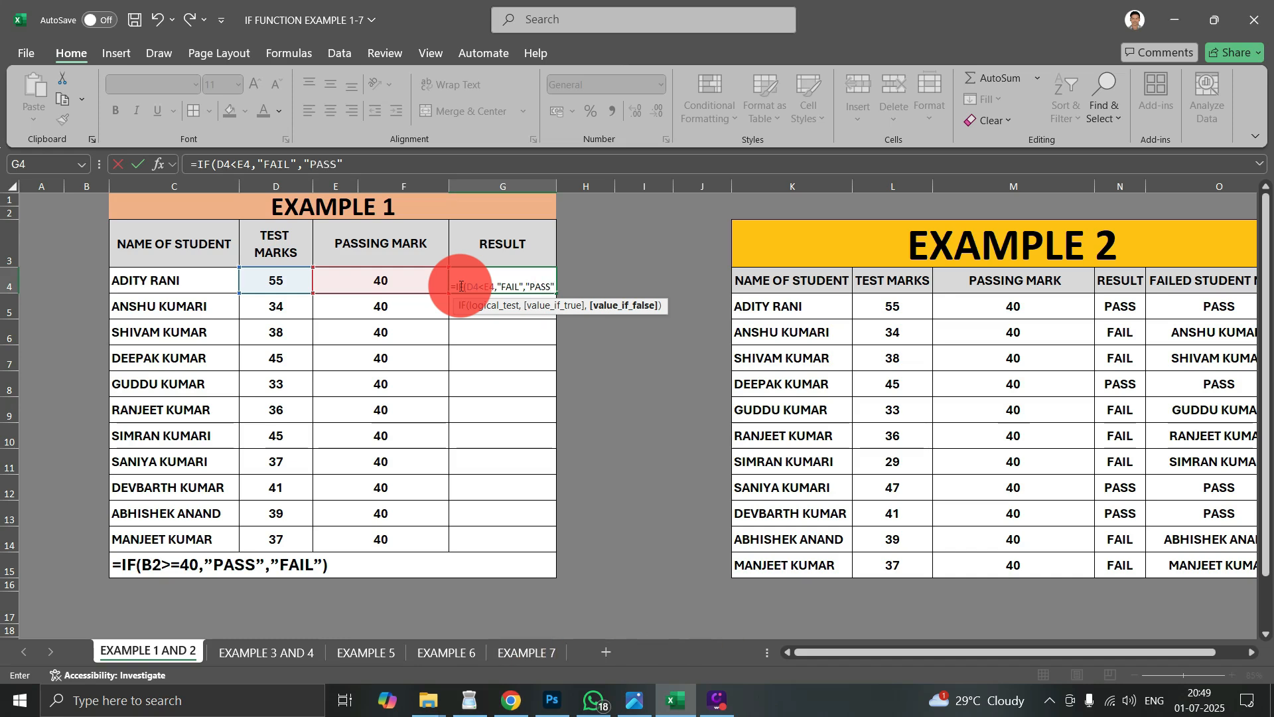
pyautogui.write(')')
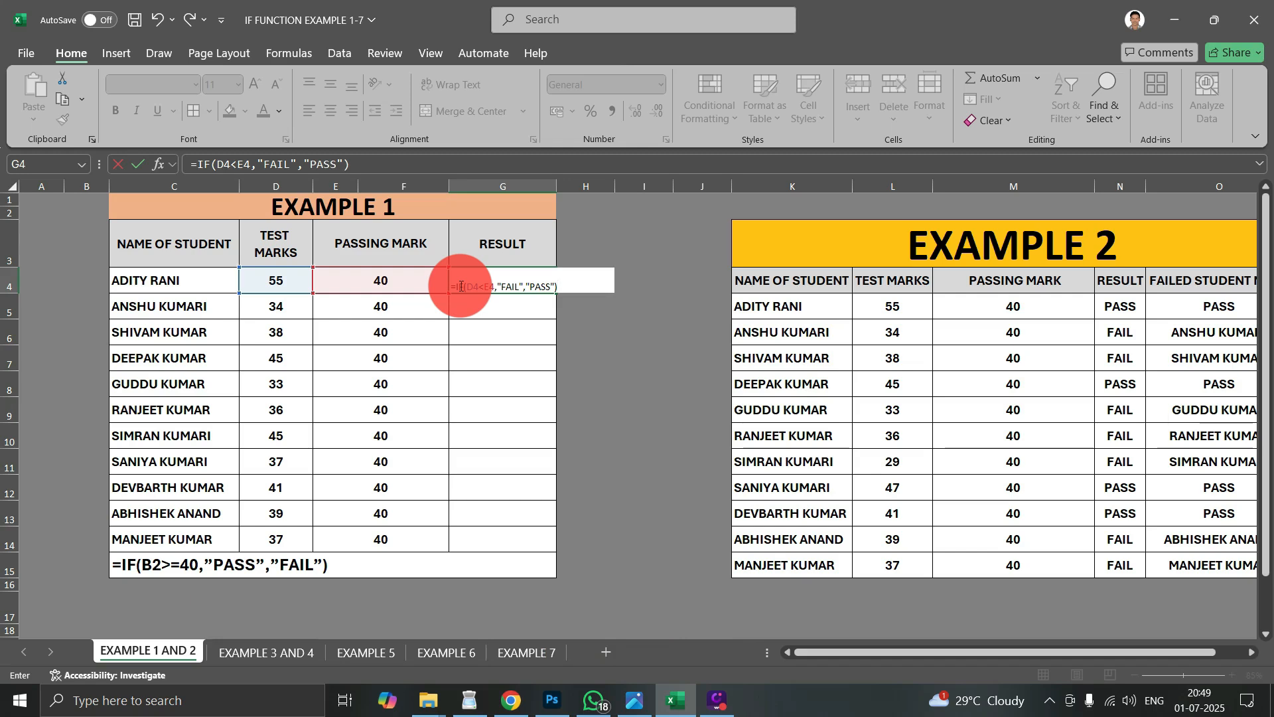
pyautogui.press('Return')
# - Try to auto-fill the IF formula from G4 down the whole RESULT column, dismissing each merged-cells warning
pyautogui.click(473, 282)
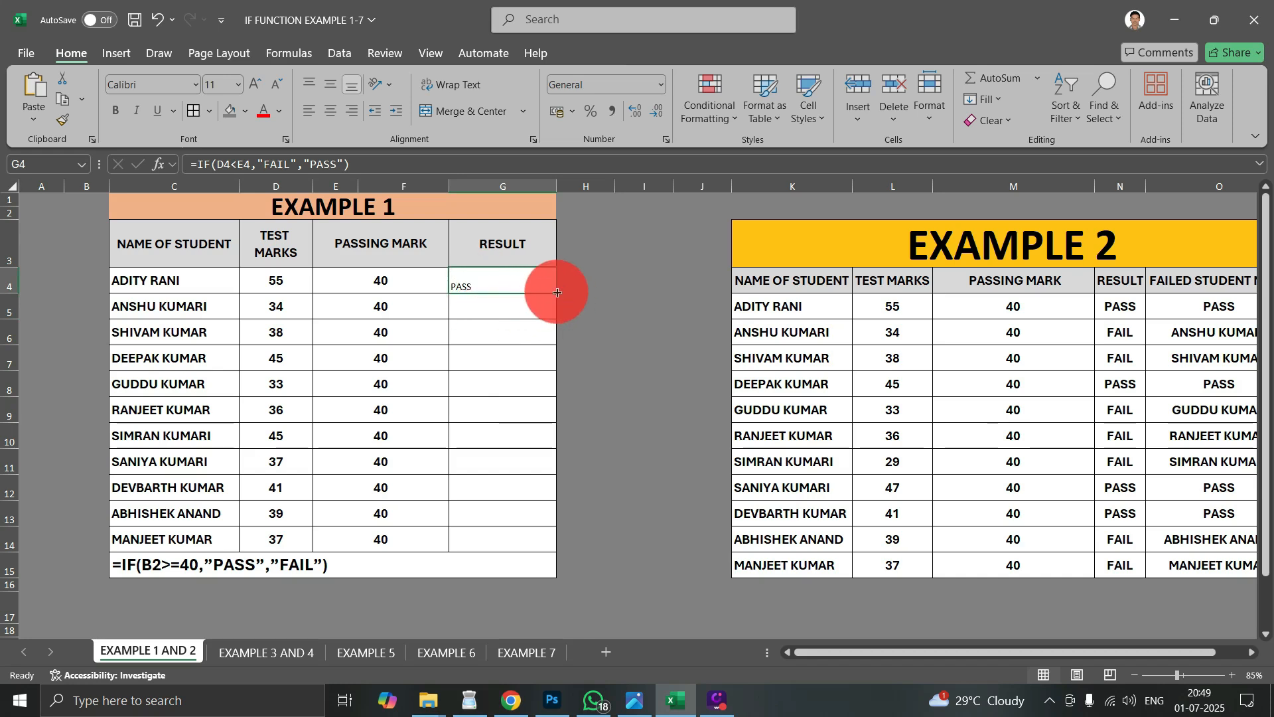
pyautogui.click(488, 278)
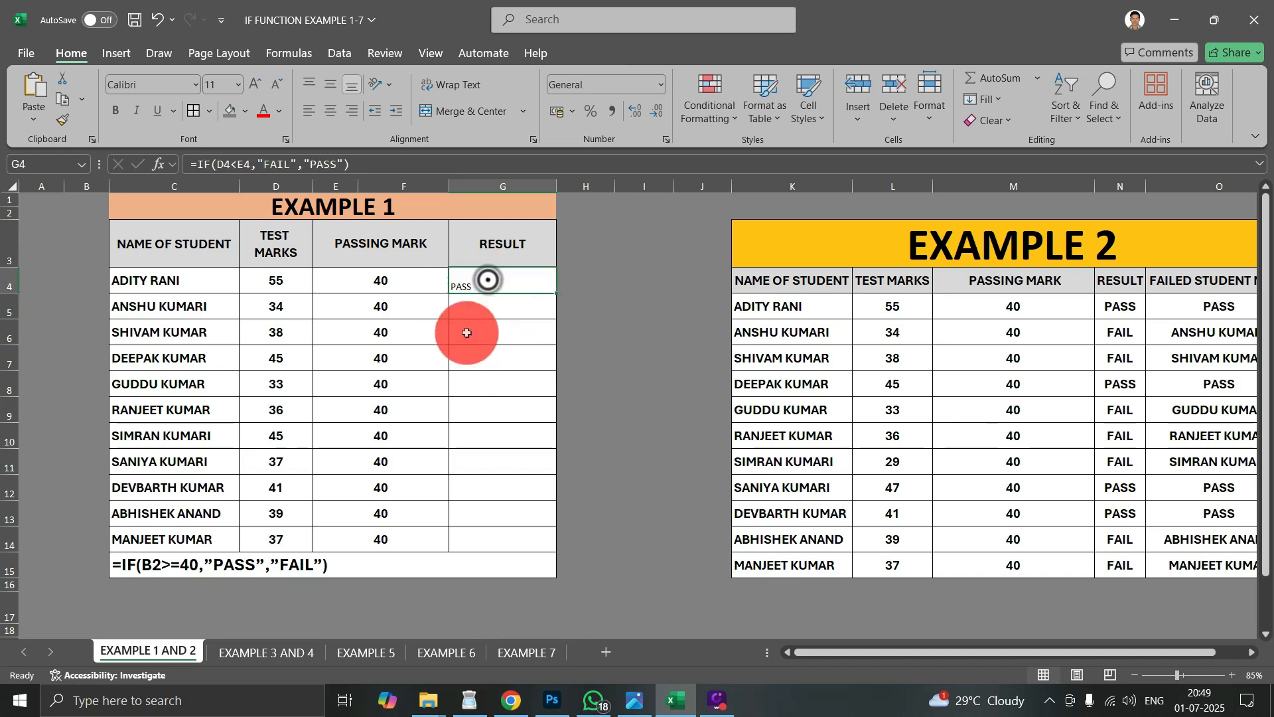
pyautogui.doubleClick(556, 292)
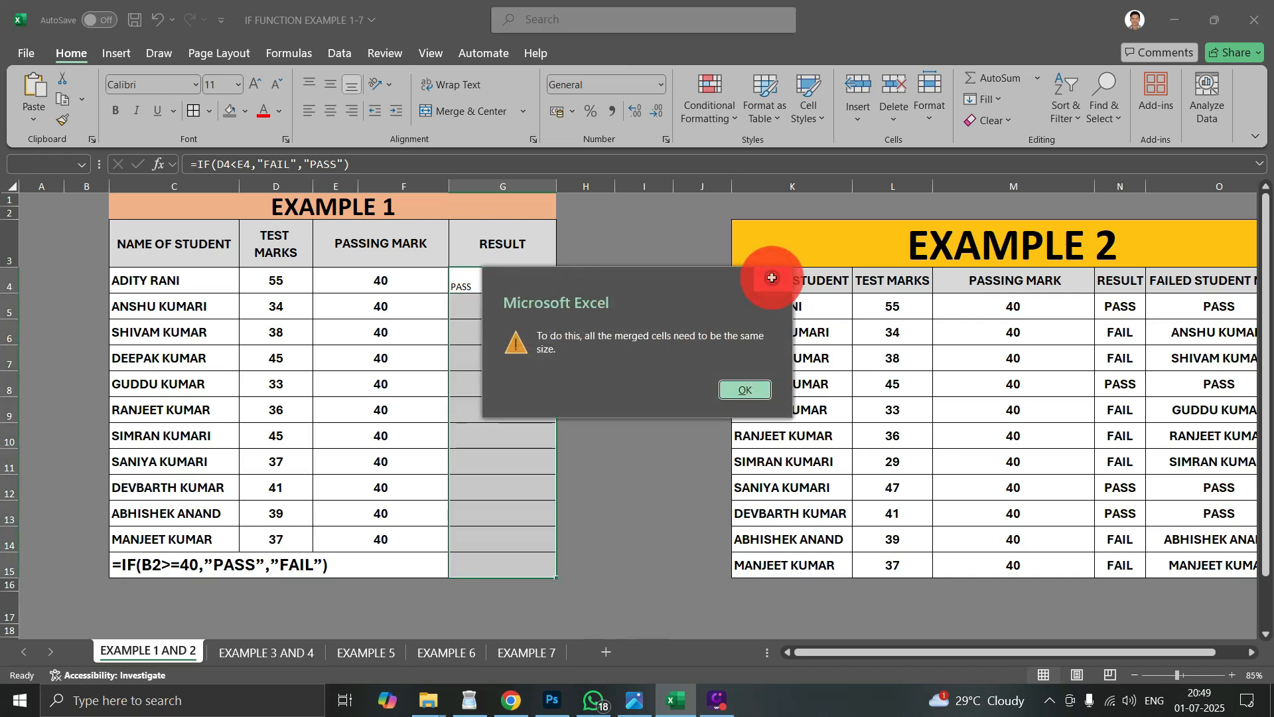
pyautogui.click(773, 278)
pyautogui.doubleClick(556, 292)
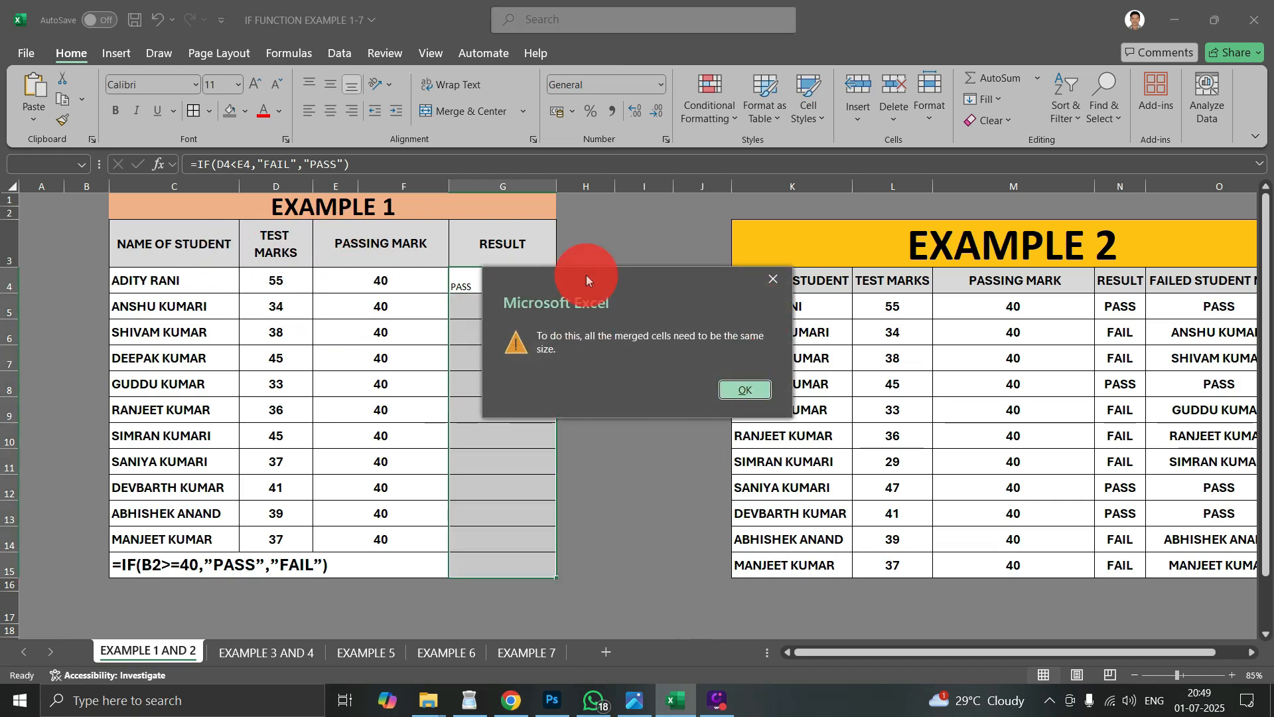
pyautogui.click(763, 281)
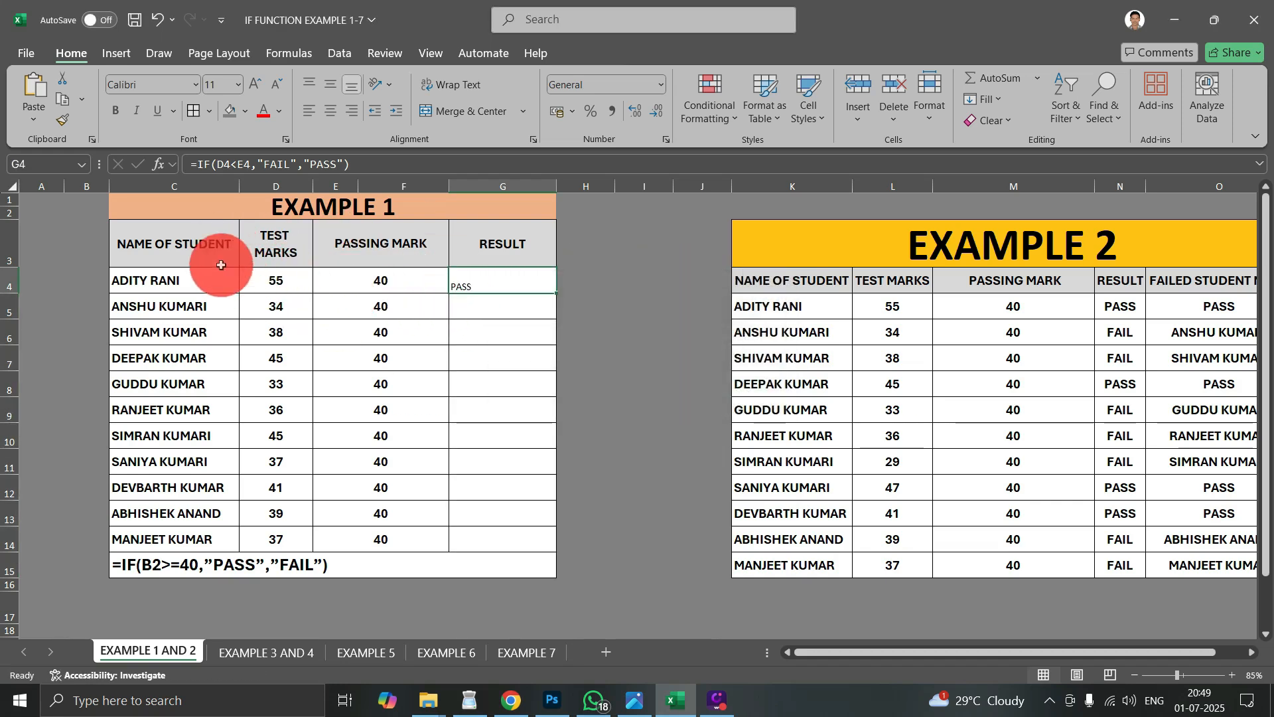
pyautogui.click(179, 210)
pyautogui.moveTo(179, 210); pyautogui.dragTo(384, 560)
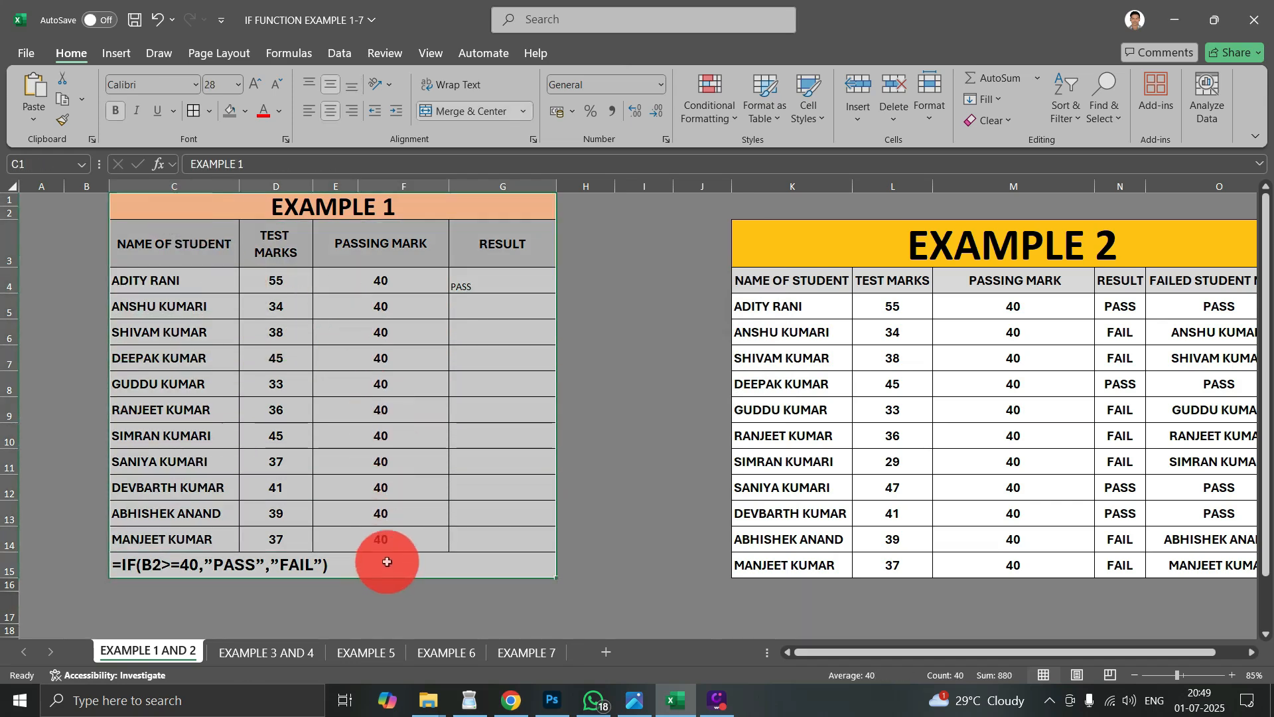
pyautogui.click(508, 312)
pyautogui.click(506, 280)
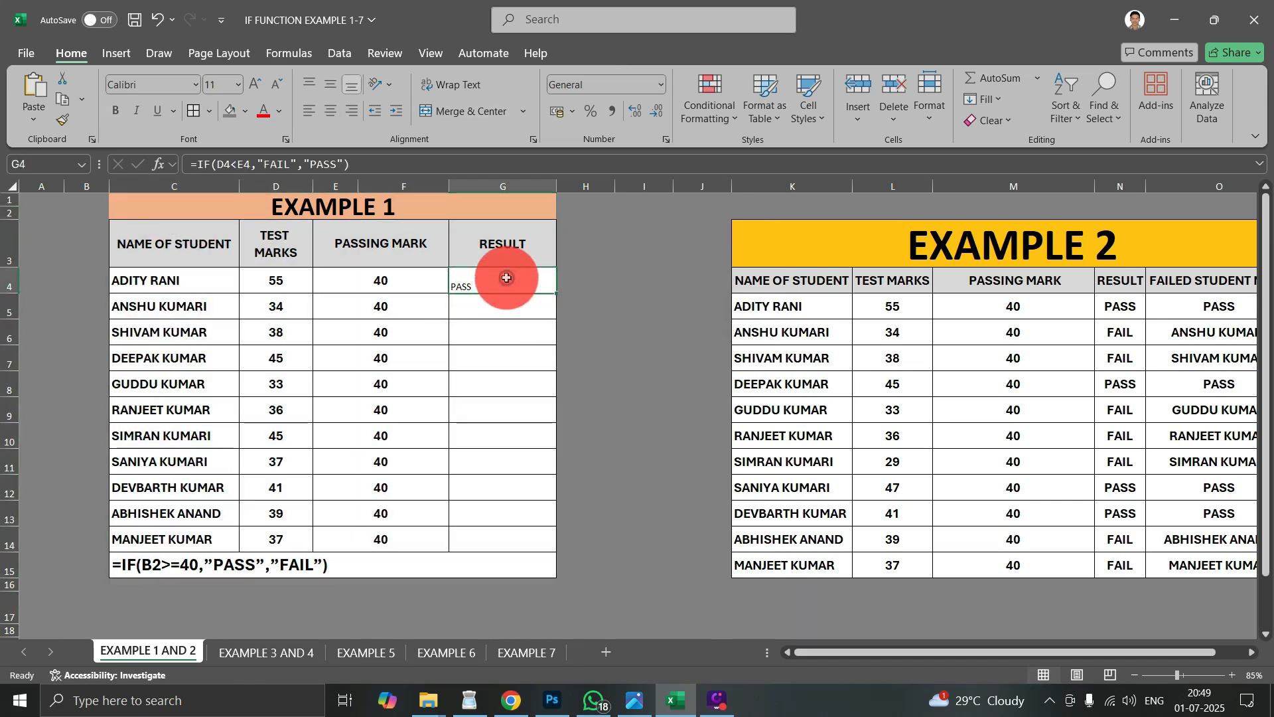
pyautogui.doubleClick(555, 293)
pyautogui.click(773, 280)
# - Fill the IF formula from G4 down through G14, stopping above the merged row 15
pyautogui.click(451, 286)
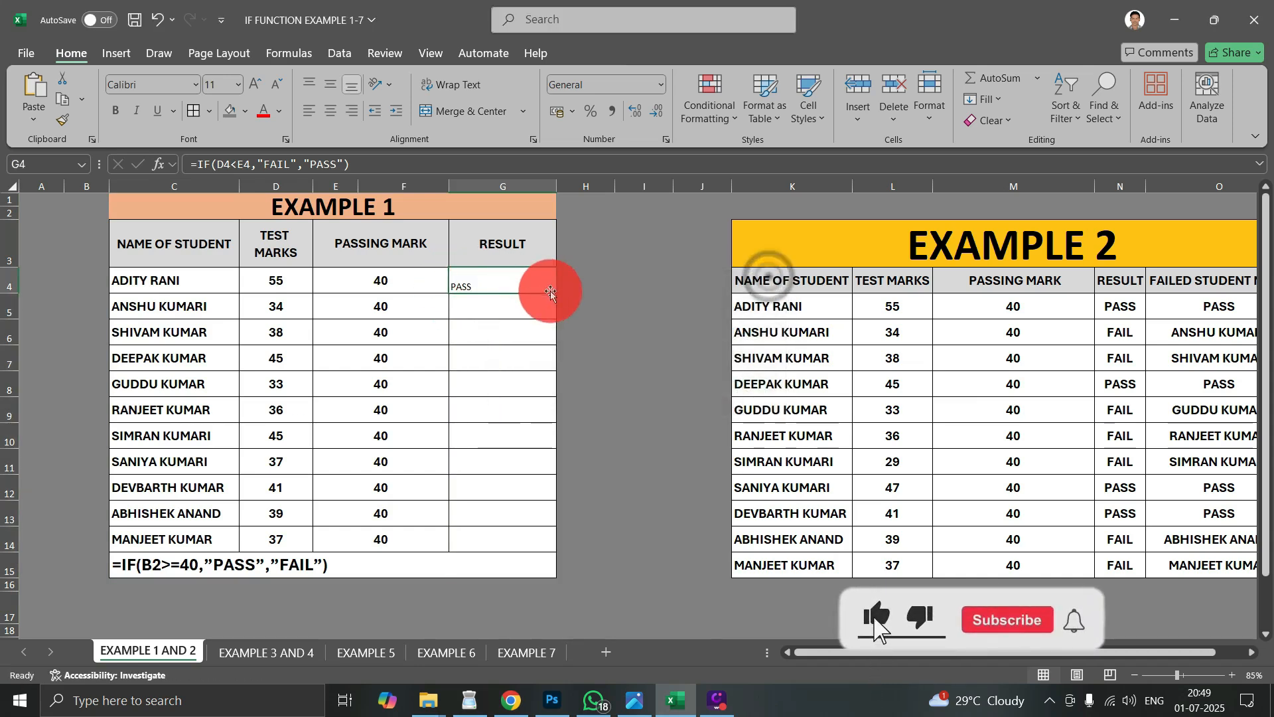
pyautogui.moveTo(557, 294); pyautogui.dragTo(542, 551)
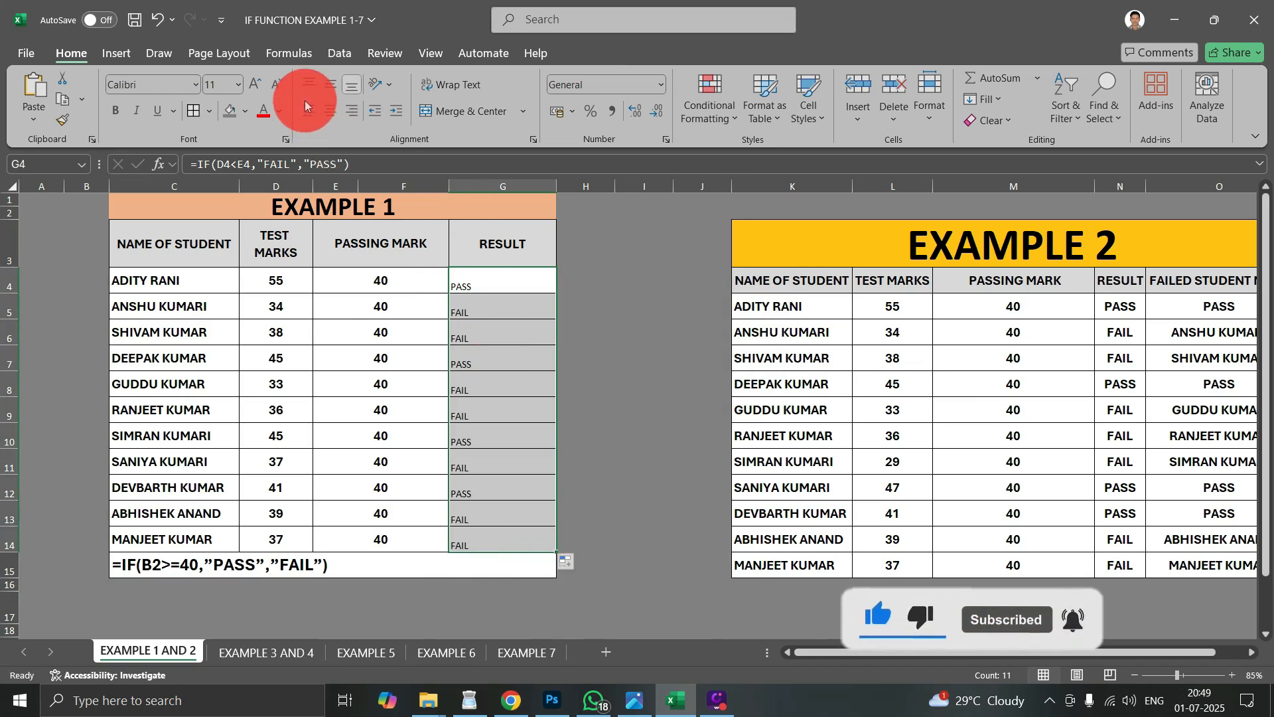
# - Centre the results in G4:G14 horizontally and vertically, and enlarge their font to size 18
pyautogui.click(330, 105)
pyautogui.click(328, 89)
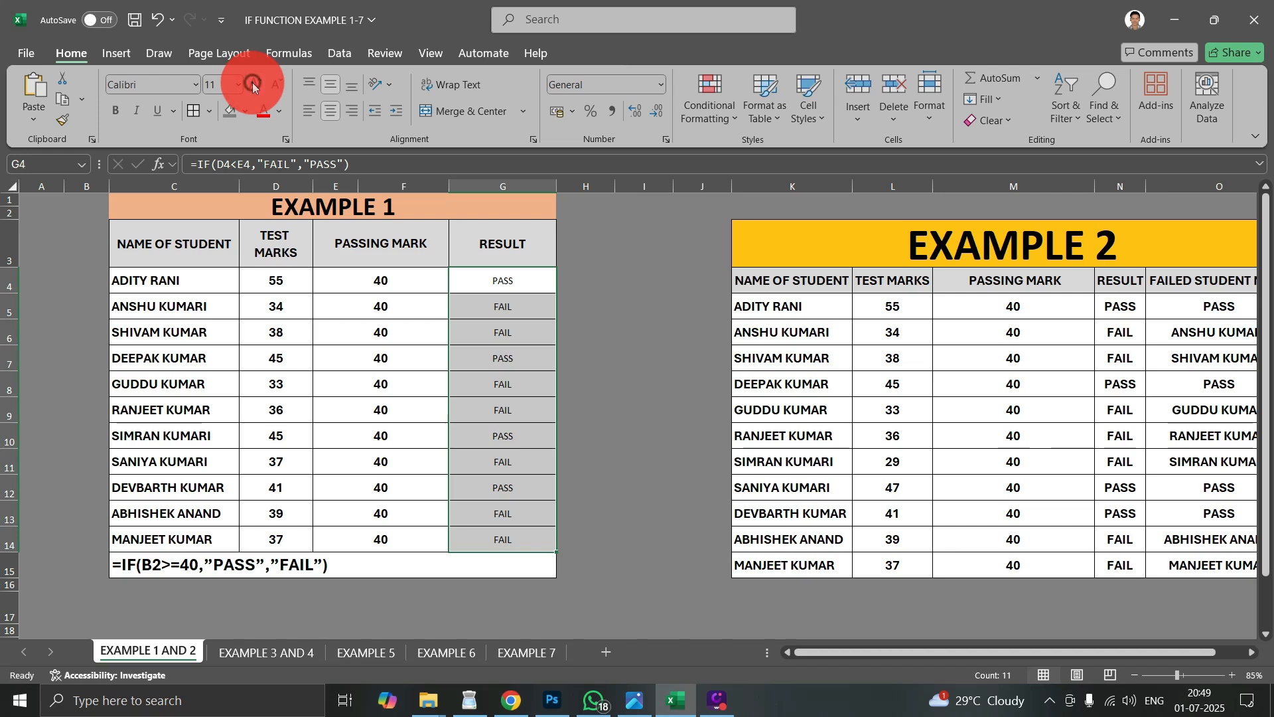
pyautogui.click(253, 87)
pyautogui.click(253, 87)
pyautogui.click(253, 87)
pyautogui.click(253, 87)
# - Clear the contents of the RESULT cells G4:G14 in the Example 1 table
pyautogui.click(524, 312)
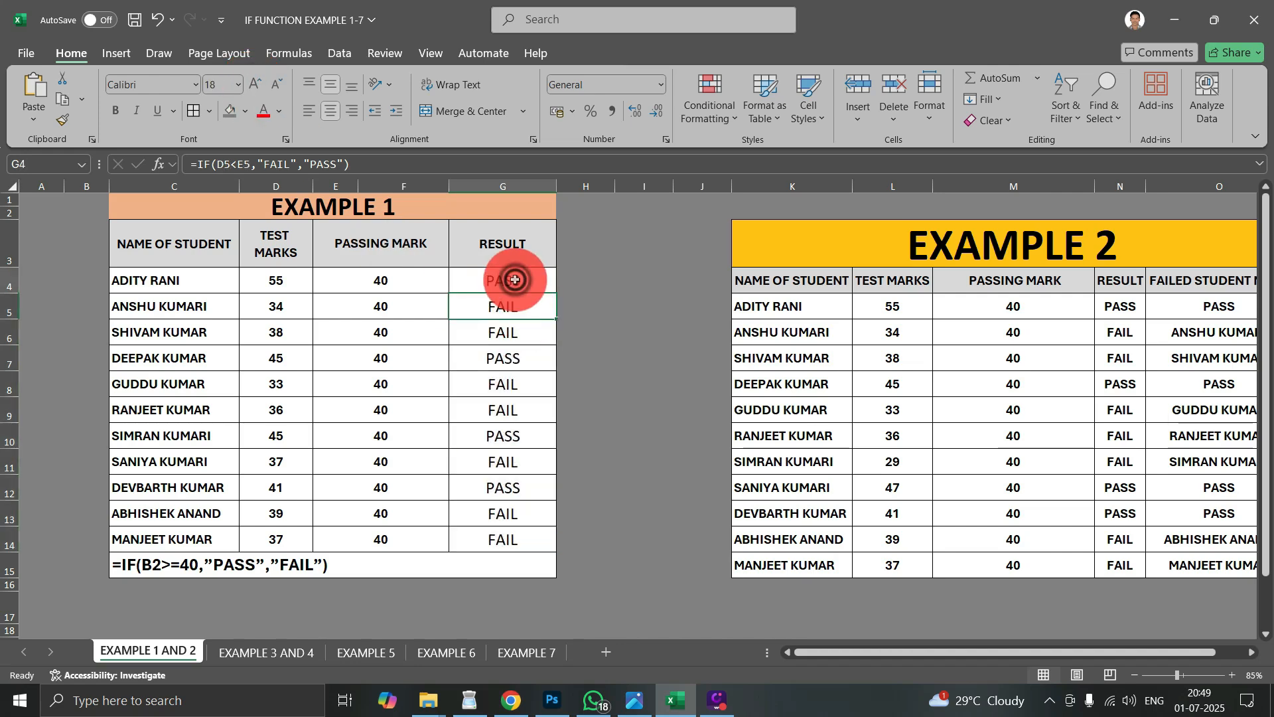
pyautogui.moveTo(515, 280); pyautogui.dragTo(490, 544)
pyautogui.press('Delete')
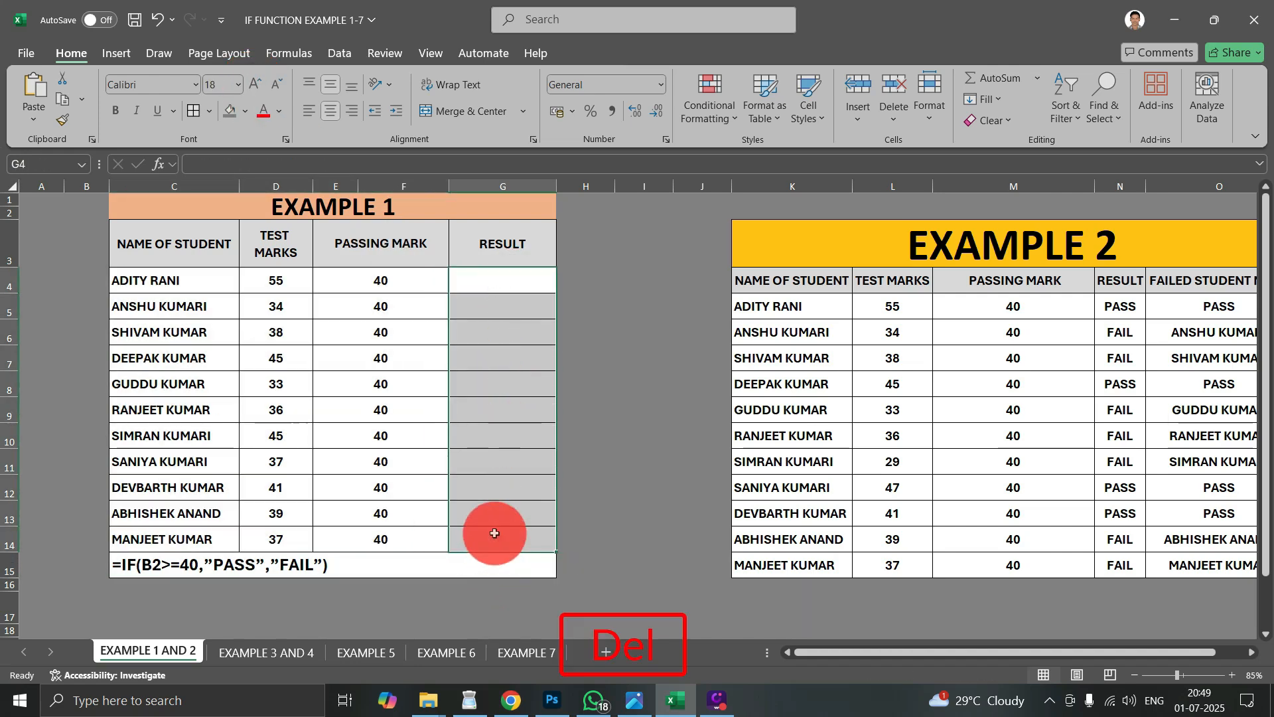
# - Start an IF formula for the RESULT cells G4:G14 that tests whether test mark D4 is less than passing mark E4
pyautogui.moveTo(506, 292); pyautogui.dragTo(492, 540)
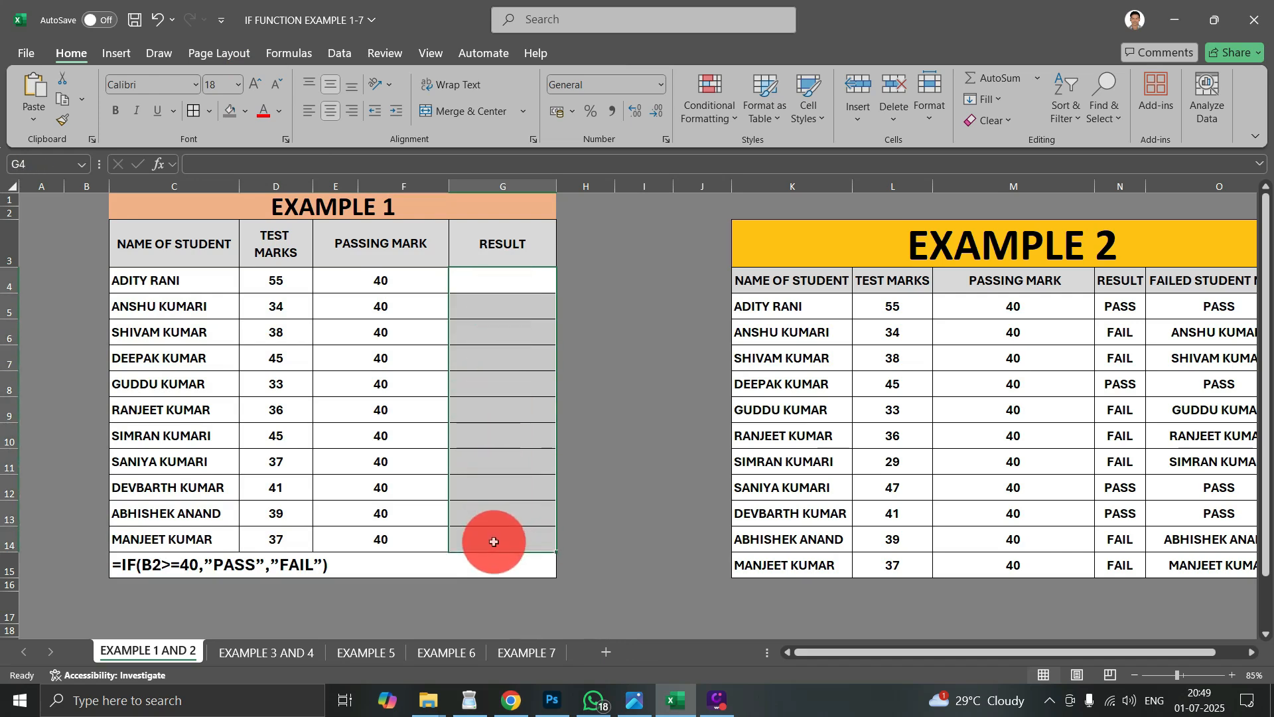
pyautogui.write('=IF')
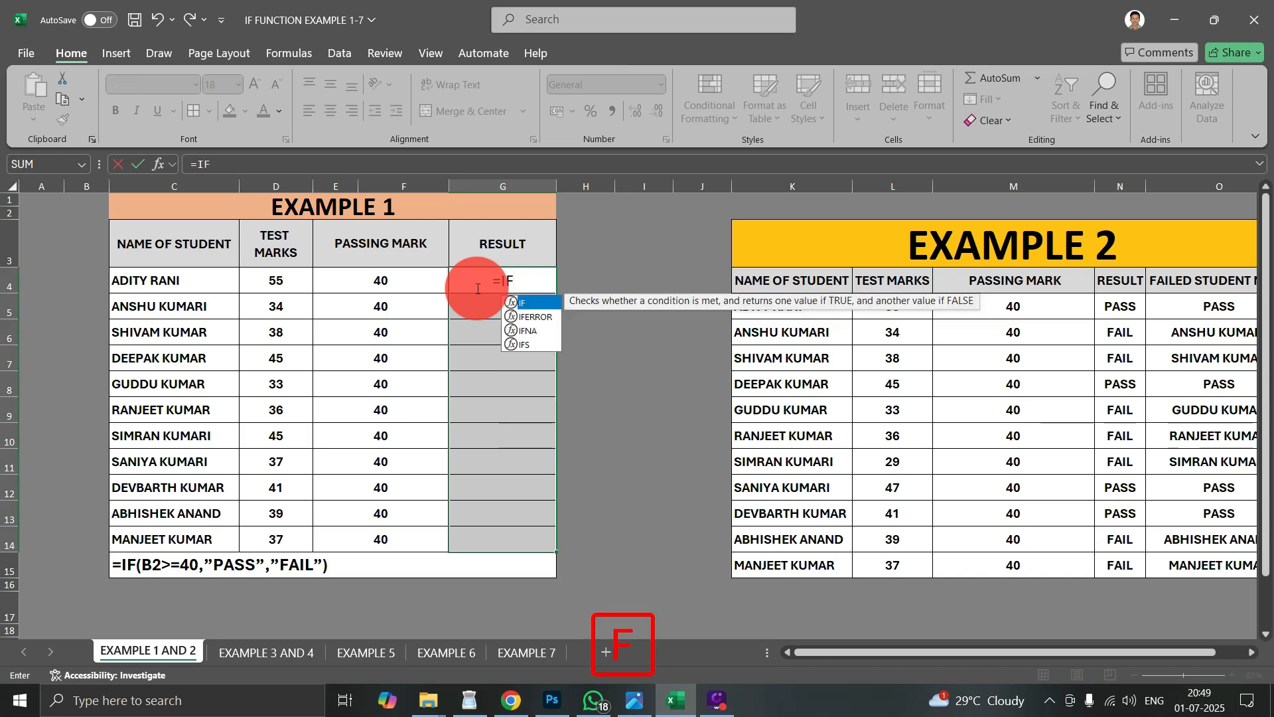
pyautogui.press('Tab')
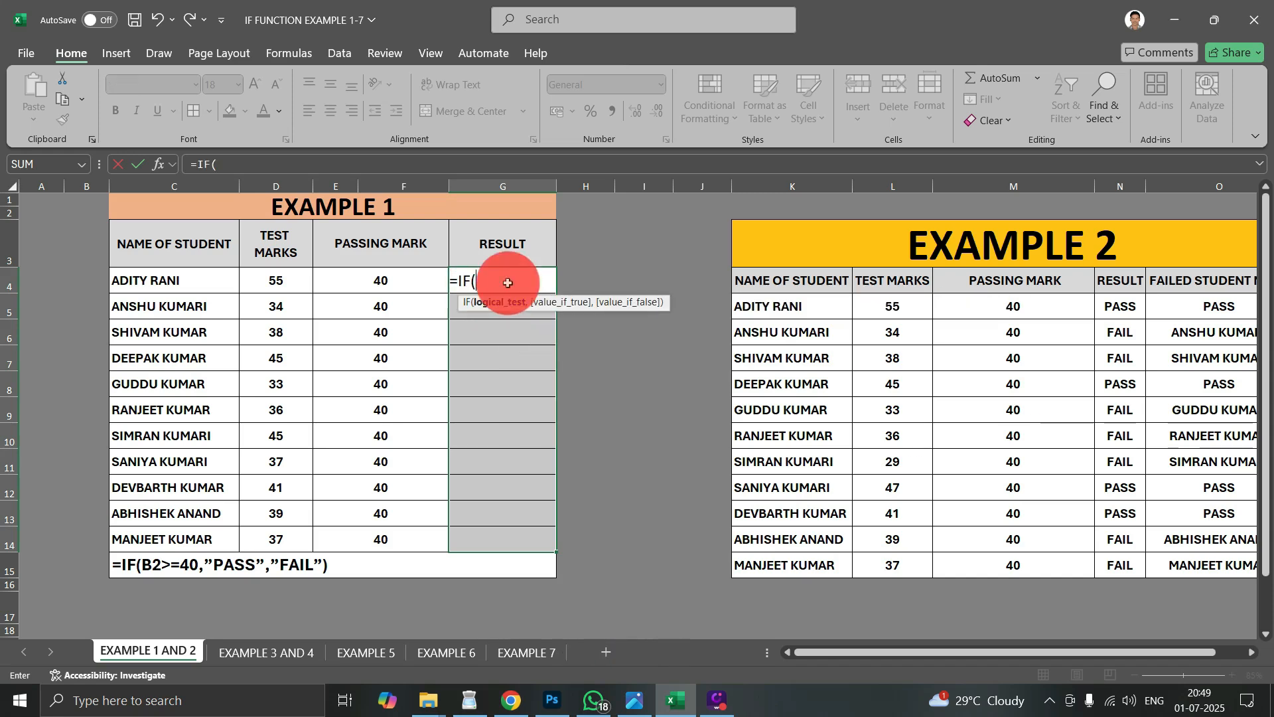
pyautogui.write('<4')
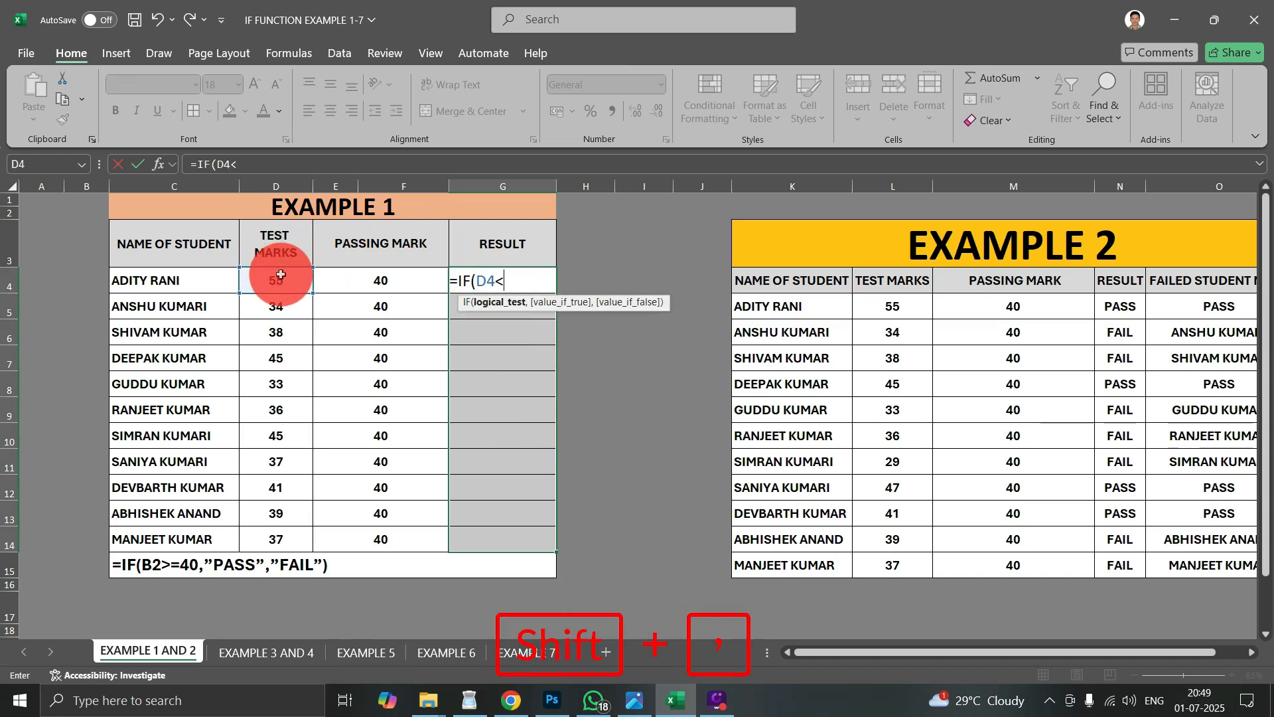
pyautogui.press('BackSpace')
pyautogui.press('BackSpace')
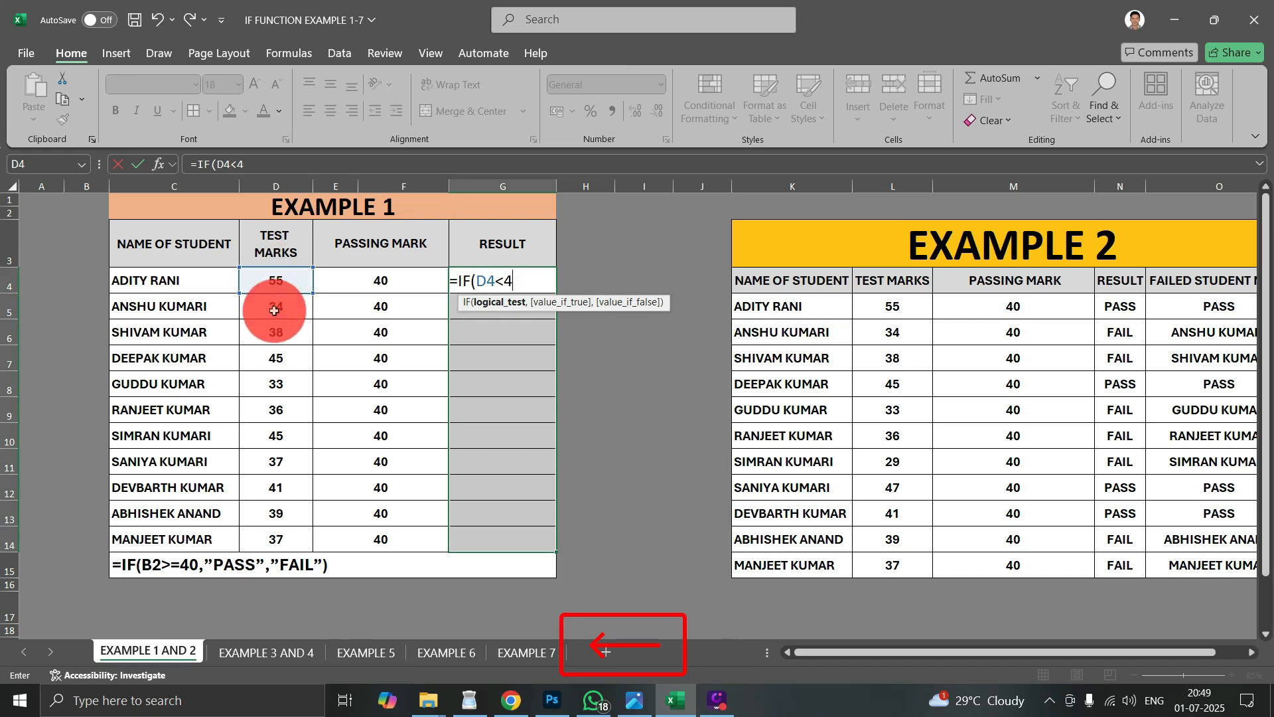
pyautogui.click(373, 282)
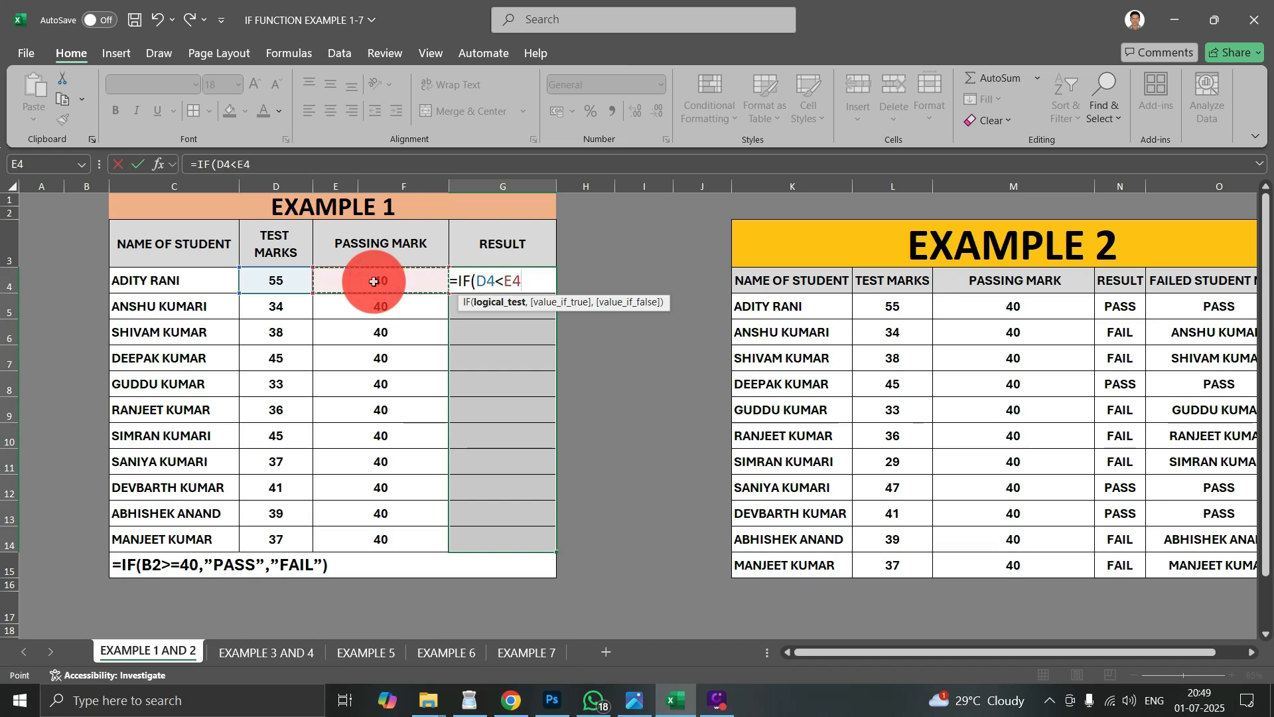
# - Complete the formula to return "FAIL" if true and "PASS" otherwise, and enter it in all of G4:G14 at once
pyautogui.write(',')
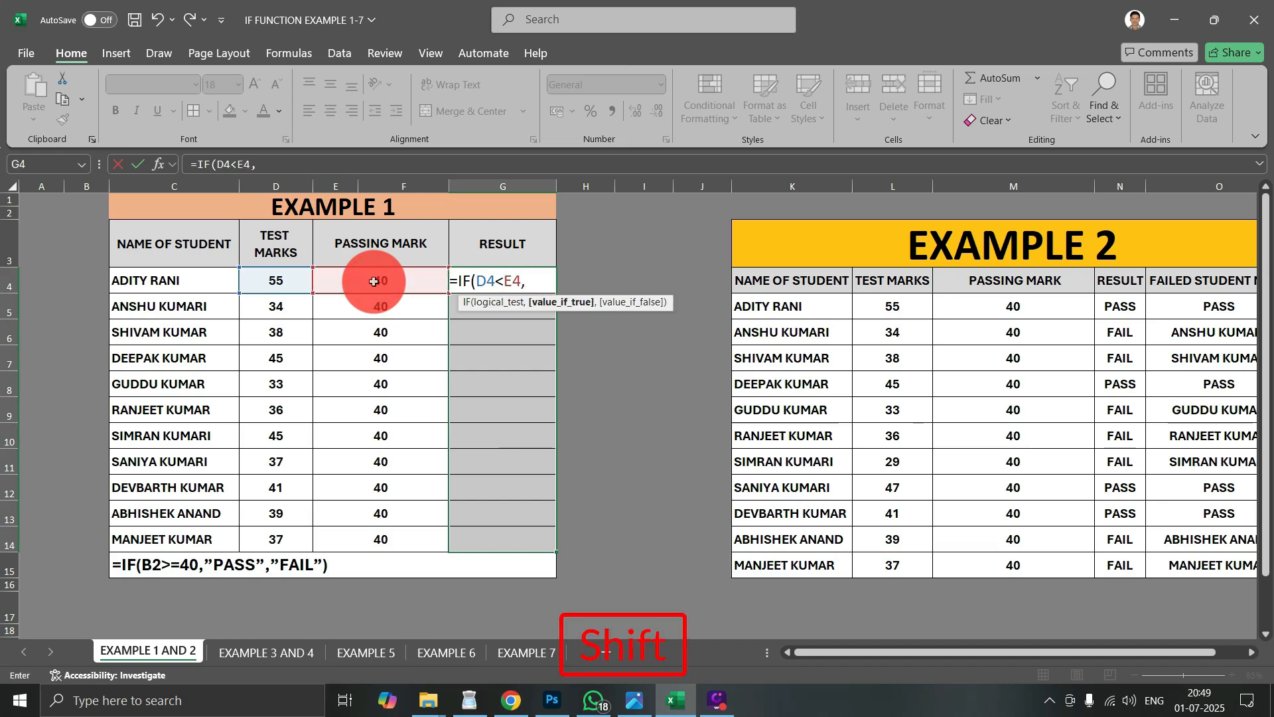
pyautogui.write('"FAIL')
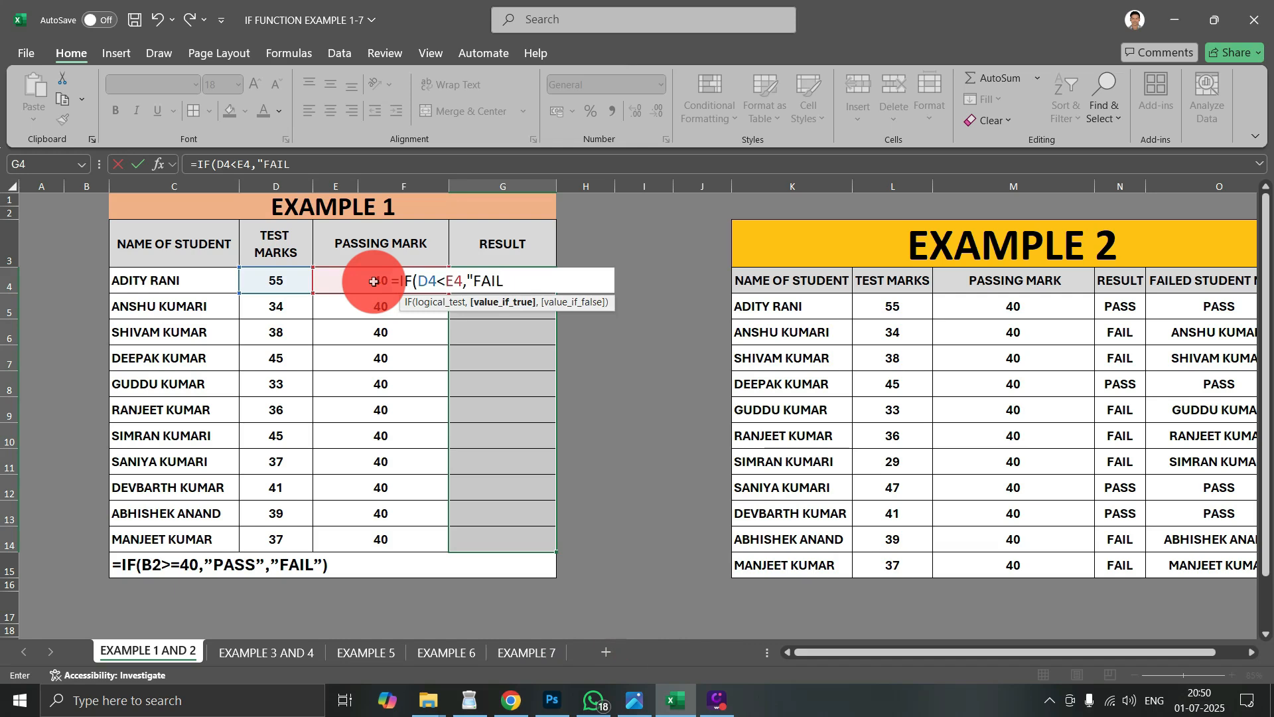
pyautogui.write('",')
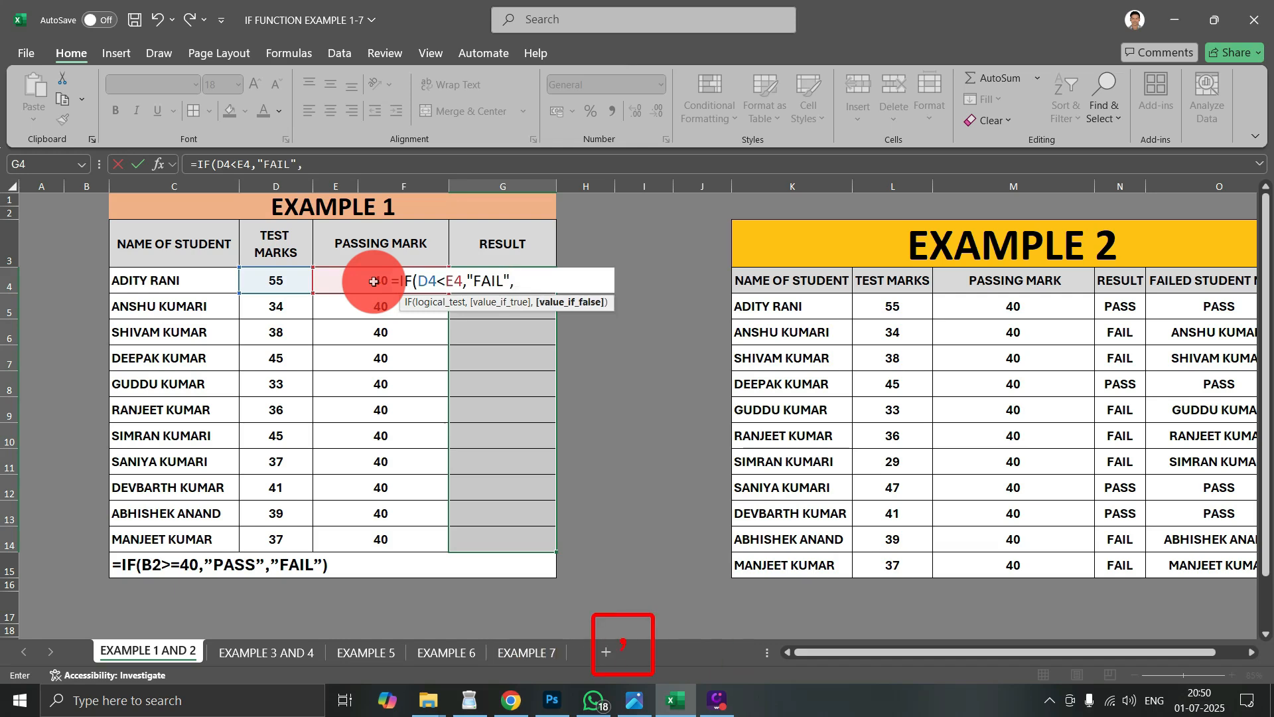
pyautogui.write('"PASS')
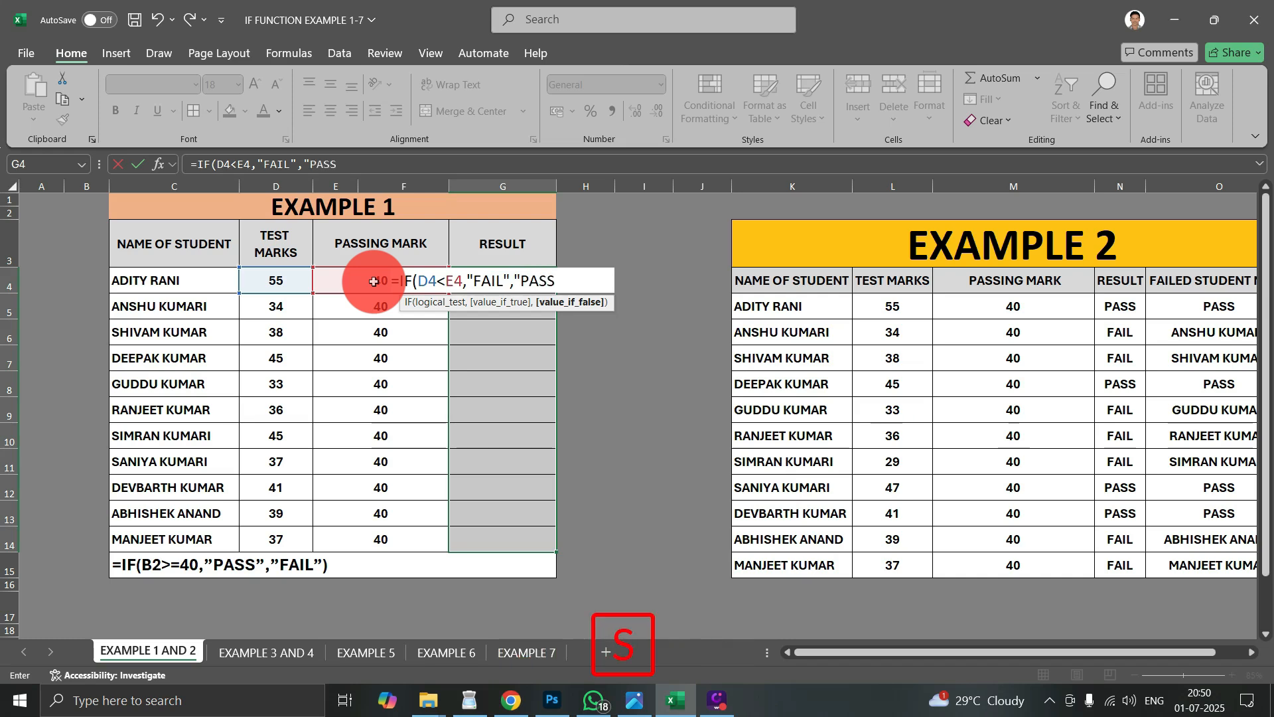
pyautogui.write('")')
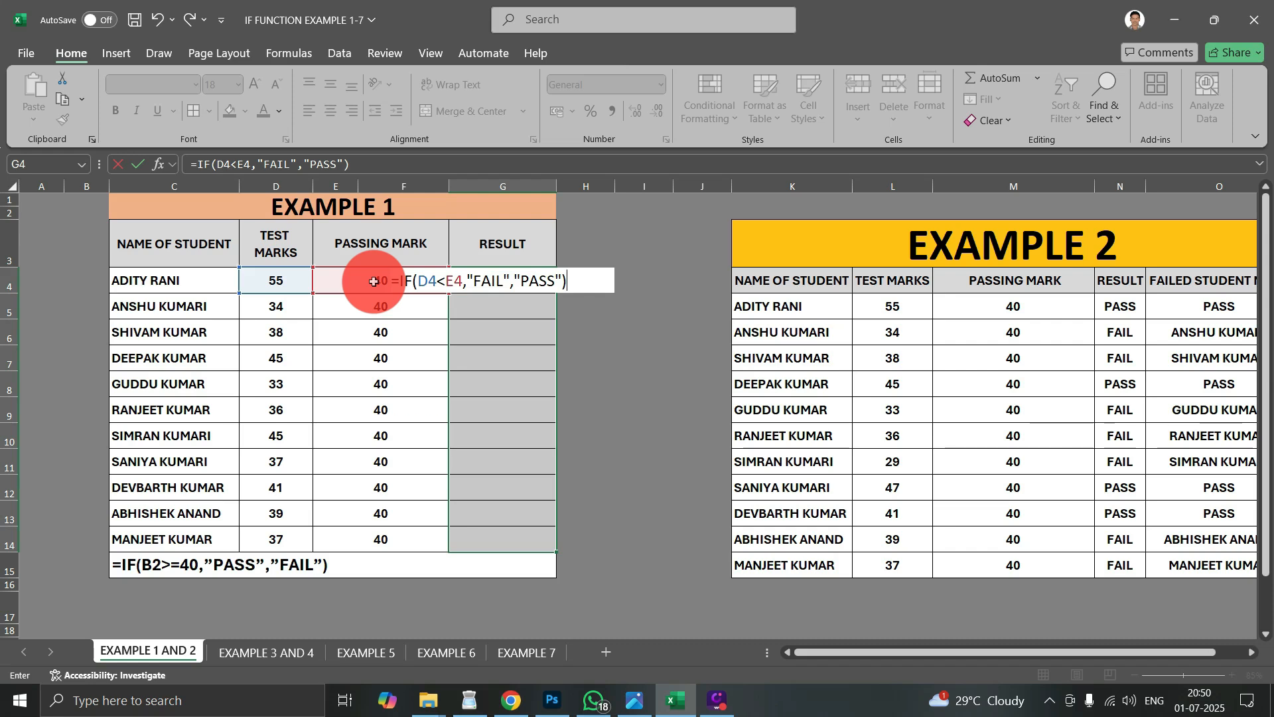
pyautogui.hotkey('ctrl', 'Return')
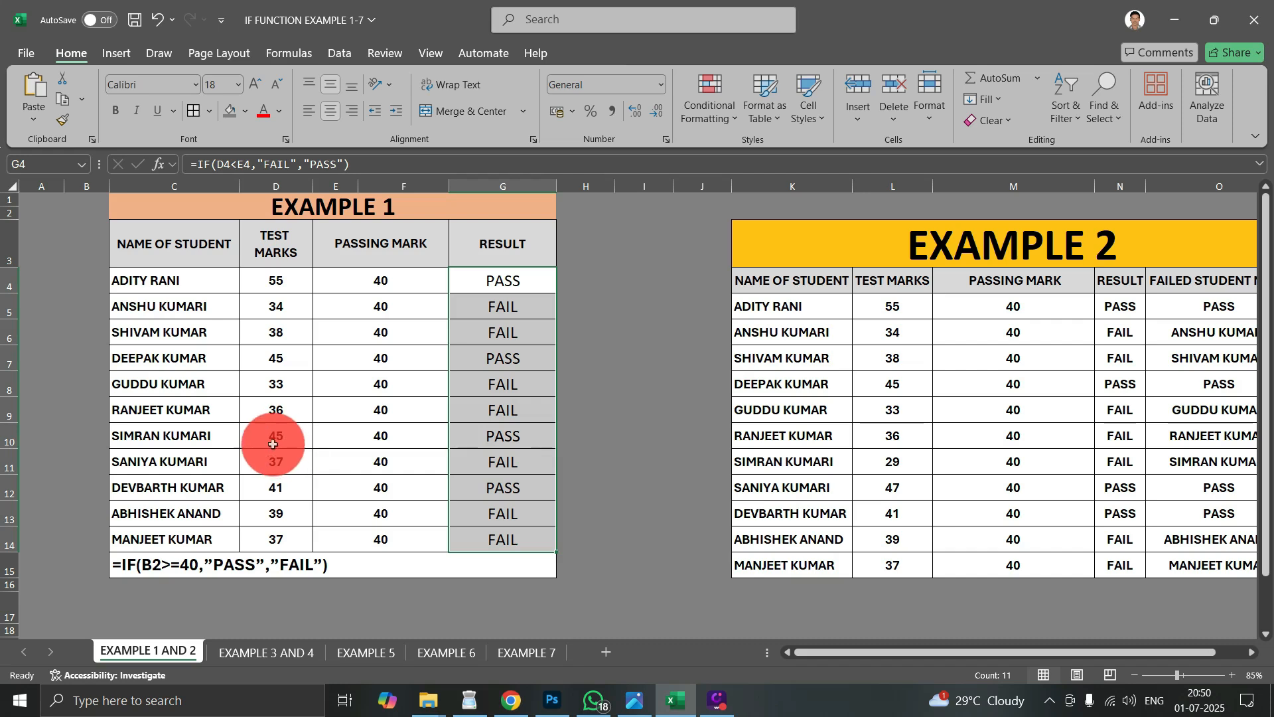
pyautogui.moveTo(272, 443); pyautogui.dragTo(480, 451)
pyautogui.moveTo(282, 464); pyautogui.dragTo(491, 461)
pyautogui.click(515, 345)
pyautogui.click(516, 461)
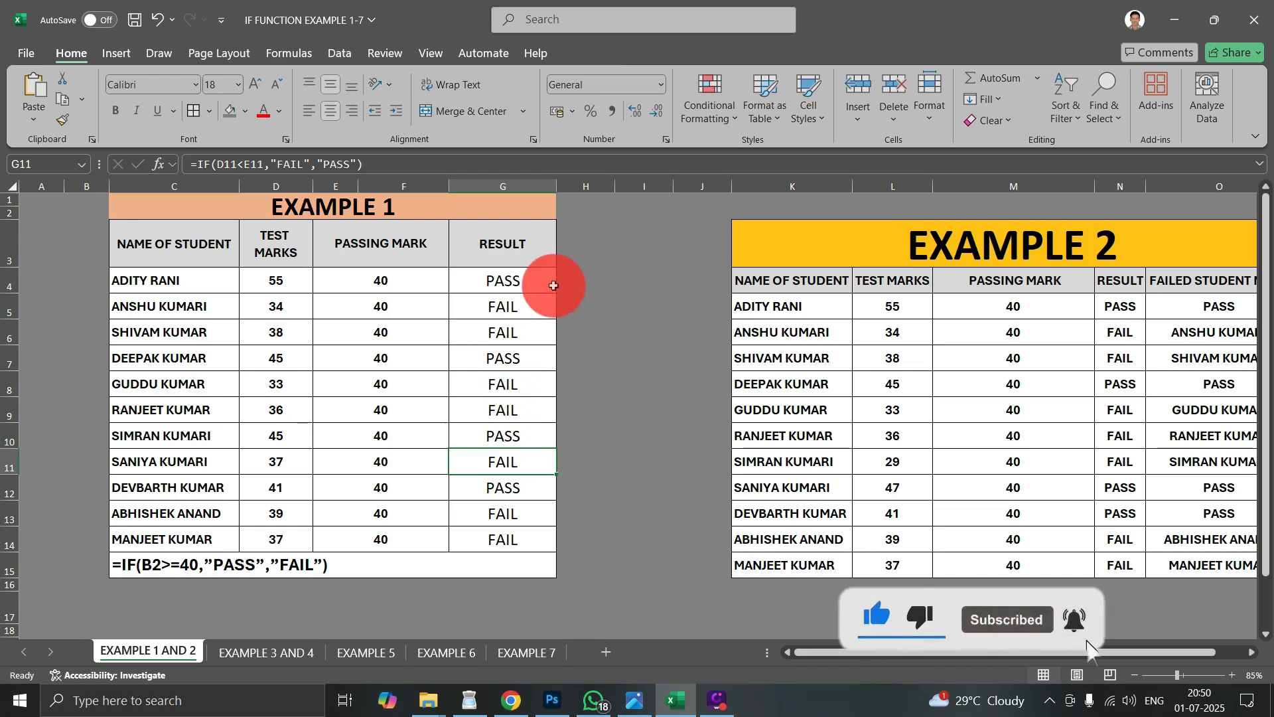
pyautogui.click(499, 275)
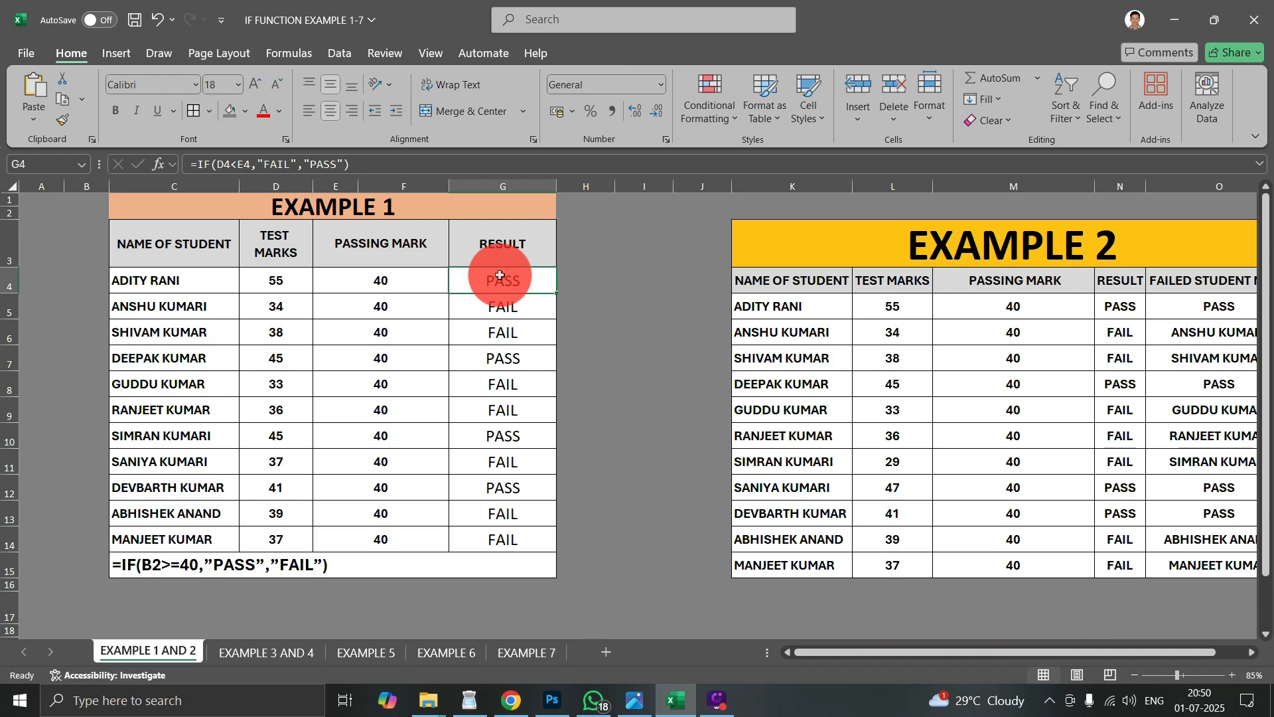
# - Add a Text that Contains rule to G4:G14 that formats PASS with Green Fill with Dark Green Text
pyautogui.moveTo(500, 275); pyautogui.dragTo(479, 529)
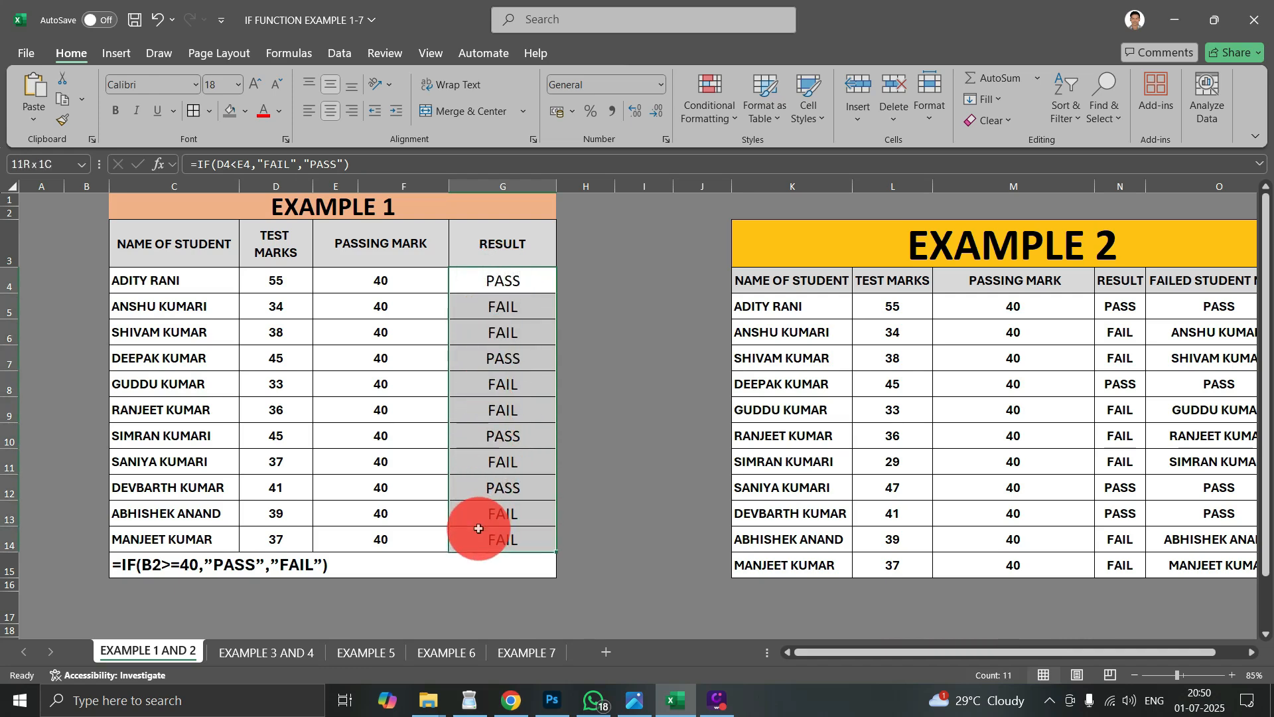
pyautogui.click(709, 118)
pyautogui.moveTo(754, 150)
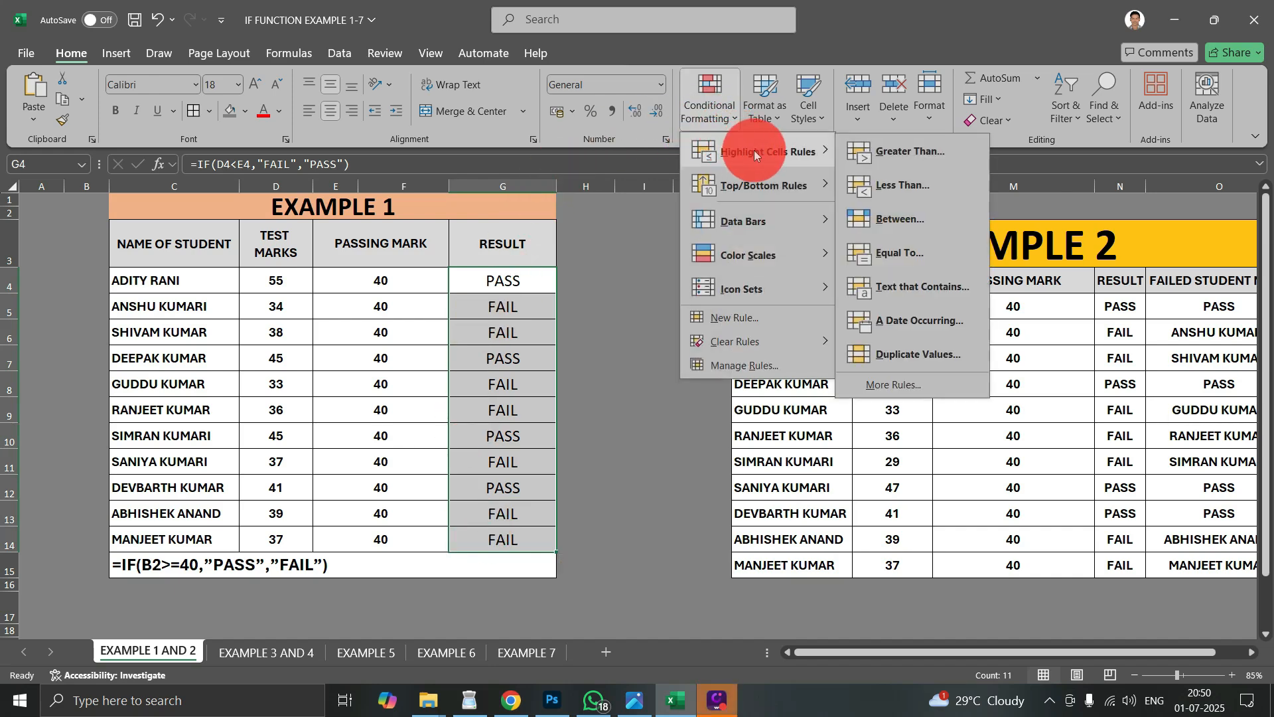
pyautogui.click(910, 294)
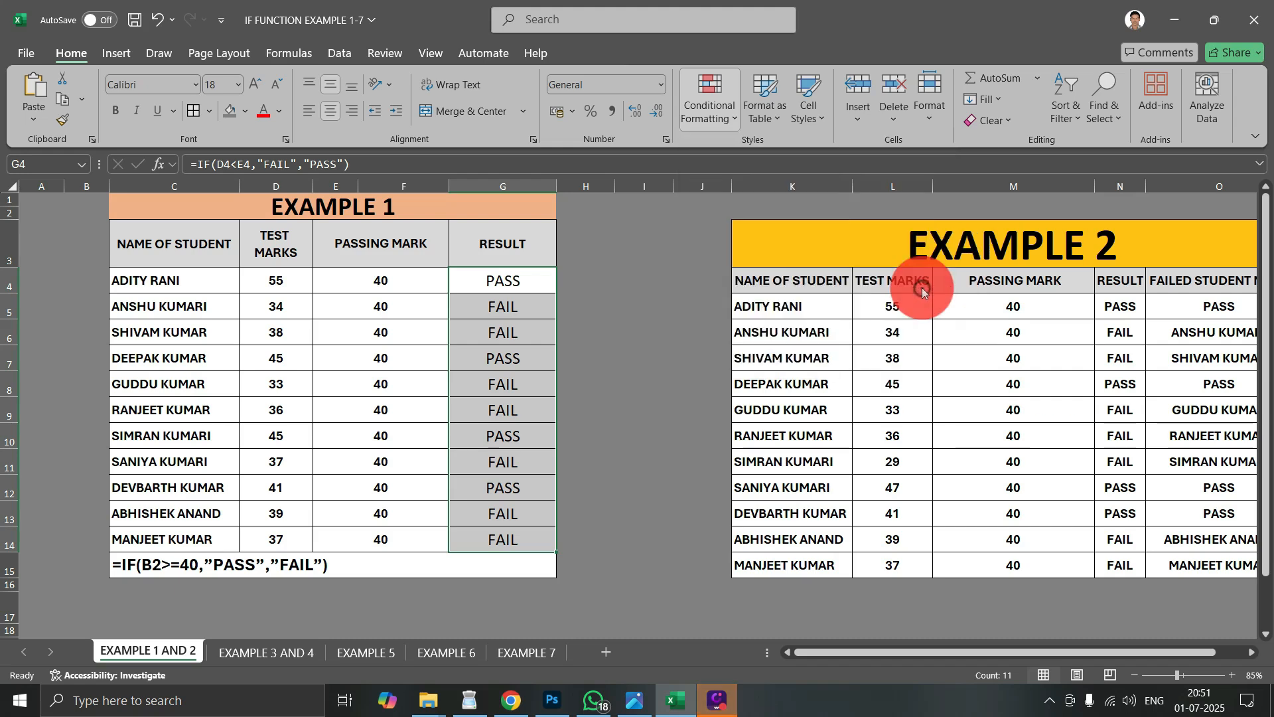
pyautogui.moveTo(690, 281); pyautogui.dragTo(898, 228)
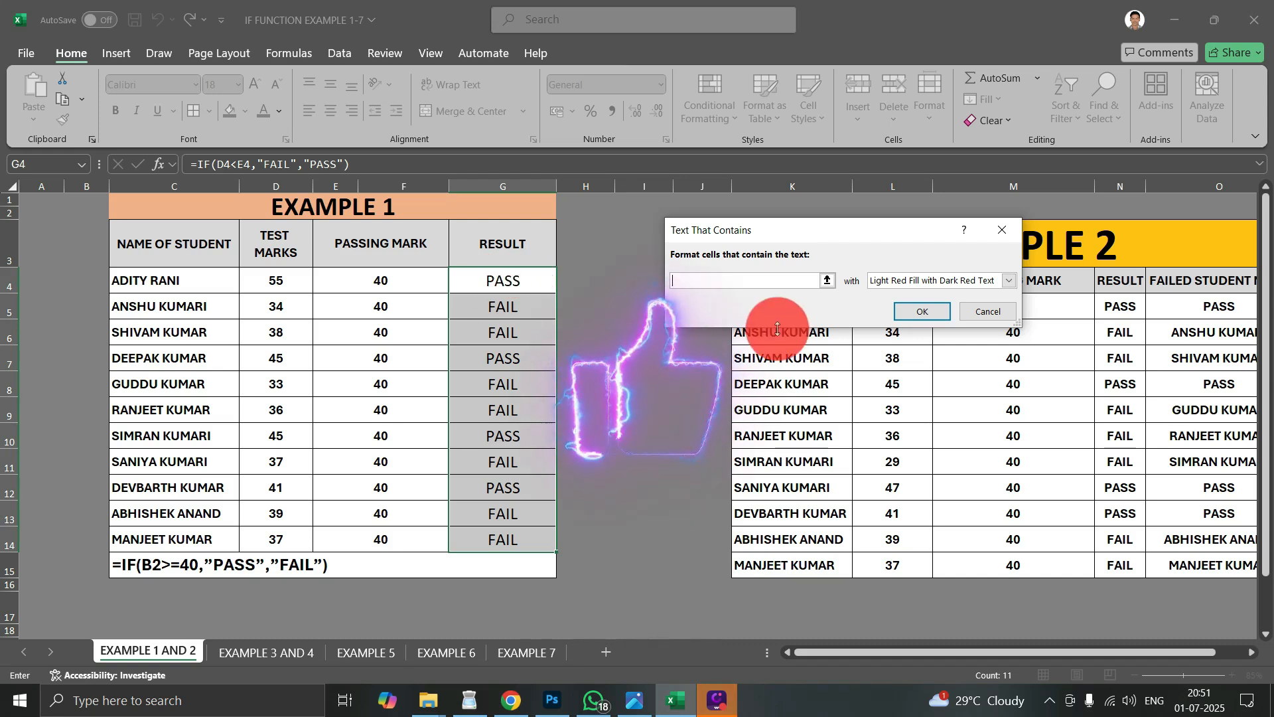
pyautogui.click(889, 282)
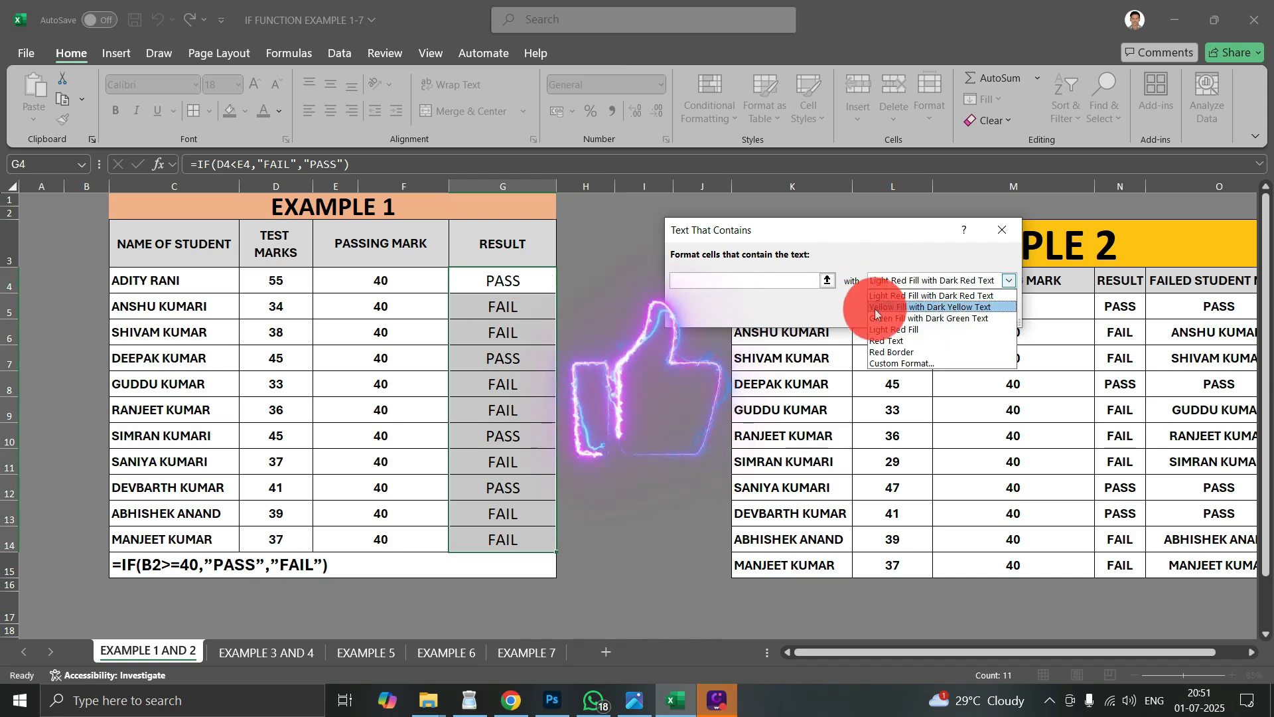
pyautogui.click(918, 318)
pyautogui.click(794, 279)
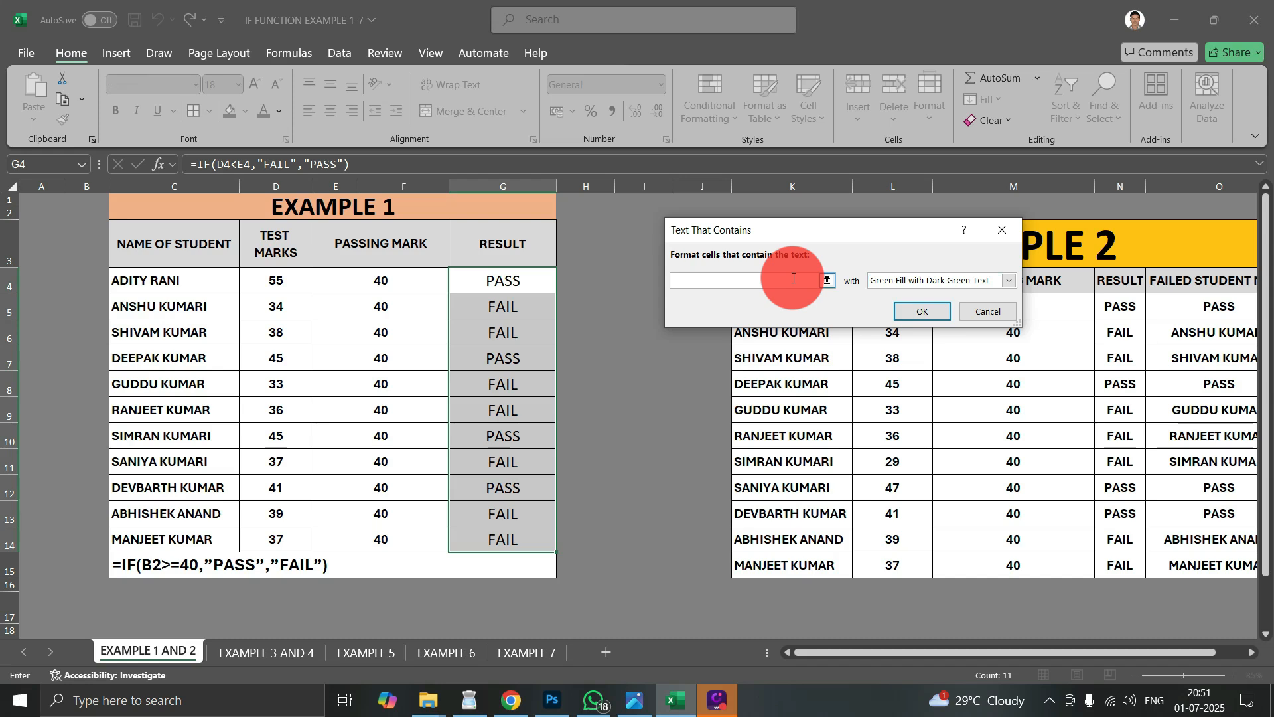
pyautogui.write('PASS')
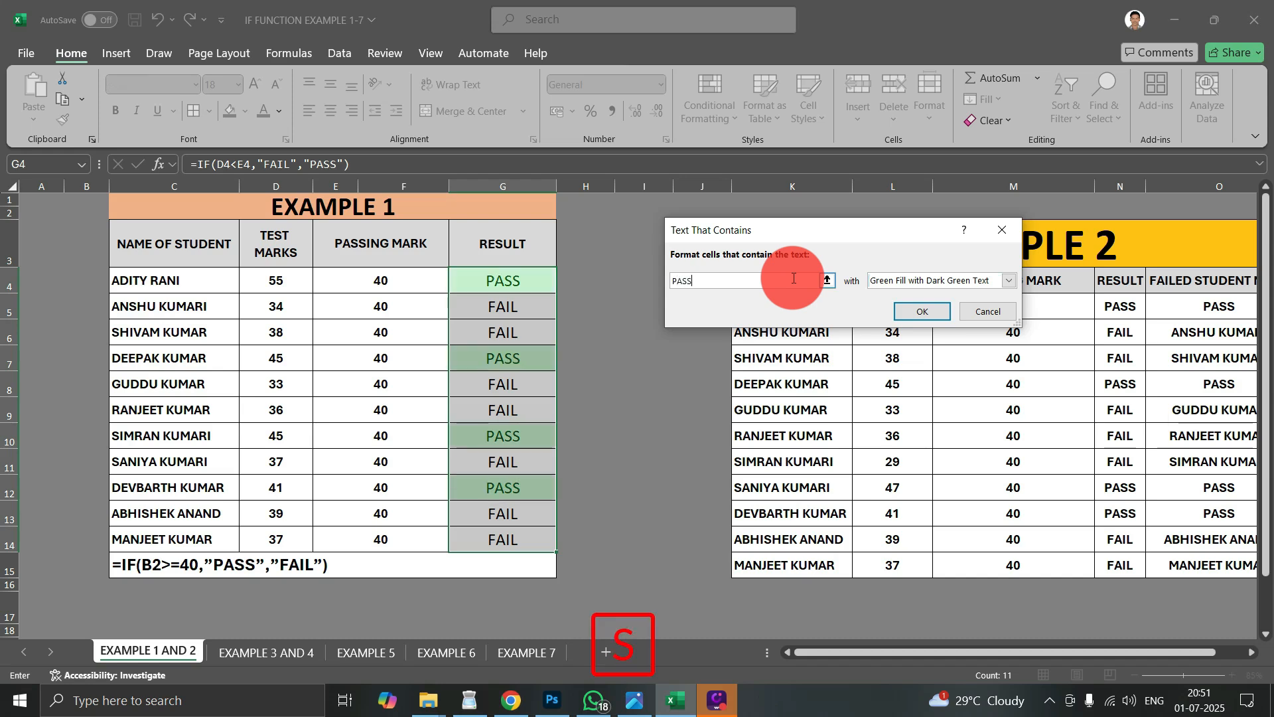
pyautogui.click(696, 281)
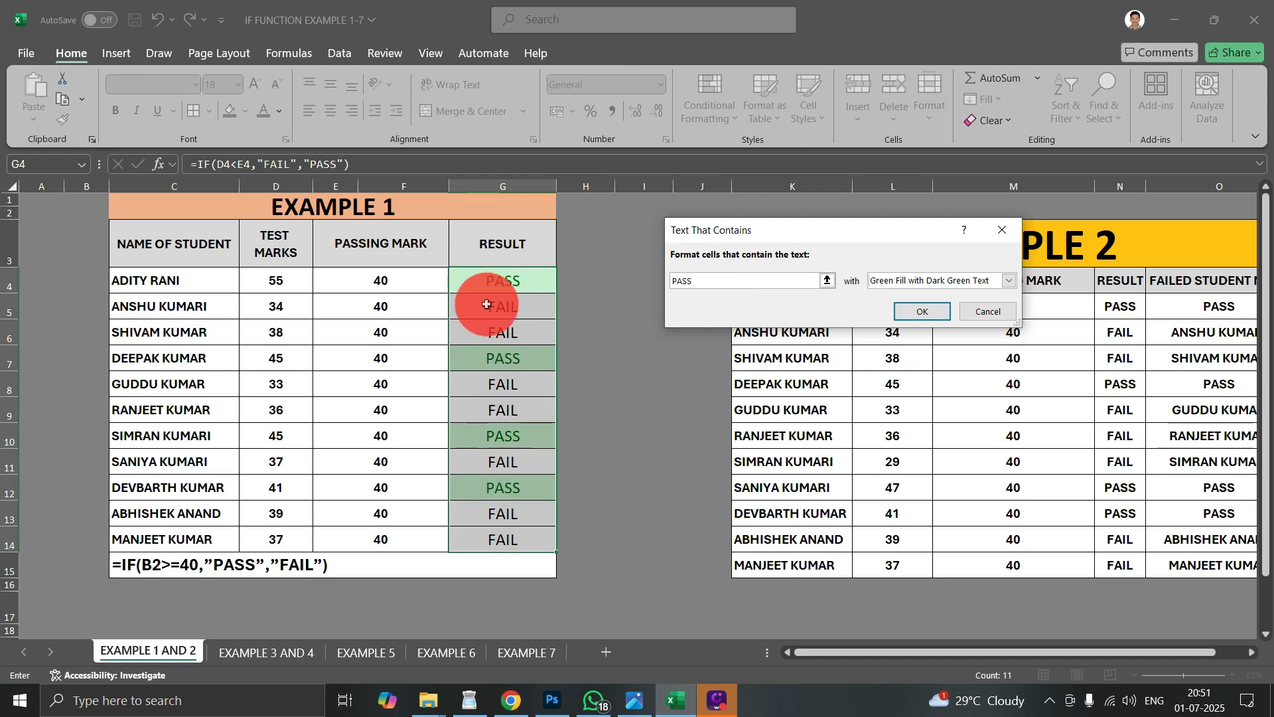
pyautogui.click(922, 312)
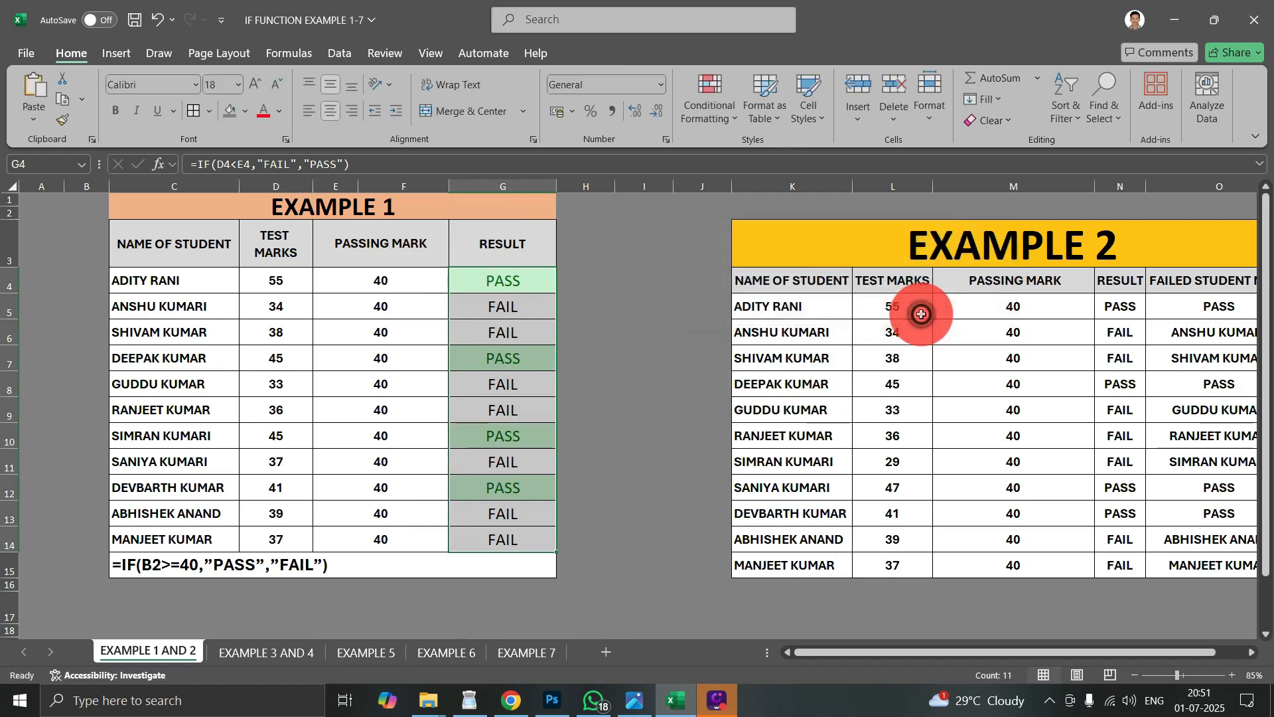
# - Add a second Text that Contains rule to G4:G14 that formats FAIL with Light Red Fill with Dark Red Text
pyautogui.click(720, 109)
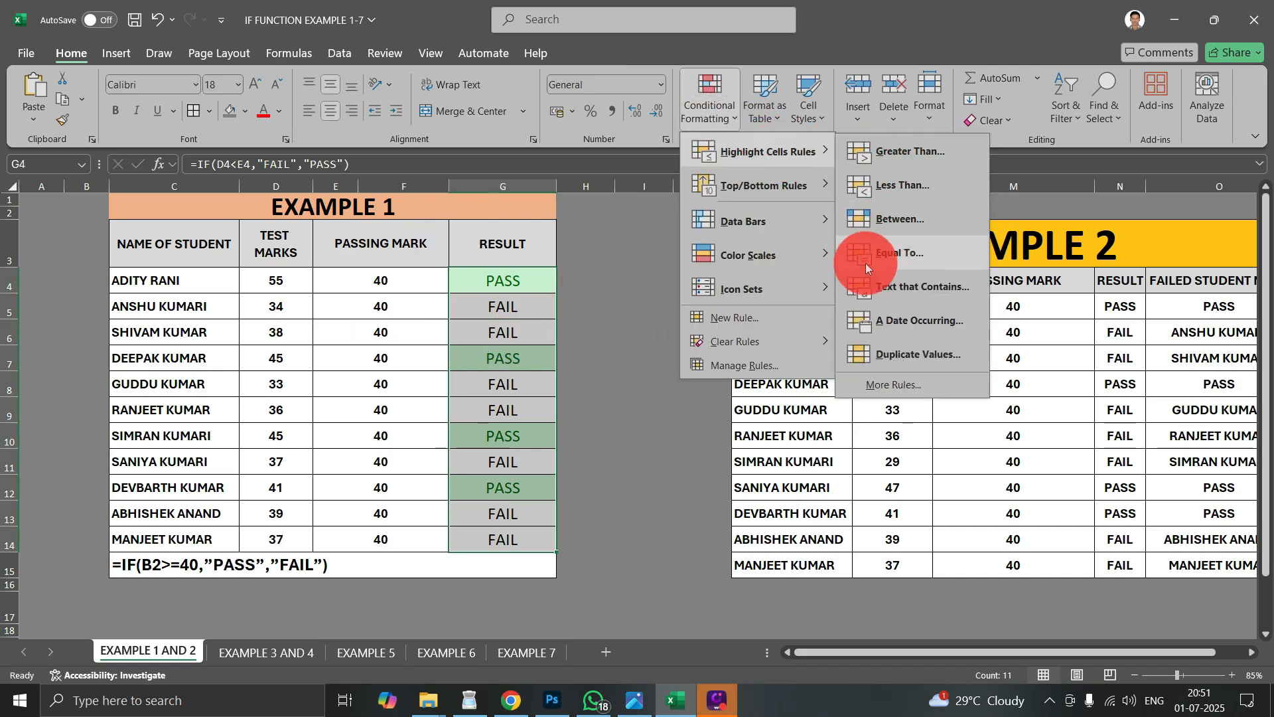
pyautogui.click(906, 288)
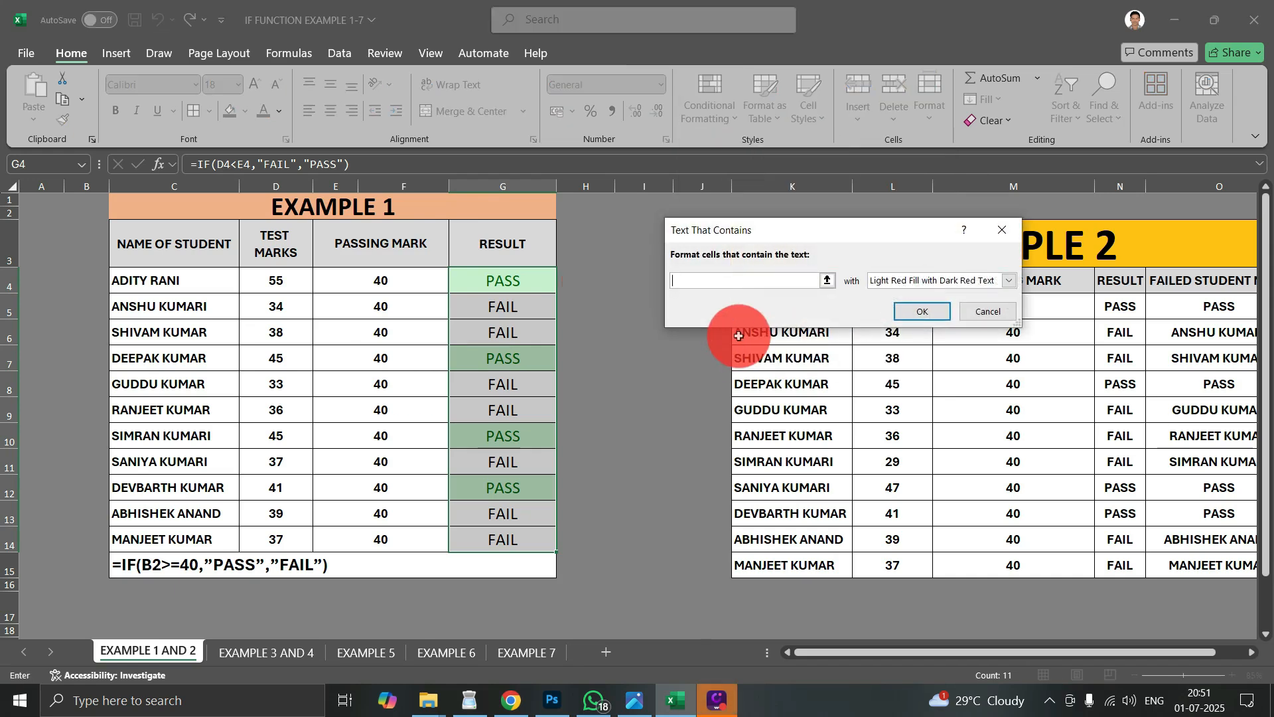
pyautogui.write('FAIL')
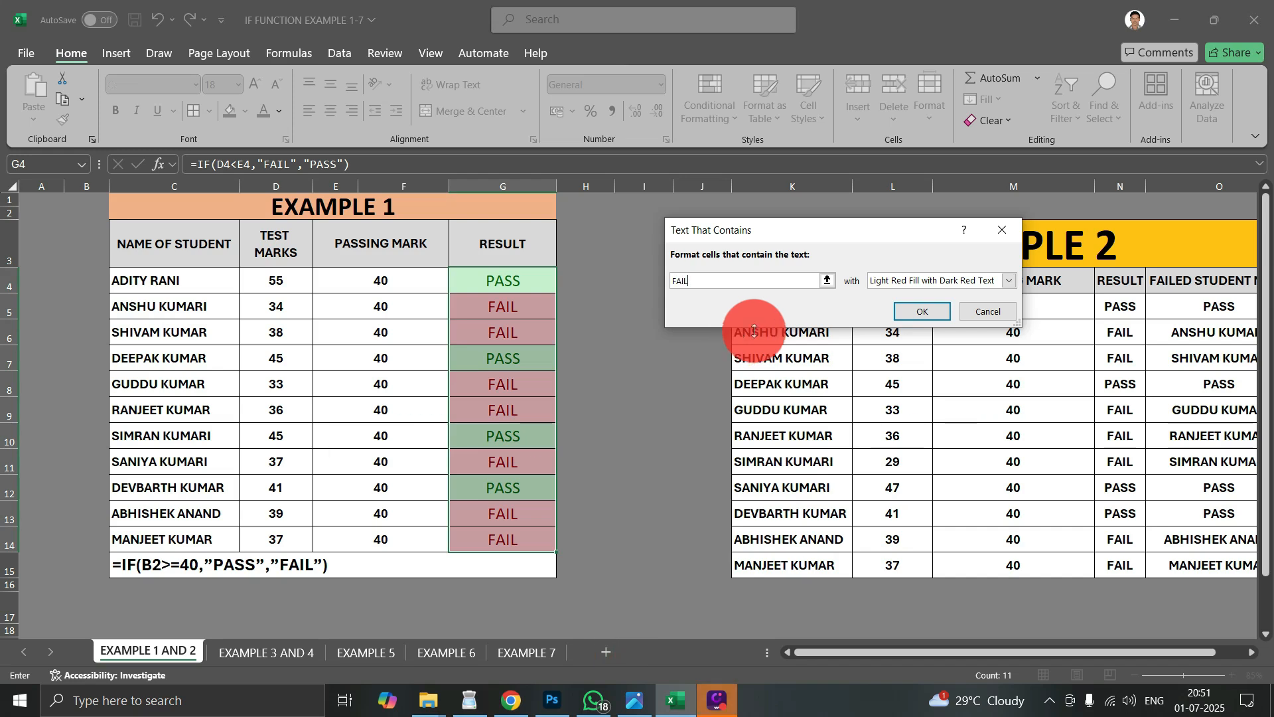
pyautogui.click(965, 284)
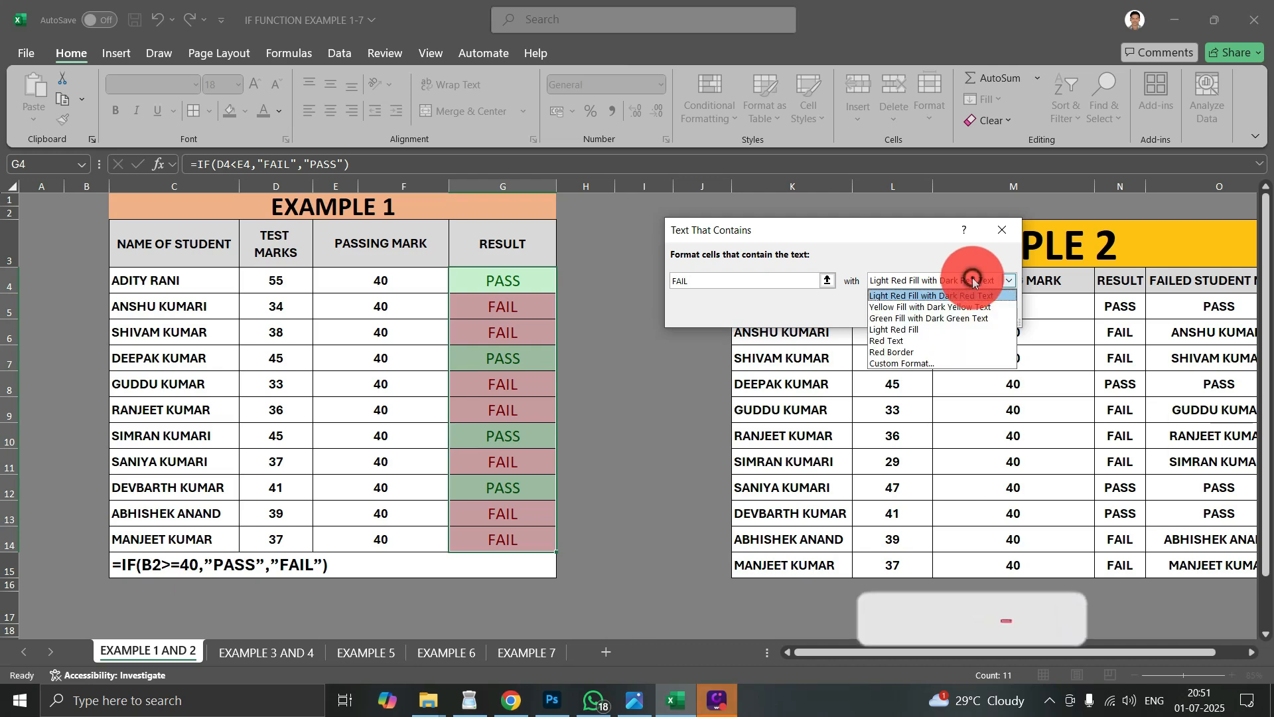
pyautogui.click(908, 296)
pyautogui.click(917, 308)
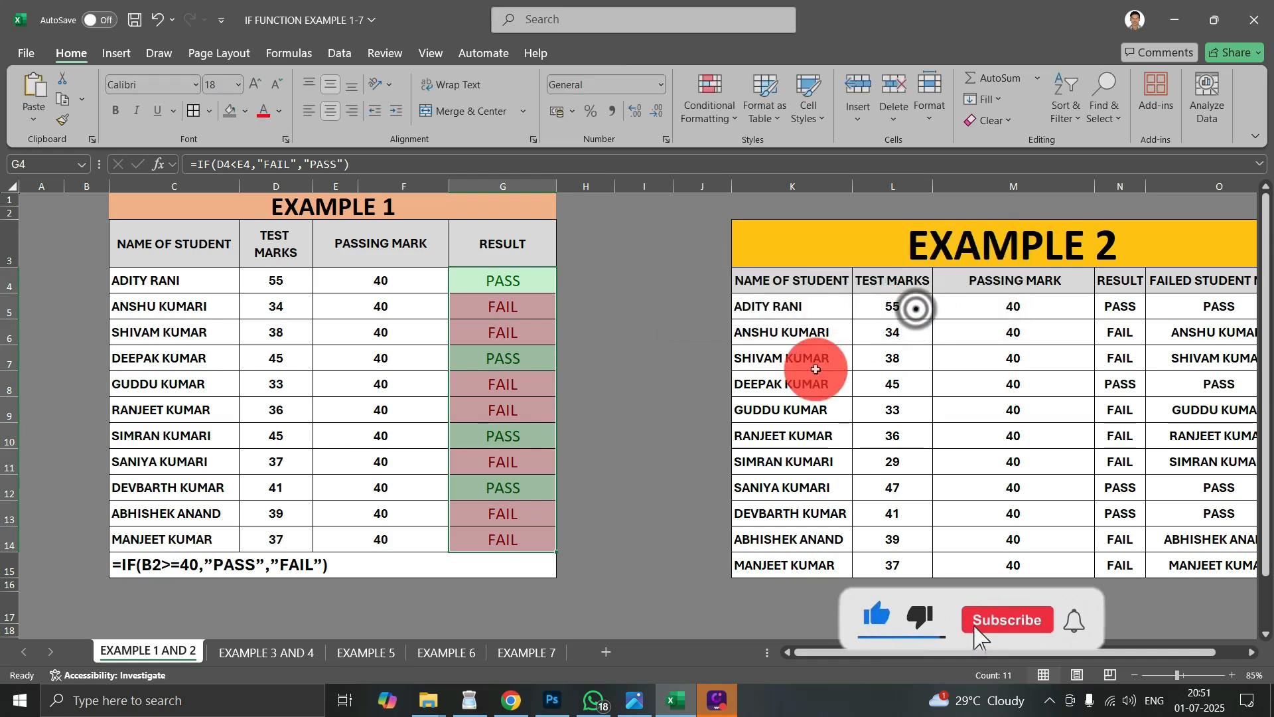
pyautogui.click(528, 286)
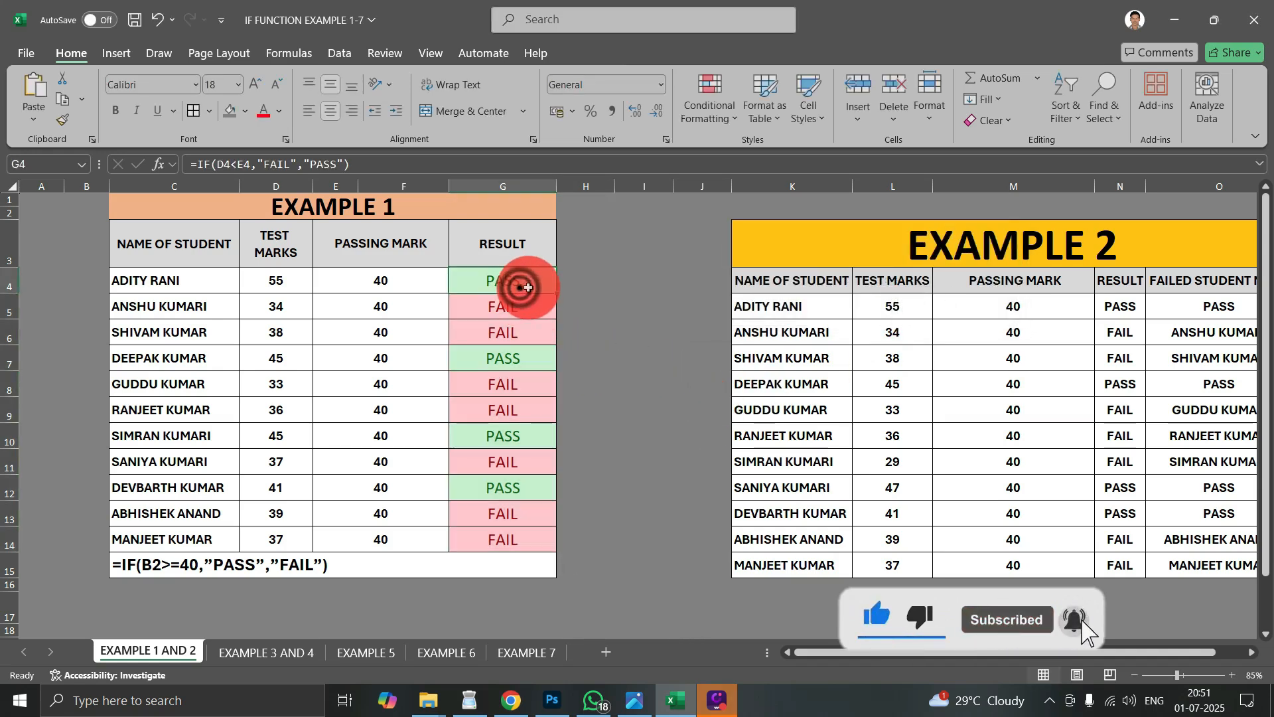
pyautogui.click(523, 353)
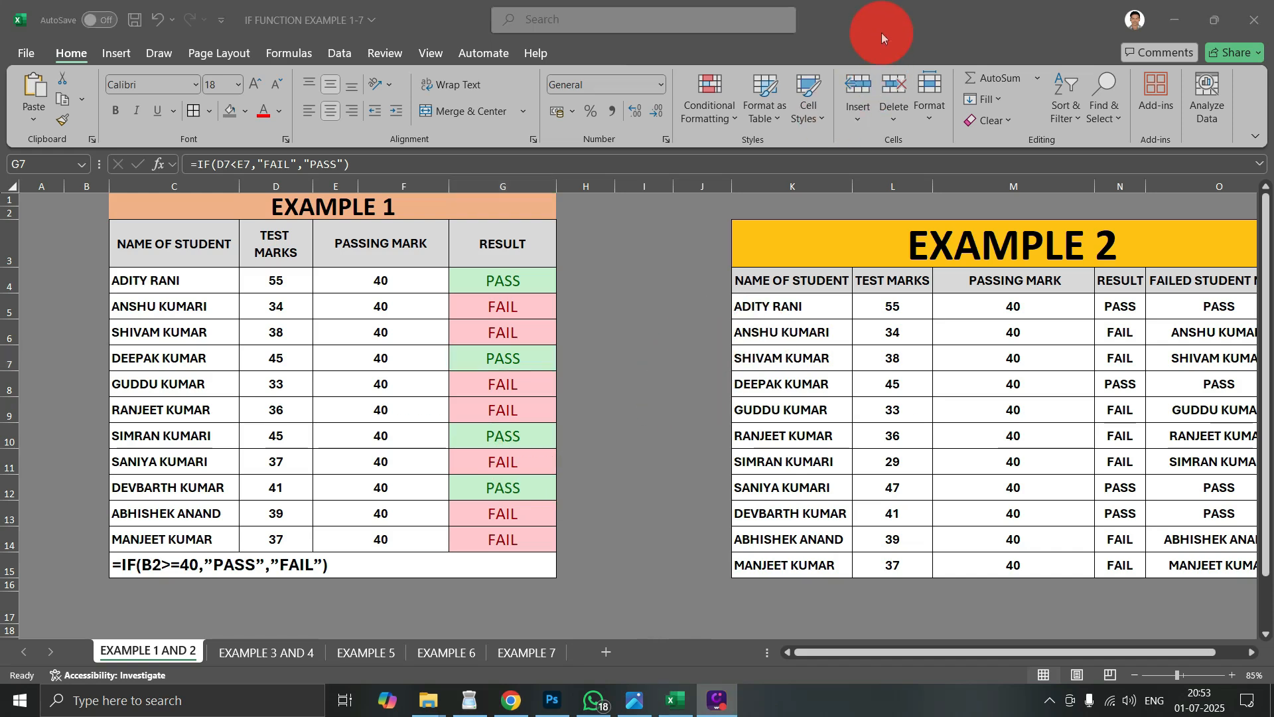
# - Bring the whole Example 2 table into view and examine the formula in its first FAILED STUDENT NAME cell, O5
pyautogui.click(848, 276)
pyautogui.click(892, 489)
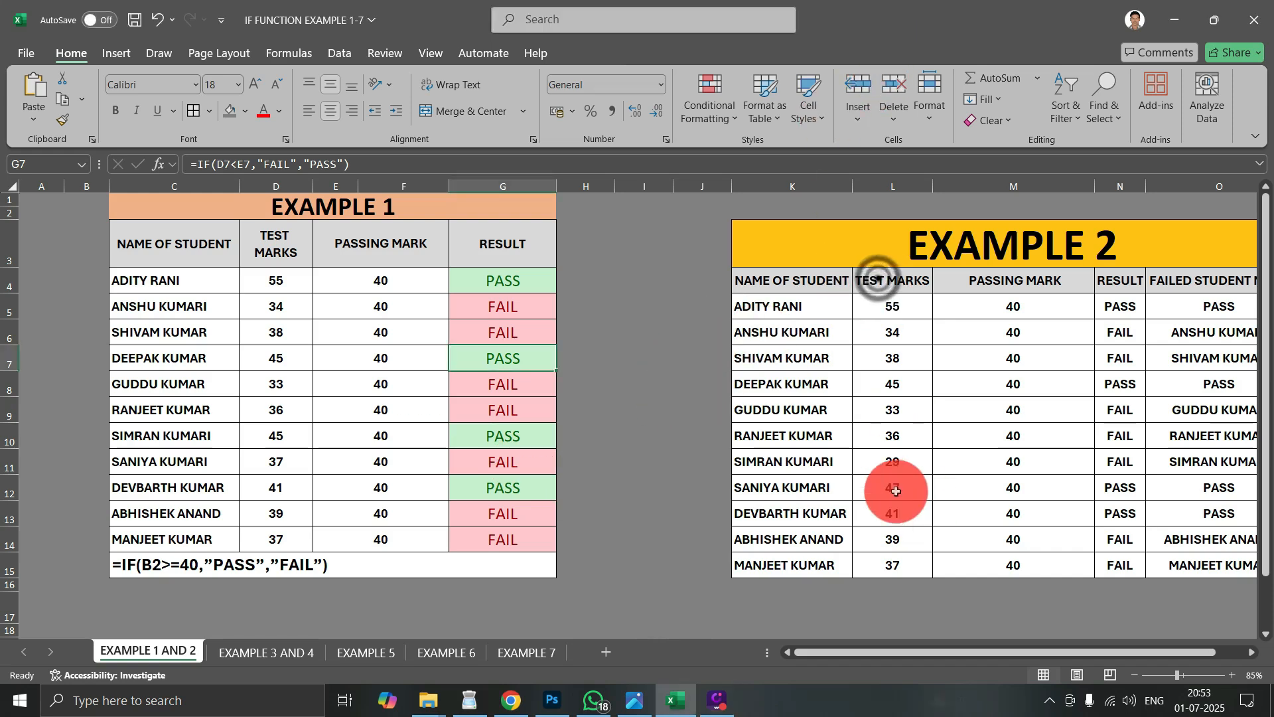
pyautogui.moveTo(1087, 651); pyautogui.dragTo(1171, 649)
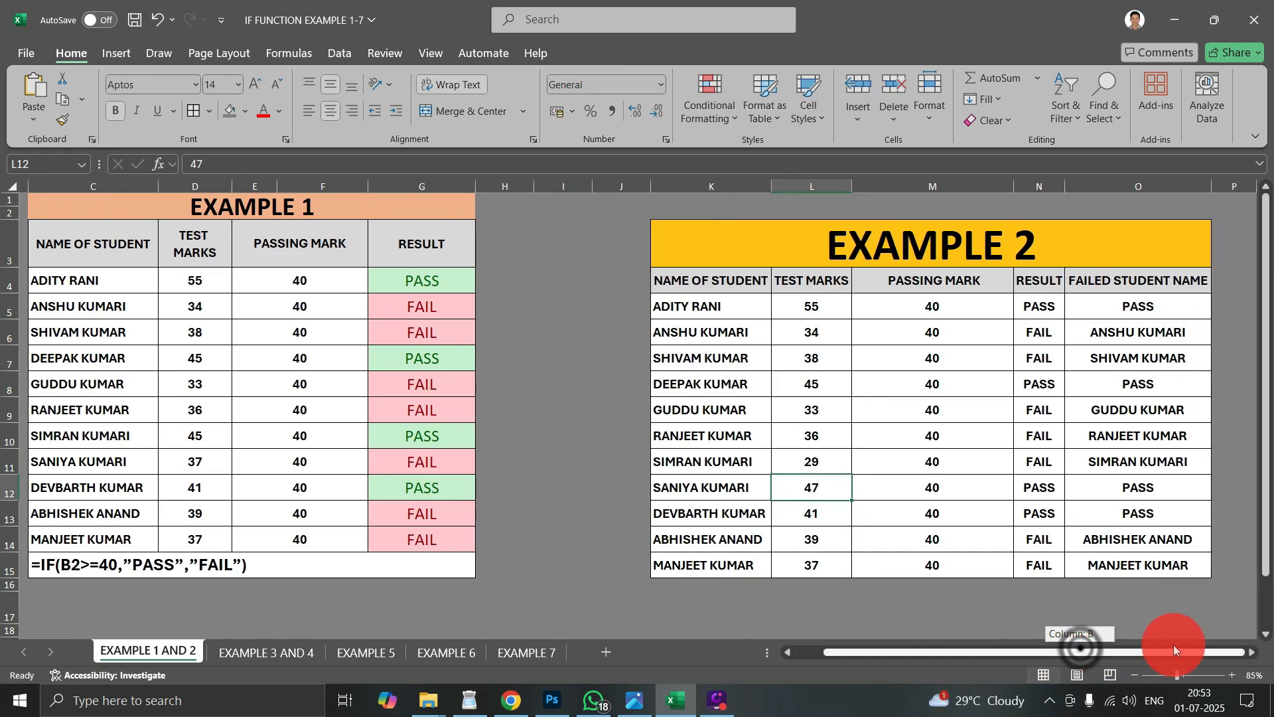
pyautogui.click(1258, 651)
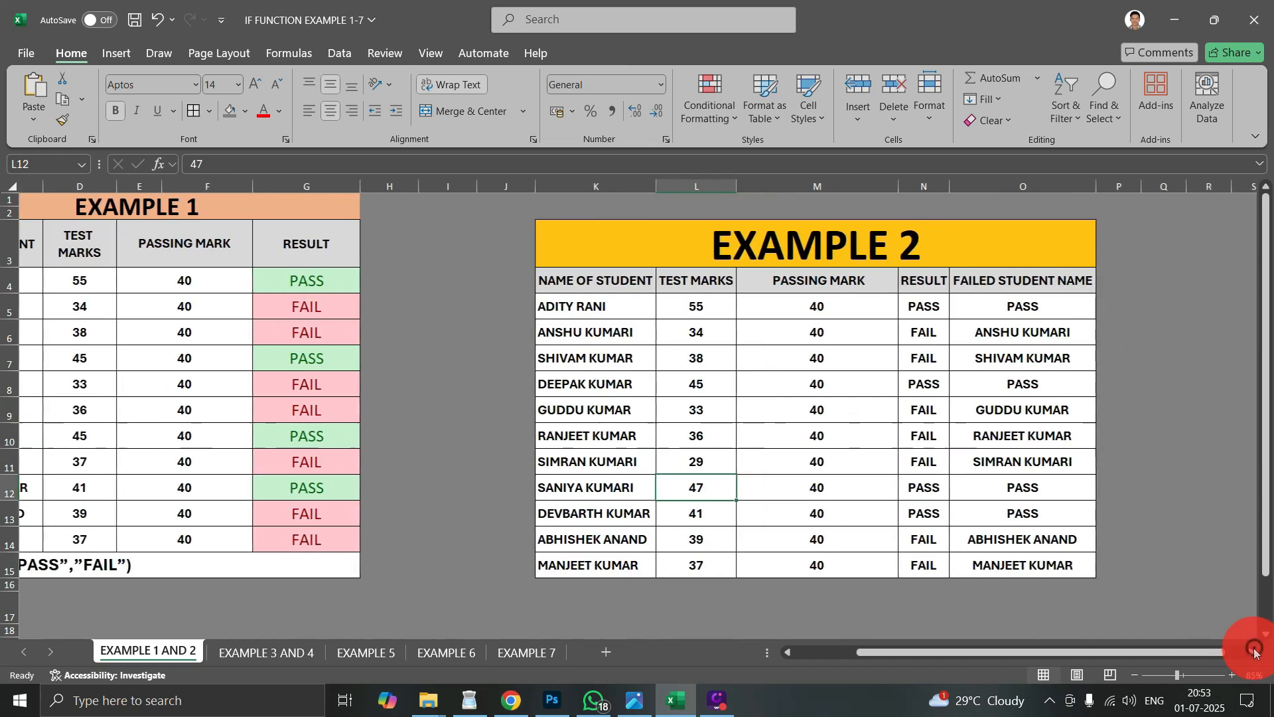
pyautogui.click(639, 441)
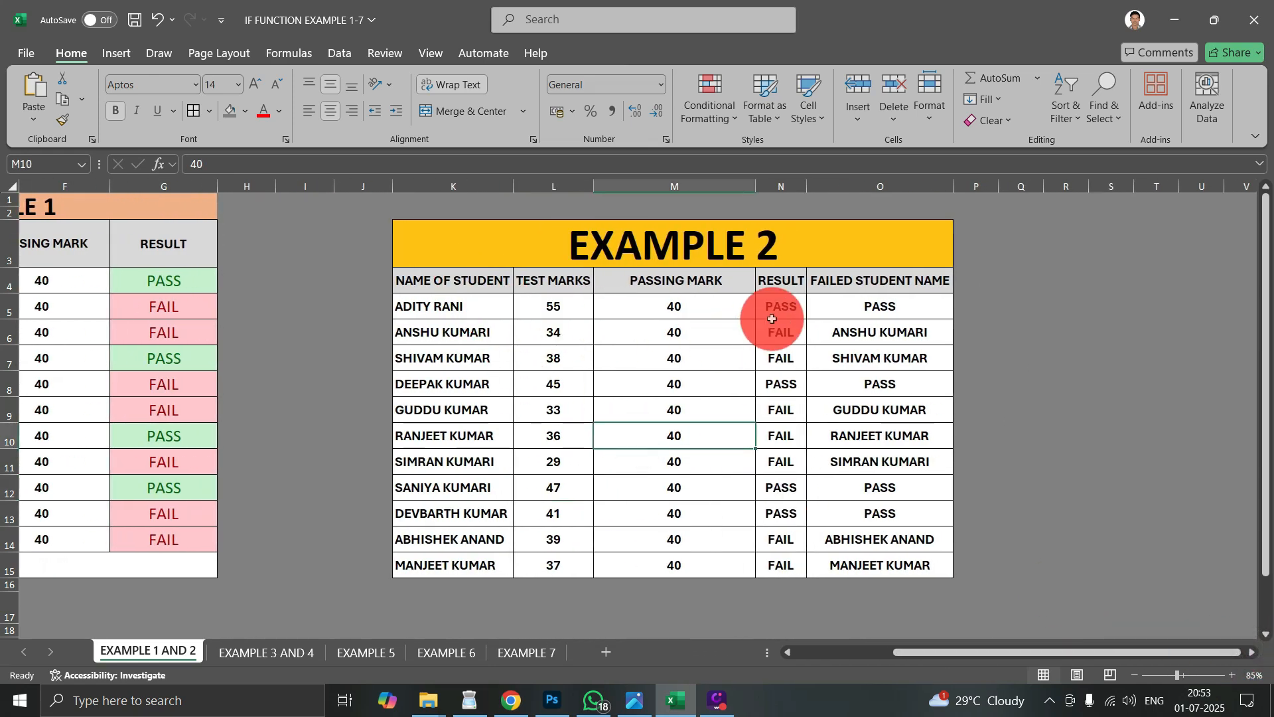
pyautogui.click(822, 317)
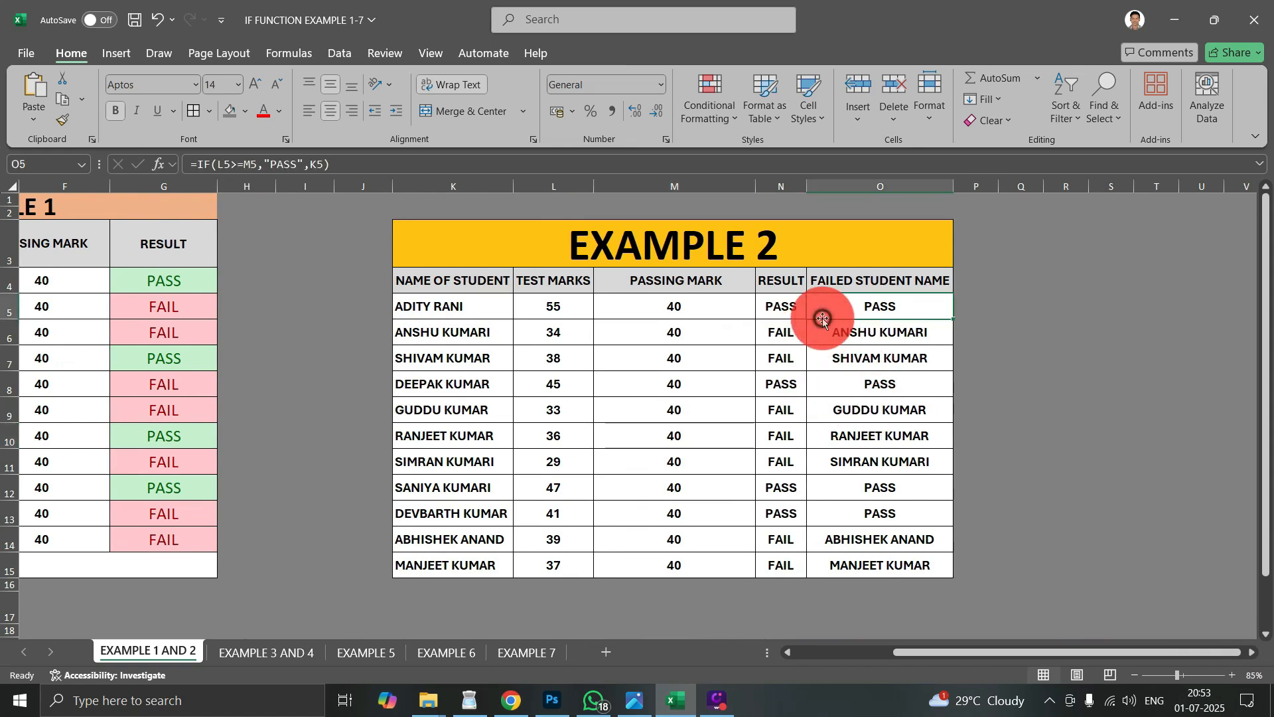
# - Clear the existing formulas from the FAILED STUDENT NAME cells O5:O15 in the Example 2 table
pyautogui.click(842, 374)
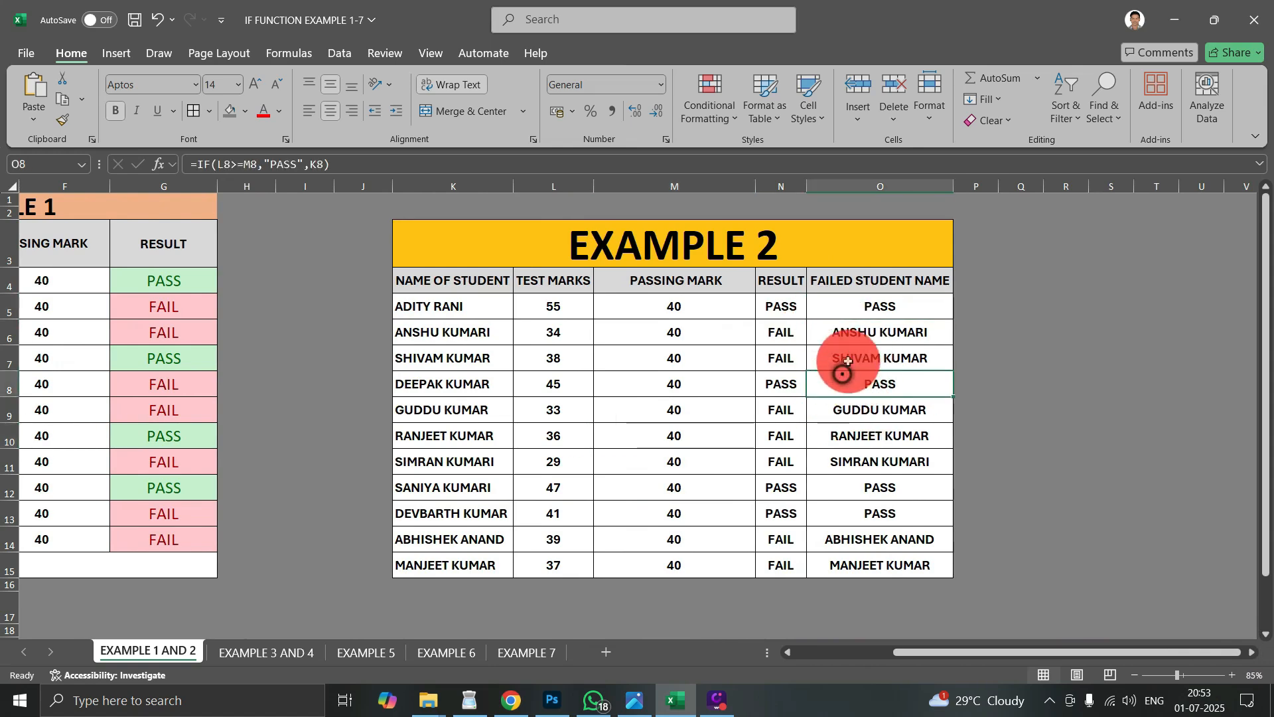
pyautogui.click(874, 305)
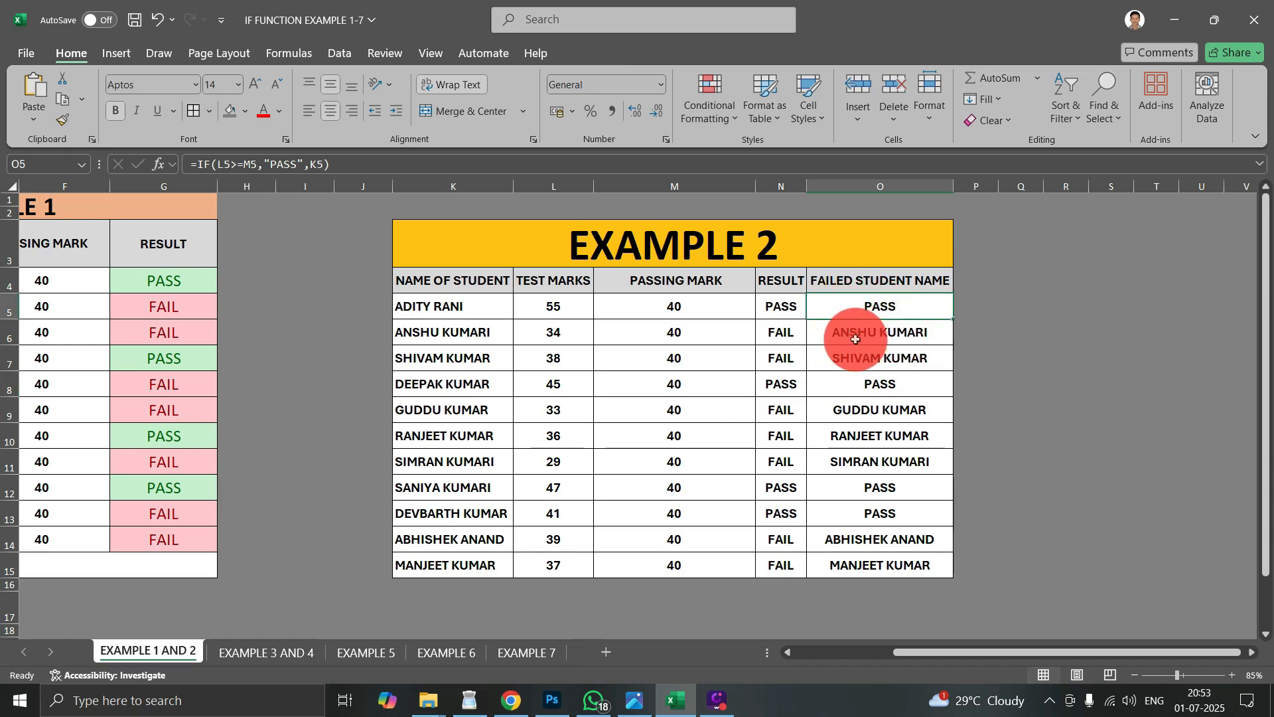
pyautogui.moveTo(853, 307); pyautogui.dragTo(872, 570)
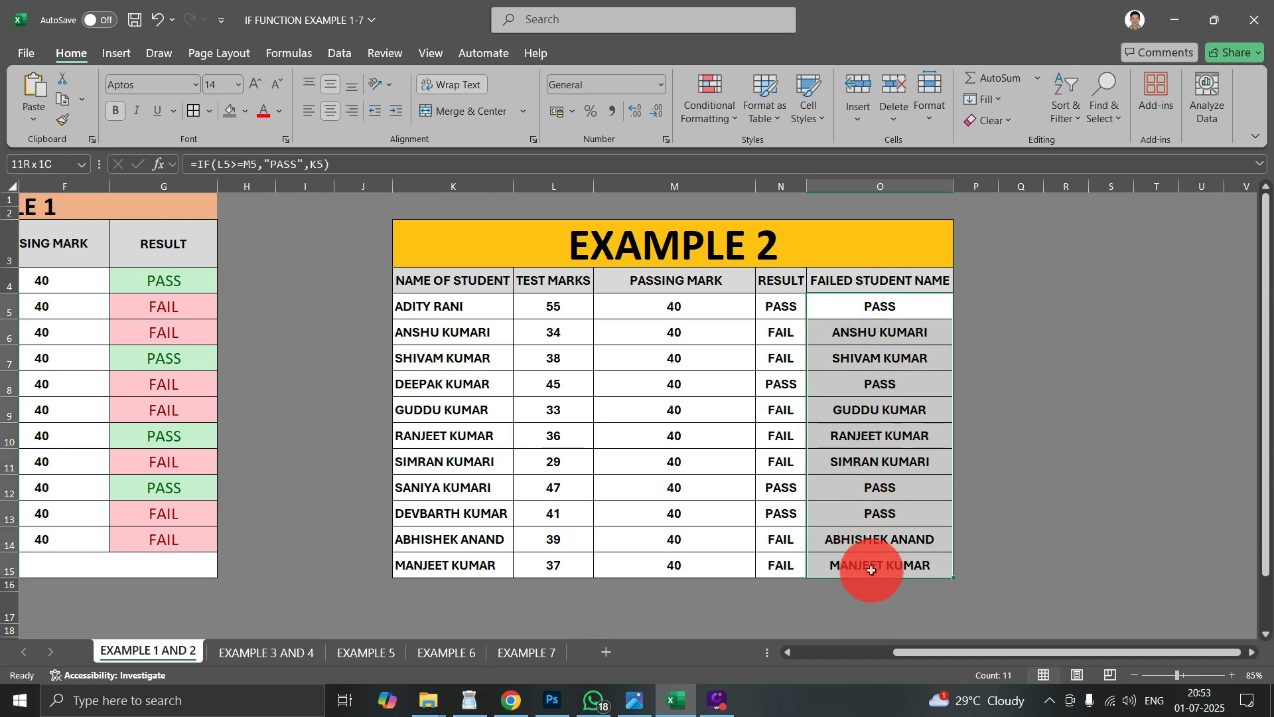
pyautogui.press('Delete')
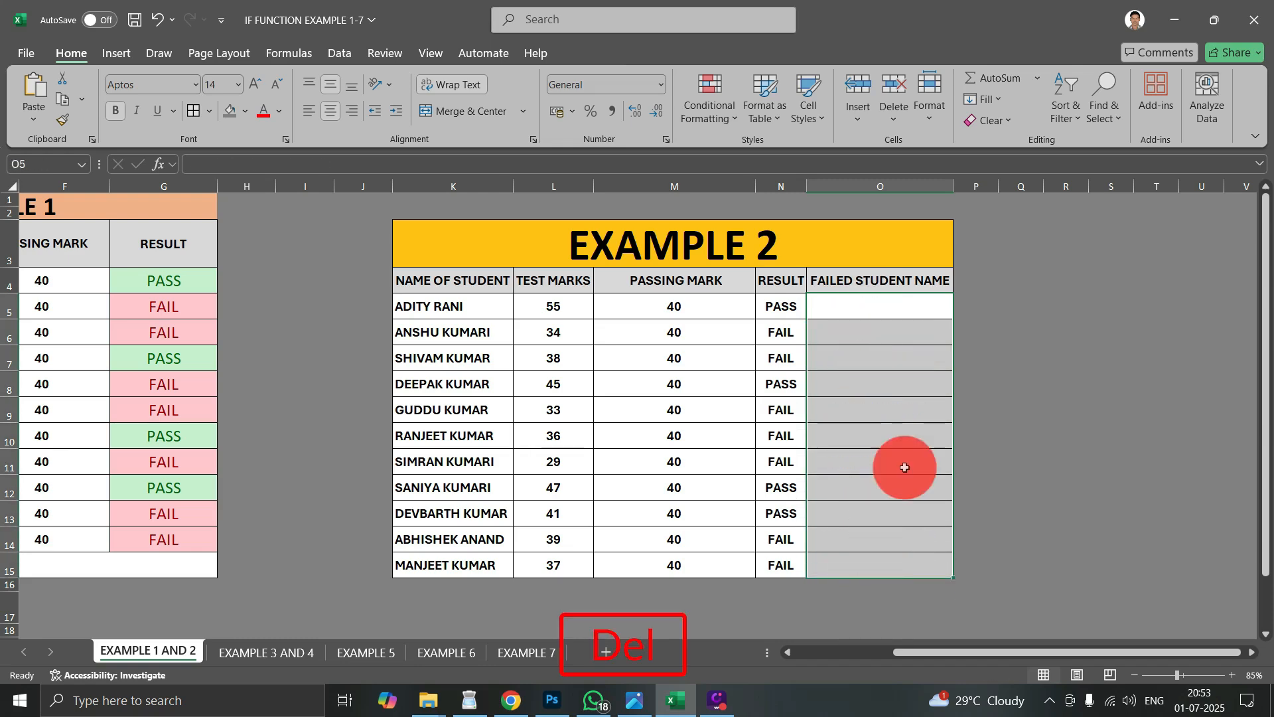
# - Begin an IF formula in O5 whose logical test compares the RESULT cell N5 using an equals sign
pyautogui.click(890, 299)
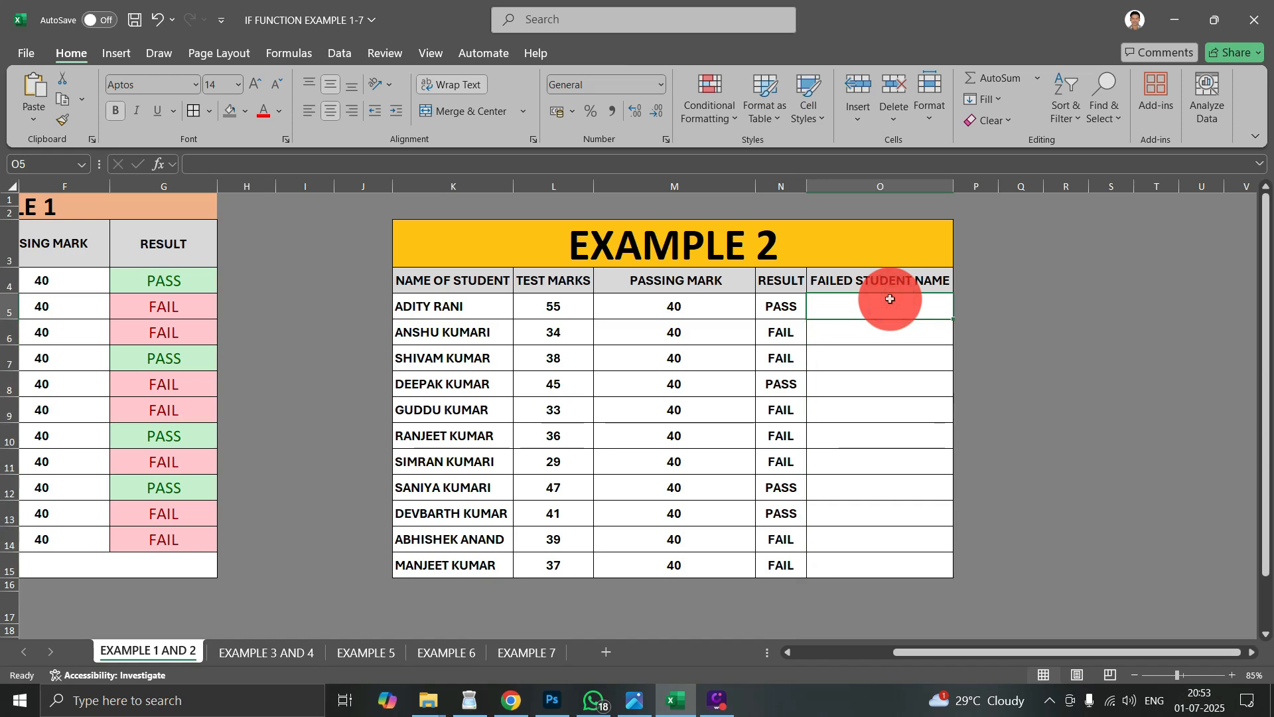
pyautogui.write('=')
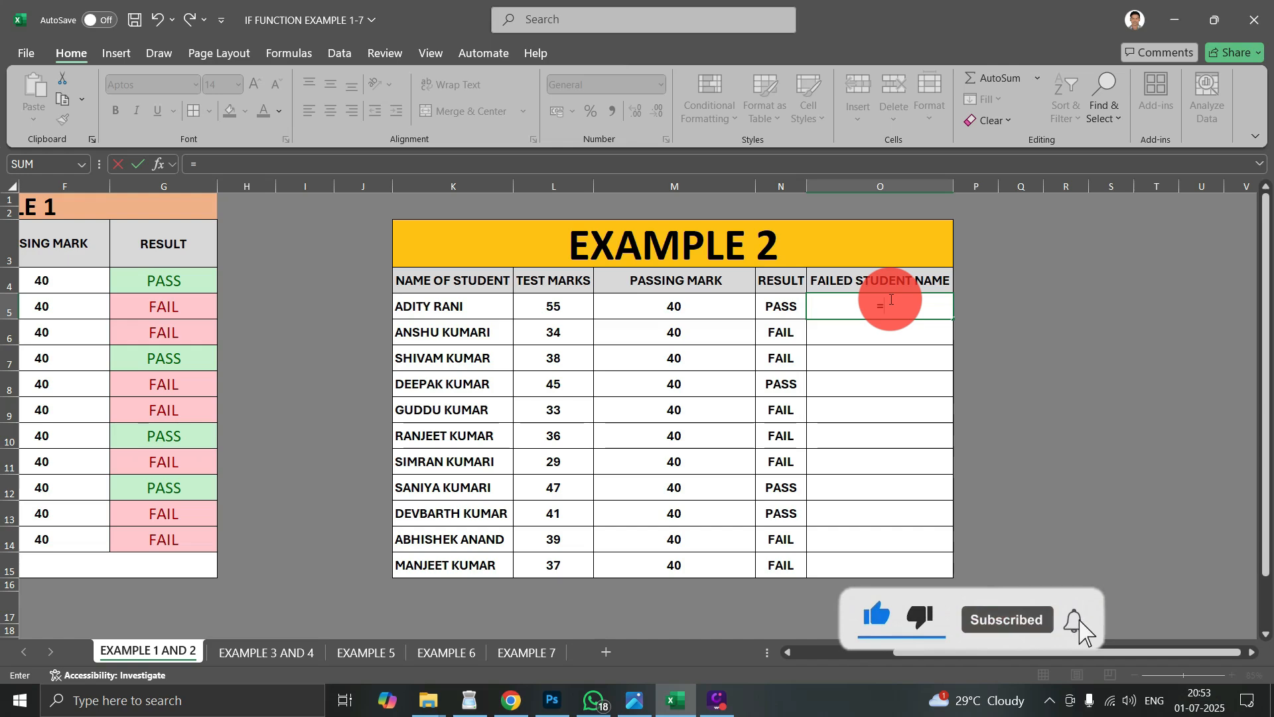
pyautogui.write('I')
pyautogui.press('Tab')
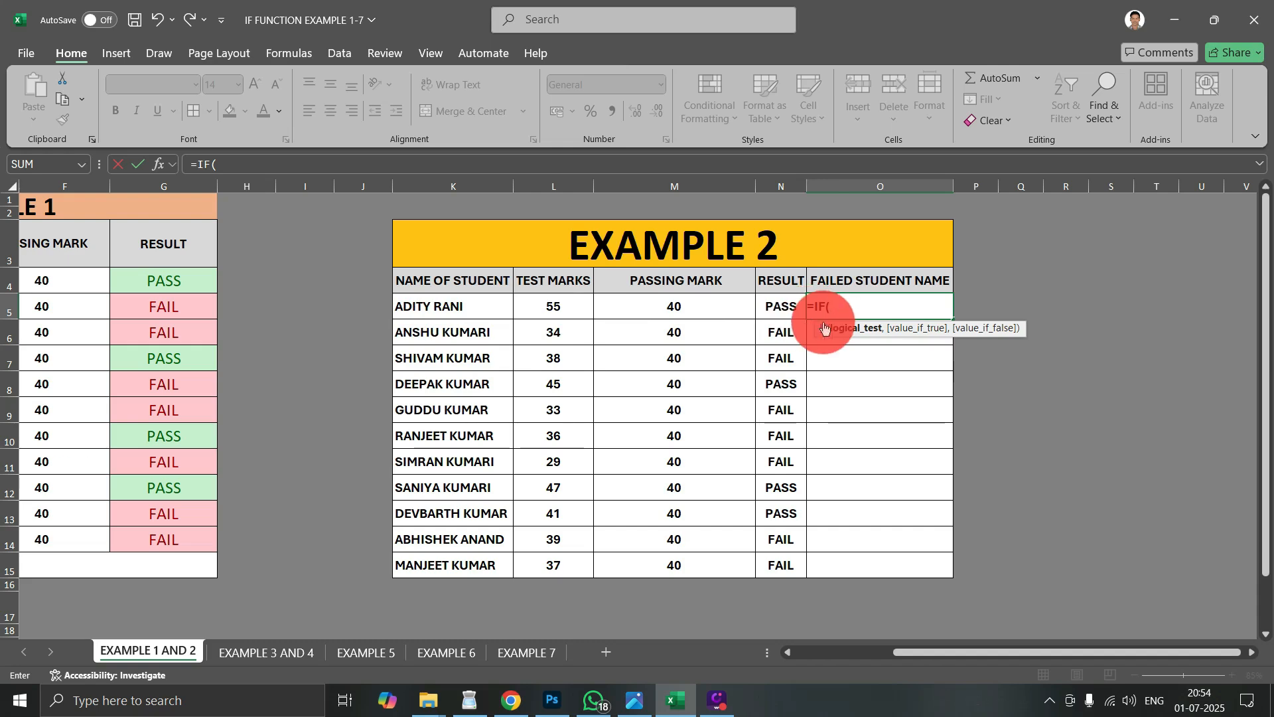
pyautogui.click(773, 307)
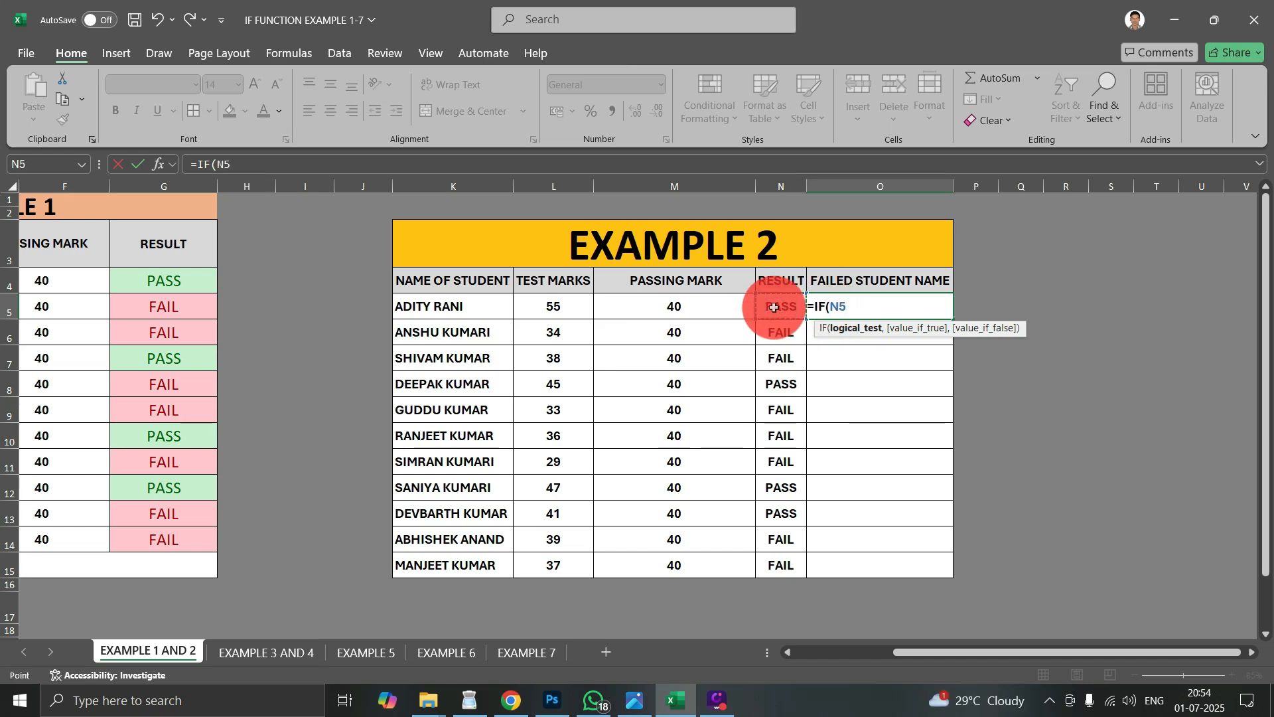
pyautogui.write('="PA')
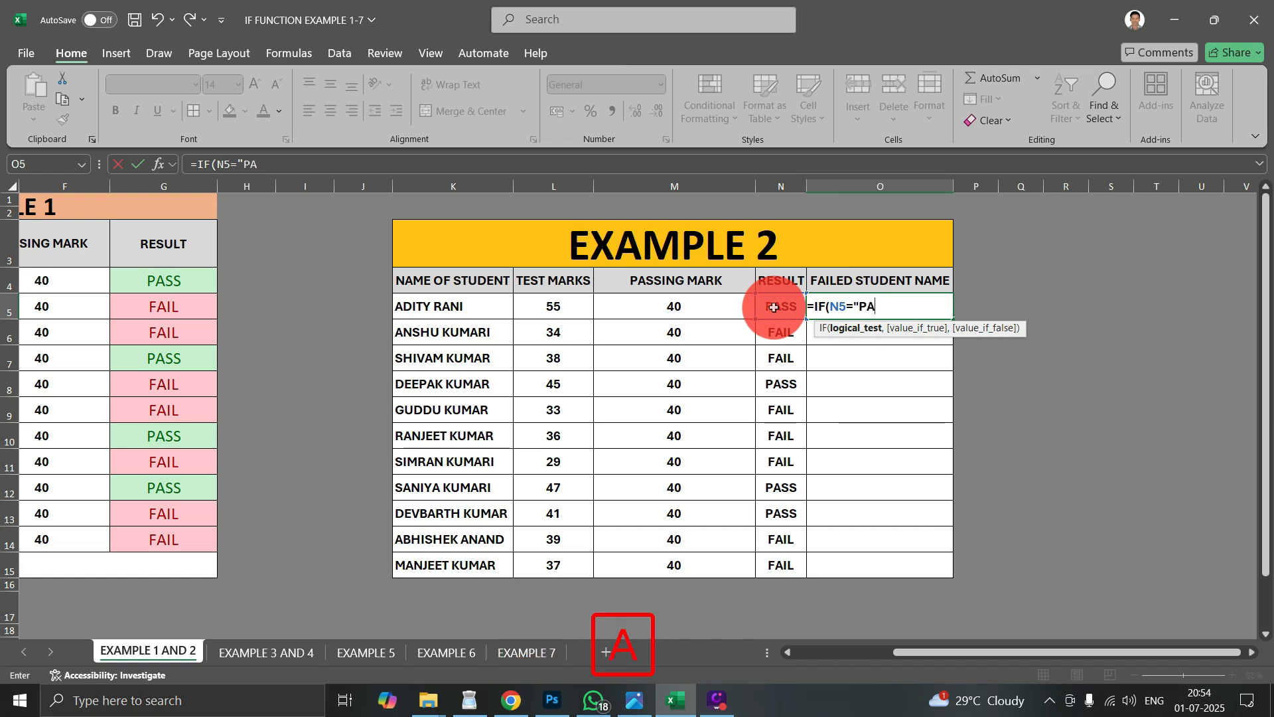
pyautogui.write('SS",')
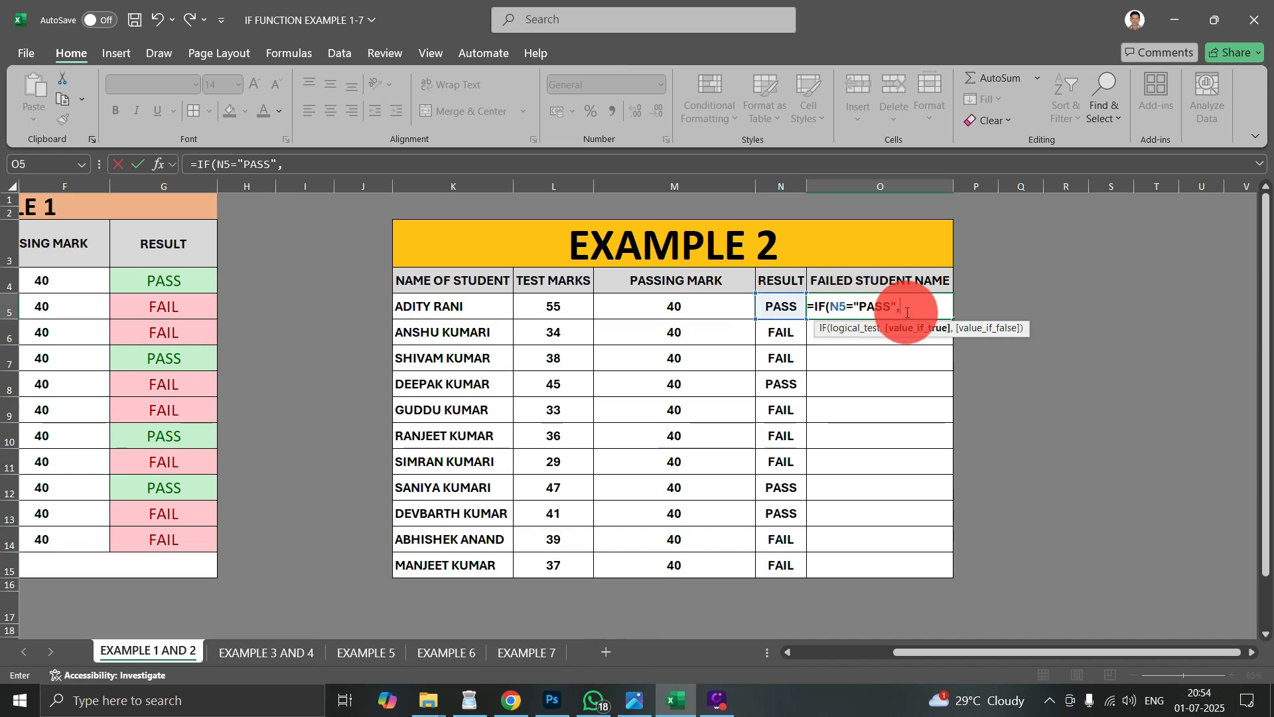
pyautogui.write('"PA')
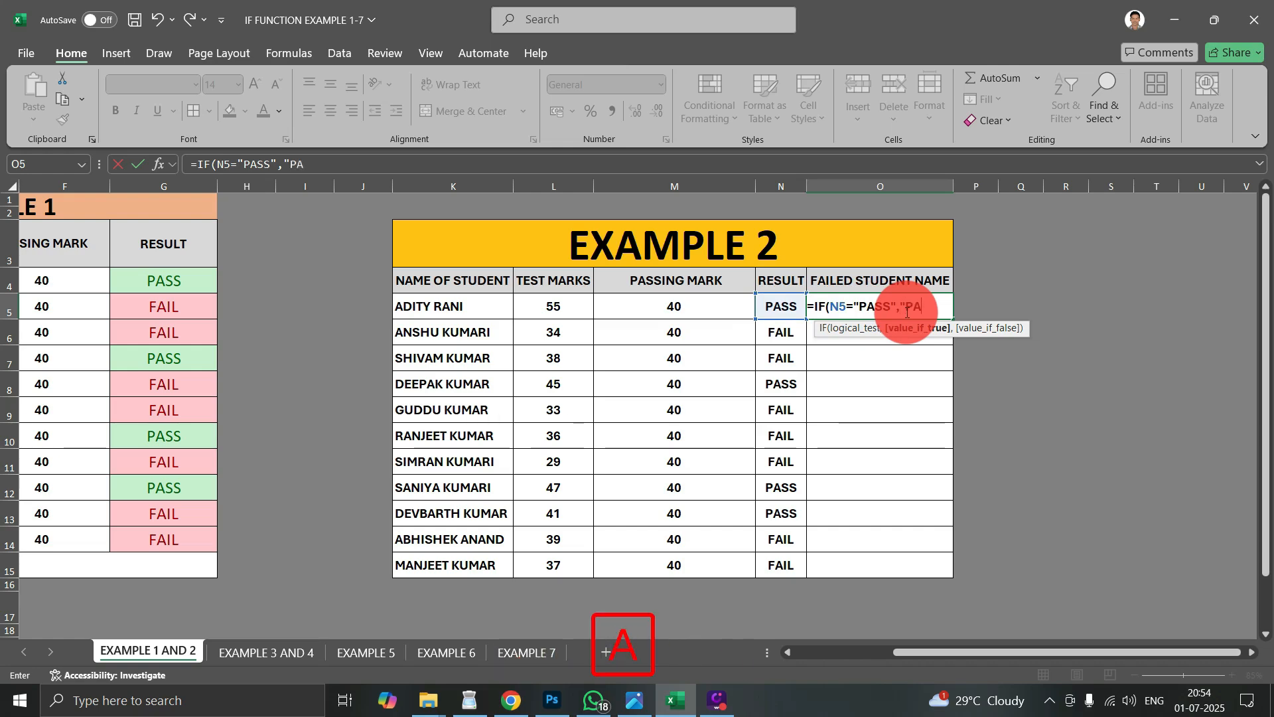
pyautogui.write('SS",')
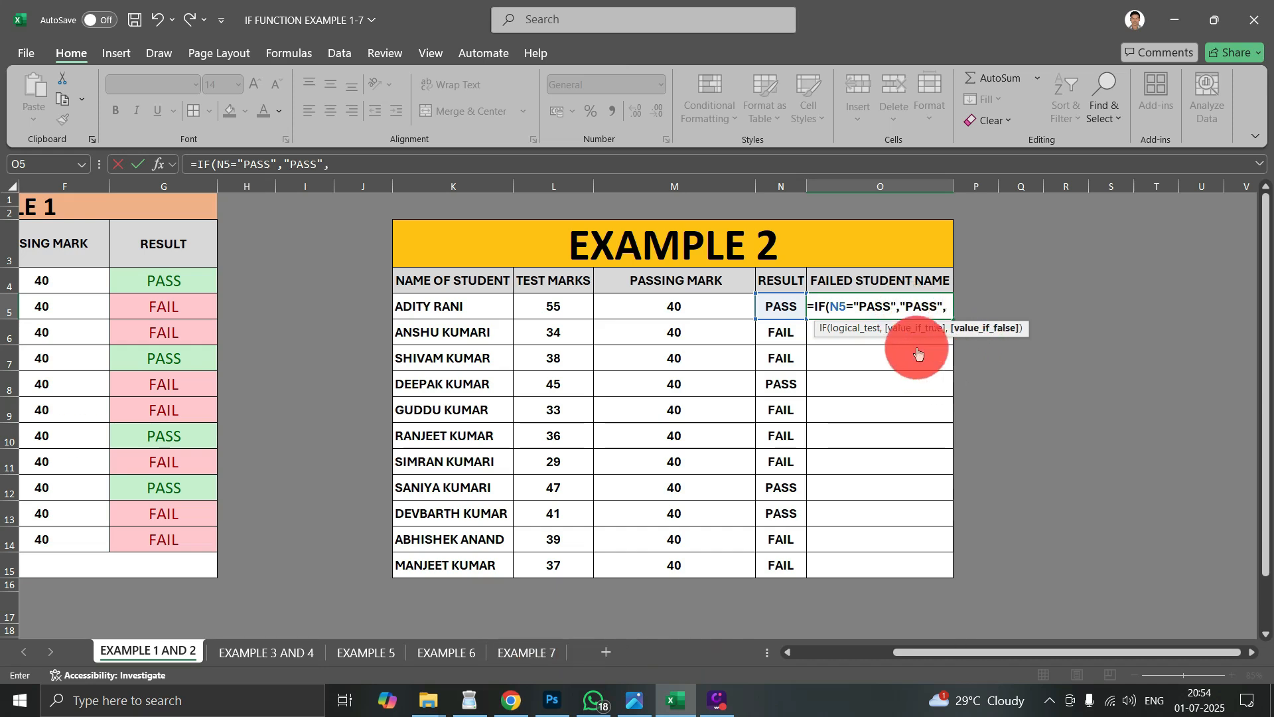
pyautogui.moveTo(946, 307); pyautogui.dragTo(863, 304)
pyautogui.press('BackSpace')
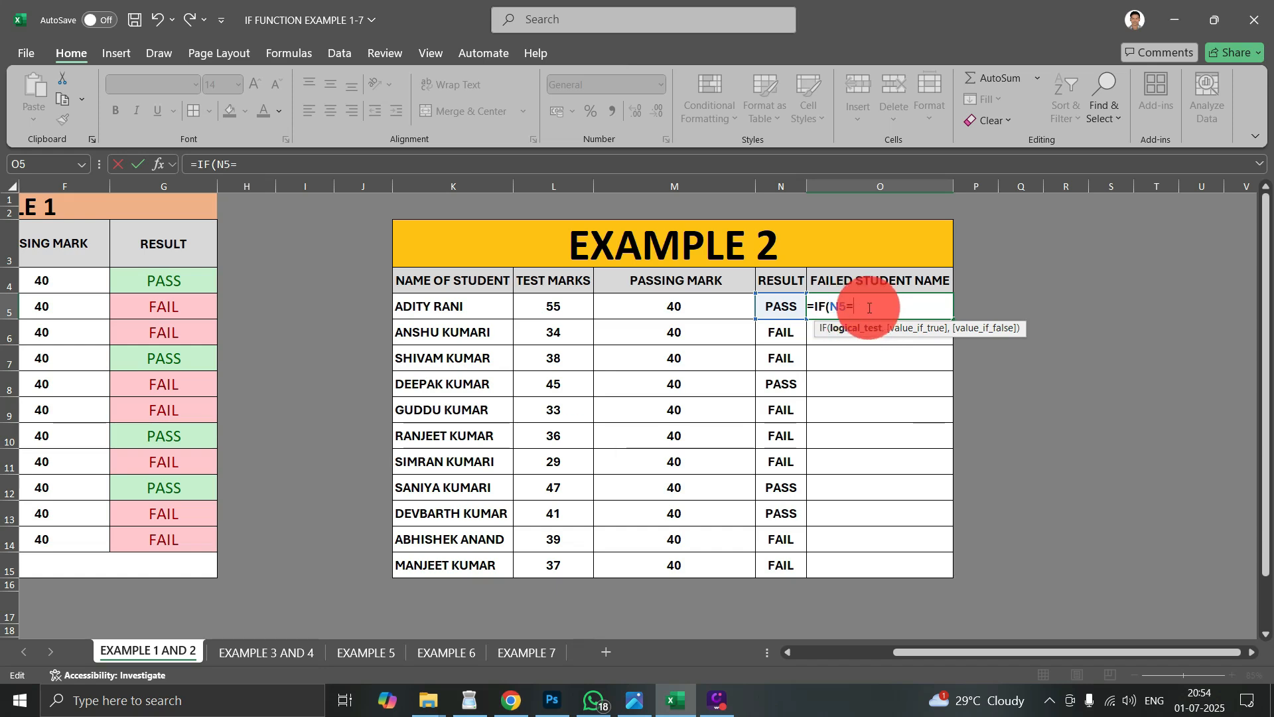
# - Complete the logical test as N5="PASS" and set the value if true to "PASS"
pyautogui.write('"')
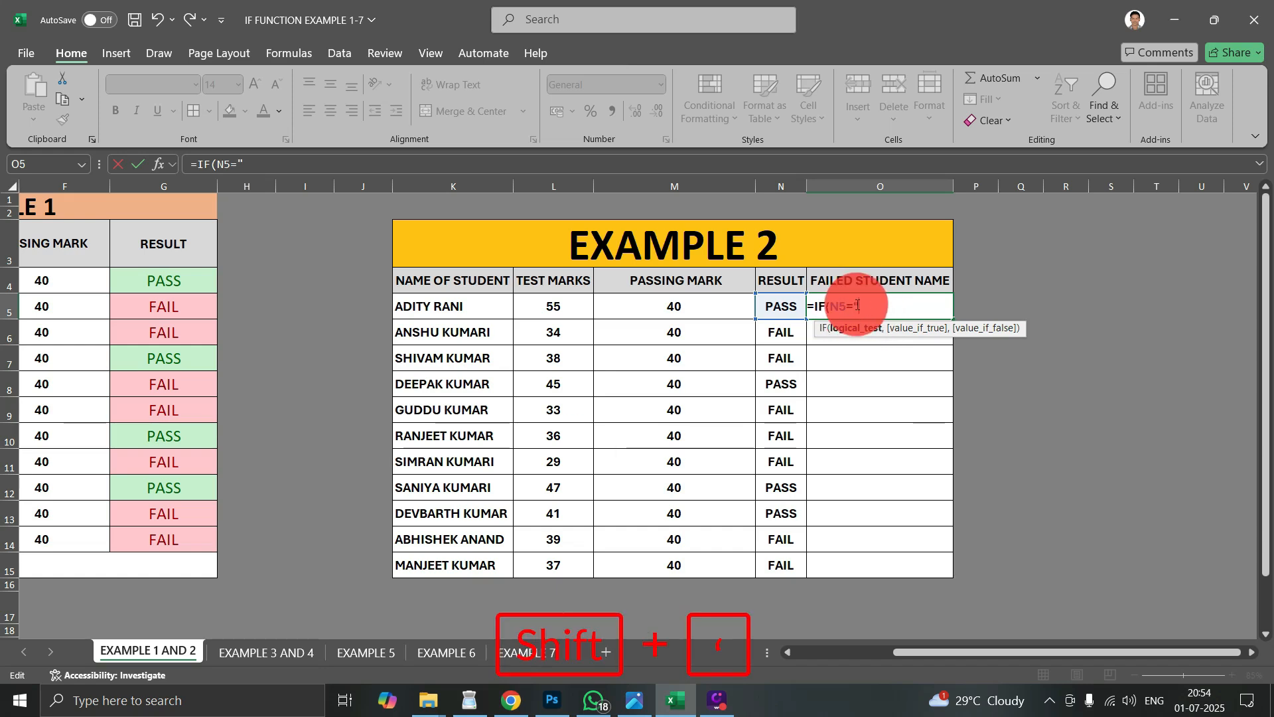
pyautogui.write('PASS')
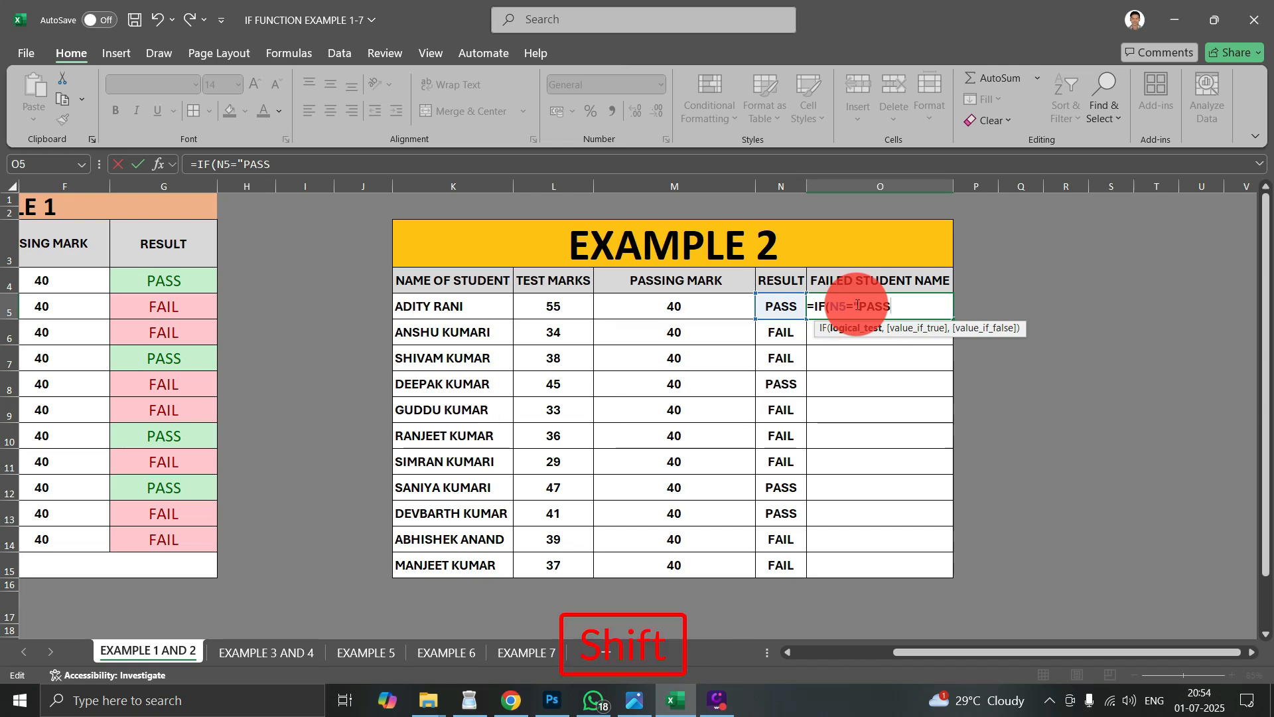
pyautogui.write('"')
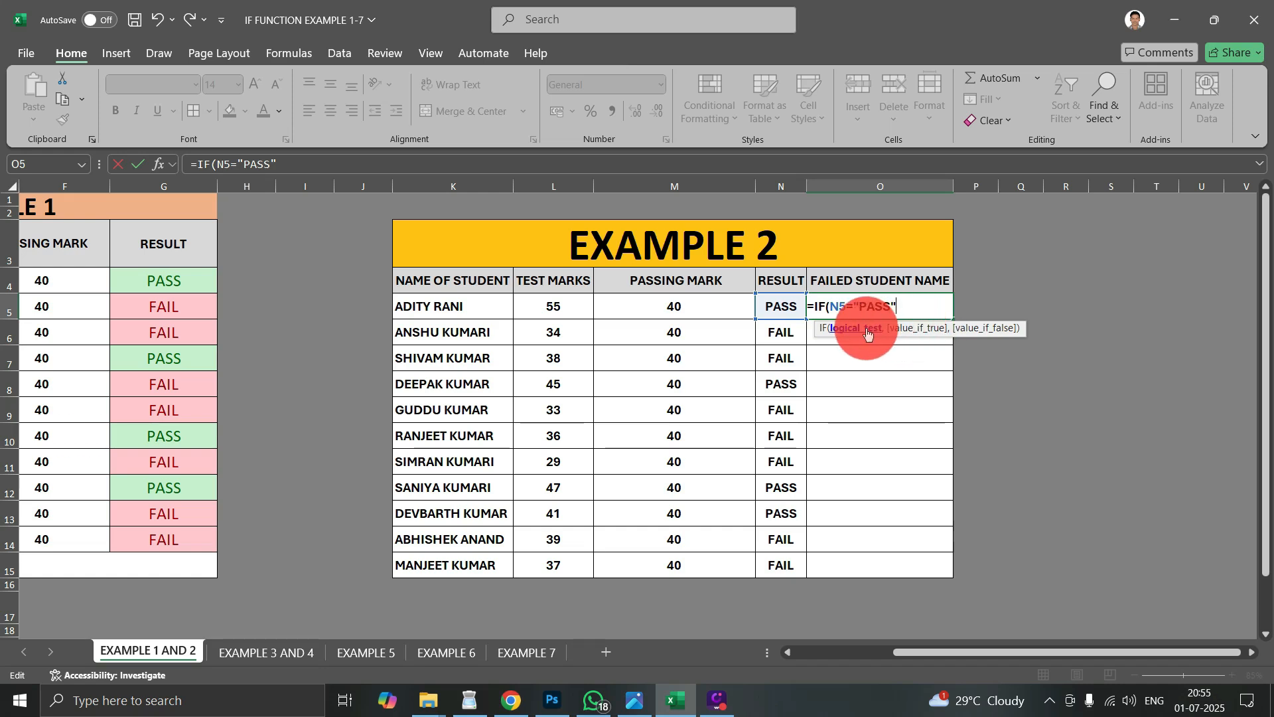
pyautogui.write(',')
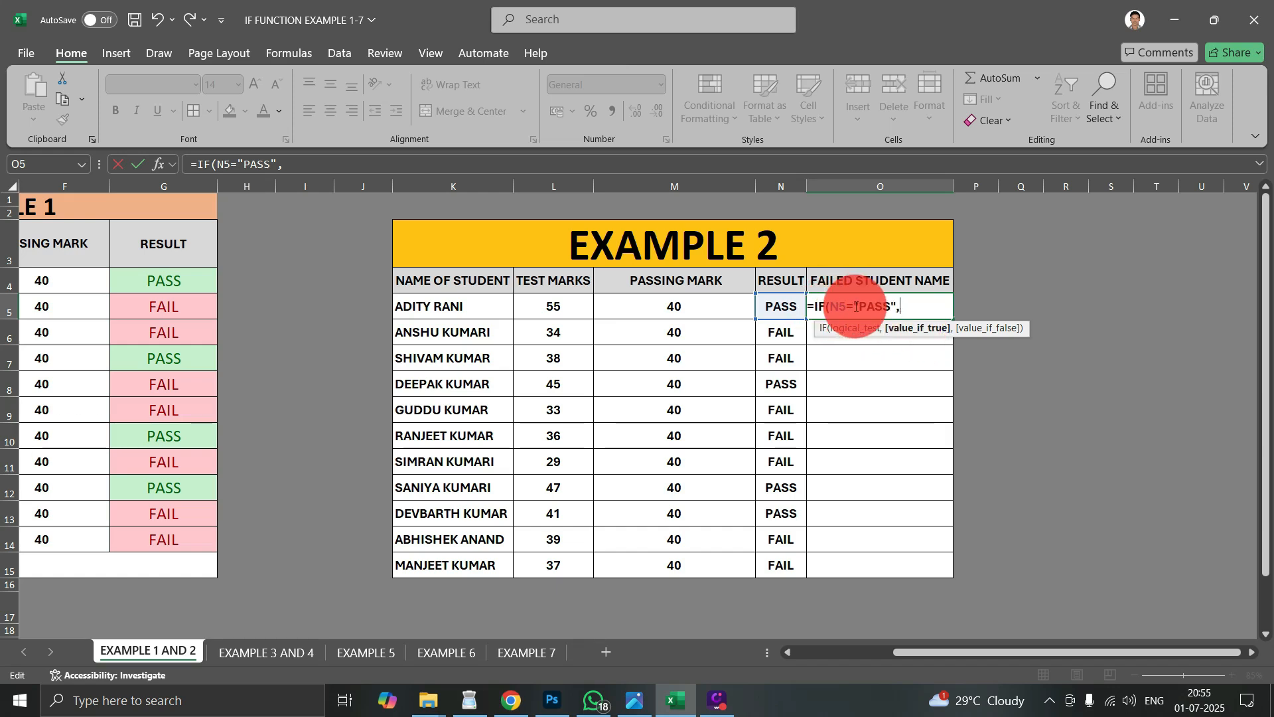
pyautogui.write('"')
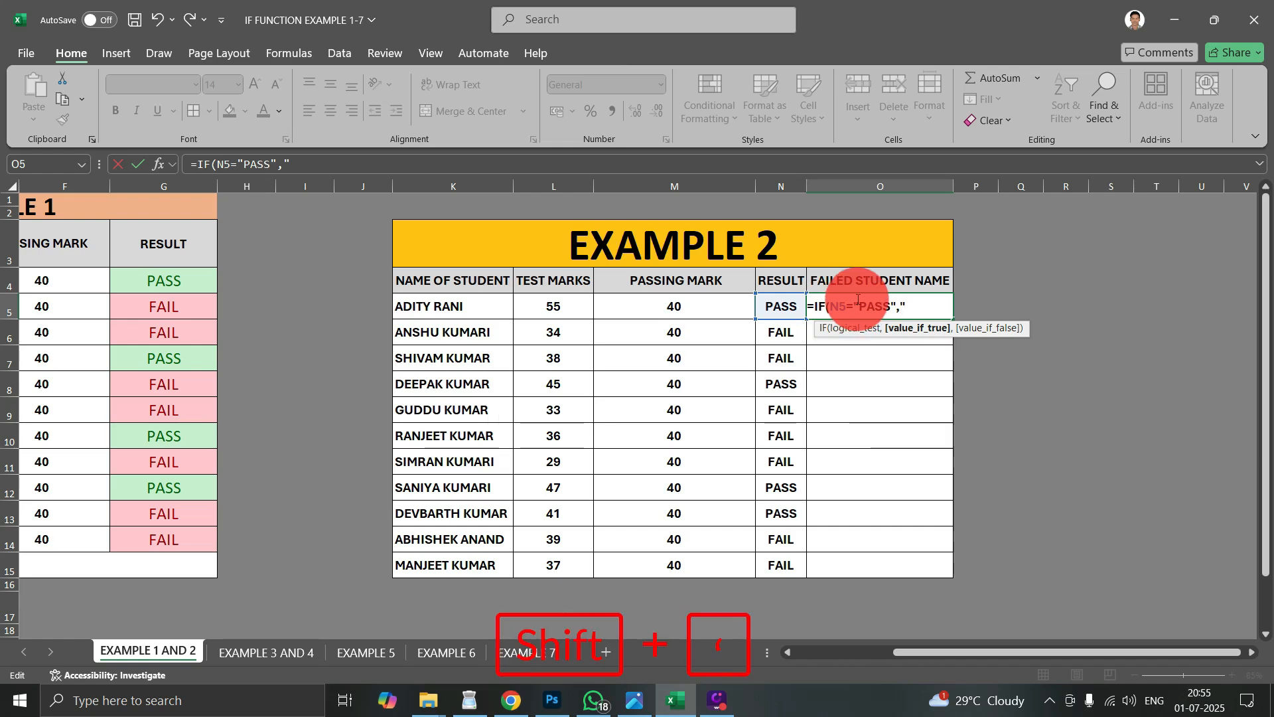
pyautogui.write('PAA')
pyautogui.press('BackSpace')
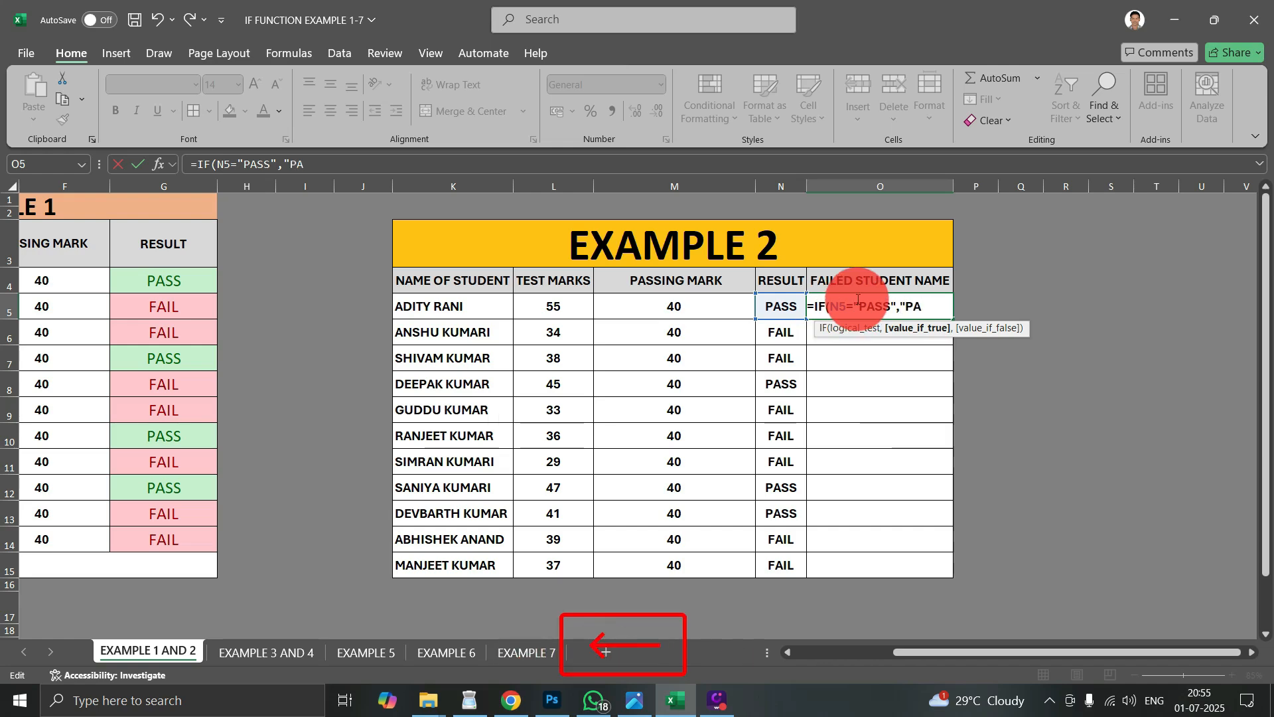
pyautogui.write('SS"')
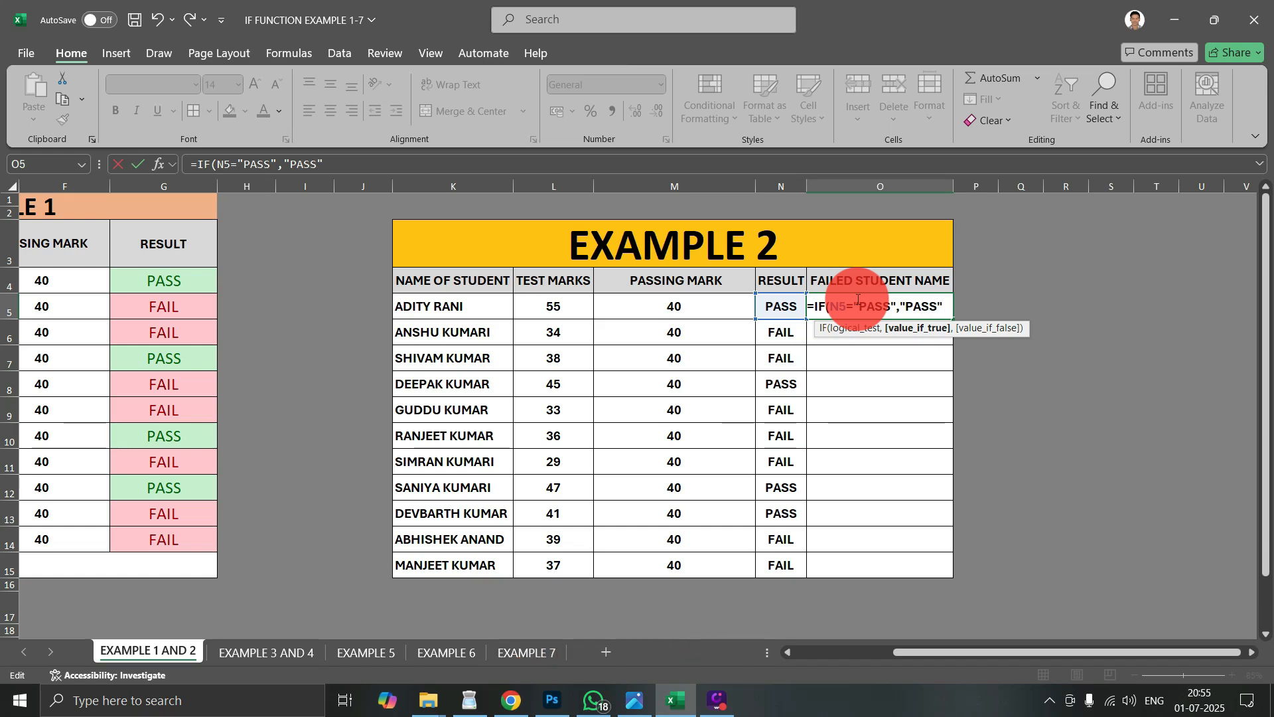
pyautogui.write(',')
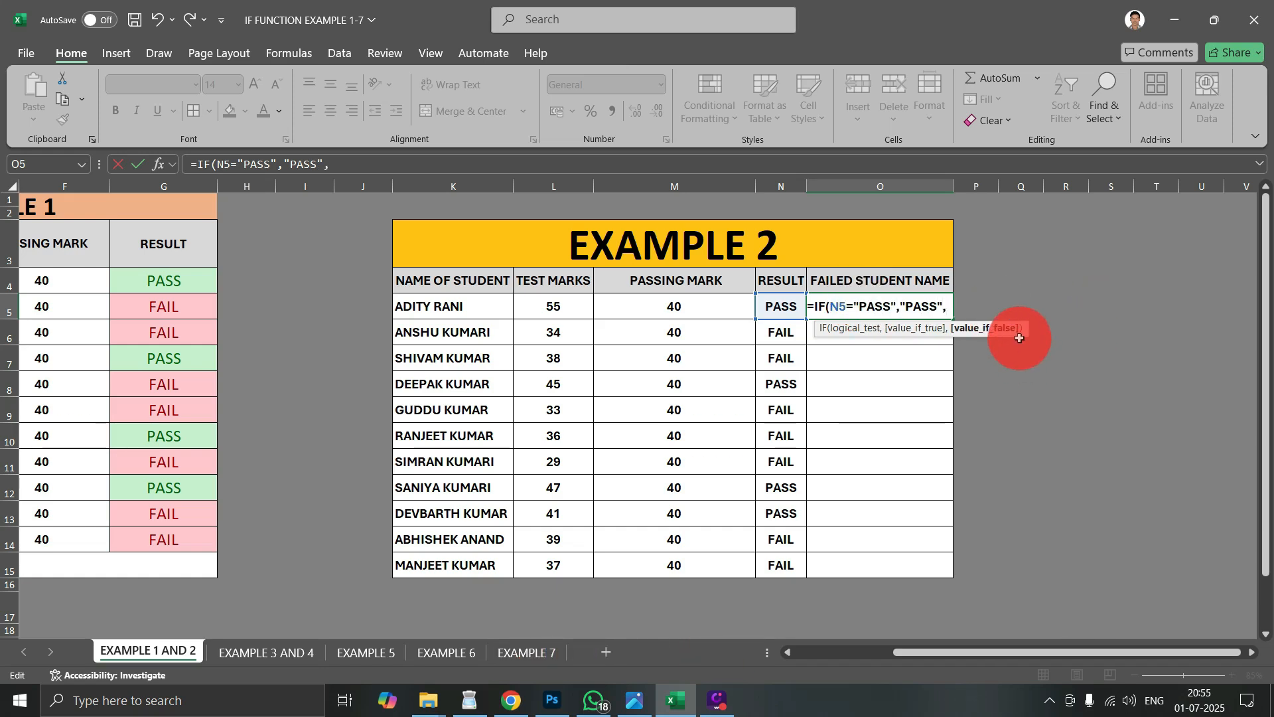
# - Finish the formula with student name cell K5 as the value if false, and fill it from O5 down to O15
pyautogui.click(427, 309)
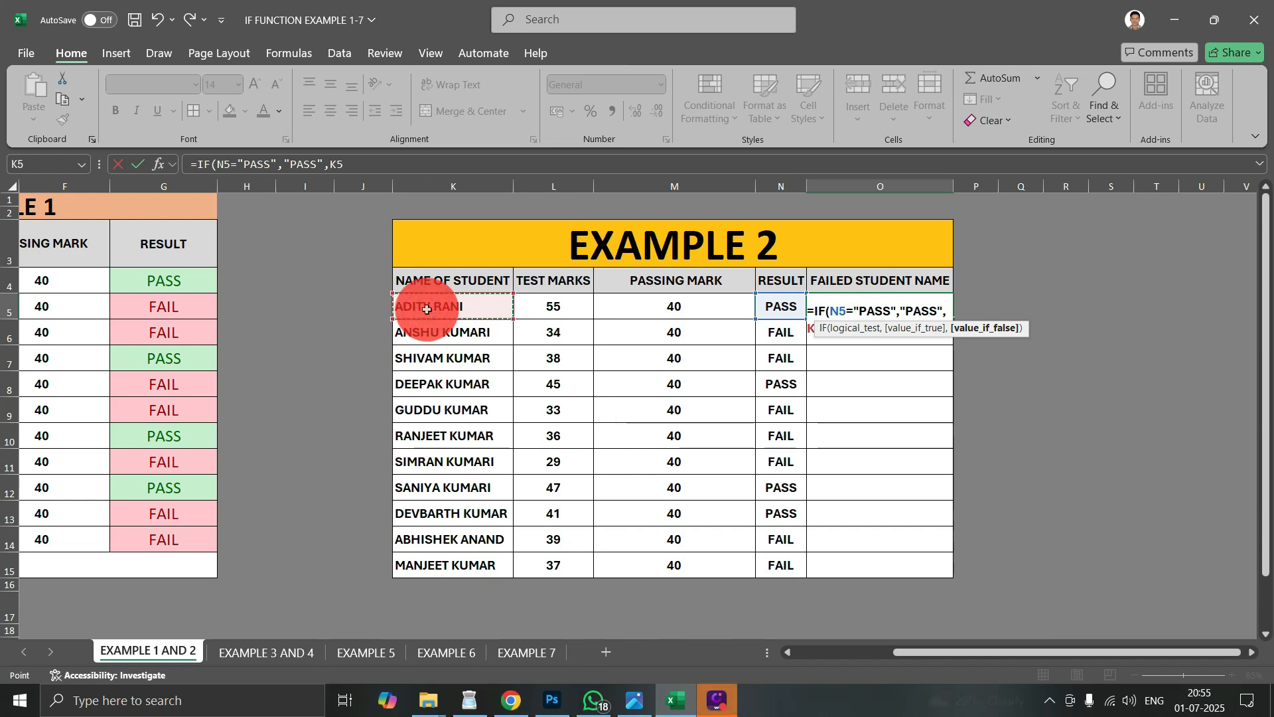
pyautogui.press('shift')
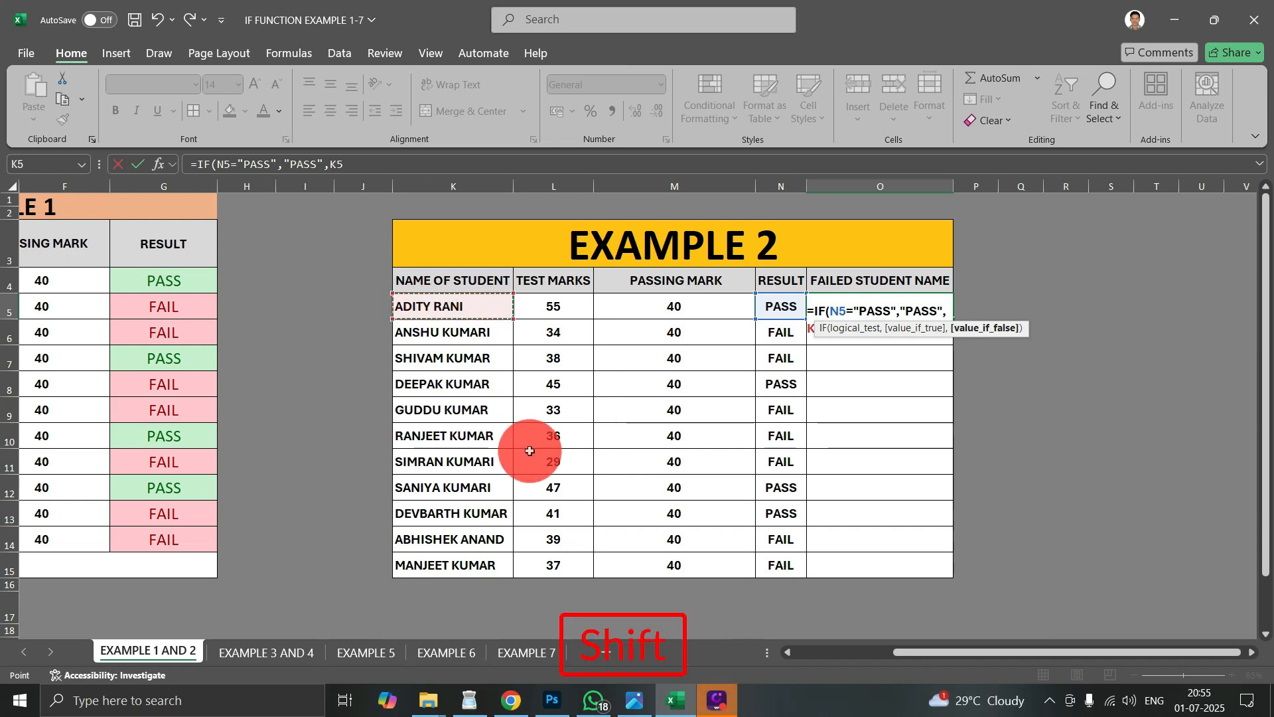
pyautogui.write(')')
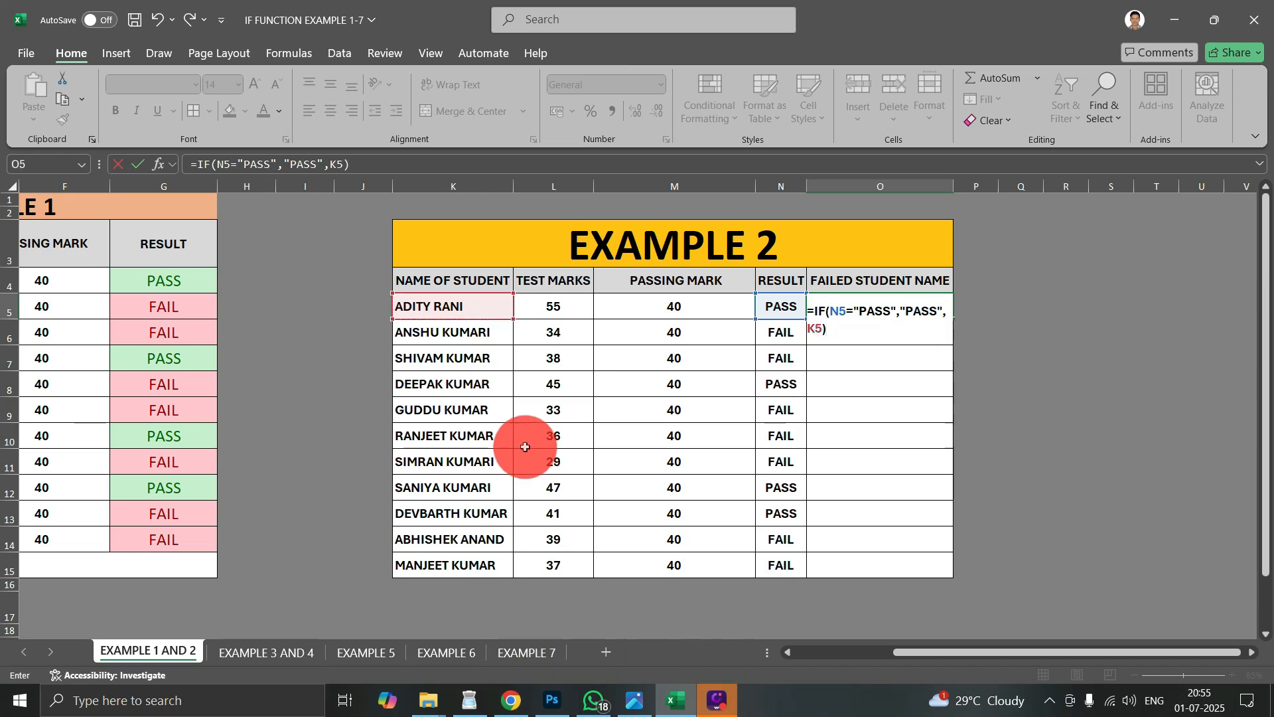
pyautogui.press('Return')
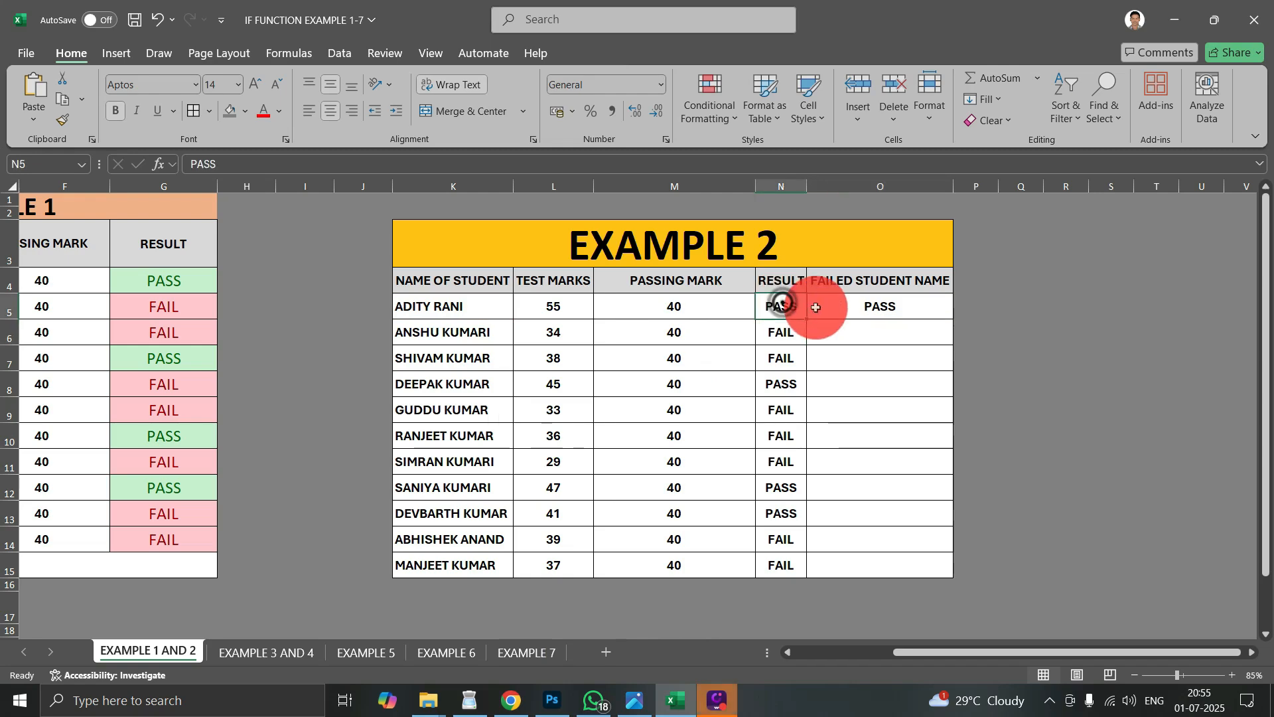
pyautogui.click(870, 304)
pyautogui.moveTo(955, 320); pyautogui.dragTo(943, 565)
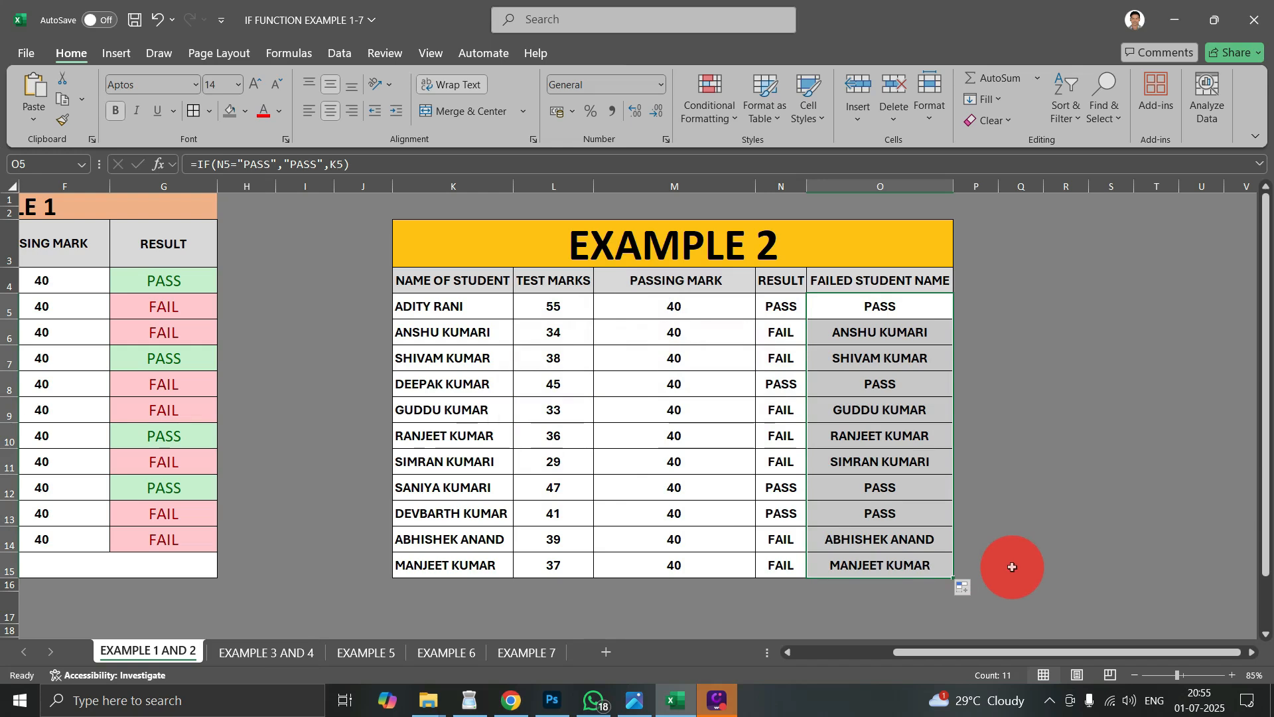
# - Examine the filled FAILED STUDENT NAME formulas in column O against the corresponding RESULT values in column N
pyautogui.click(886, 382)
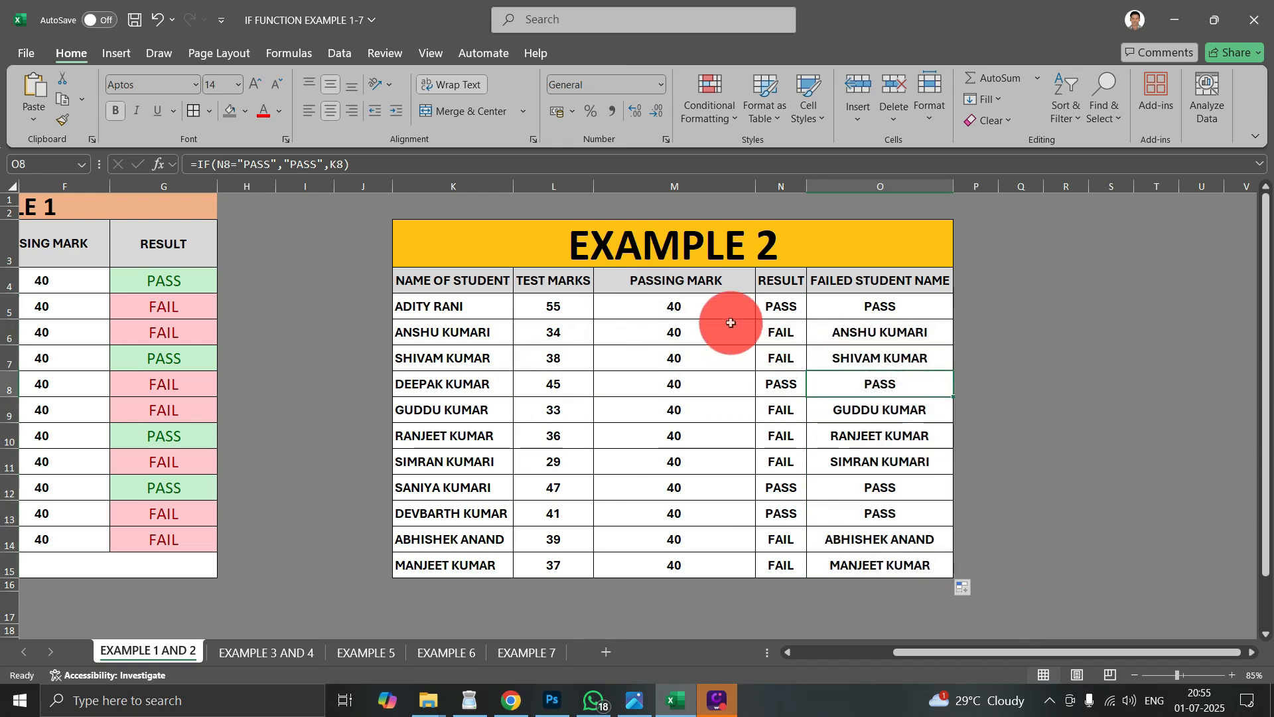
pyautogui.click(776, 331)
pyautogui.moveTo(775, 331); pyautogui.dragTo(855, 353)
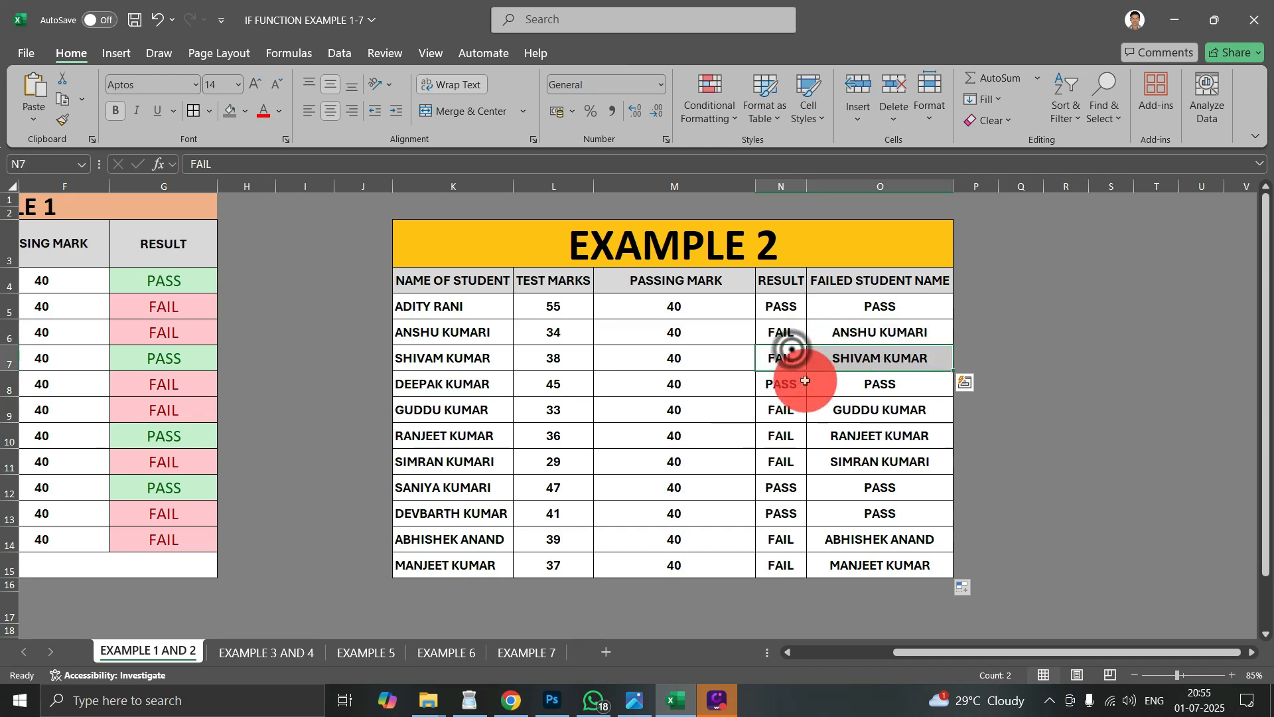
pyautogui.click(869, 373)
pyautogui.click(888, 483)
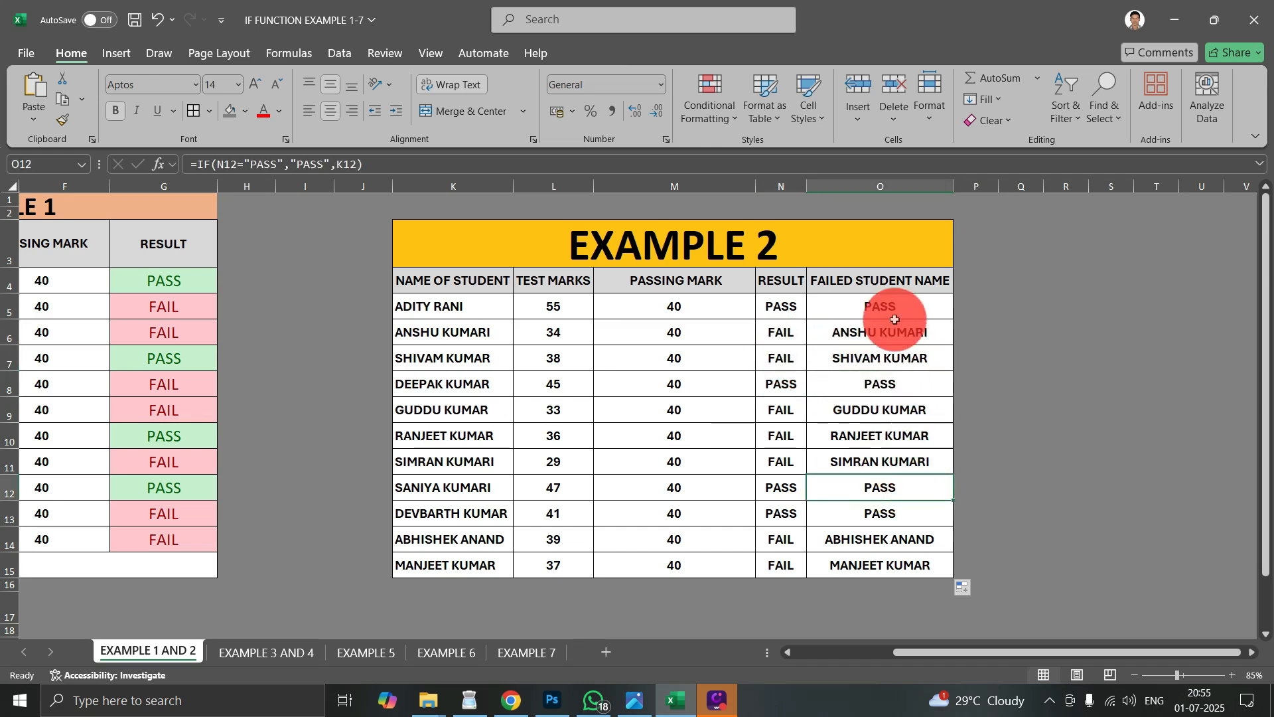
pyautogui.click(920, 386)
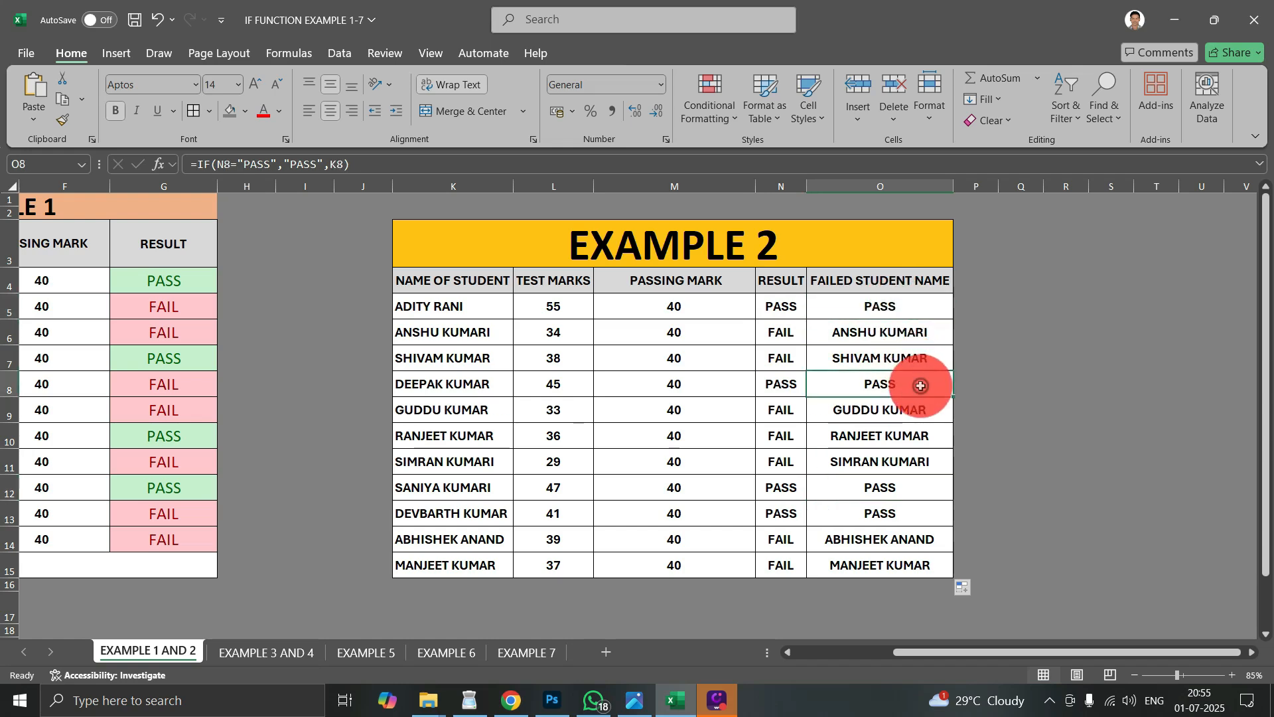
pyautogui.click(911, 302)
pyautogui.click(885, 388)
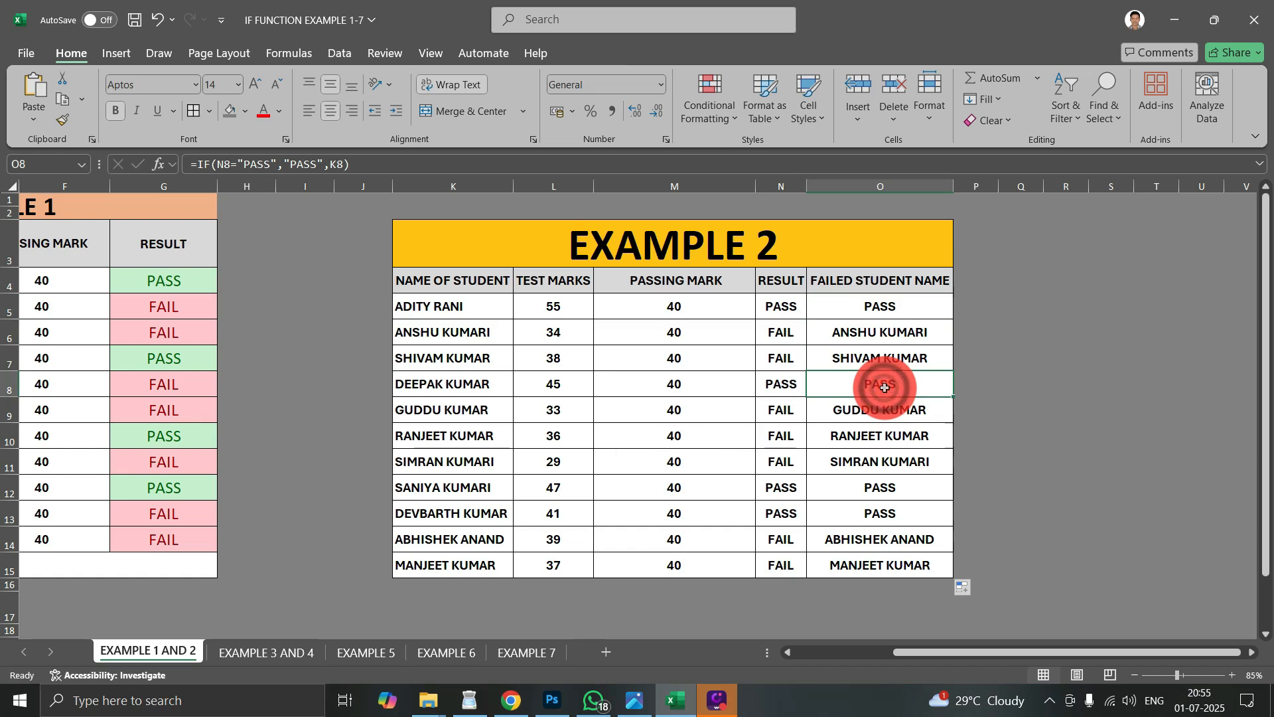
pyautogui.click(891, 300)
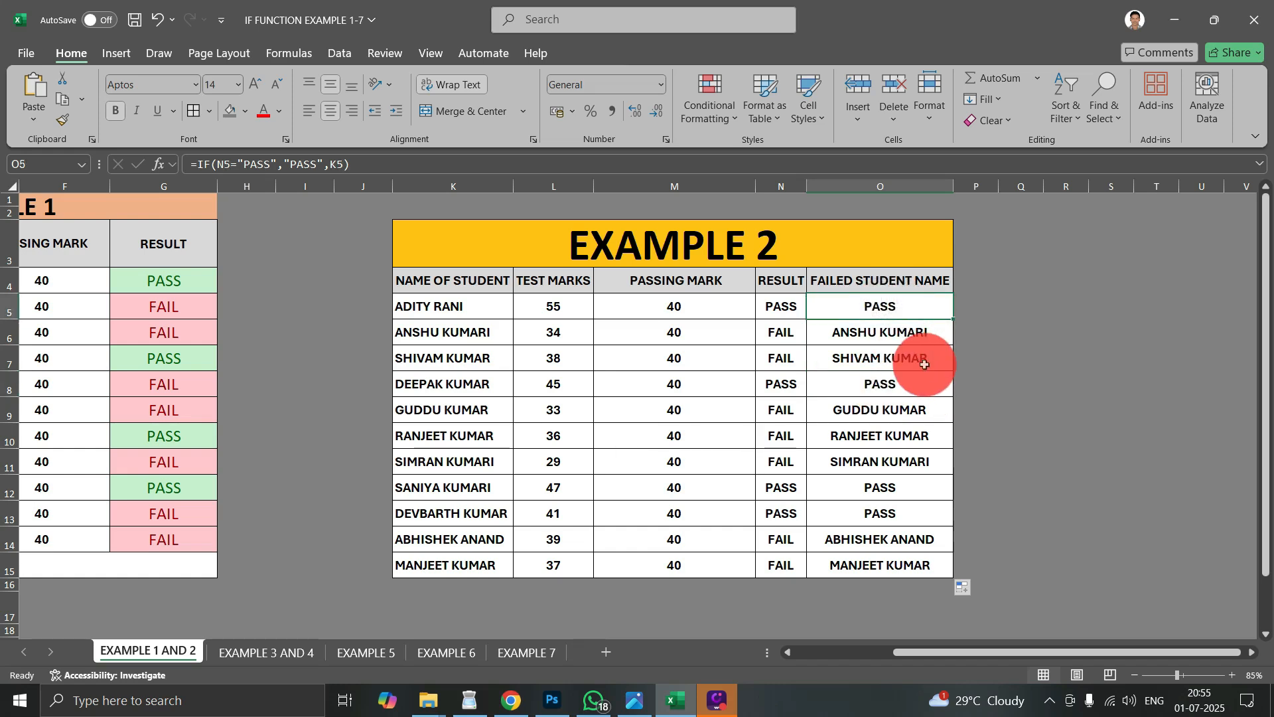
pyautogui.click(879, 299)
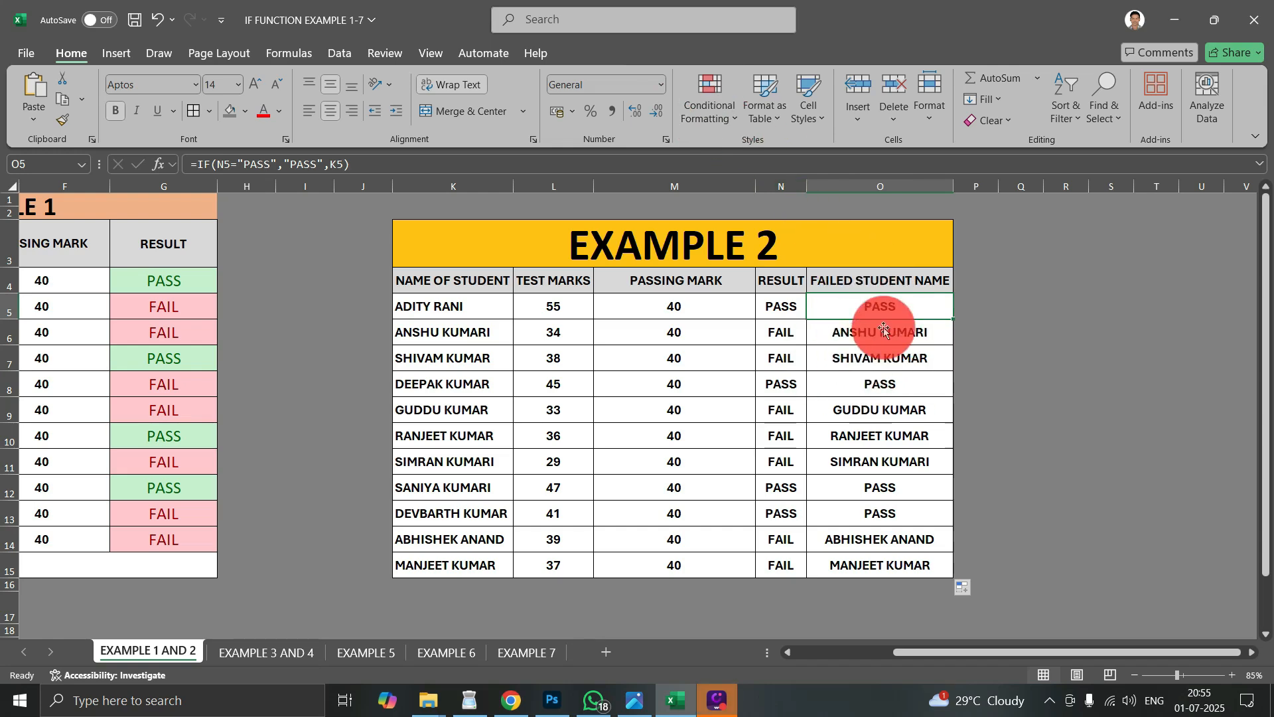
# - Apply a Text That Contains rule to O5:O15 that formats cells containing "P" with Green Fill with Dark Green Text
pyautogui.moveTo(877, 308); pyautogui.dragTo(890, 563)
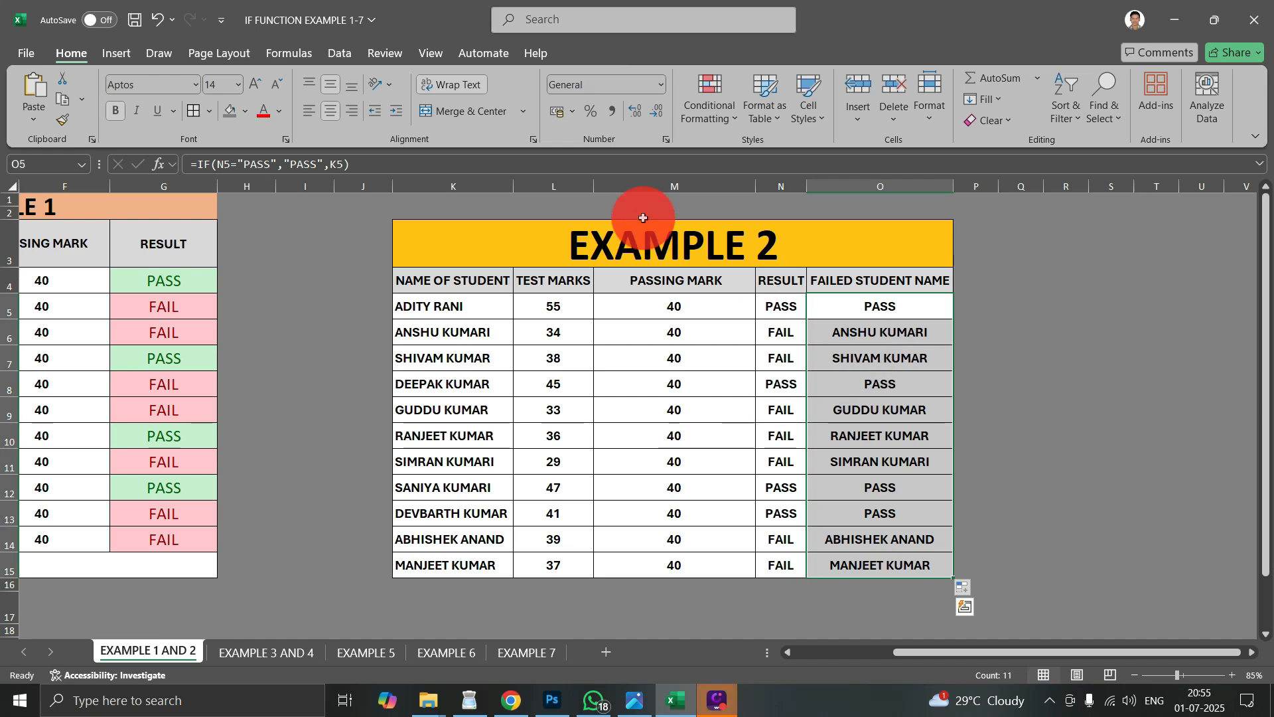
pyautogui.click(726, 114)
pyautogui.moveTo(736, 163)
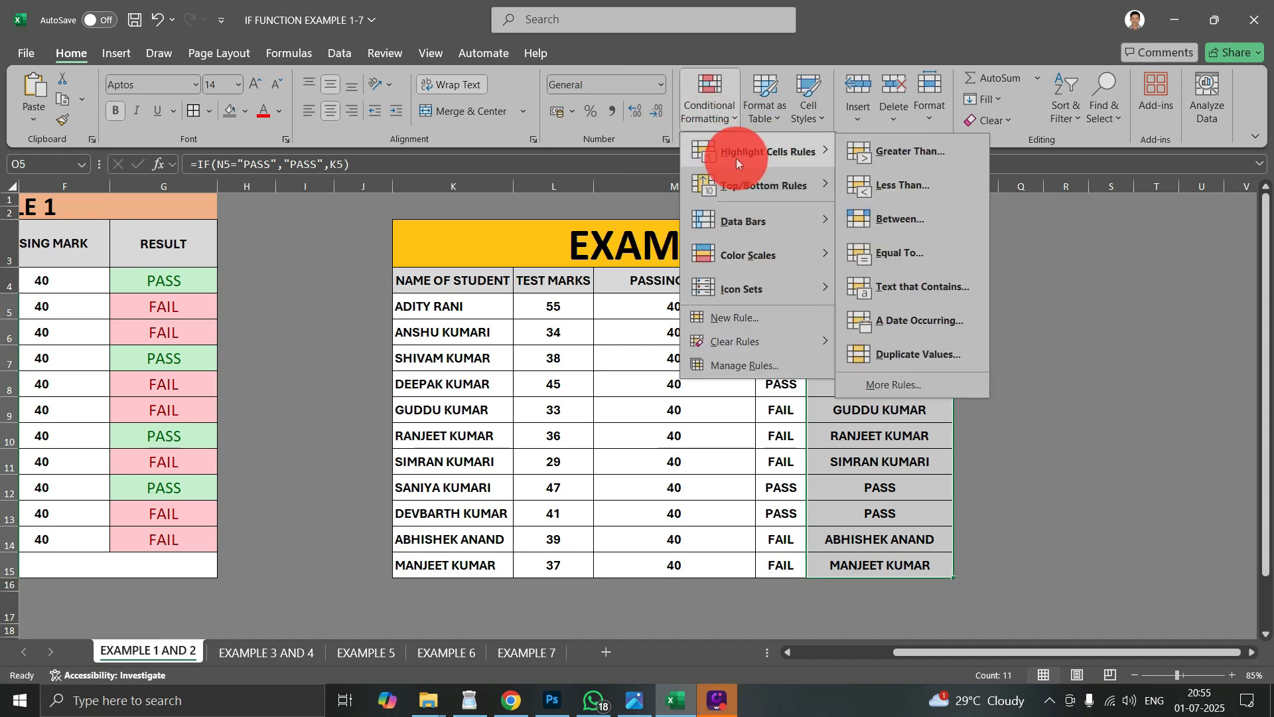
pyautogui.click(909, 297)
pyautogui.click(900, 278)
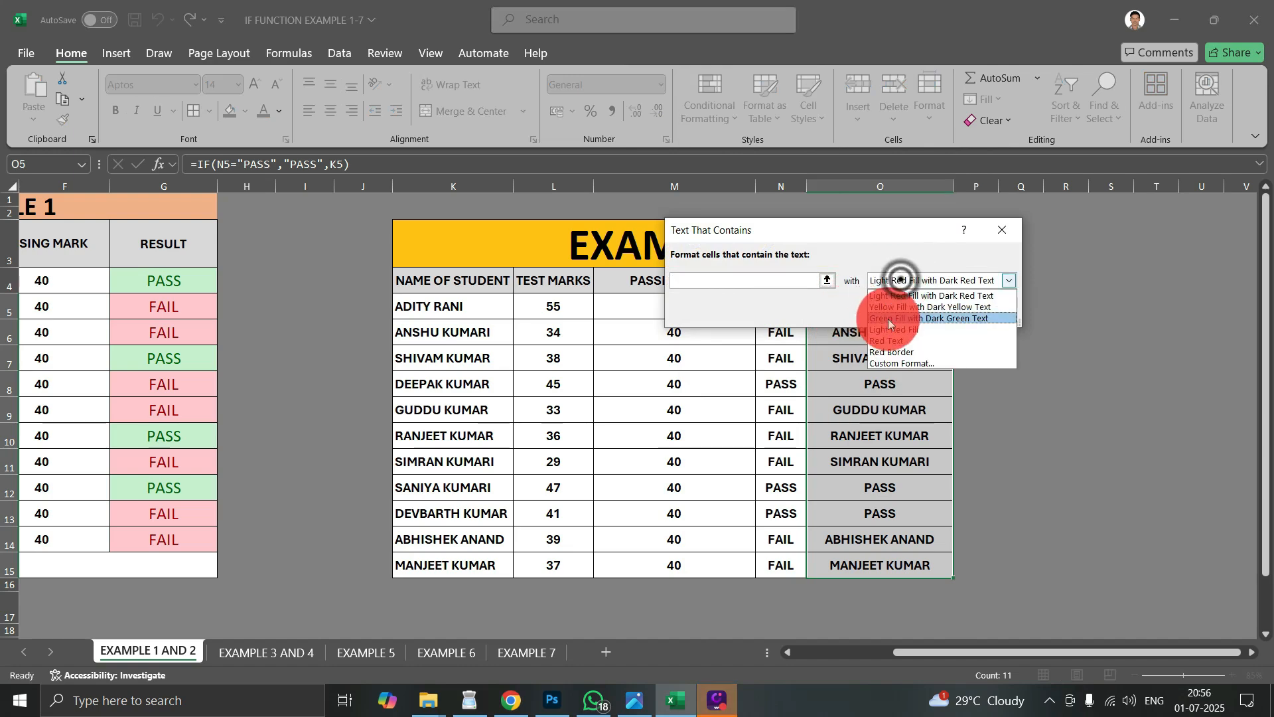
pyautogui.click(889, 319)
pyautogui.click(775, 276)
pyautogui.write('PASS')
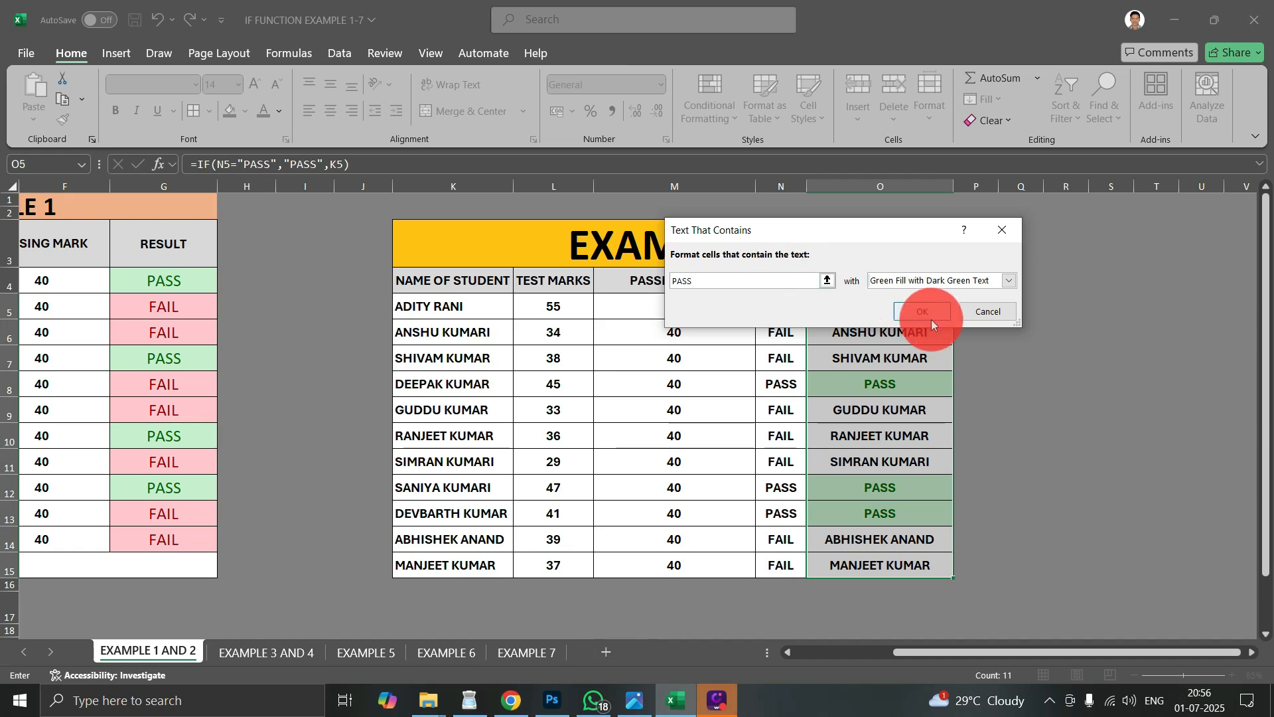
pyautogui.click(932, 320)
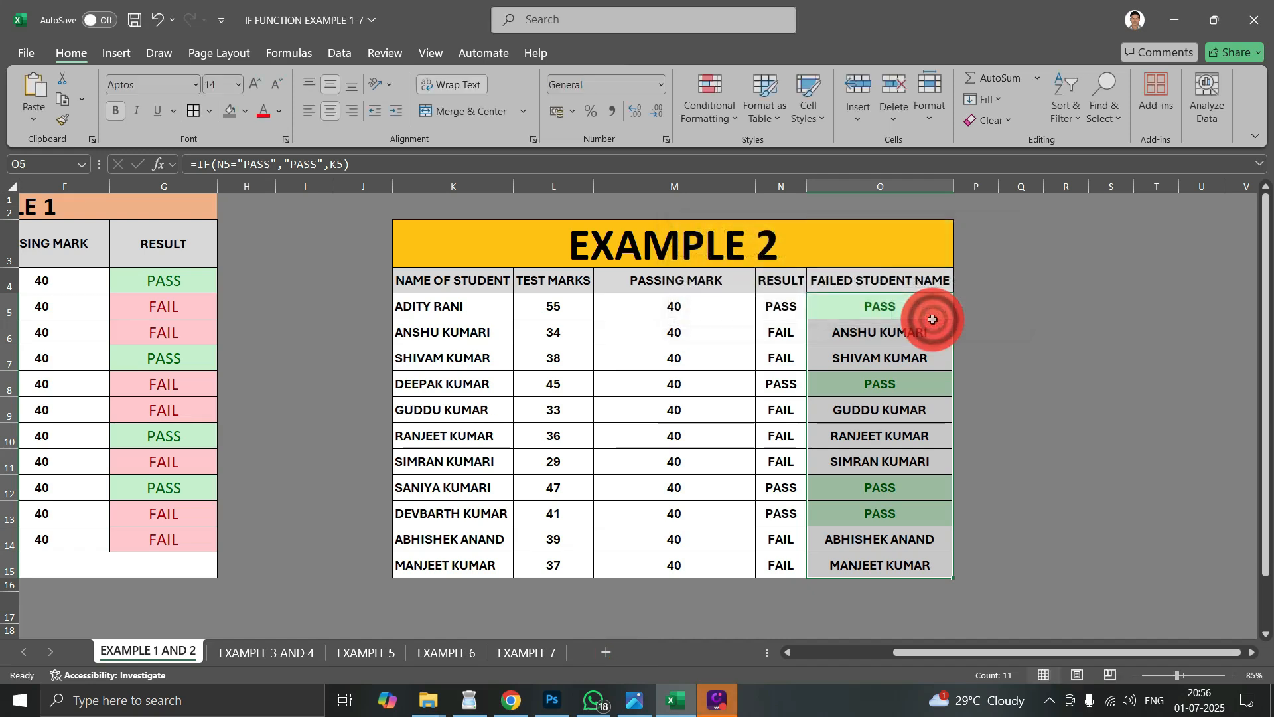
pyautogui.moveTo(875, 306); pyautogui.dragTo(1011, 519)
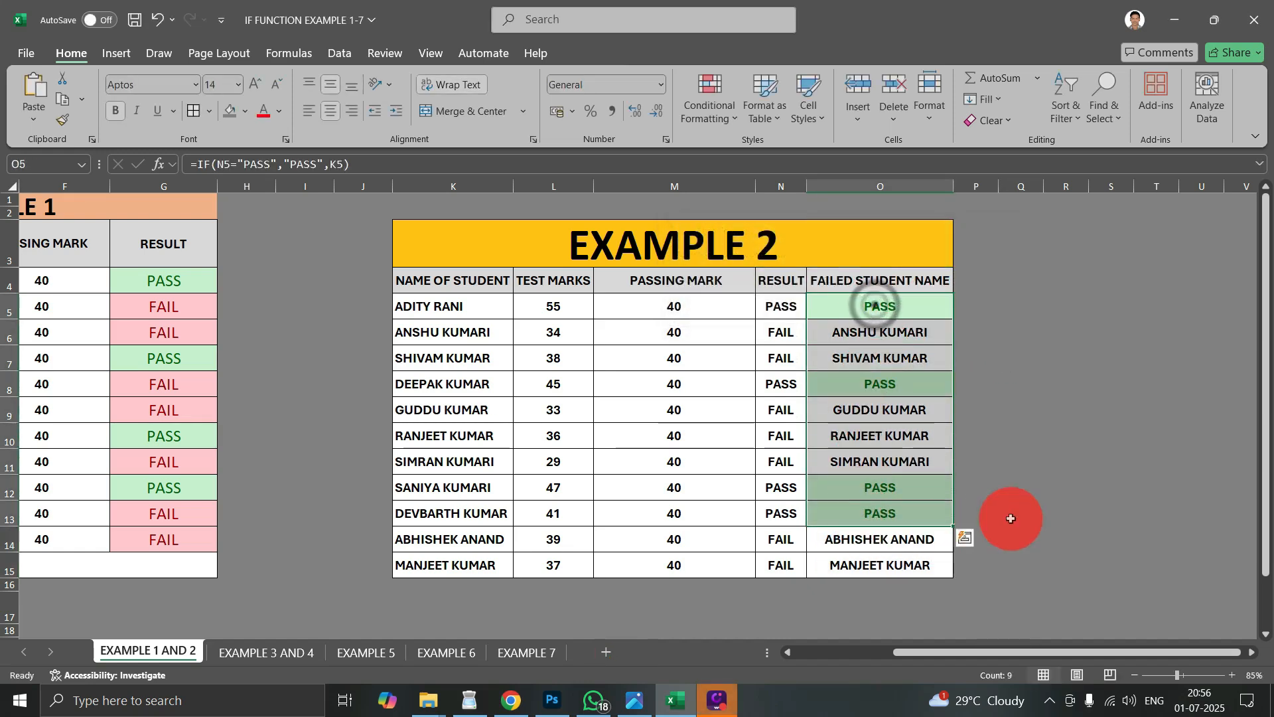
pyautogui.click(1010, 518)
pyautogui.scroll(-2, 746, 322)
pyautogui.scroll(2, 755, 303)
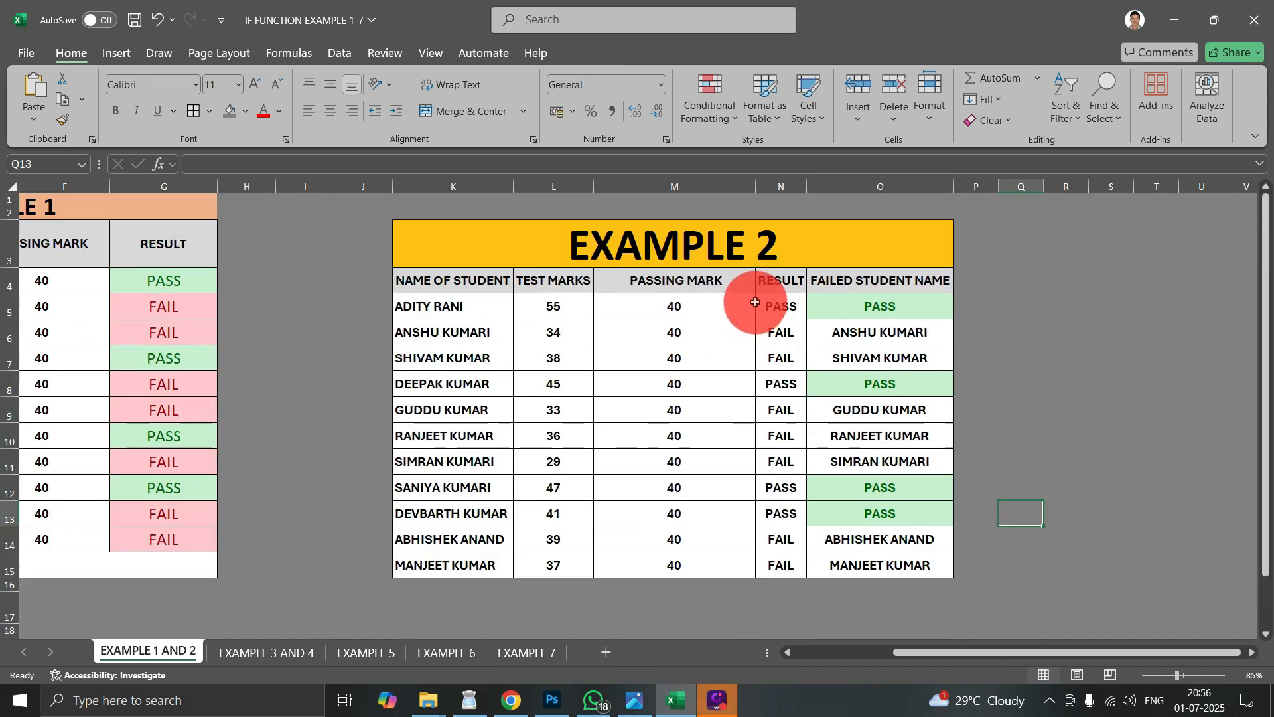
pyautogui.scroll(-3, 756, 302)
pyautogui.scroll(3, 753, 294)
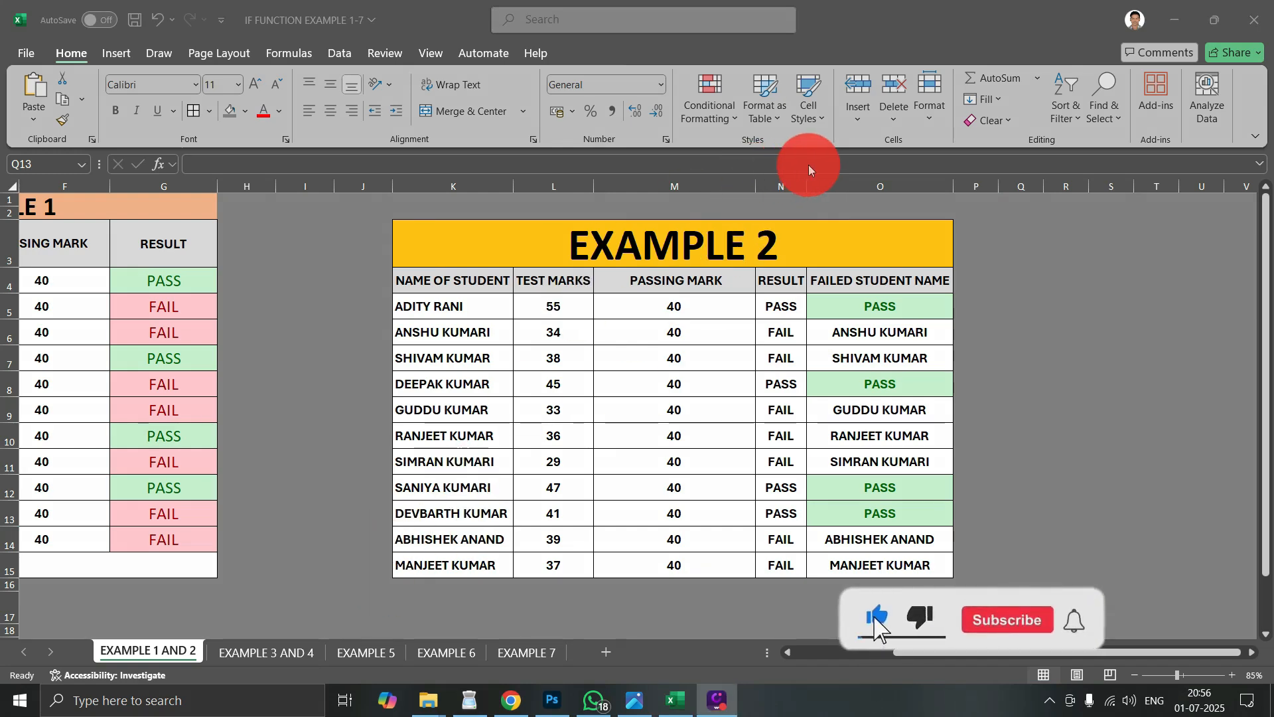
pyautogui.press('ctrl')
pyautogui.press('ctrl')
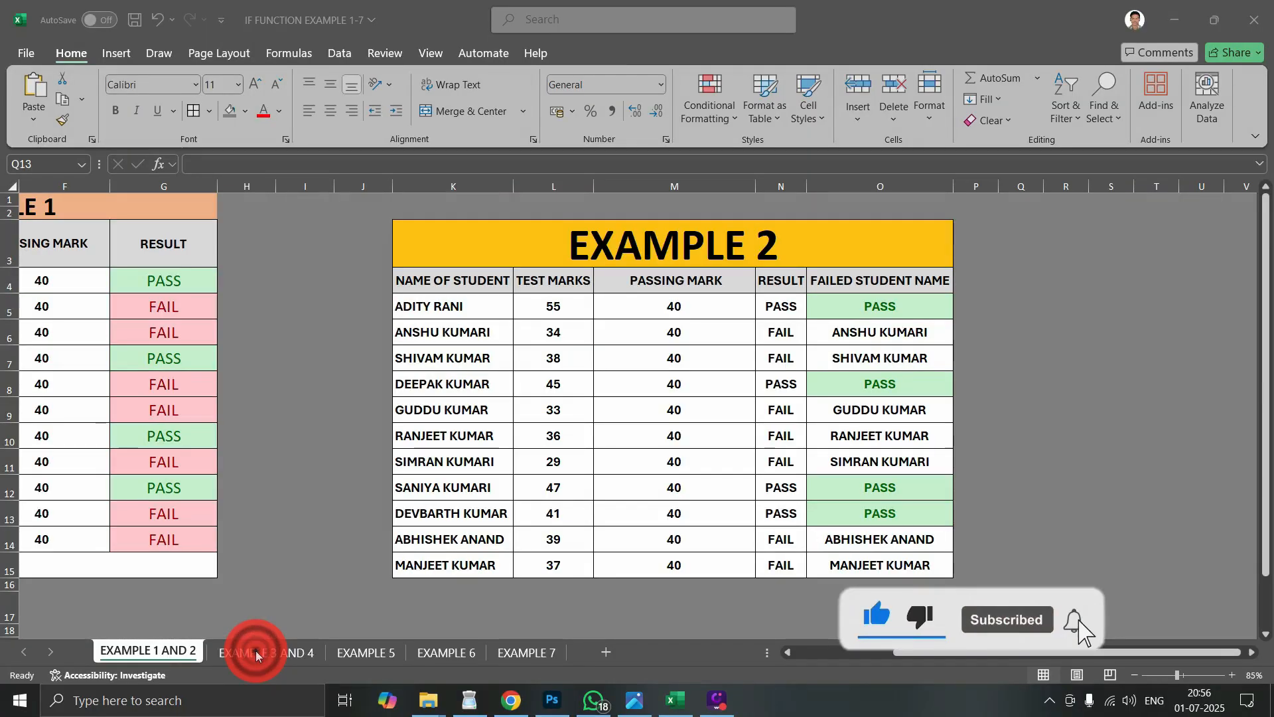
pyautogui.press('ctrl')
pyautogui.press('ctrl')
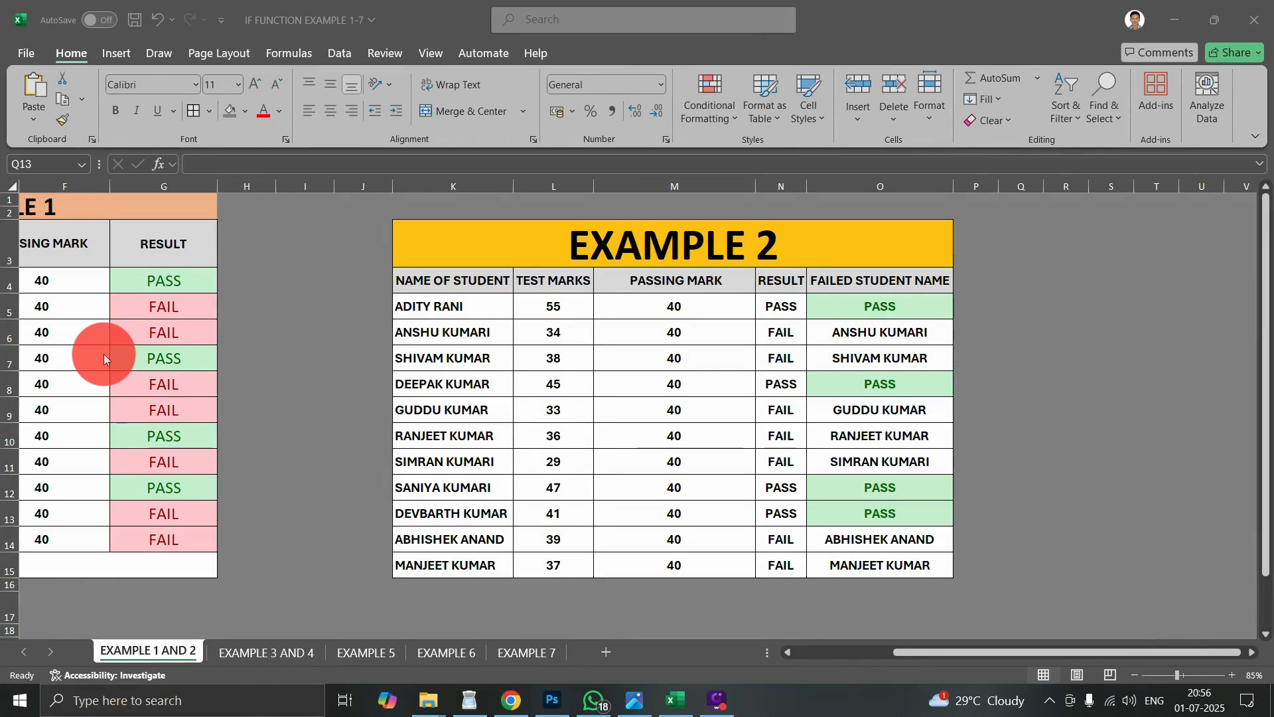
pyautogui.press('ctrl')
pyautogui.press('ctrl')
pyautogui.moveTo(851, 651)
pyautogui.mouseDown()
pyautogui.moveTo(840, 652)
pyautogui.moveTo(870, 652)
pyautogui.moveTo(853, 652)
pyautogui.mouseUp()
pyautogui.moveTo(901, 652); pyautogui.dragTo(818, 652)
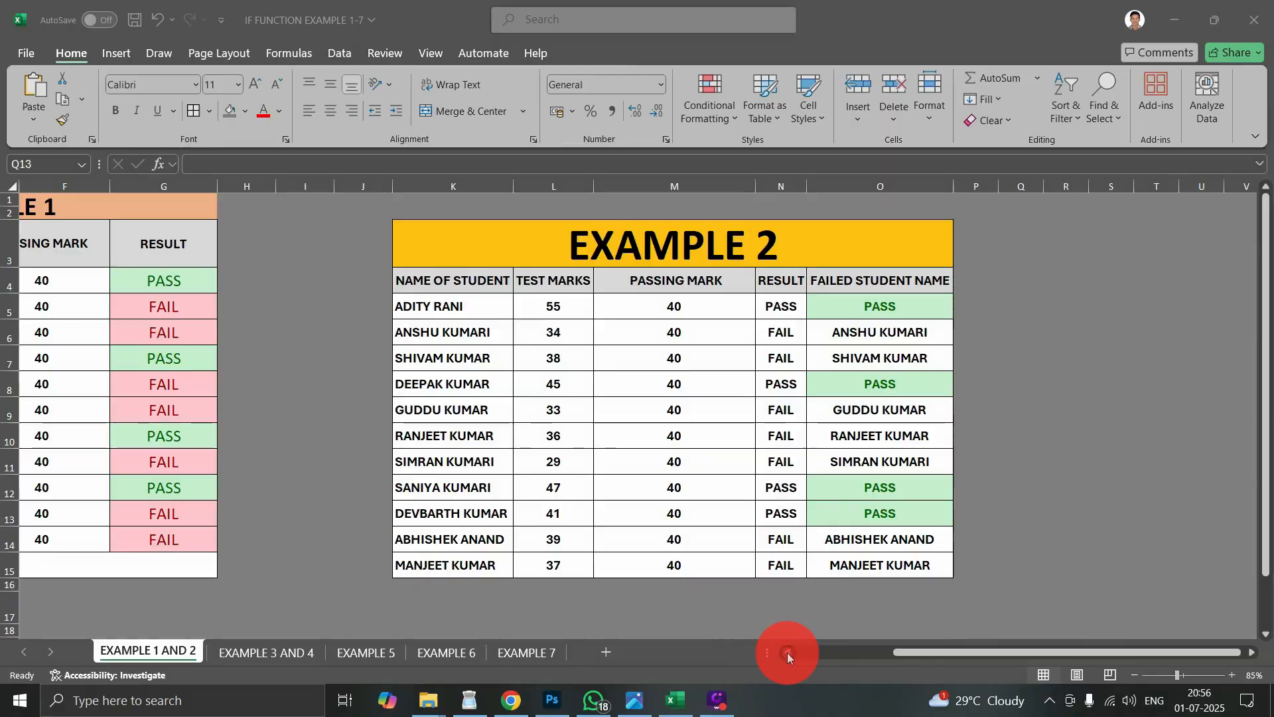
pyautogui.click(787, 652)
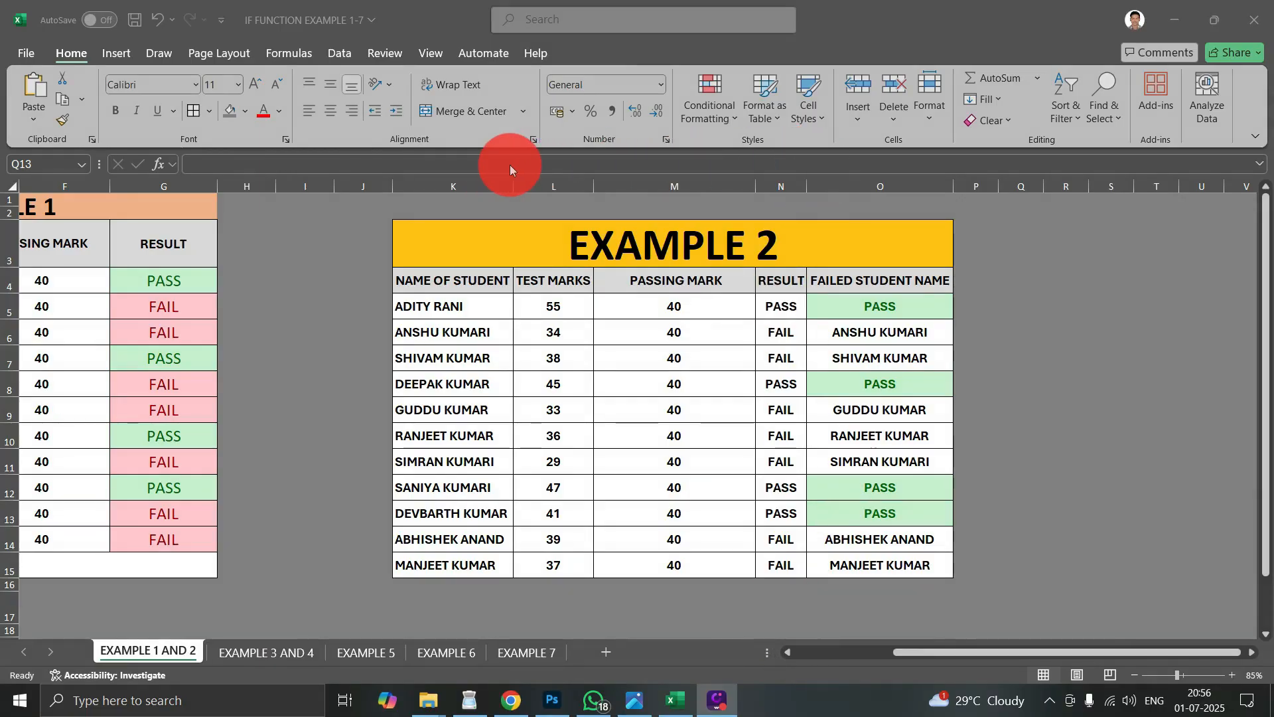
pyautogui.click(943, 652)
pyautogui.moveTo(908, 648); pyautogui.dragTo(806, 650)
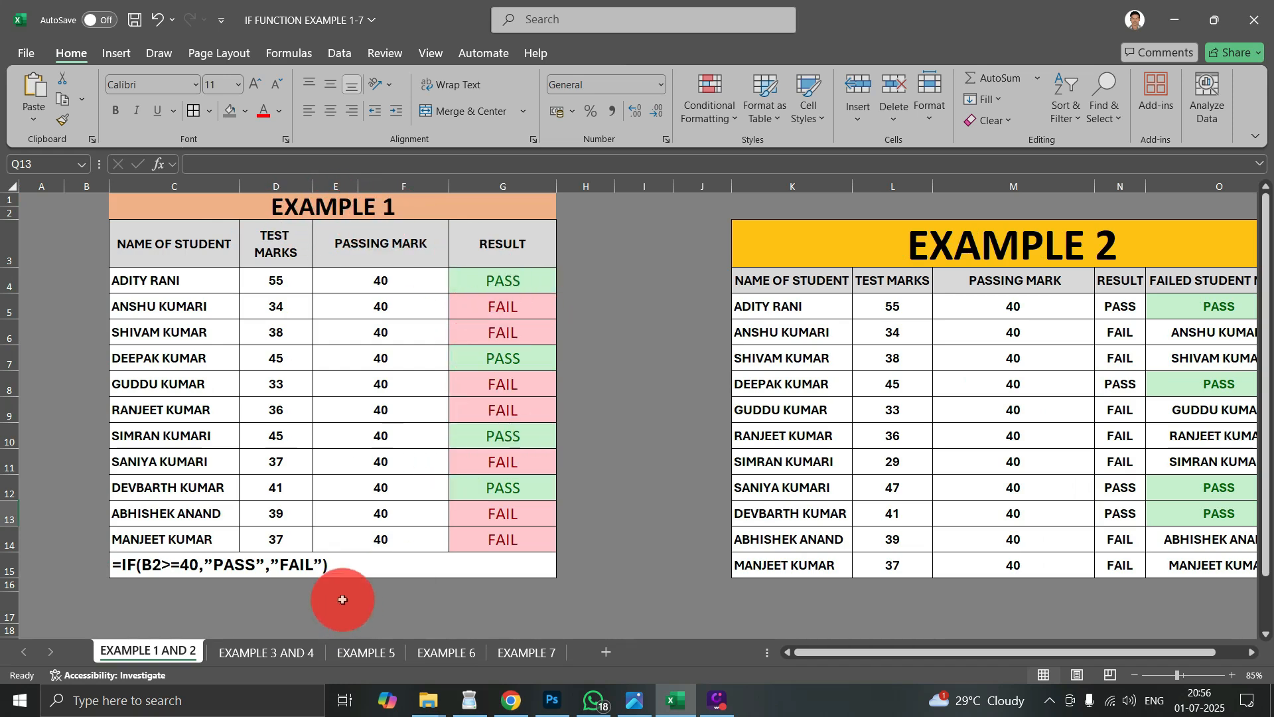
# - Open the EXAMPLE 3 AND 4 sheet and examine the grace marks formulas in column H against the TEST MARKS values
pyautogui.click(260, 651)
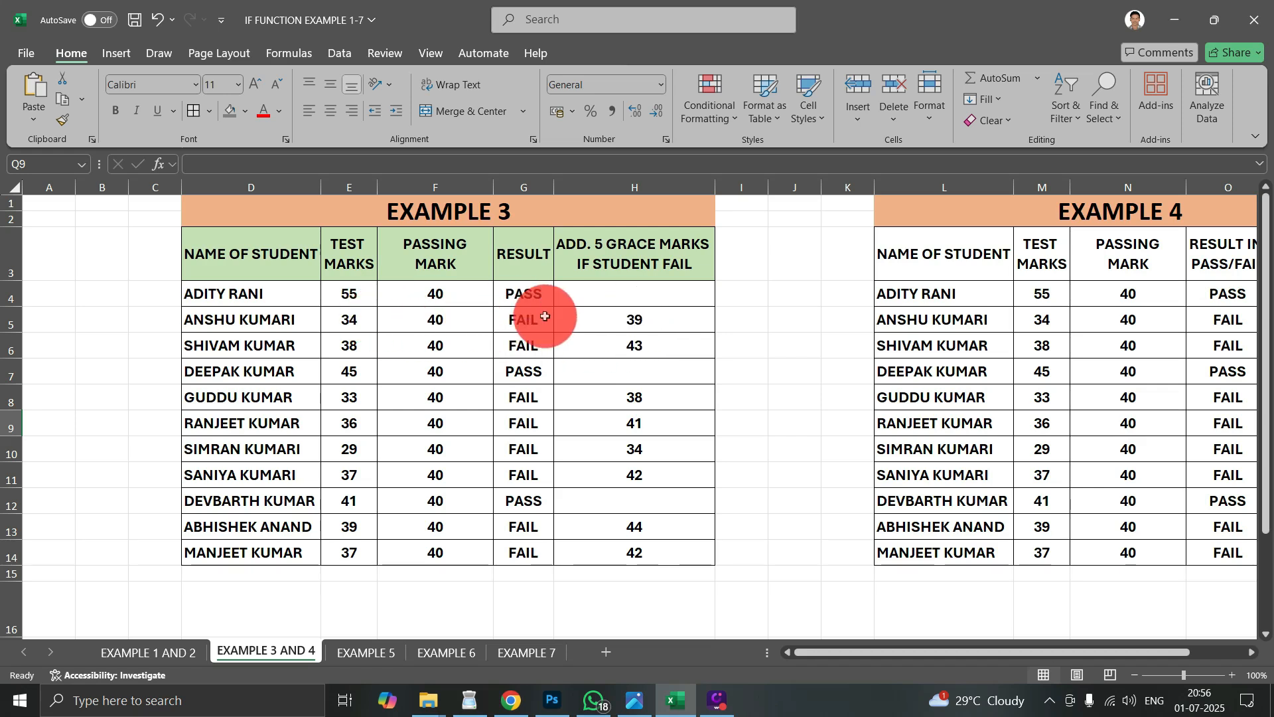
pyautogui.click(596, 251)
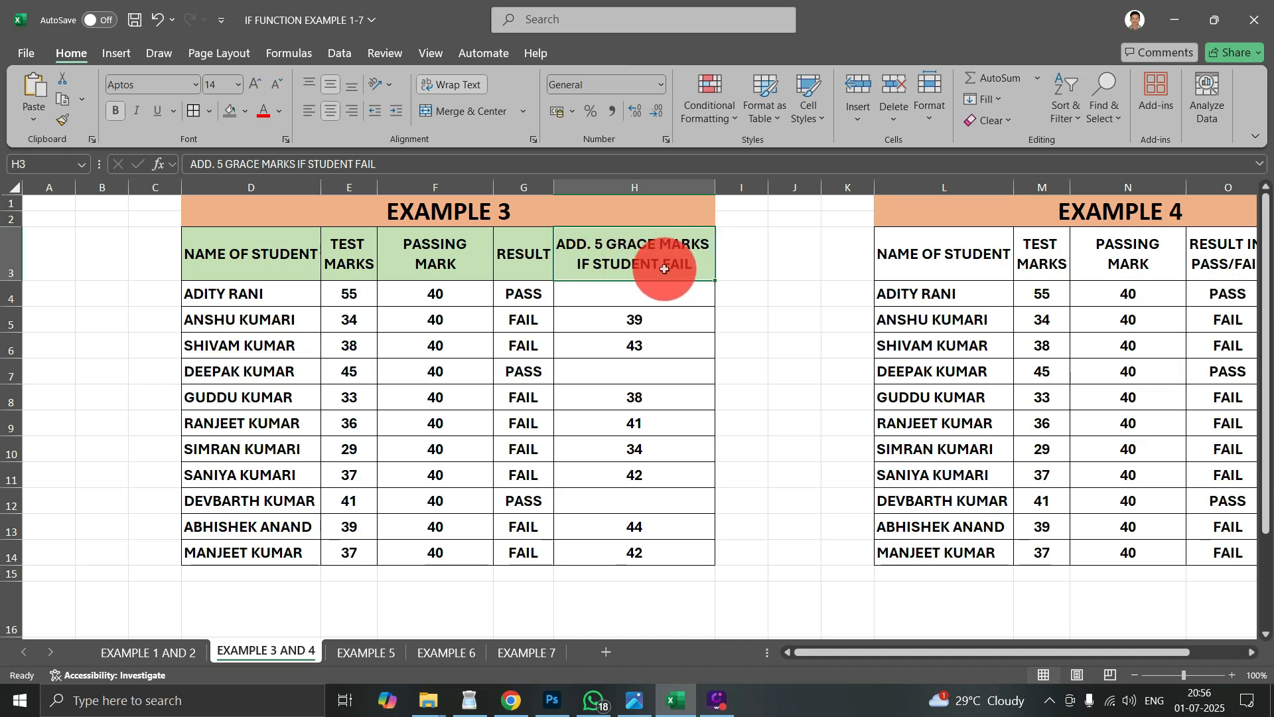
pyautogui.click(620, 330)
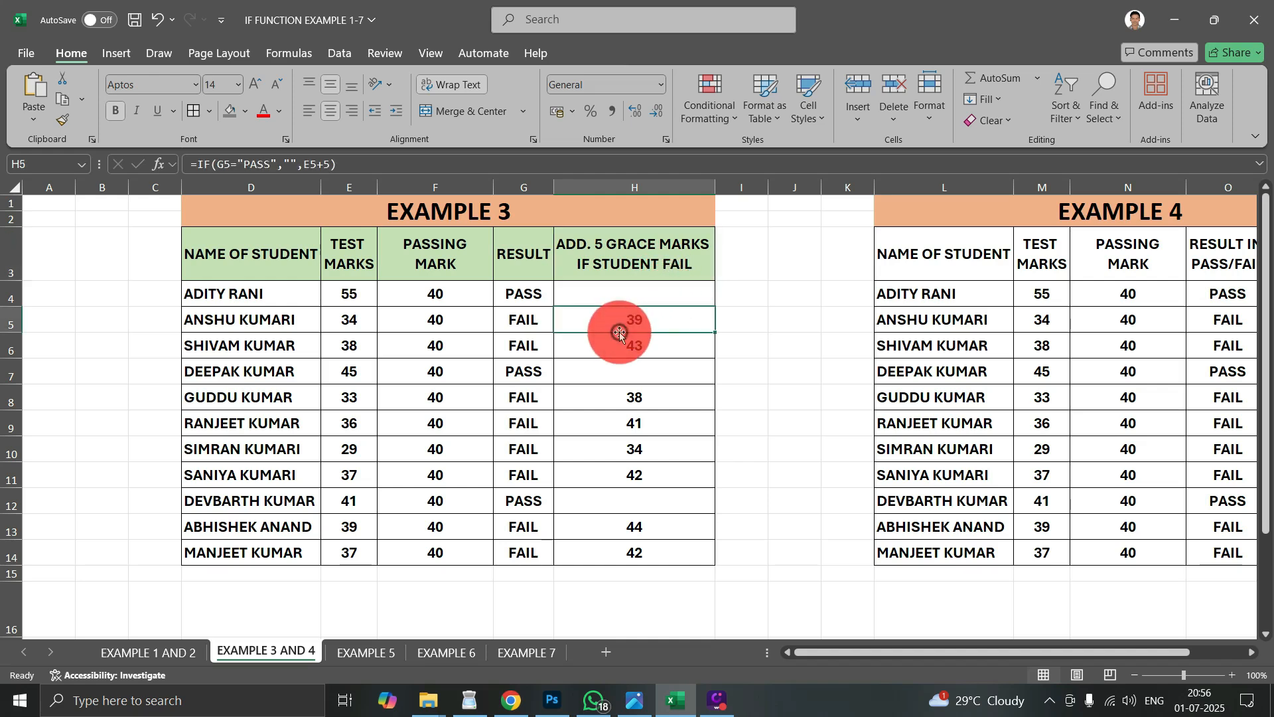
pyautogui.click(352, 324)
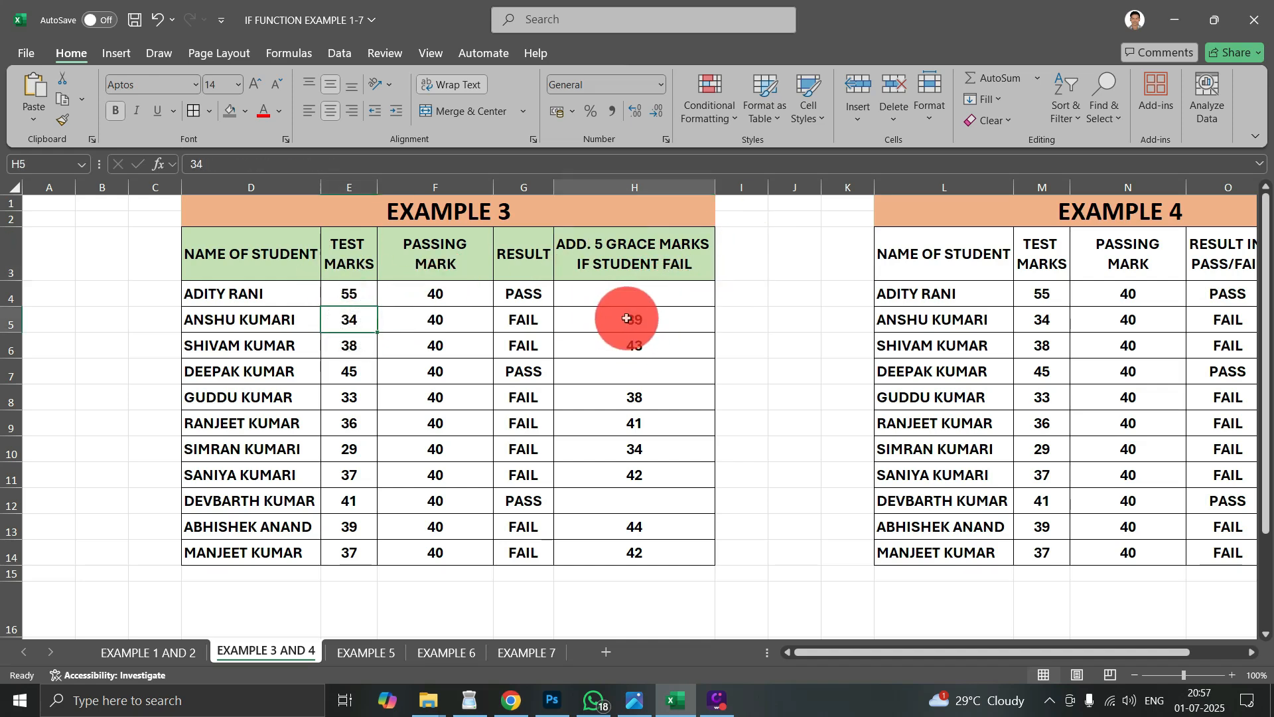
pyautogui.moveTo(626, 318); pyautogui.dragTo(637, 552)
pyautogui.click(628, 430)
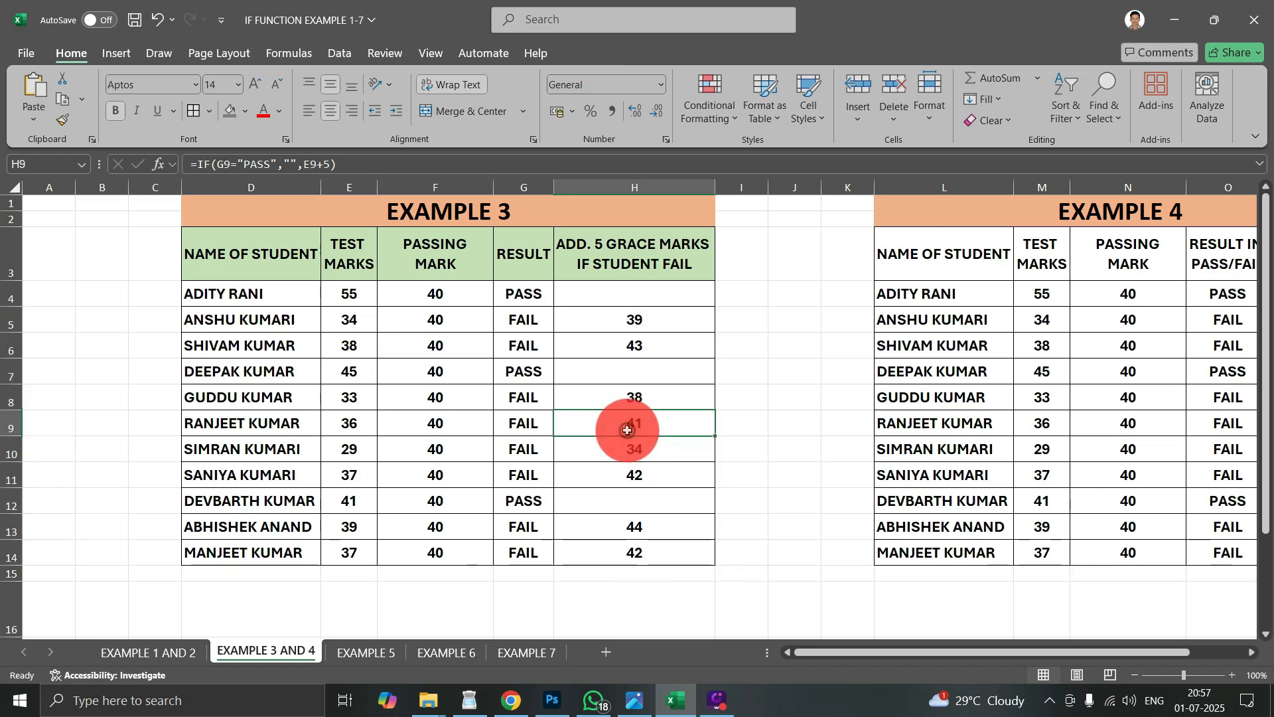
# - Clear the existing grace marks formulas from H4:H14 in the Example 3 table
pyautogui.click(586, 293)
pyautogui.moveTo(636, 292); pyautogui.dragTo(686, 543)
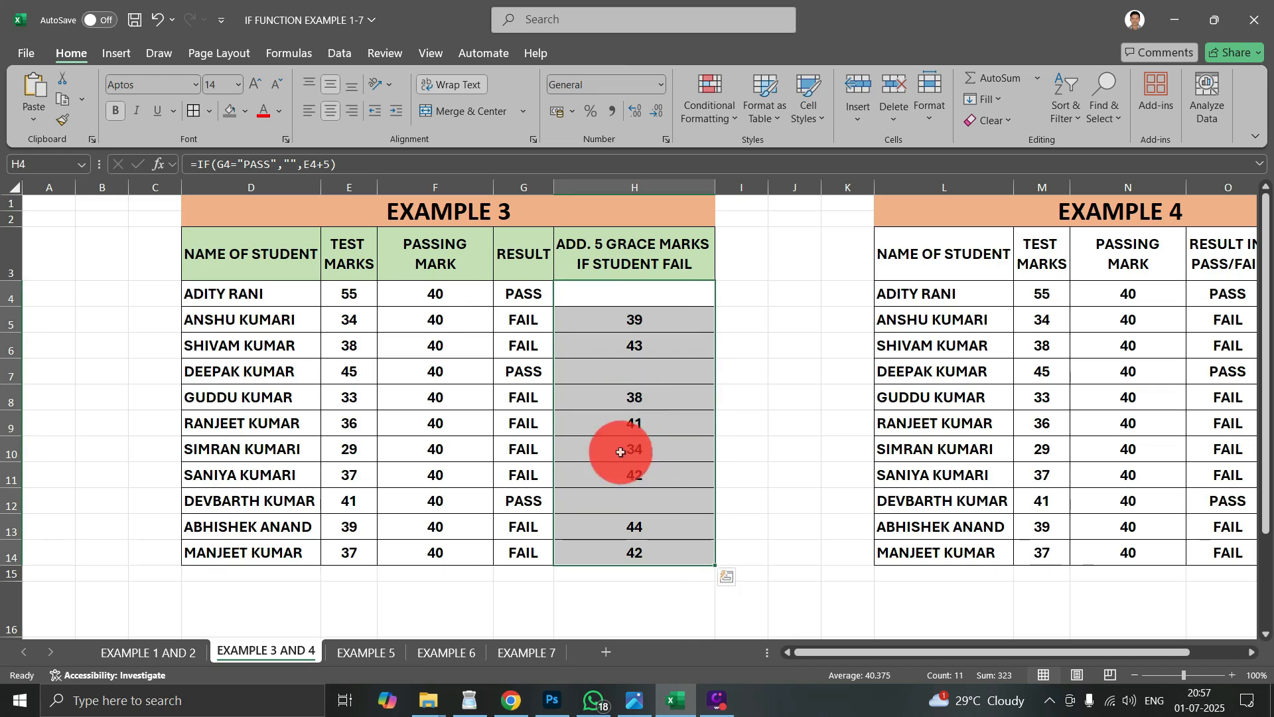
pyautogui.press('Delete')
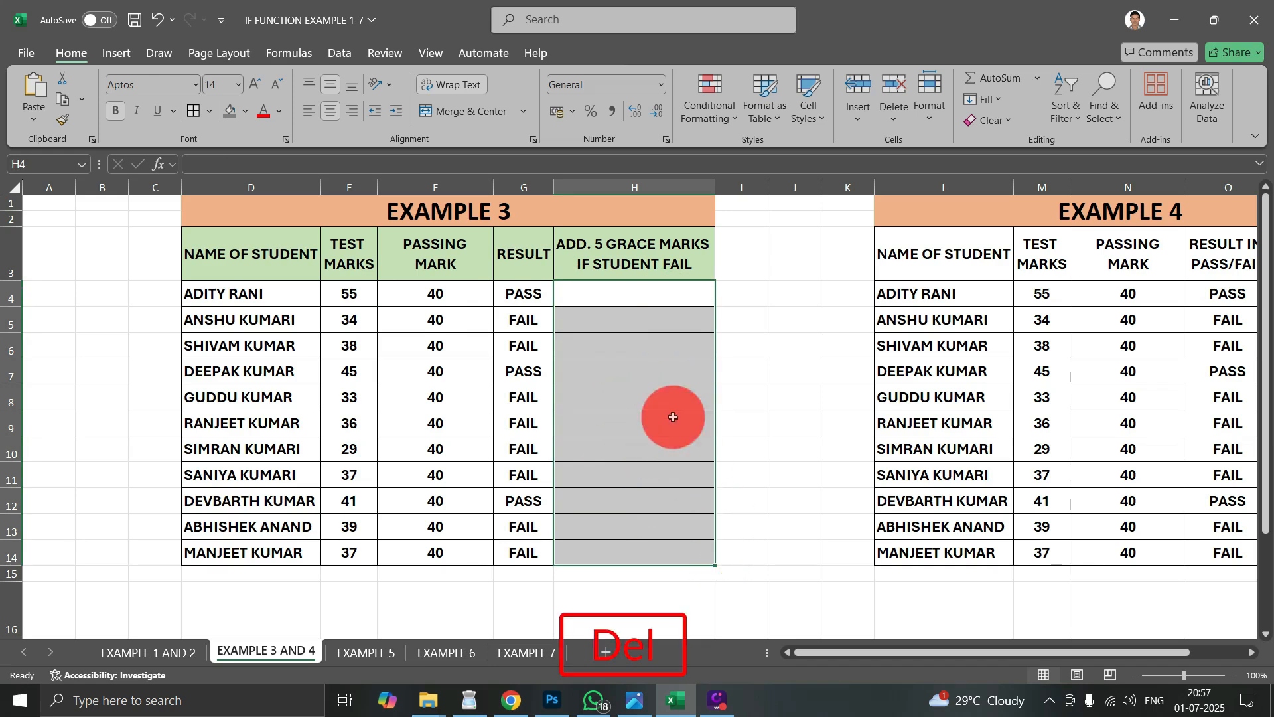
# - Begin an IF formula in H4 with the logical test E4<F4, comparing the test marks with the passing mark
pyautogui.click(648, 273)
pyautogui.click(665, 296)
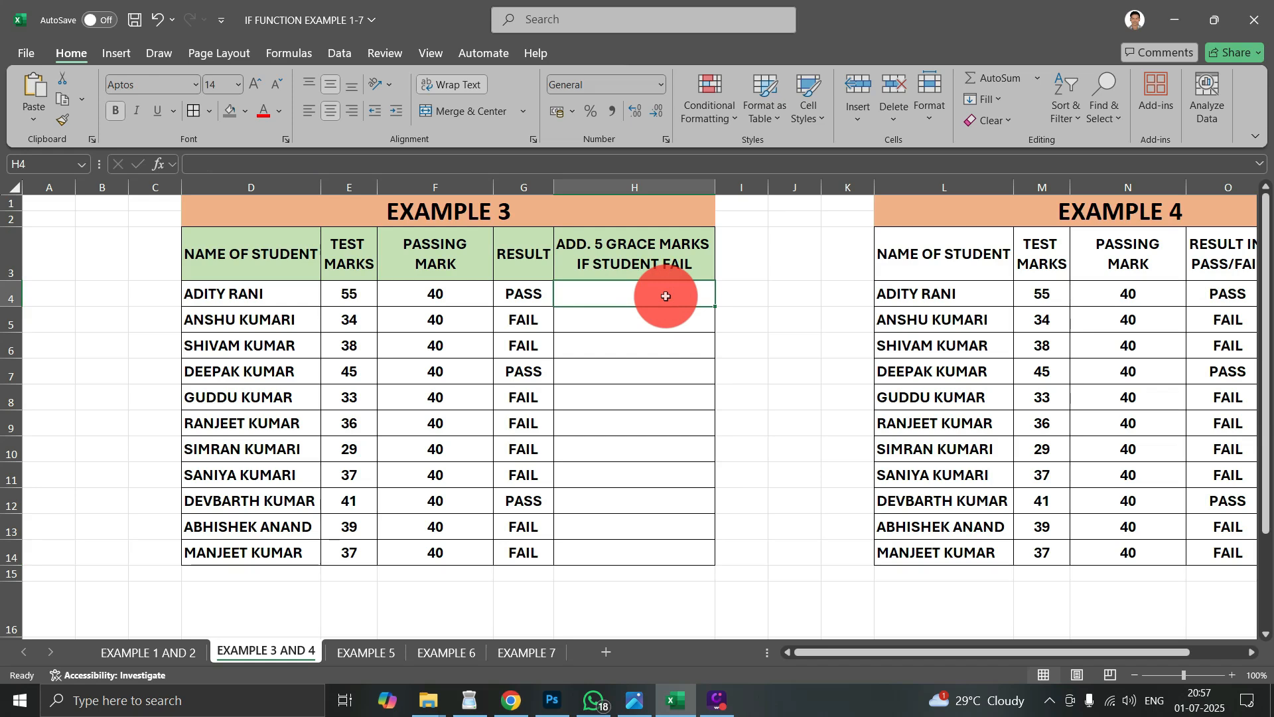
pyautogui.write('=')
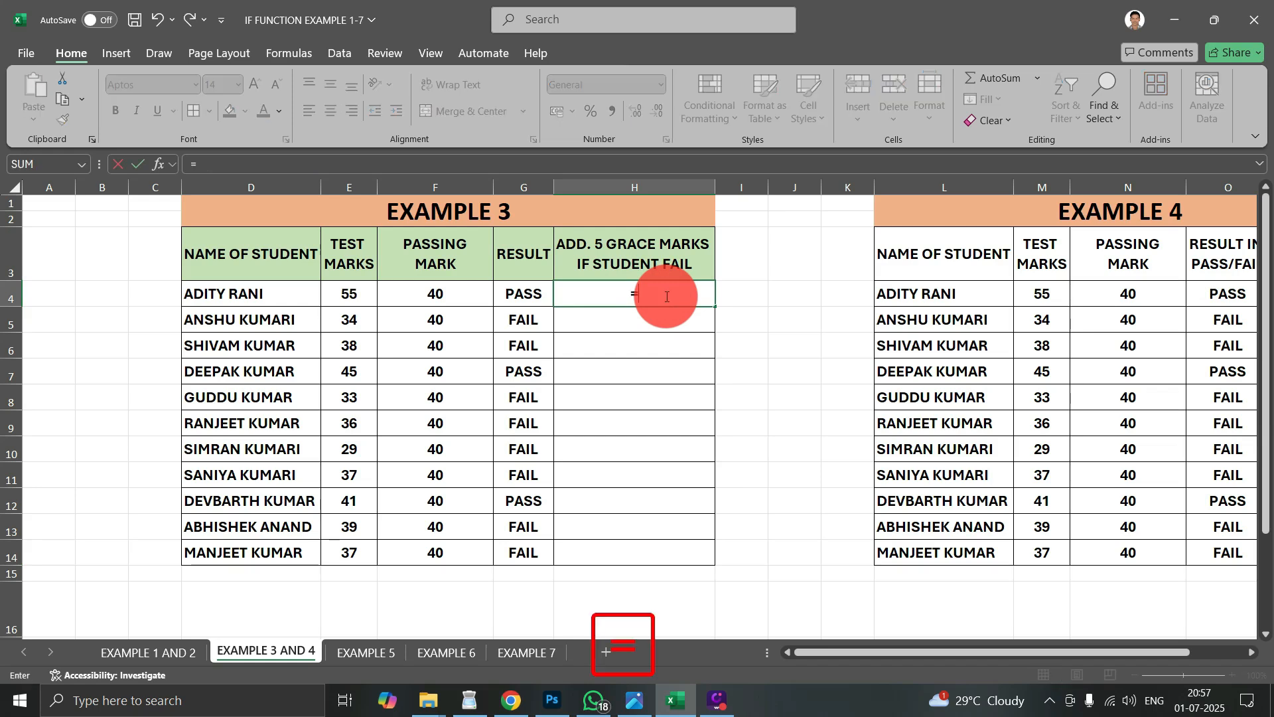
pyautogui.write('IF')
pyautogui.press('Tab')
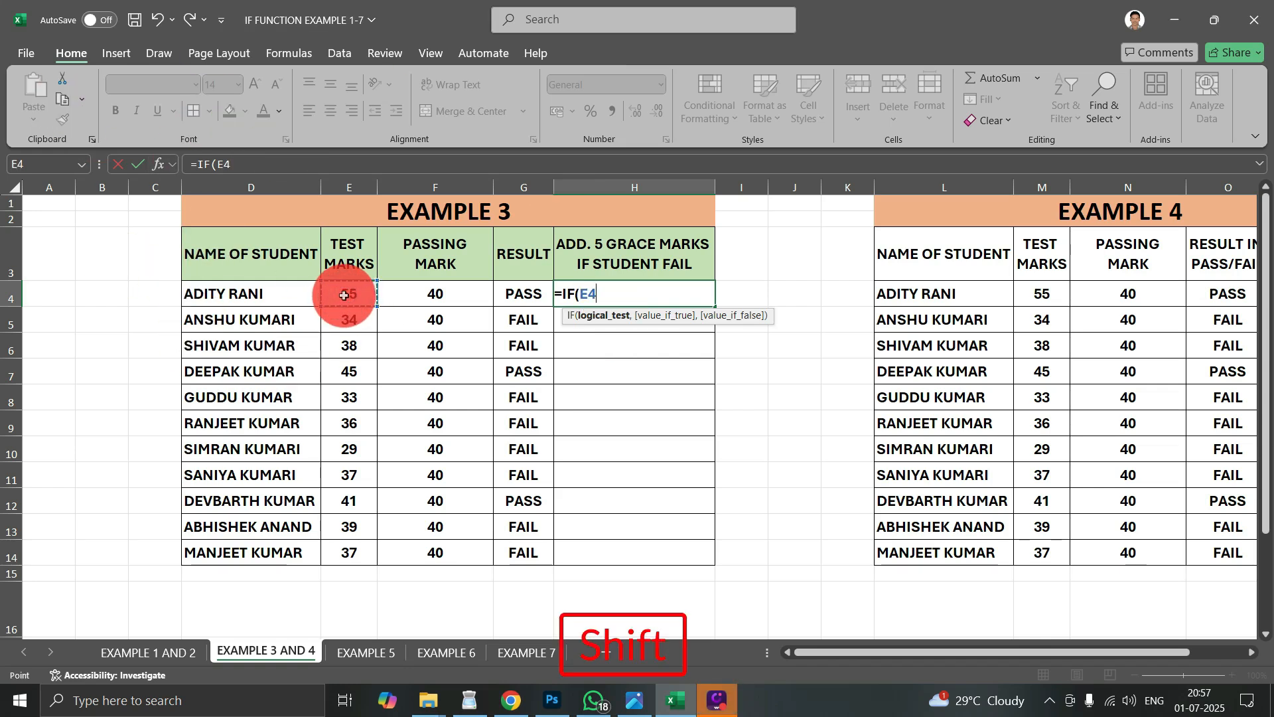
pyautogui.write('<')
pyautogui.click(431, 294)
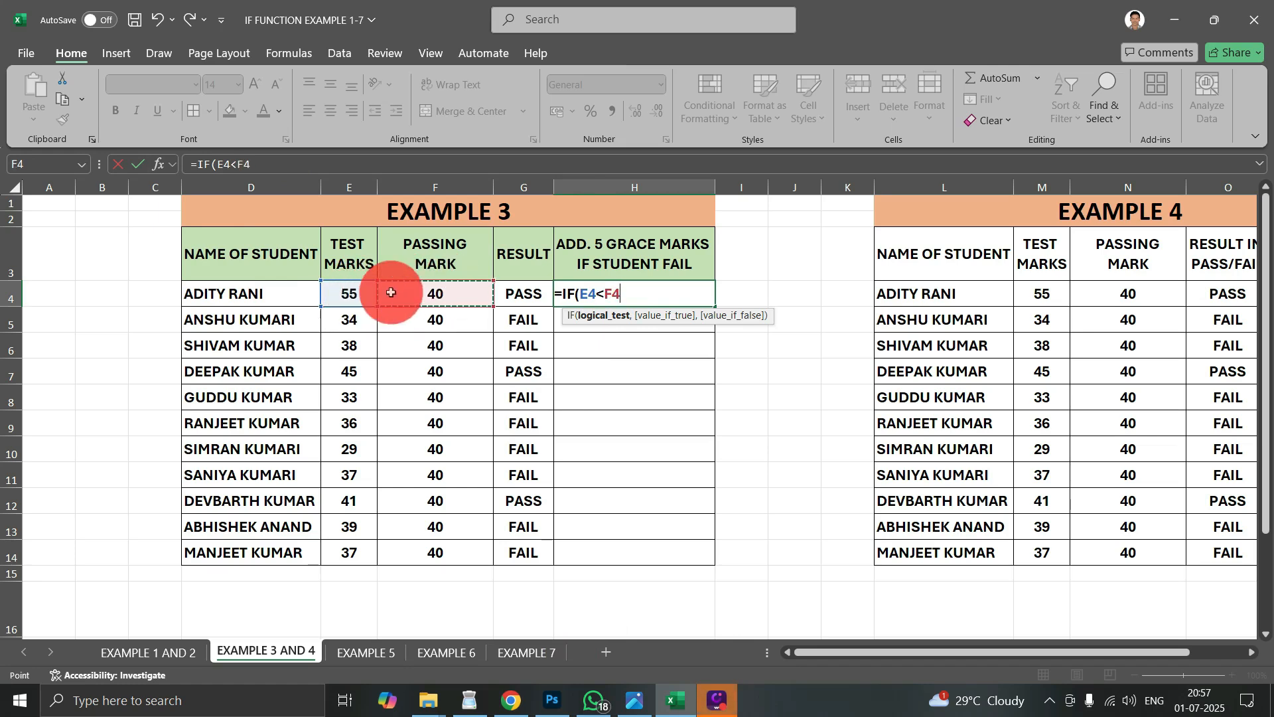
# - Set the formula's value if true to E4+5 so that a failing student gets 5 grace marks
pyautogui.write(',E4')
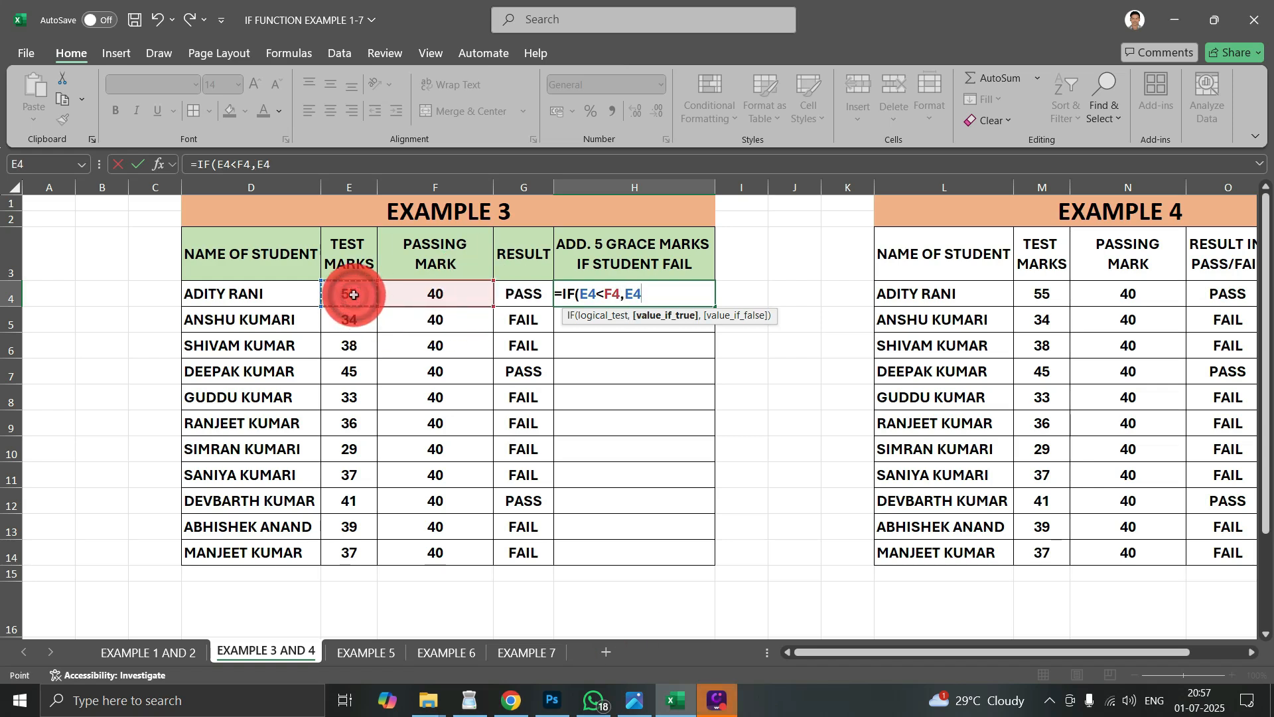
pyautogui.write('+5')
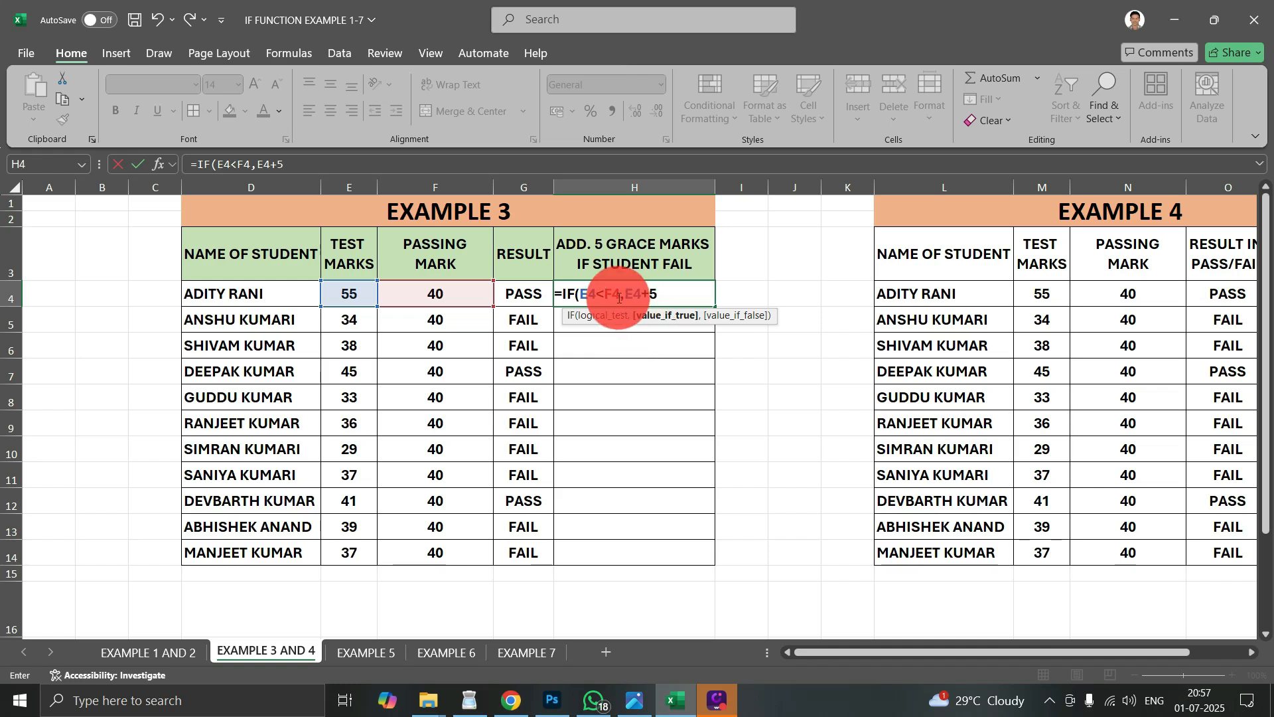
pyautogui.moveTo(569, 292); pyautogui.dragTo(626, 292)
pyautogui.click(641, 292)
pyautogui.click(618, 294)
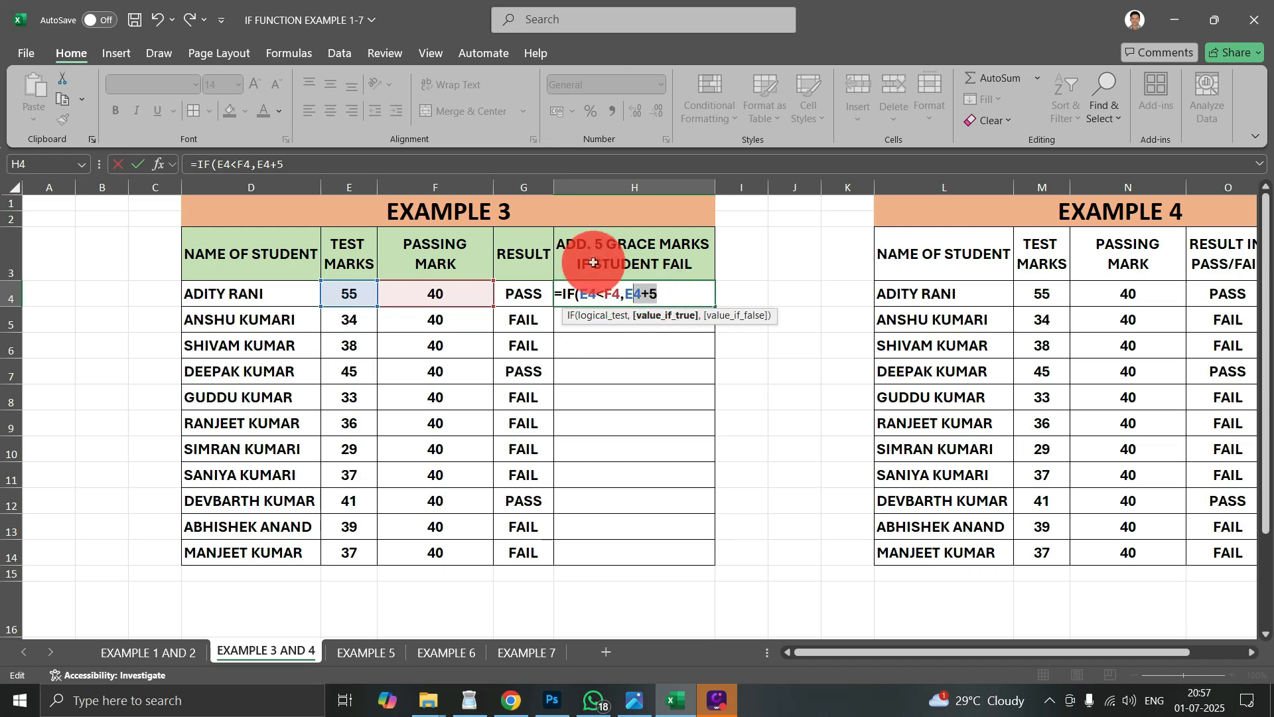
pyautogui.click(666, 292)
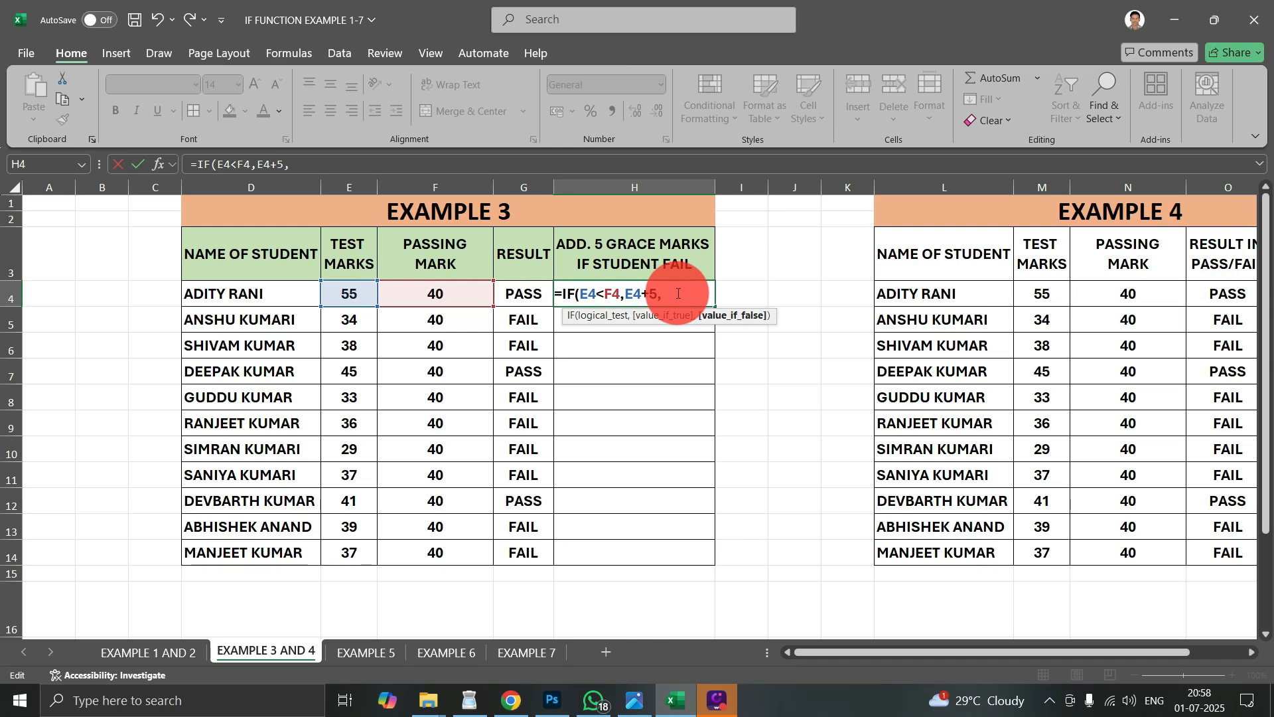
# - Finish the formula with an empty string "" as the value if false, and fill it from H4 down to H14
pyautogui.write('""')
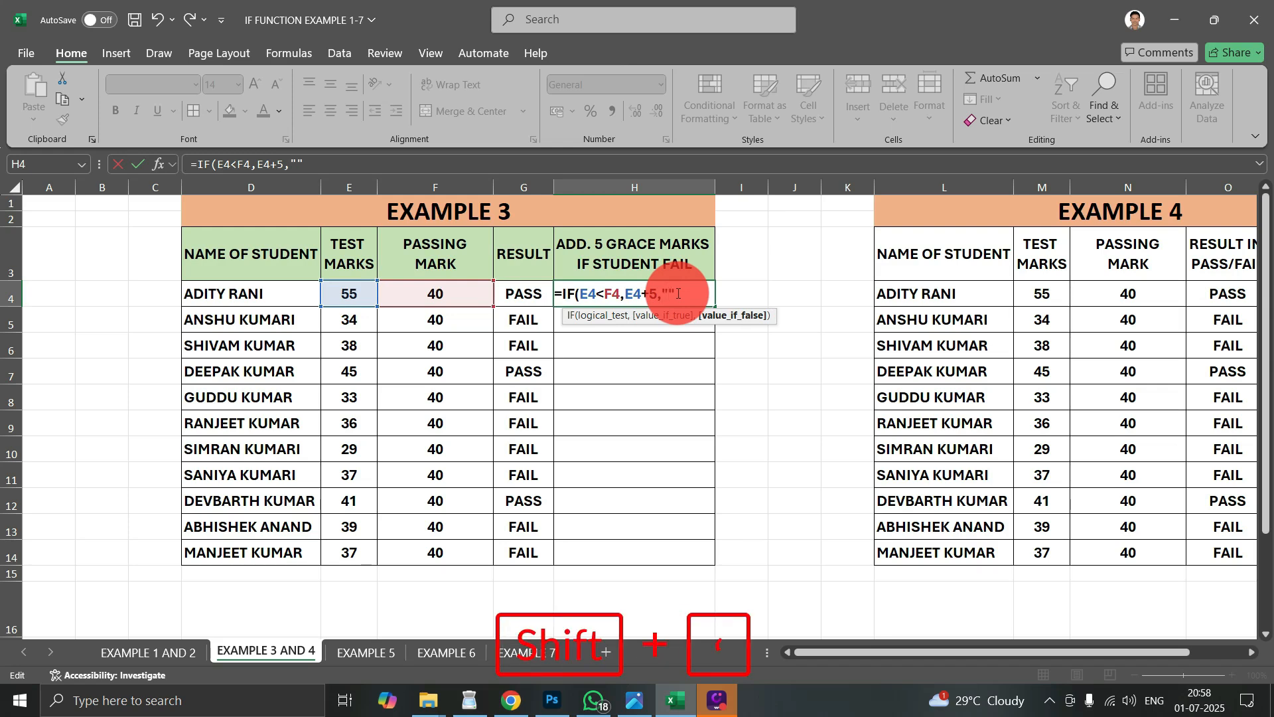
pyautogui.write(')')
pyautogui.press('Return')
pyautogui.click(677, 293)
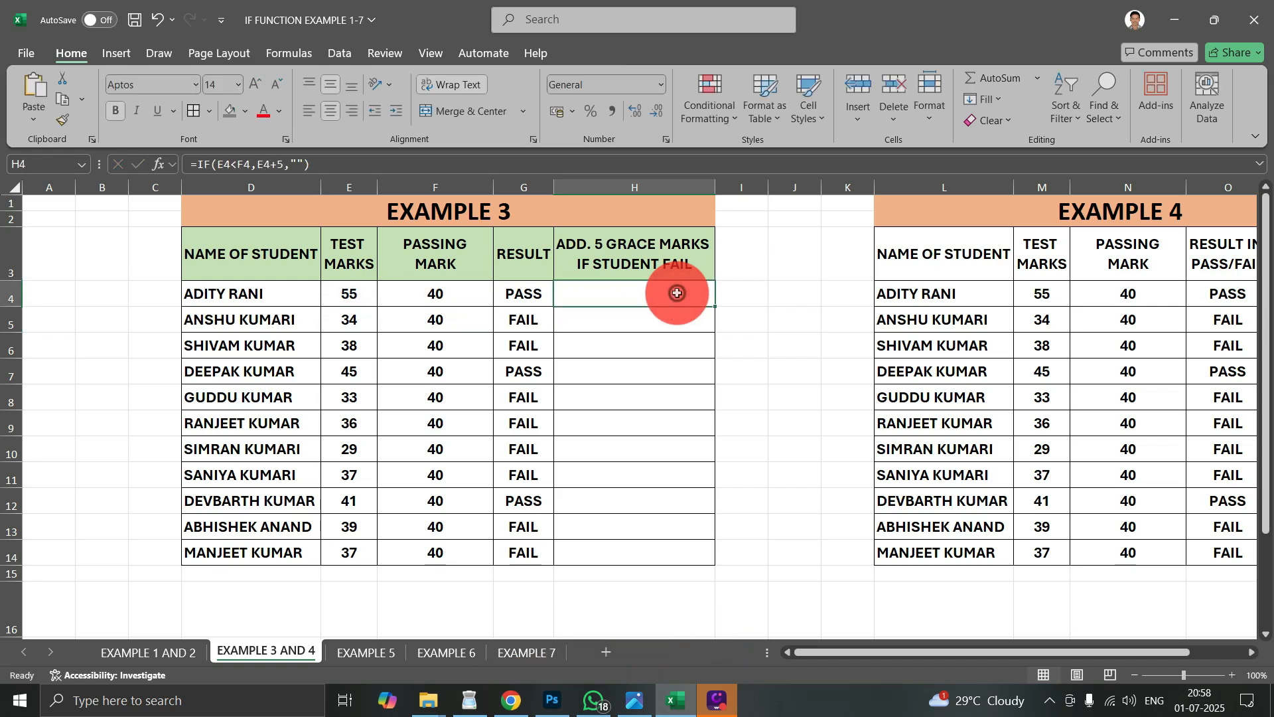
pyautogui.moveTo(716, 309); pyautogui.dragTo(695, 560)
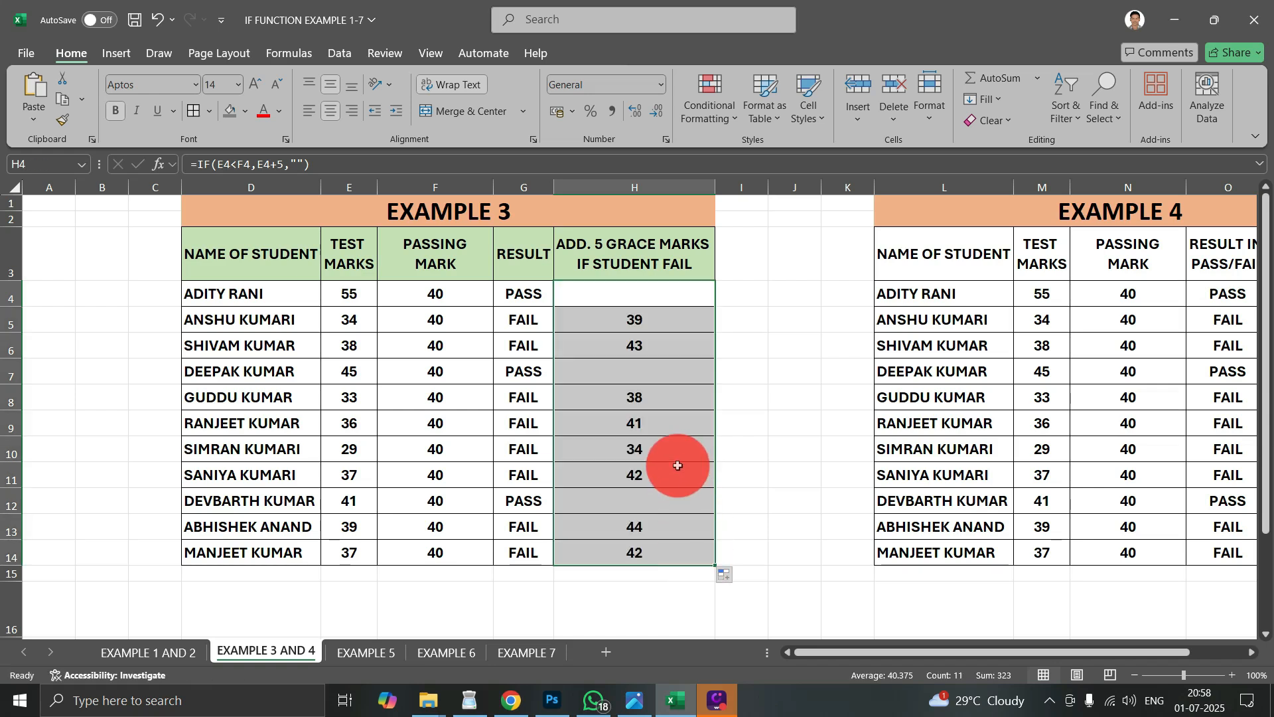
pyautogui.click(659, 345)
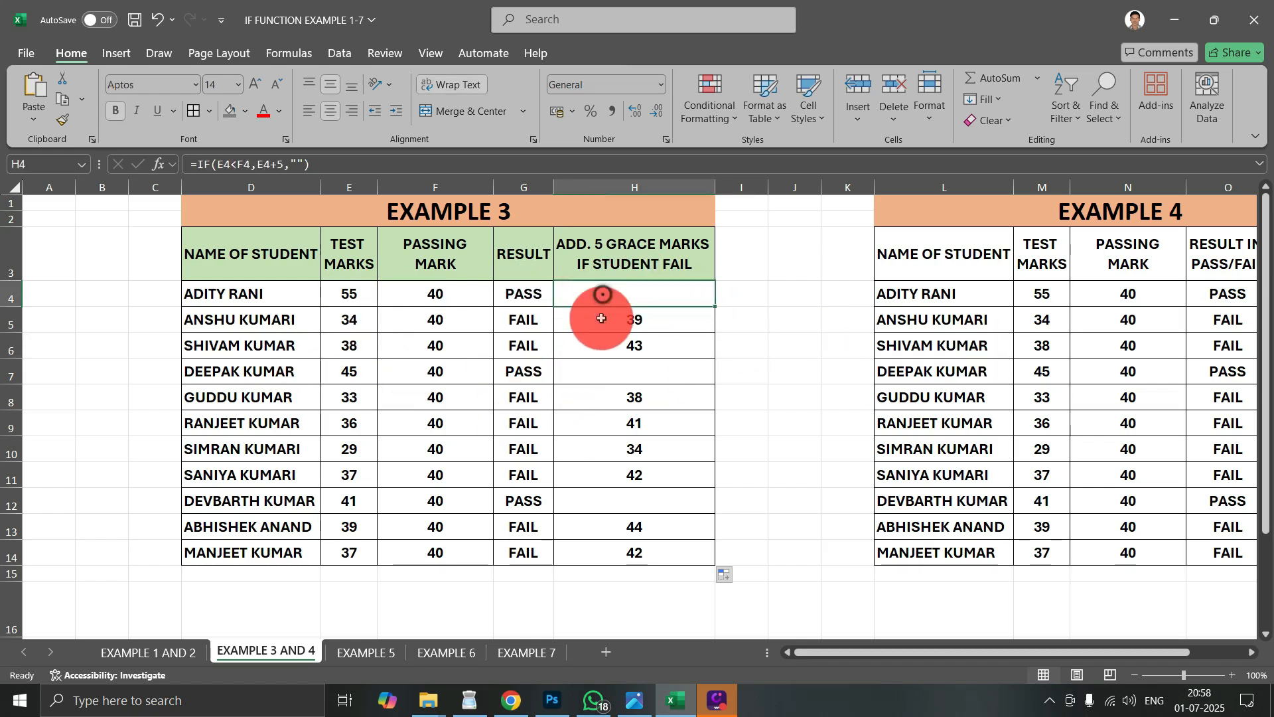
pyautogui.click(621, 371)
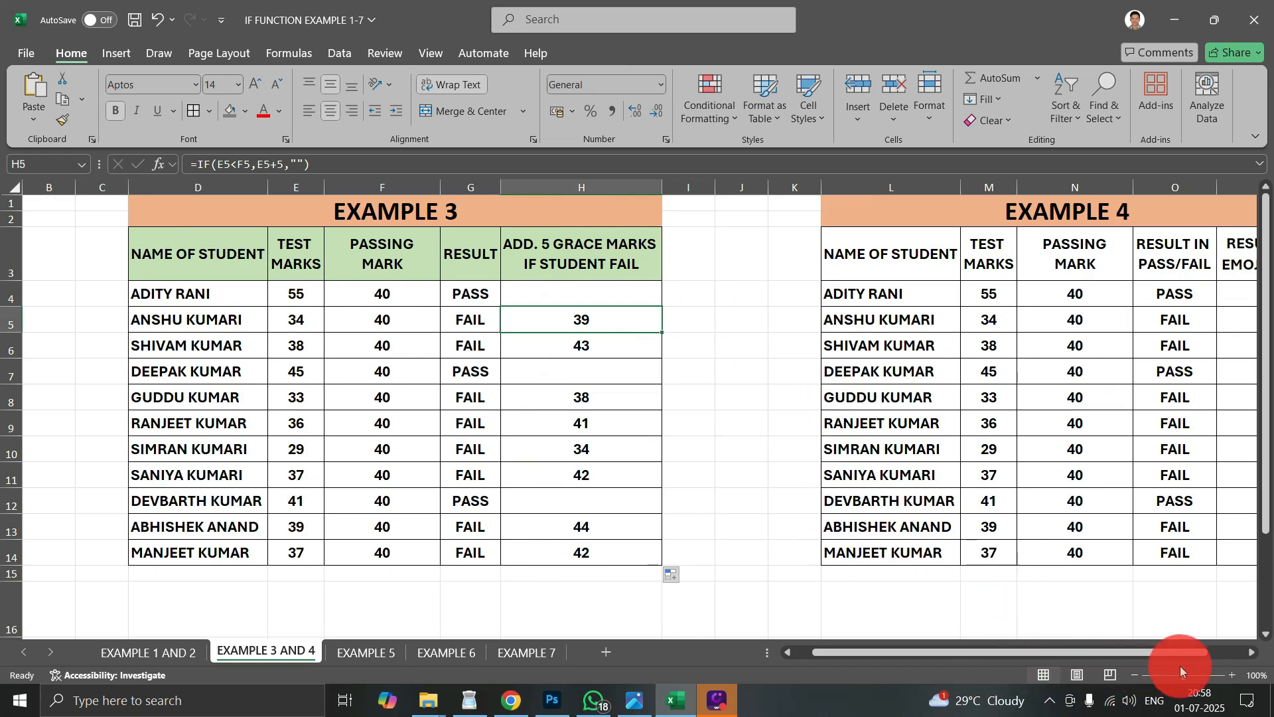
# - Clear the existing emoji result formulas from P4:P14 in the Example 4 table
pyautogui.moveTo(1247, 656); pyautogui.dragTo(1246, 656)
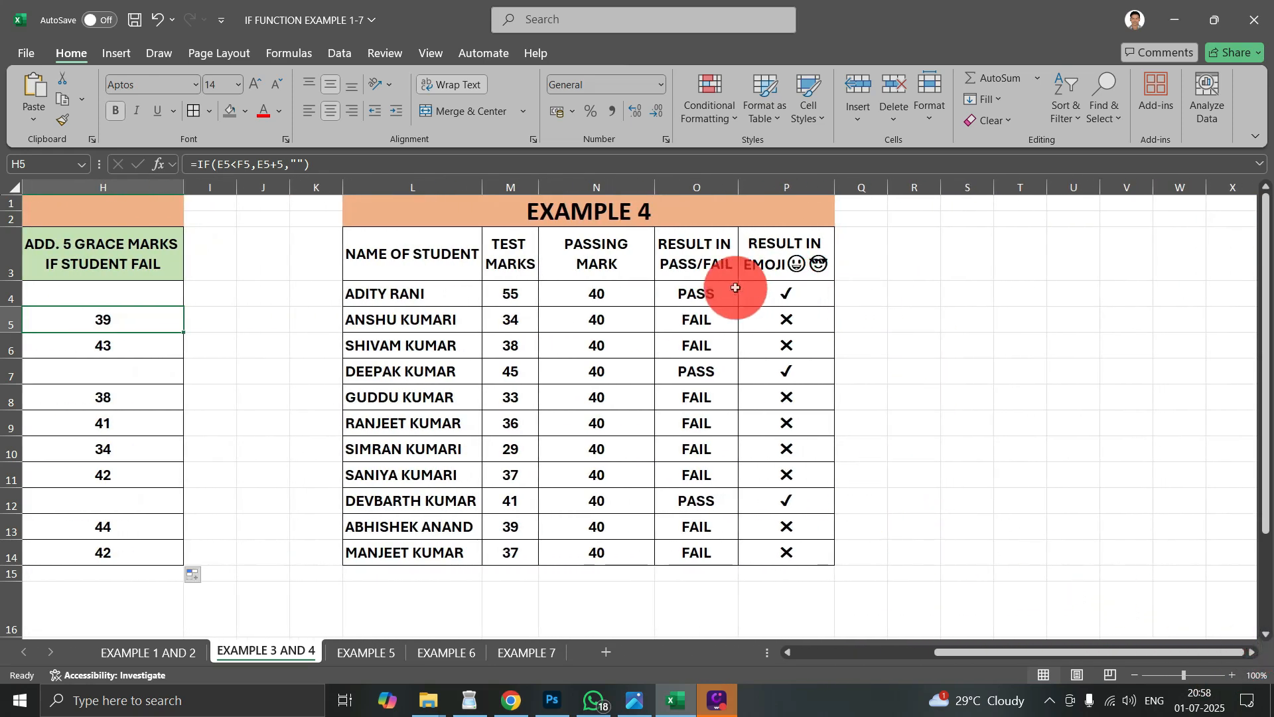
pyautogui.click(775, 294)
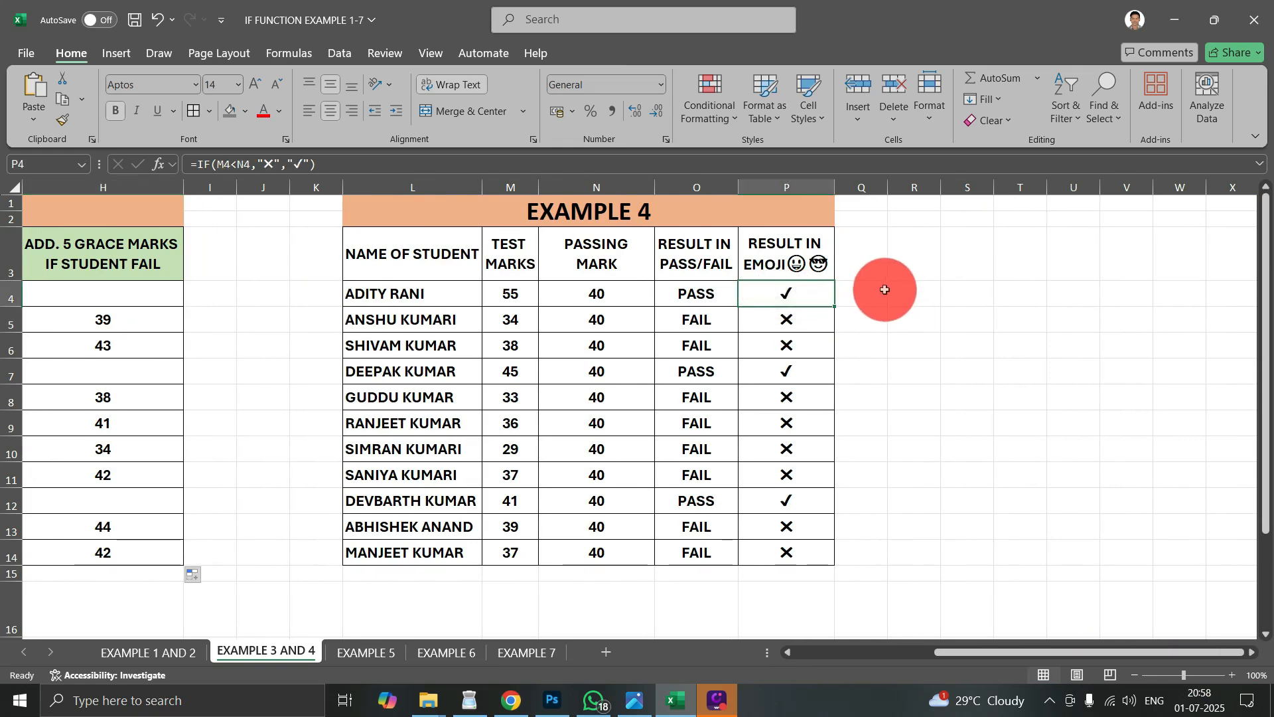
pyautogui.click(766, 321)
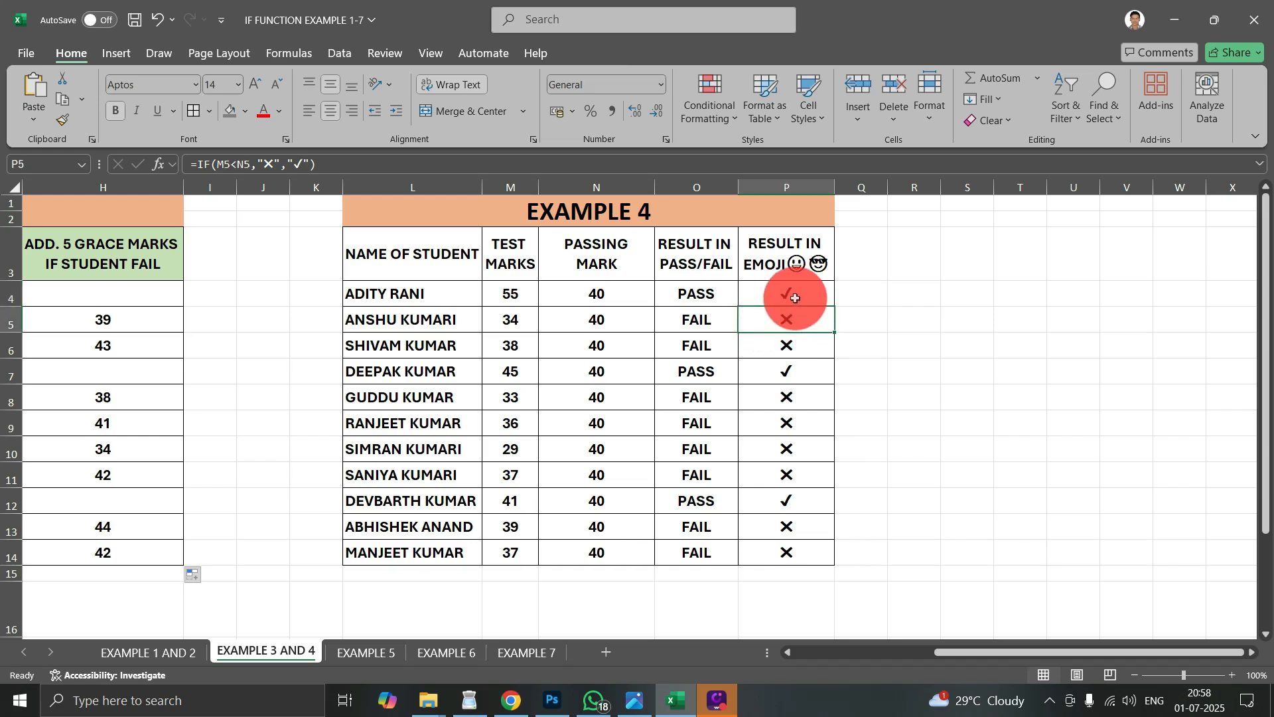
pyautogui.moveTo(794, 296); pyautogui.dragTo(805, 550)
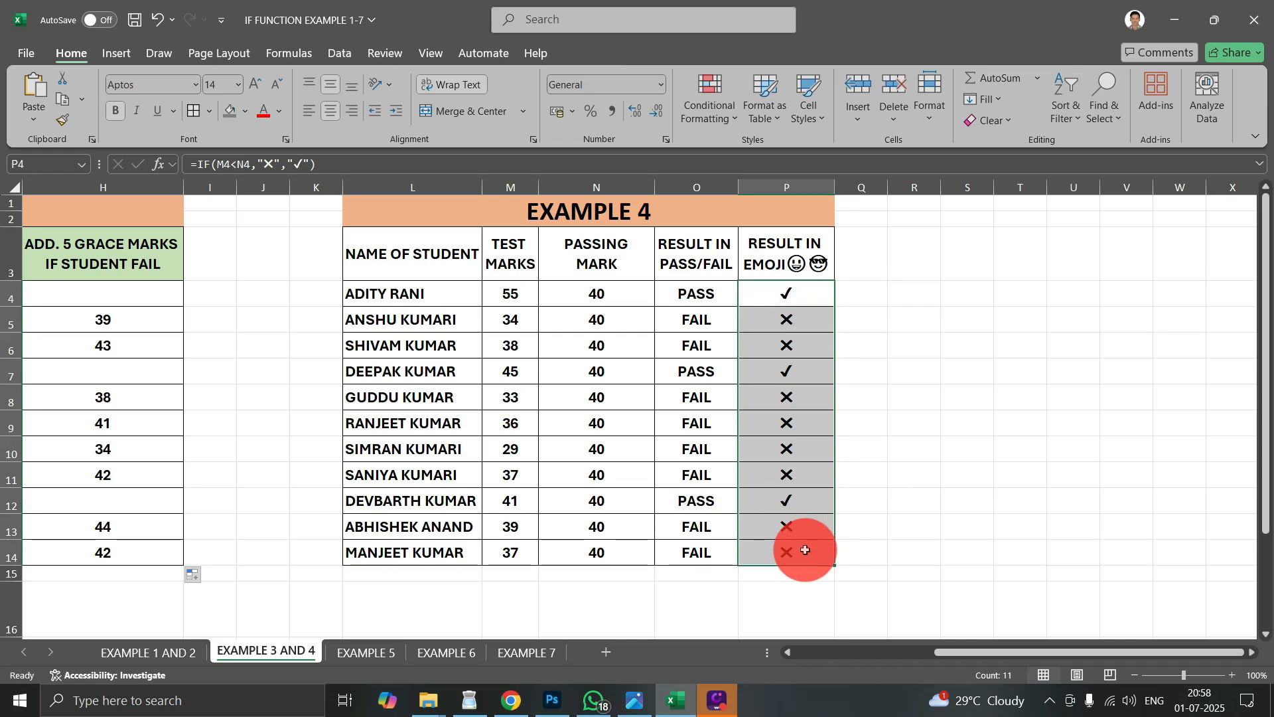
pyautogui.press('Delete')
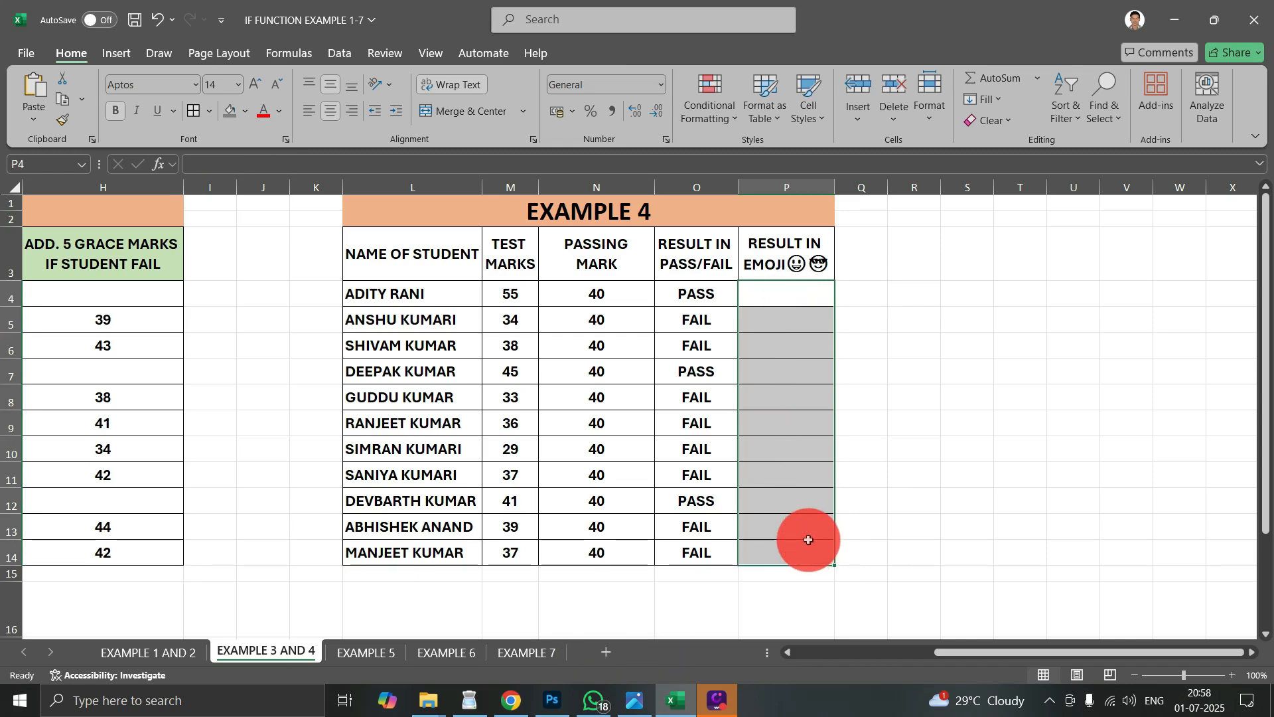
# - Begin an IF formula in P4 with the logical test O4="PASS", checking the student's PASS/FAIL result
pyautogui.click(770, 292)
pyautogui.write('=if')
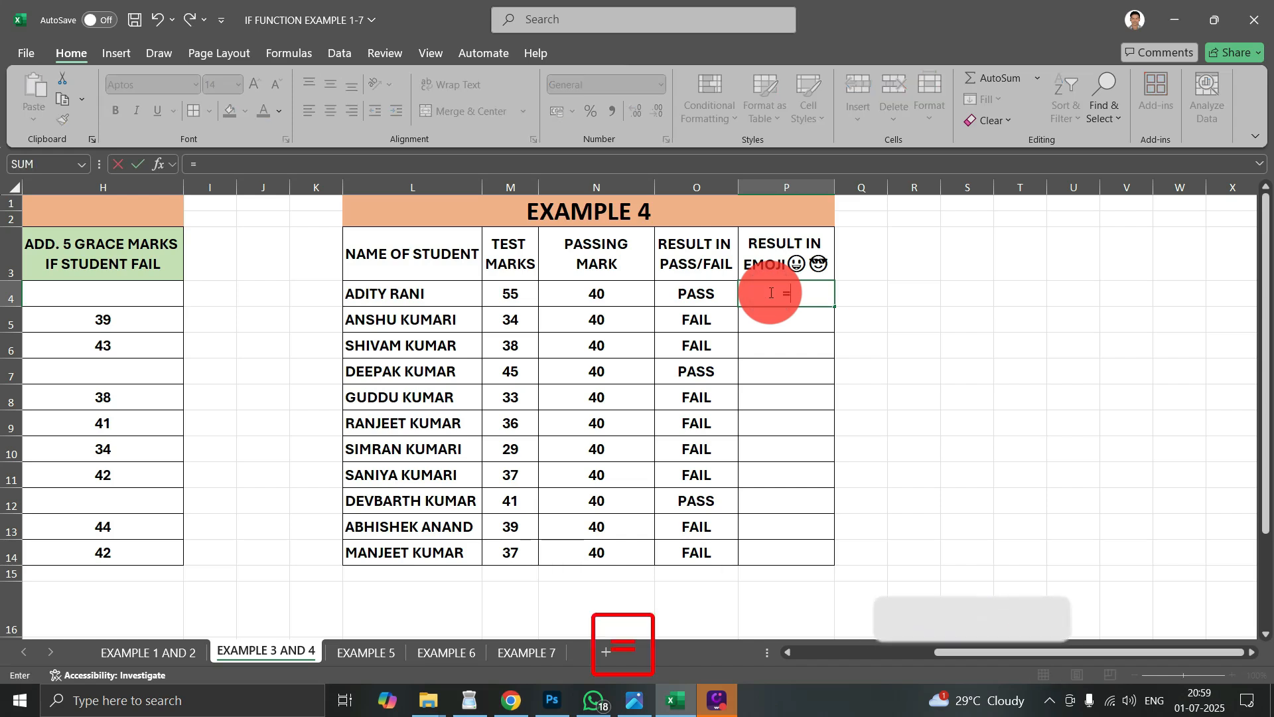
pyautogui.press('Tab')
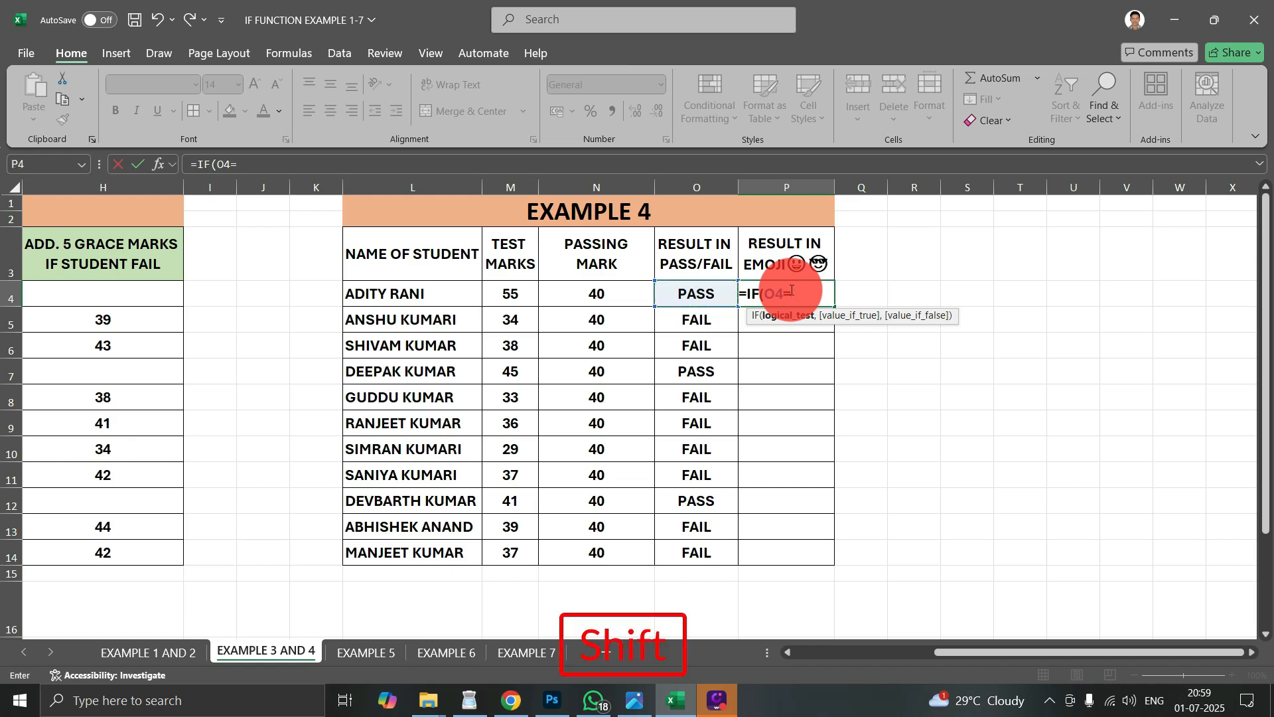
pyautogui.write('"PASS"')
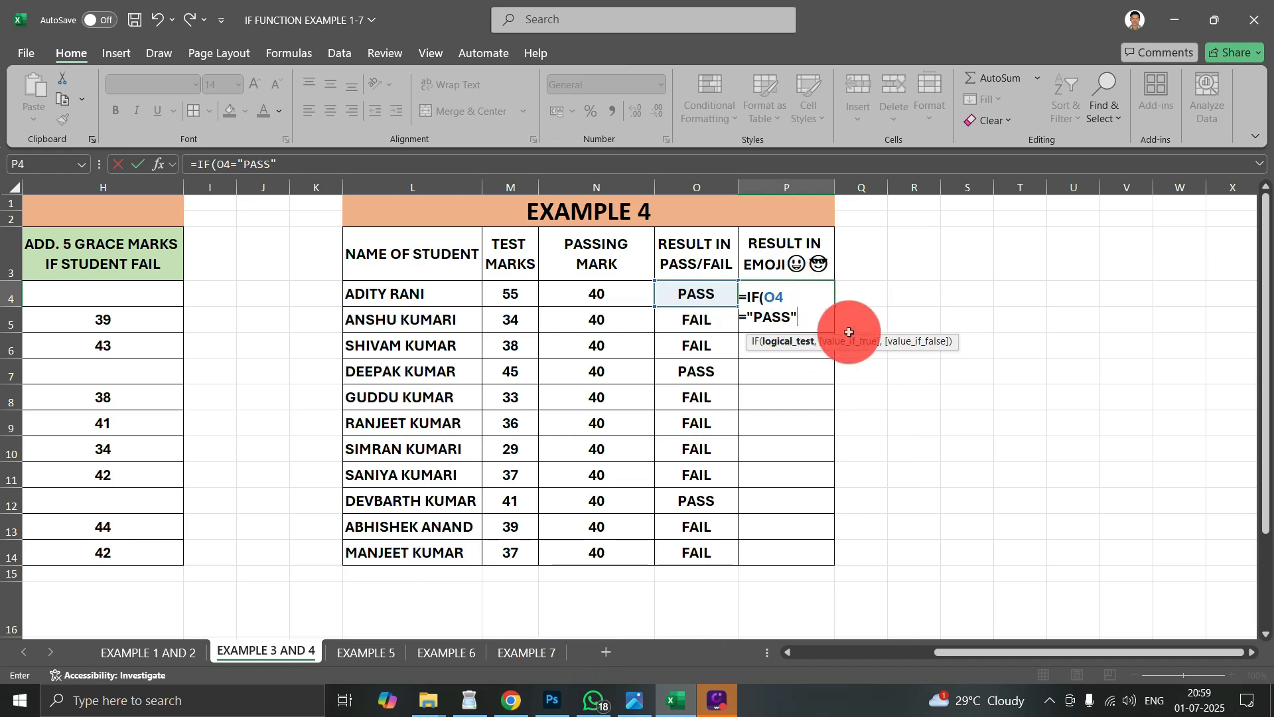
pyautogui.write(',')
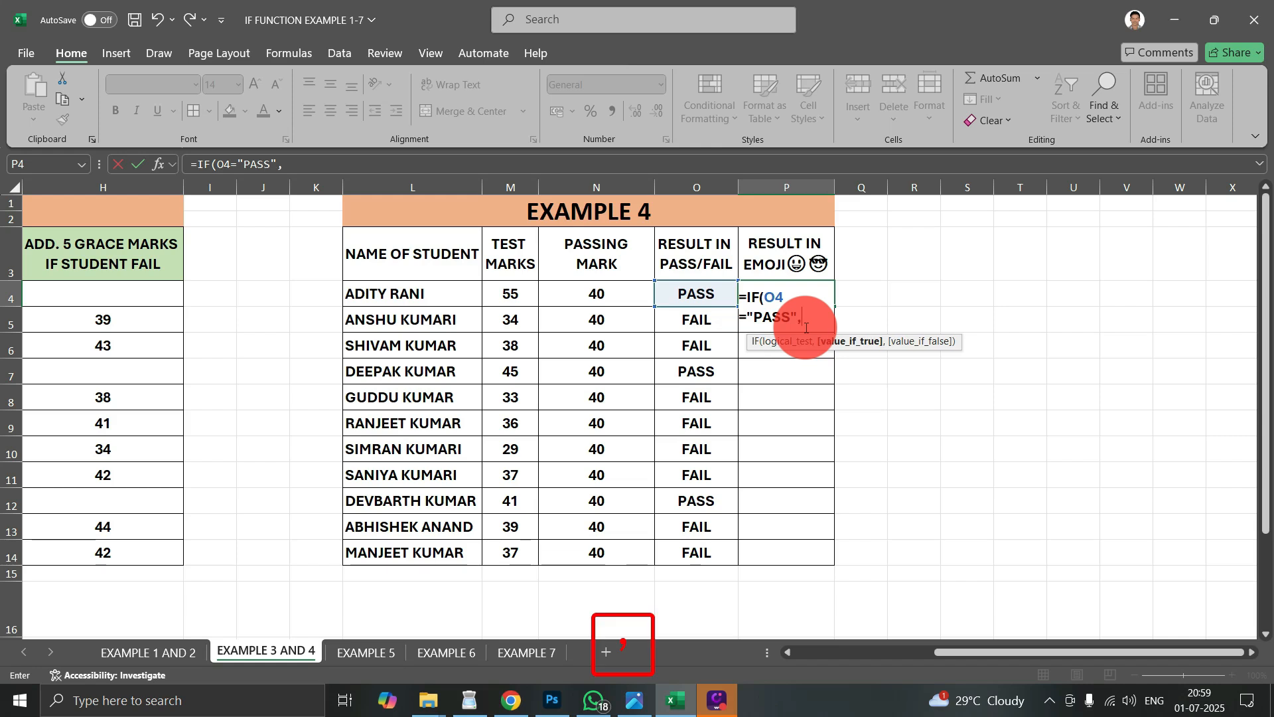
pyautogui.write('"')
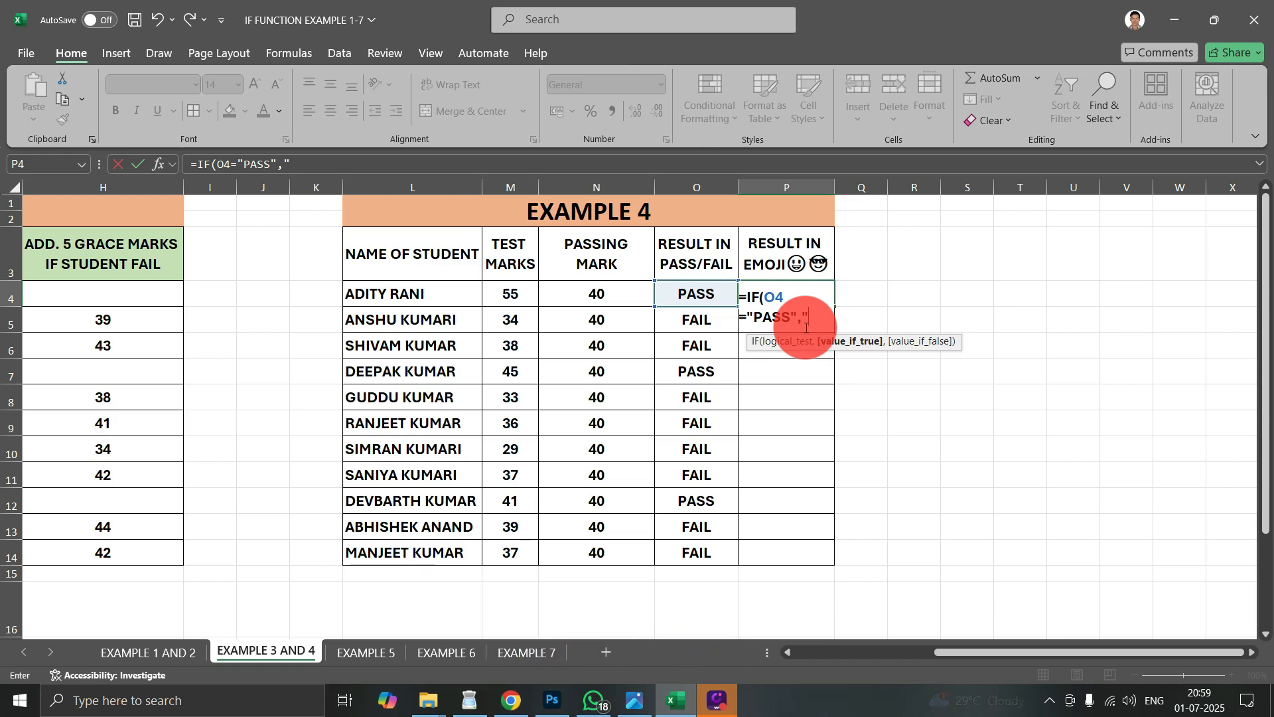
# - Set the formula's value if true to the check mark emoji "✔", inserted from the emoji symbols
pyautogui.press('super+period')
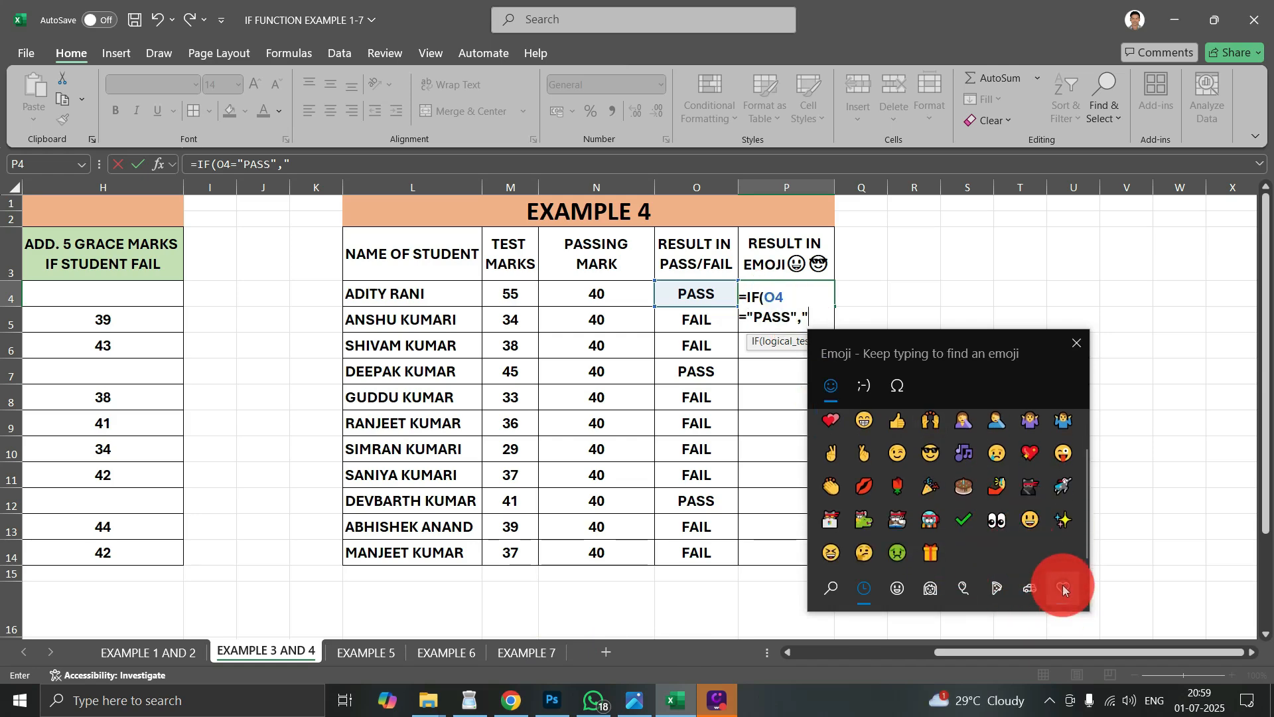
pyautogui.click(1063, 588)
pyautogui.scroll(-5, 985, 469)
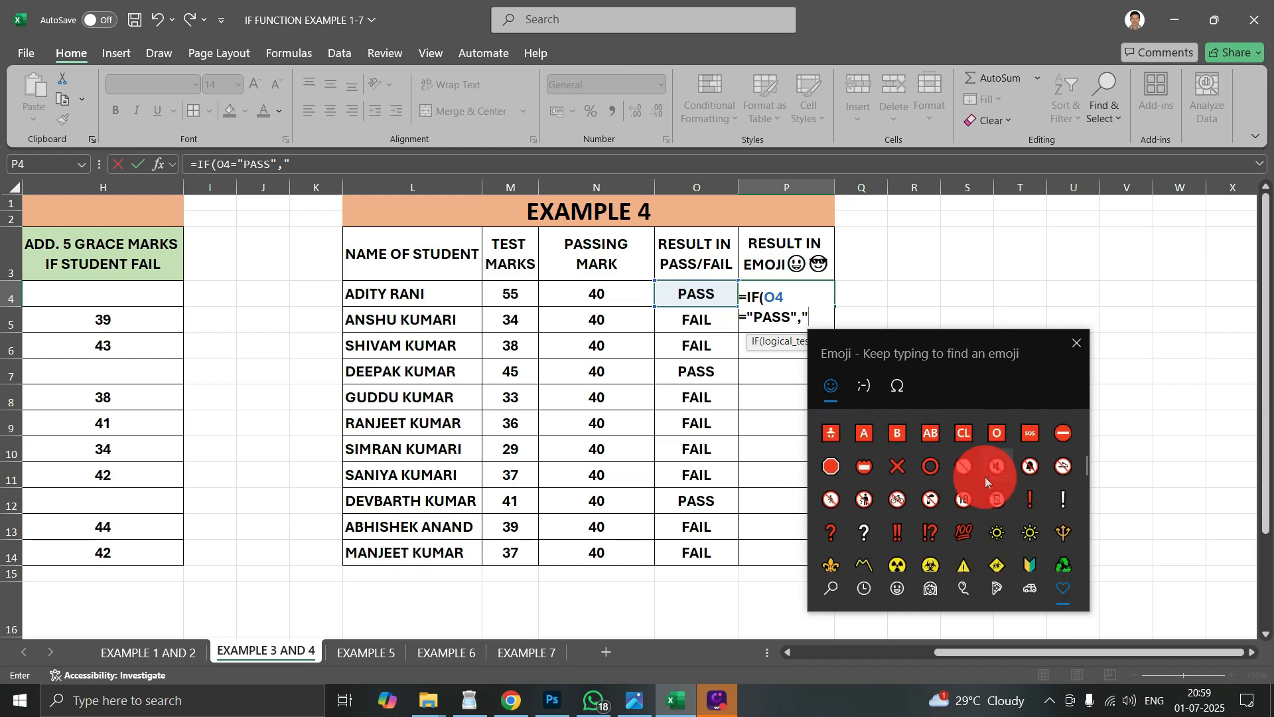
pyautogui.scroll(-5, 987, 477)
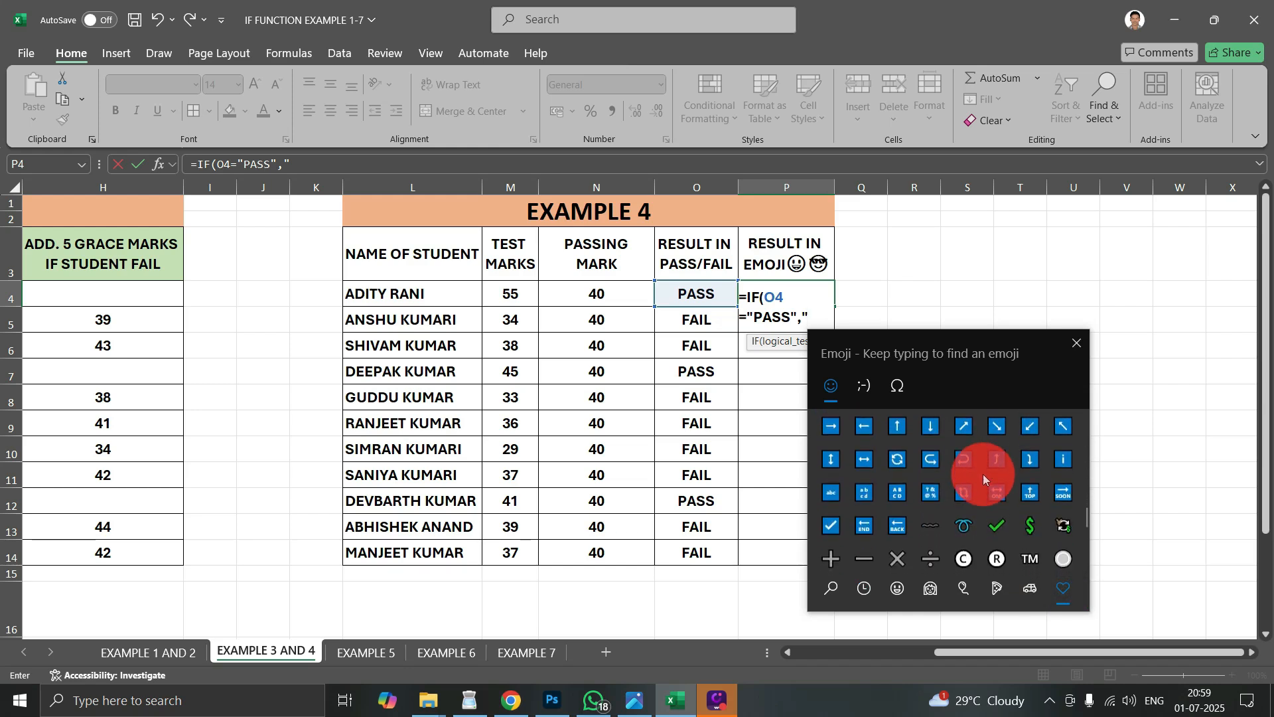
pyautogui.scroll(1, 980, 483)
pyautogui.click(999, 429)
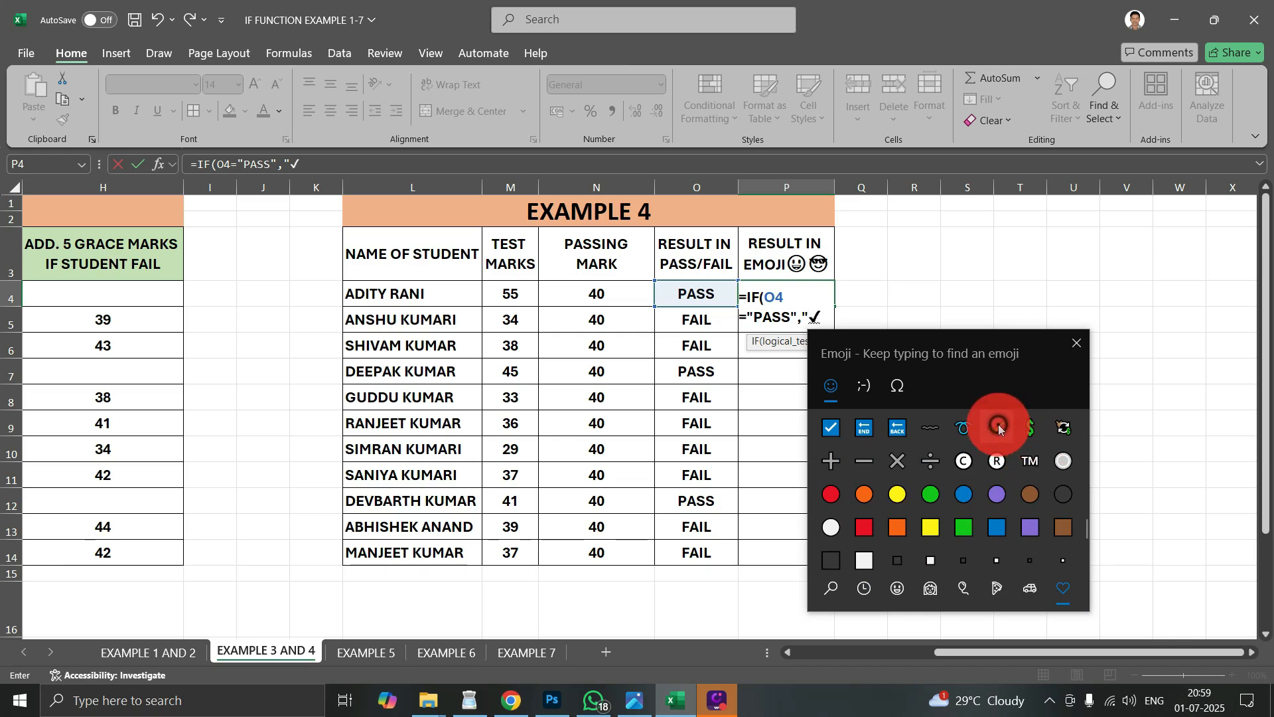
pyautogui.click(1076, 342)
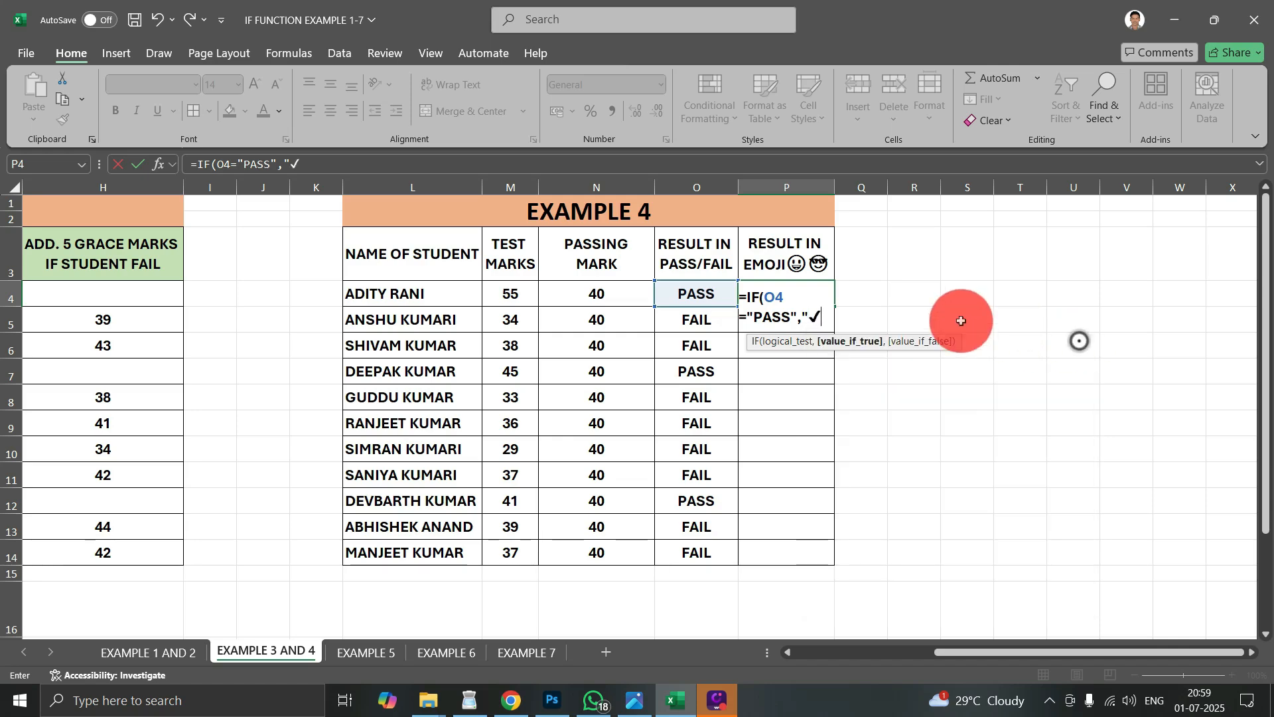
pyautogui.click(823, 316)
pyautogui.write('"')
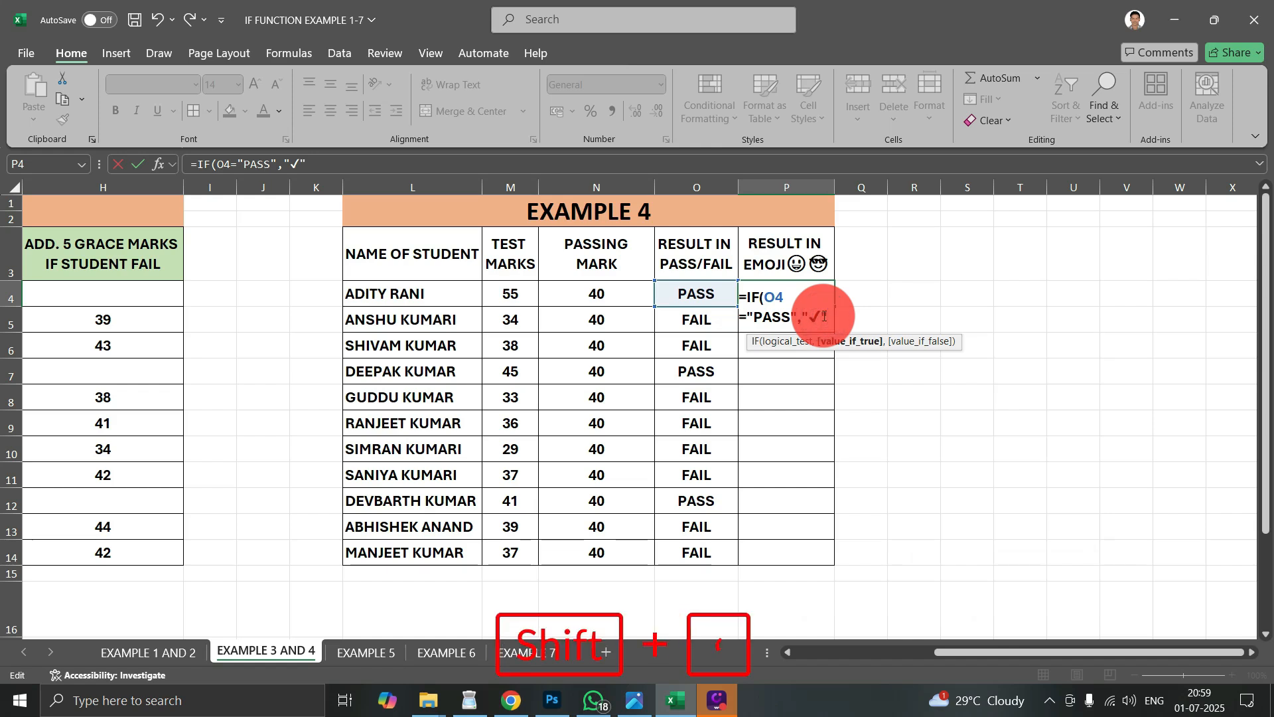
pyautogui.write(',')
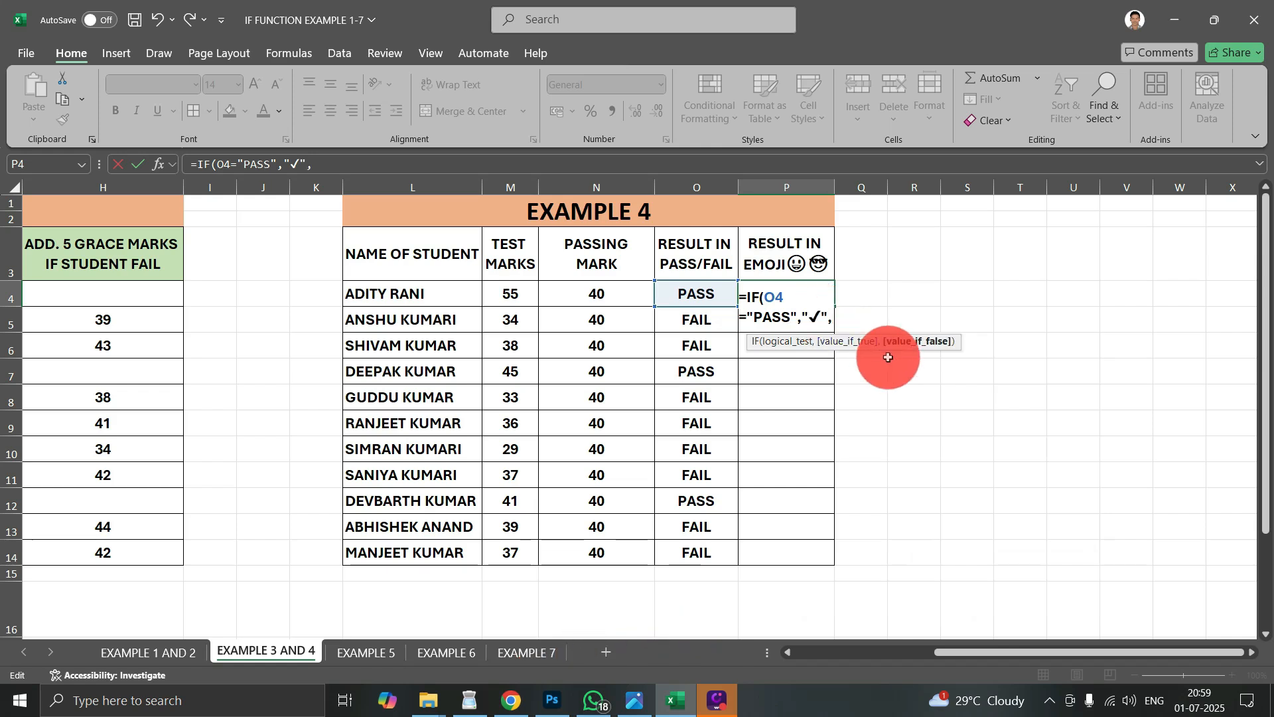
pyautogui.write('"')
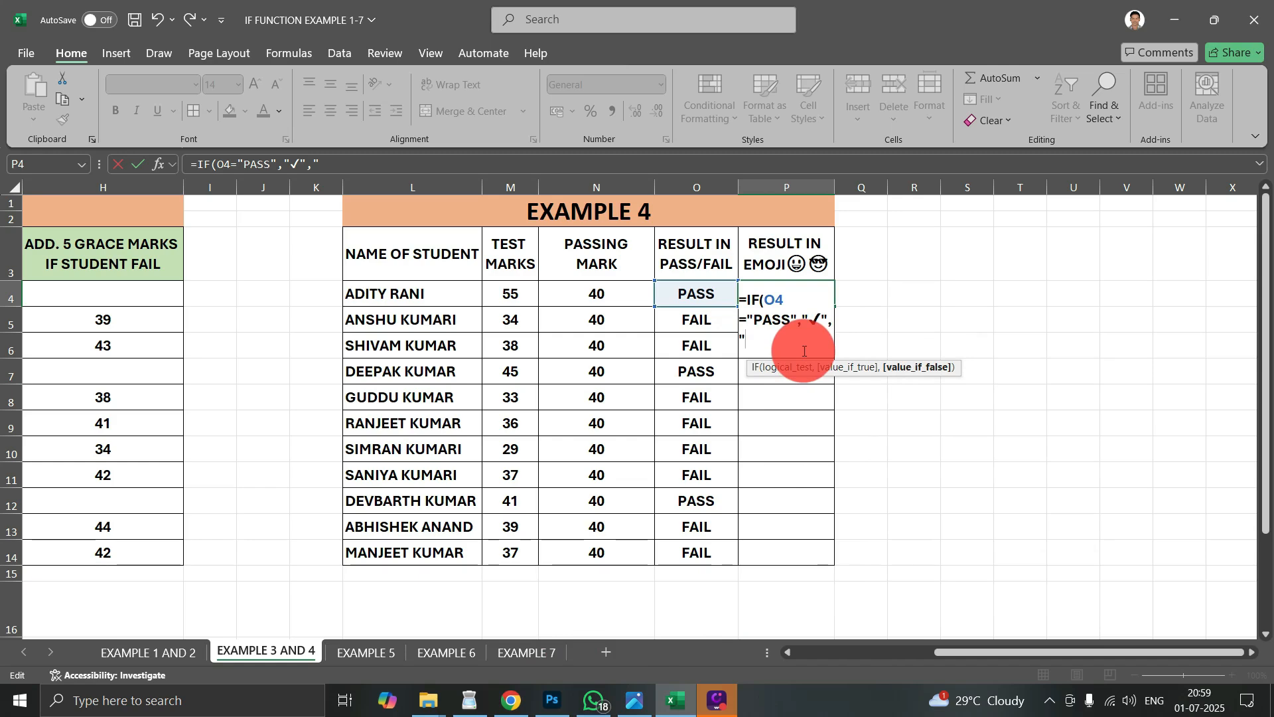
# - Set the value if false to the cross emoji "✖" and complete the IF formula in P4
pyautogui.press('super+period')
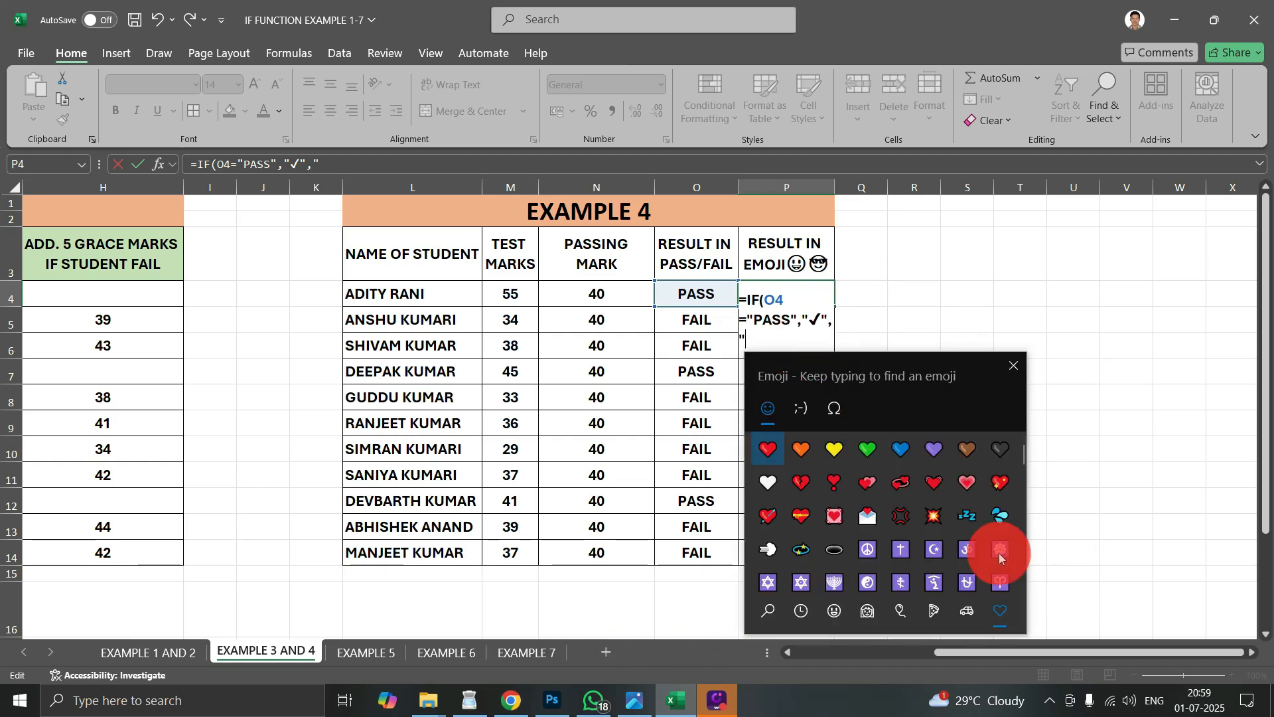
pyautogui.scroll(-10, 964, 540)
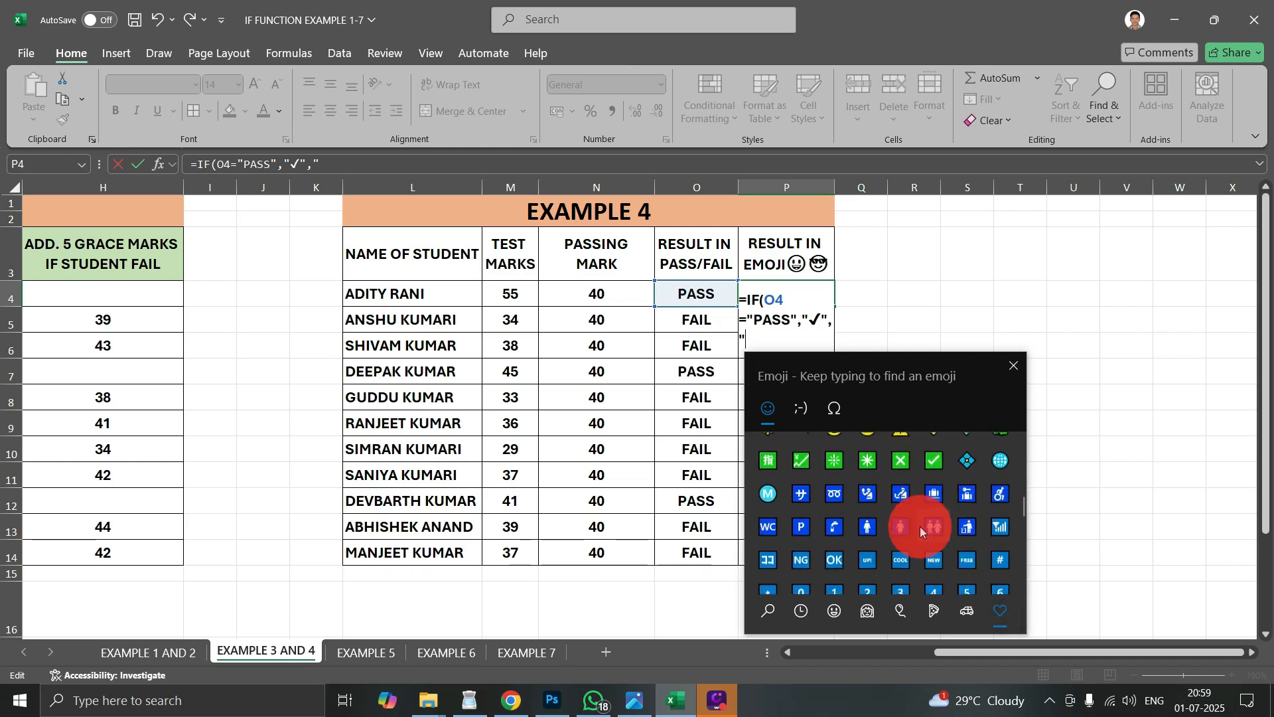
pyautogui.scroll(-5, 902, 518)
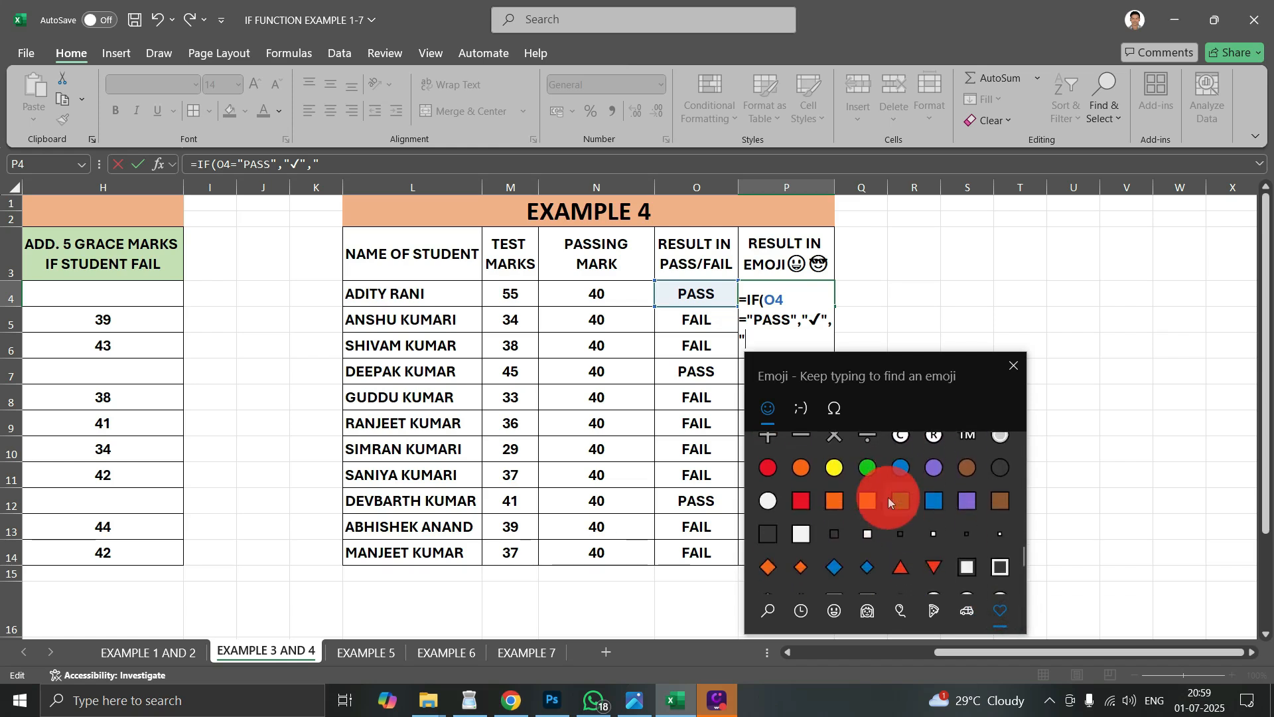
pyautogui.scroll(1, 889, 502)
pyautogui.click(834, 483)
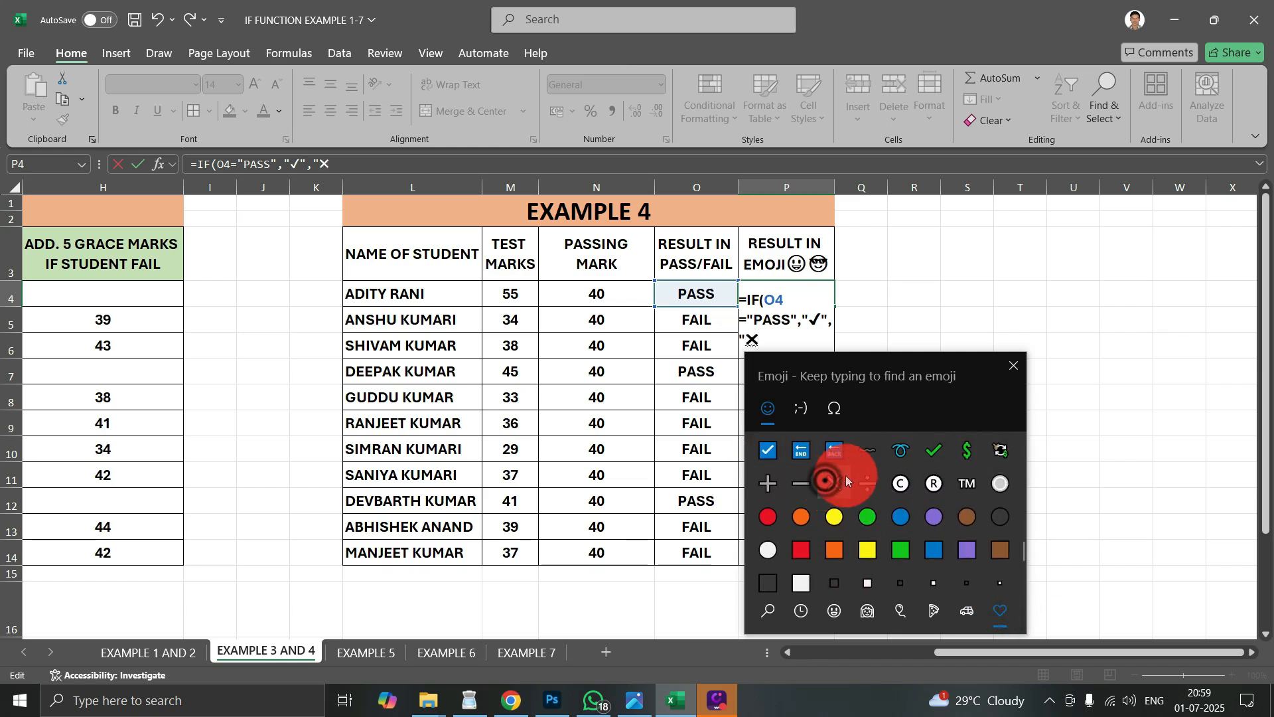
pyautogui.click(1028, 370)
pyautogui.write('")')
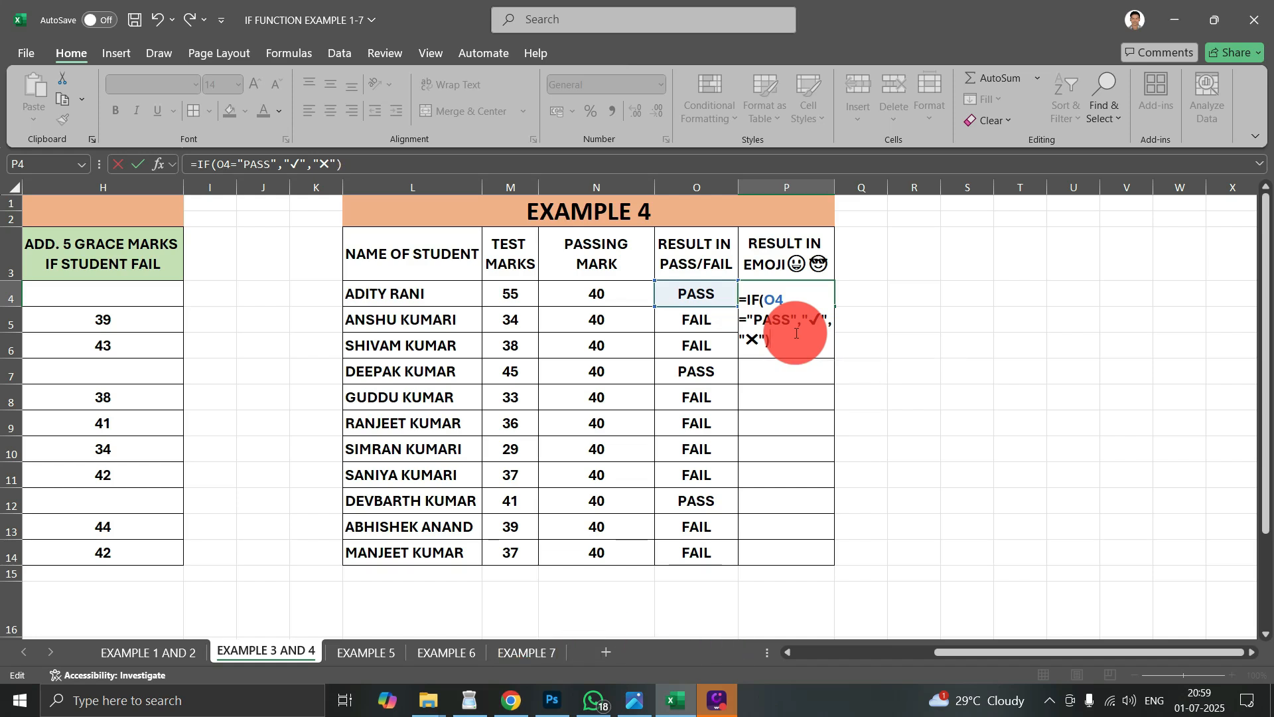
pyautogui.press('Return')
# - Fill the emoji formula from P4 down to P14 and check the copied formulas in the column
pyautogui.moveTo(719, 292); pyautogui.dragTo(755, 295)
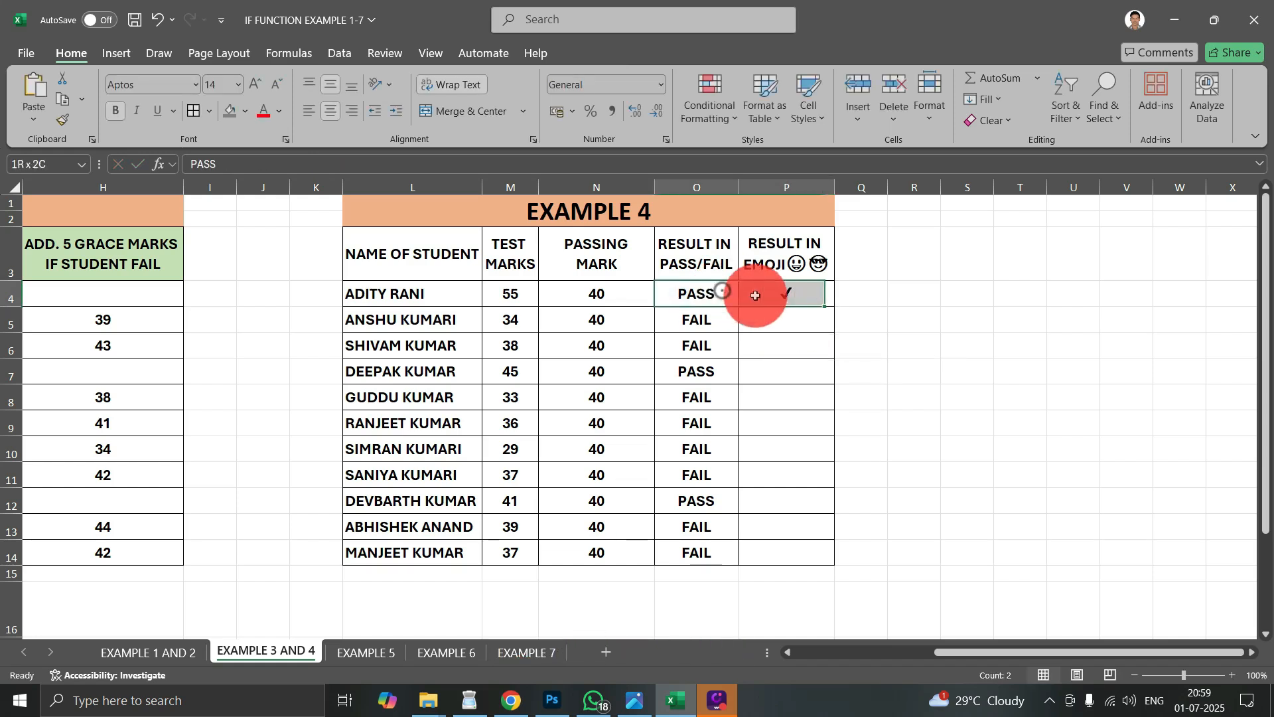
pyautogui.click(803, 293)
pyautogui.moveTo(834, 305); pyautogui.dragTo(831, 547)
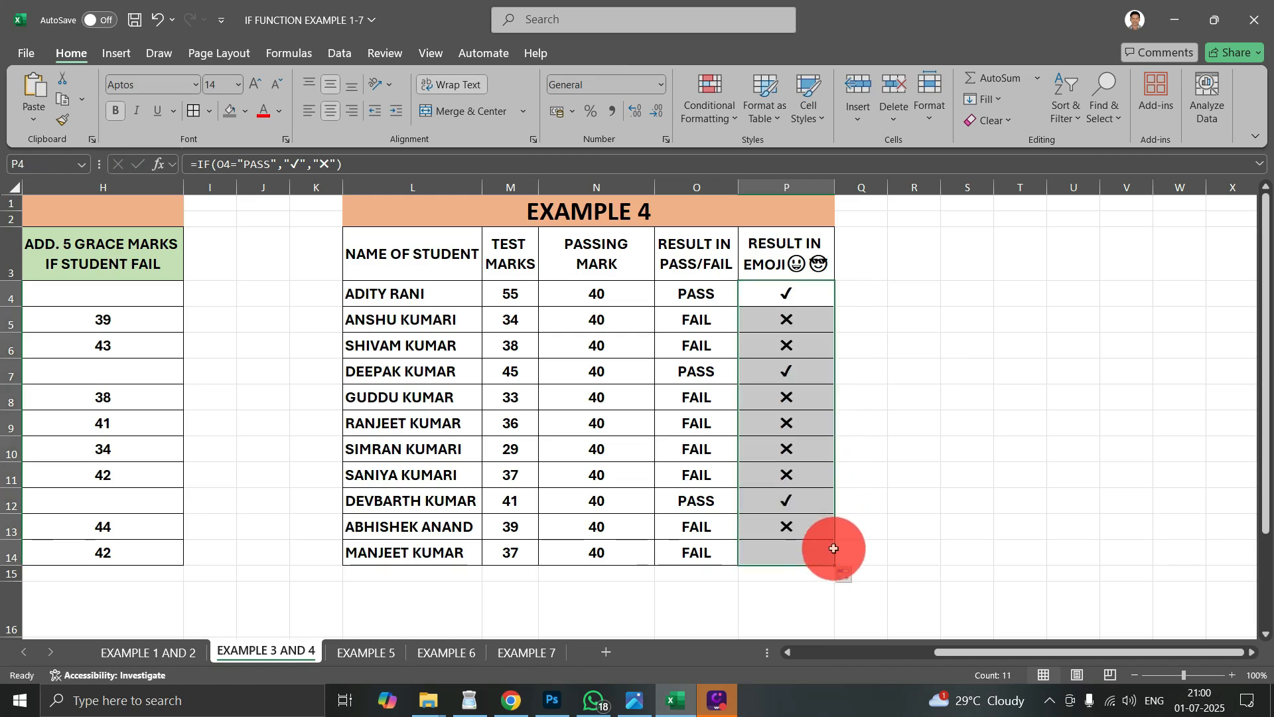
pyautogui.click(778, 472)
pyautogui.click(782, 449)
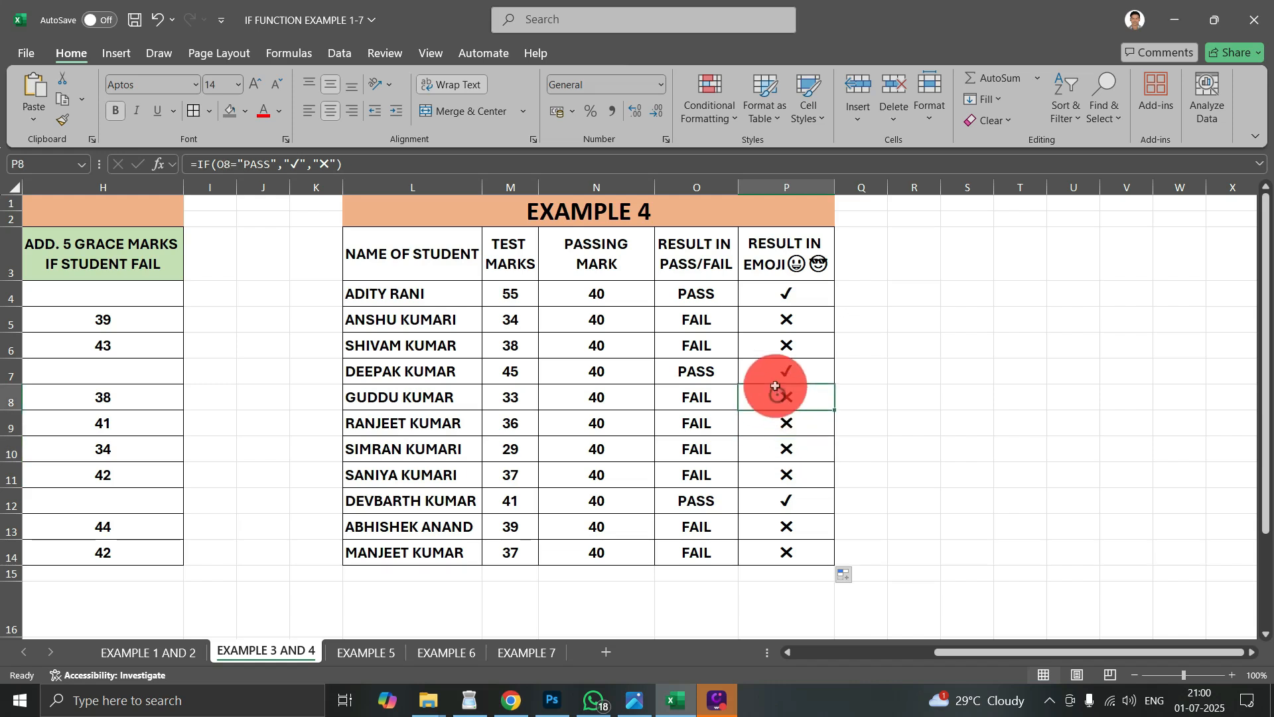
pyautogui.click(772, 289)
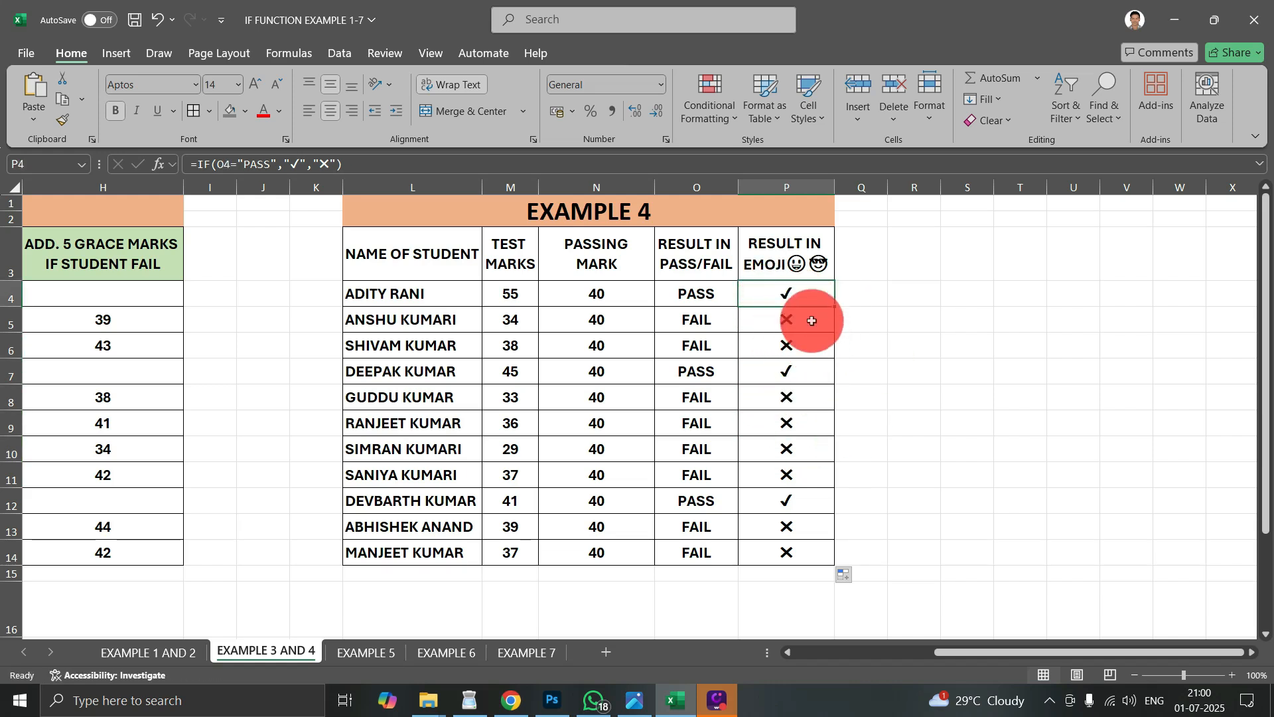
# - Start a Text That Contains conditional formatting rule for P4:P14 with the check mark emoji ✔ as the text to match
pyautogui.moveTo(803, 290); pyautogui.dragTo(810, 552)
pyautogui.click(694, 124)
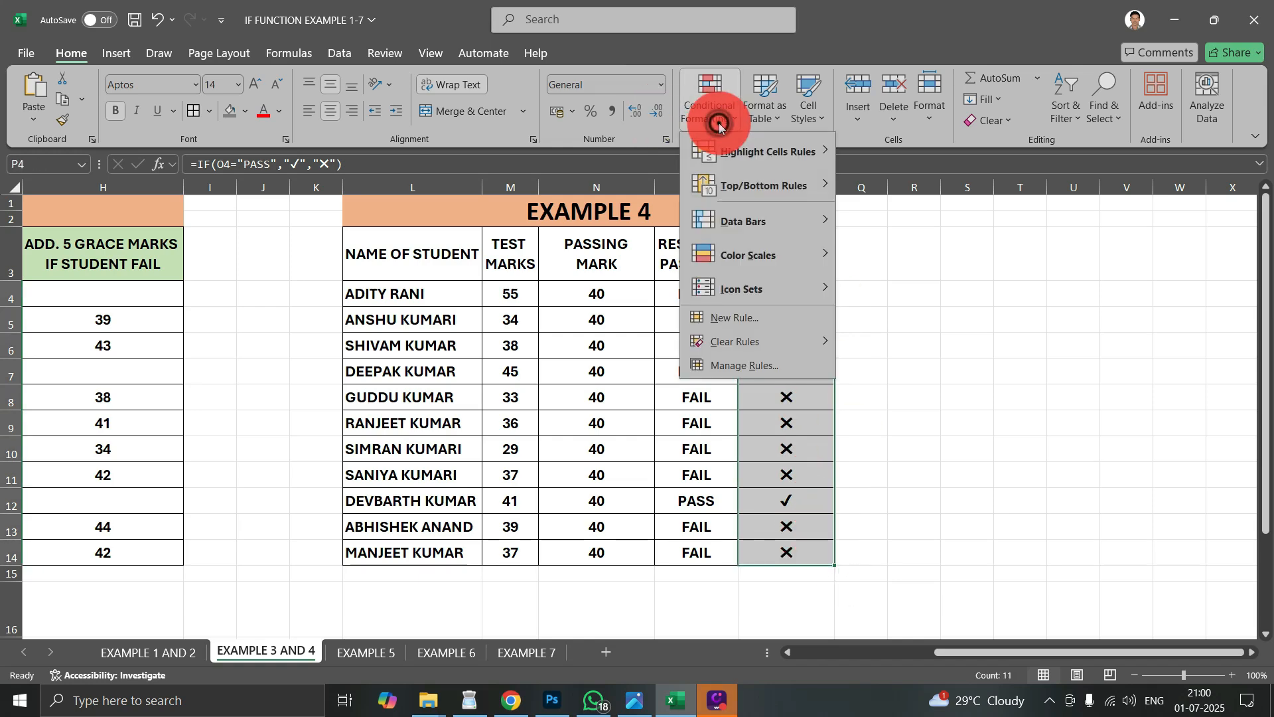
pyautogui.moveTo(752, 151)
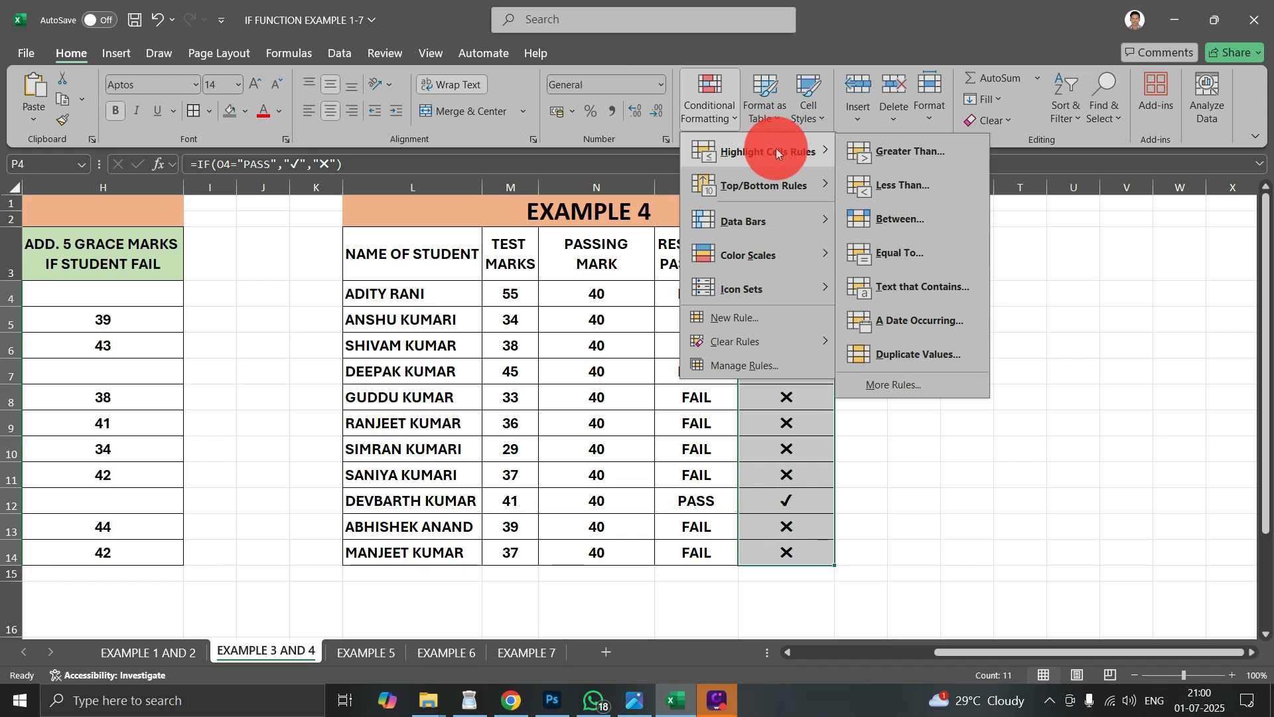
pyautogui.click(879, 288)
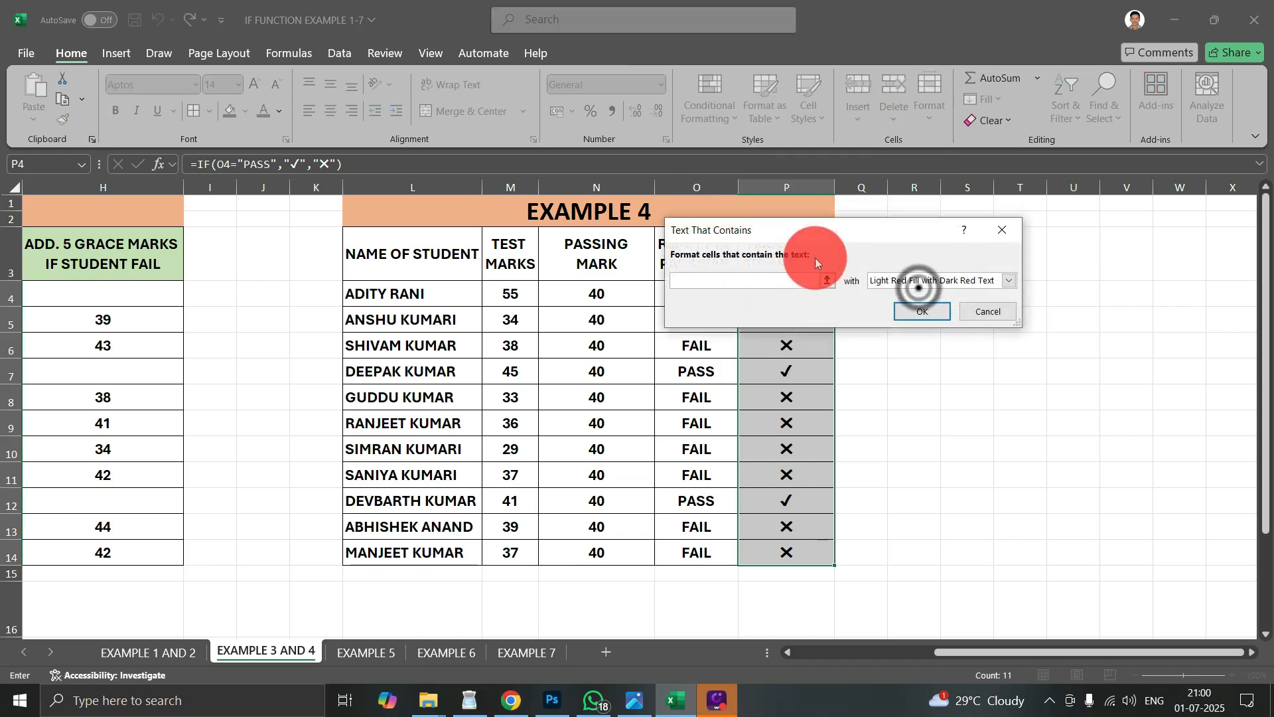
pyautogui.moveTo(829, 232); pyautogui.dragTo(991, 230)
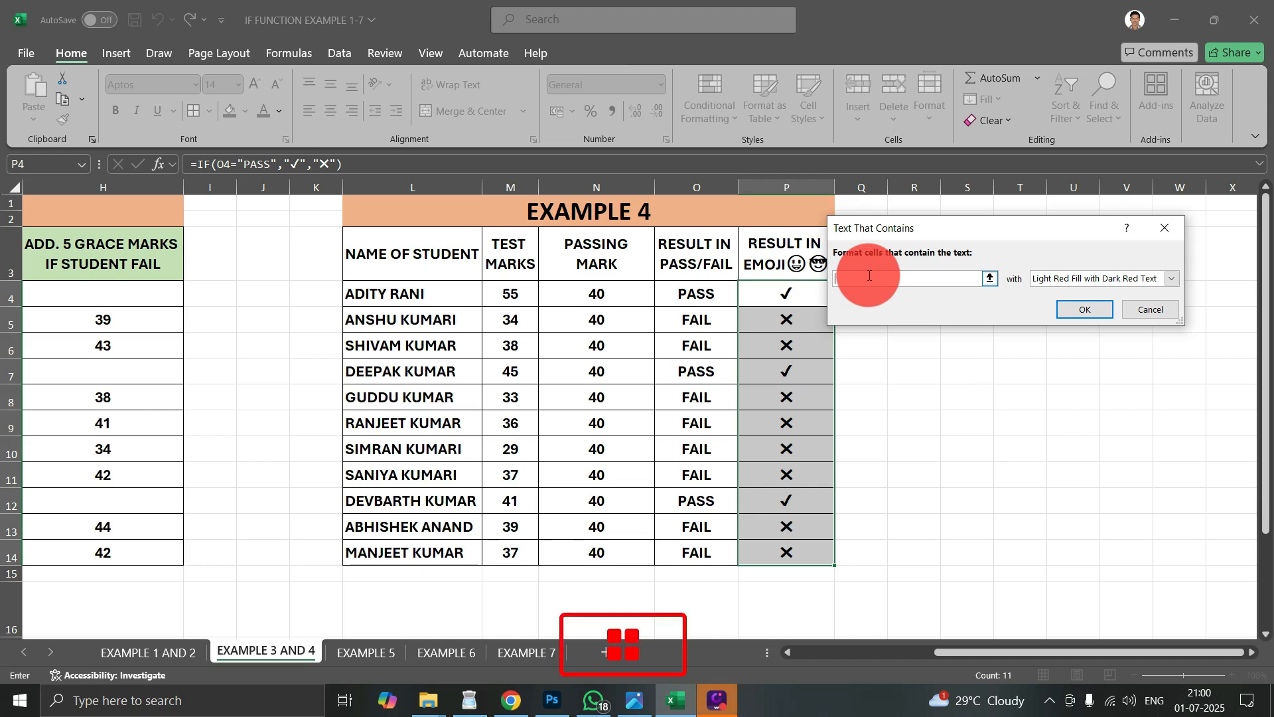
pyautogui.press('super+period')
pyautogui.scroll(-1, 1062, 488)
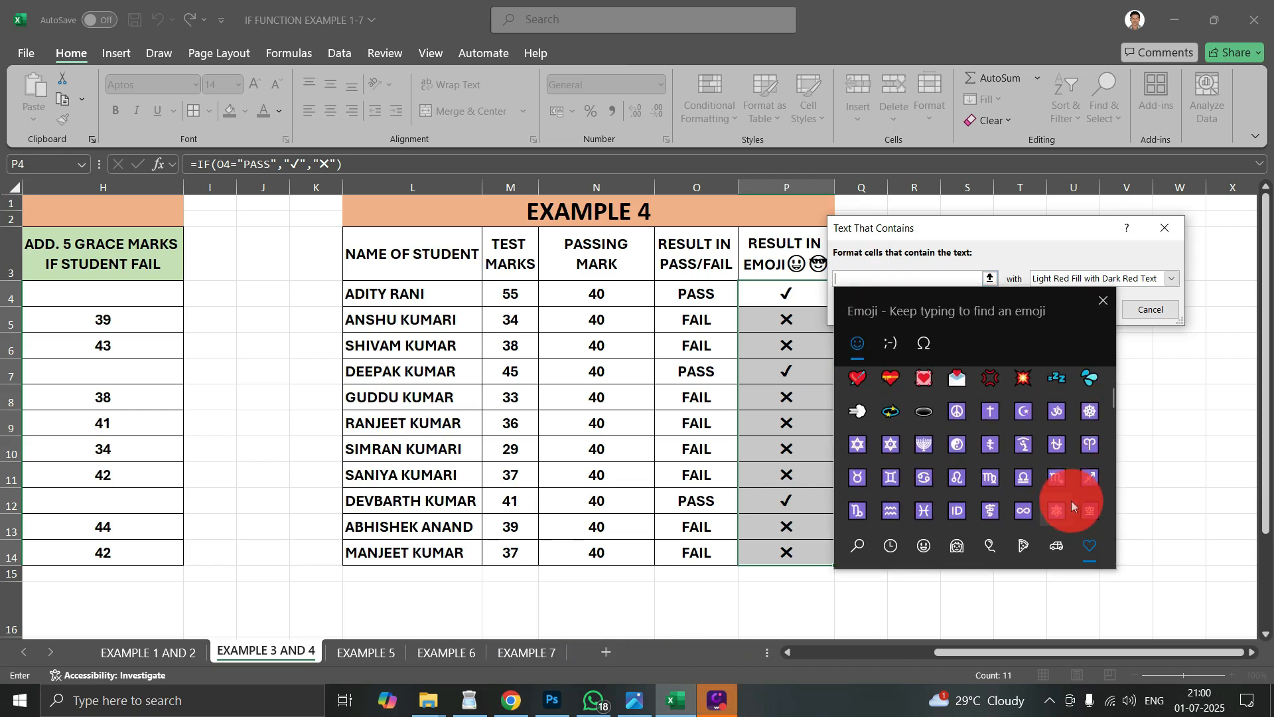
pyautogui.scroll(-12, 999, 402)
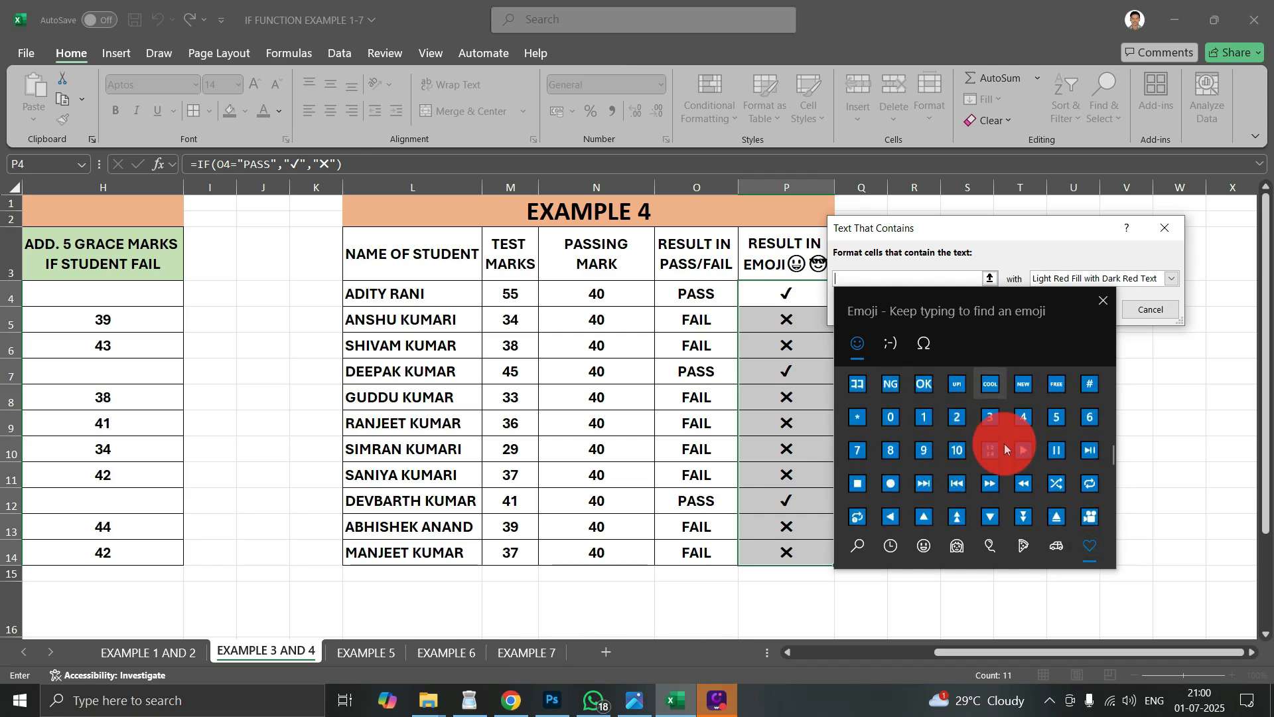
pyautogui.scroll(-3, 1025, 446)
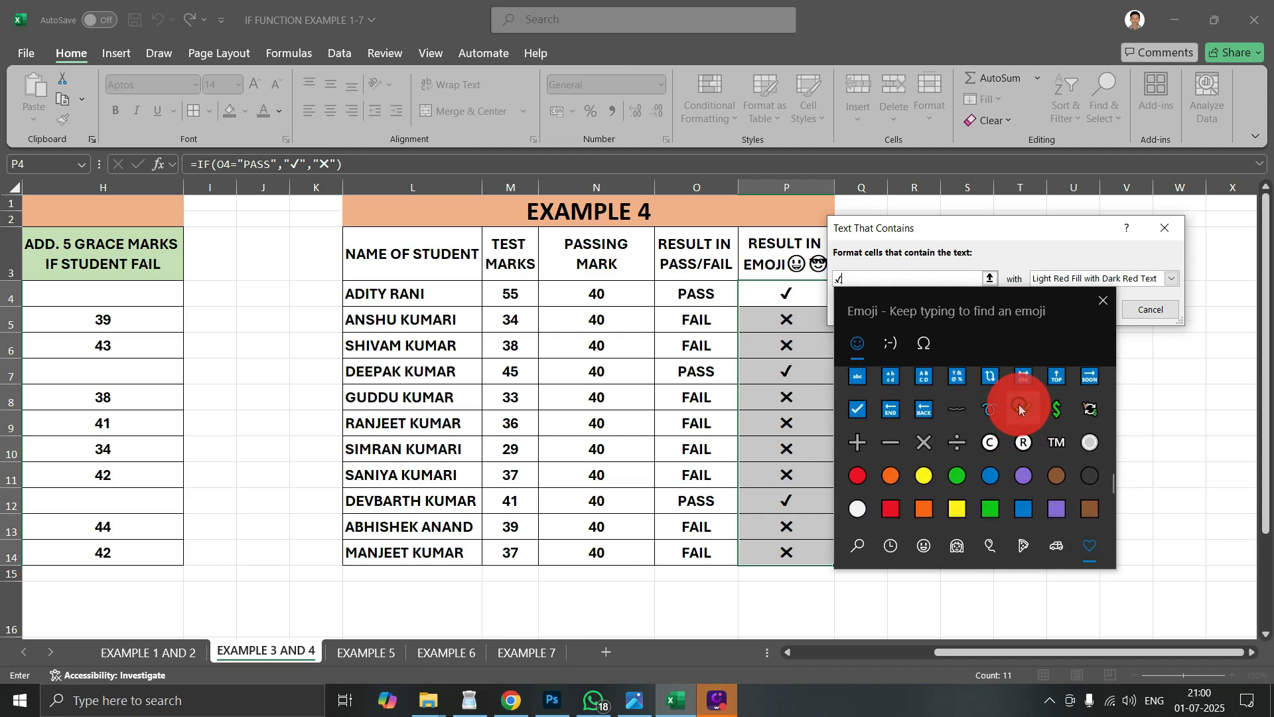
pyautogui.click(1086, 297)
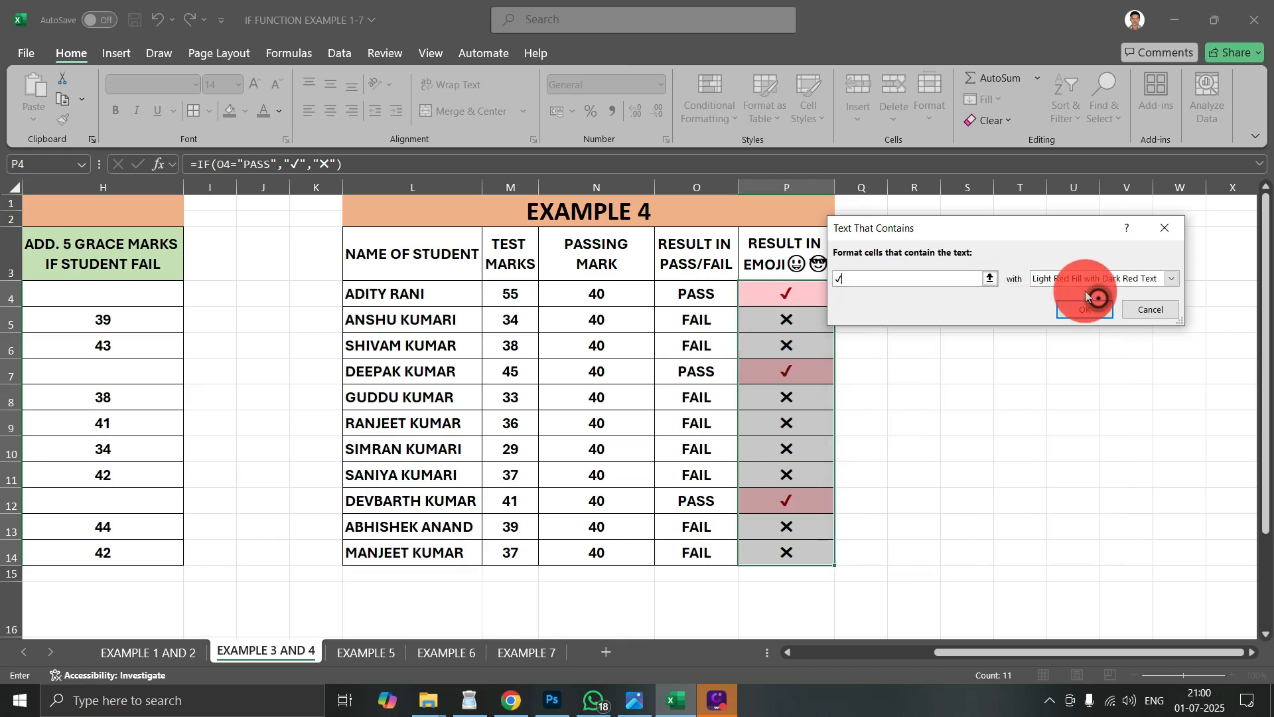
# - Format the cells containing ✔ with Green Fill with Dark Green Text and apply the rule
pyautogui.click(1087, 278)
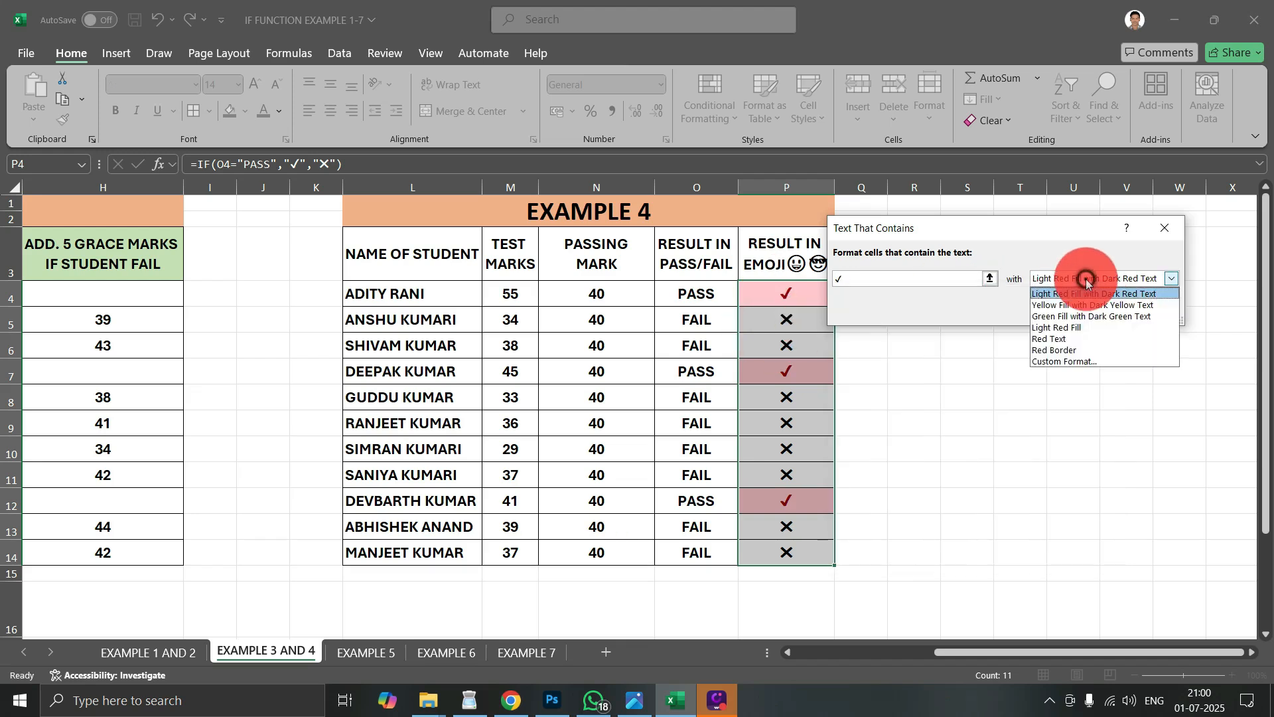
pyautogui.click(1095, 318)
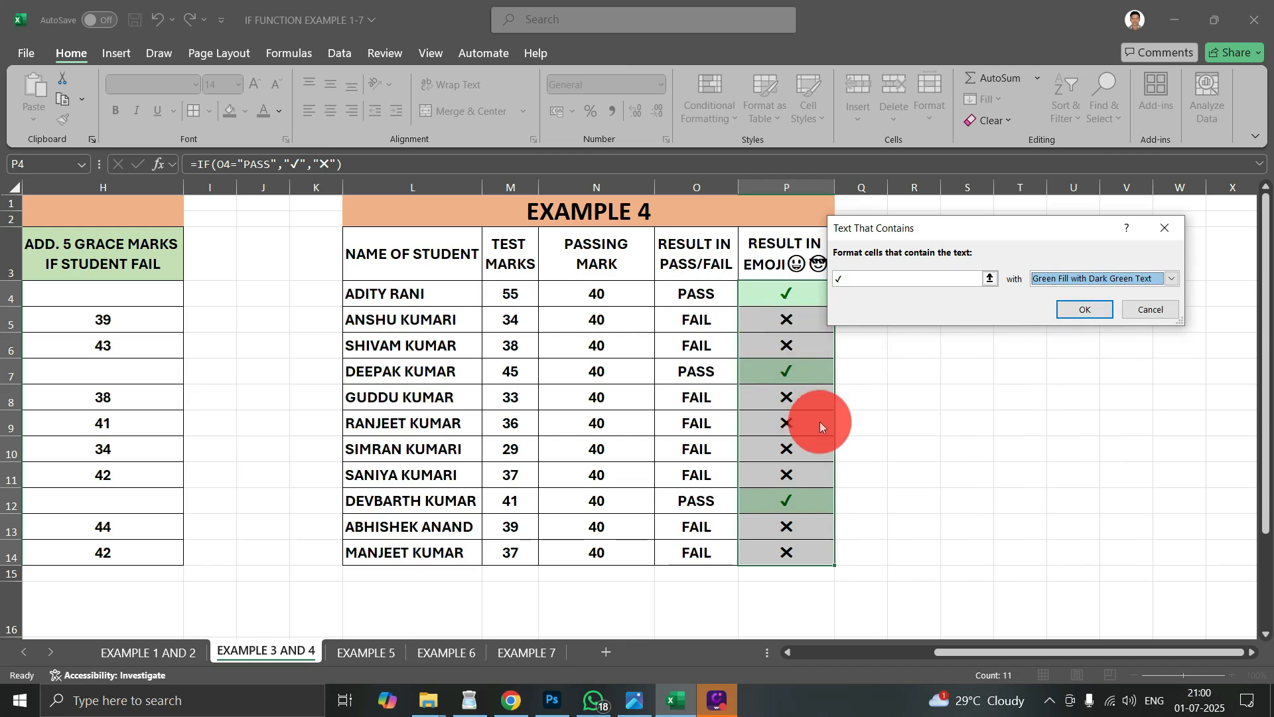
pyautogui.click(1095, 310)
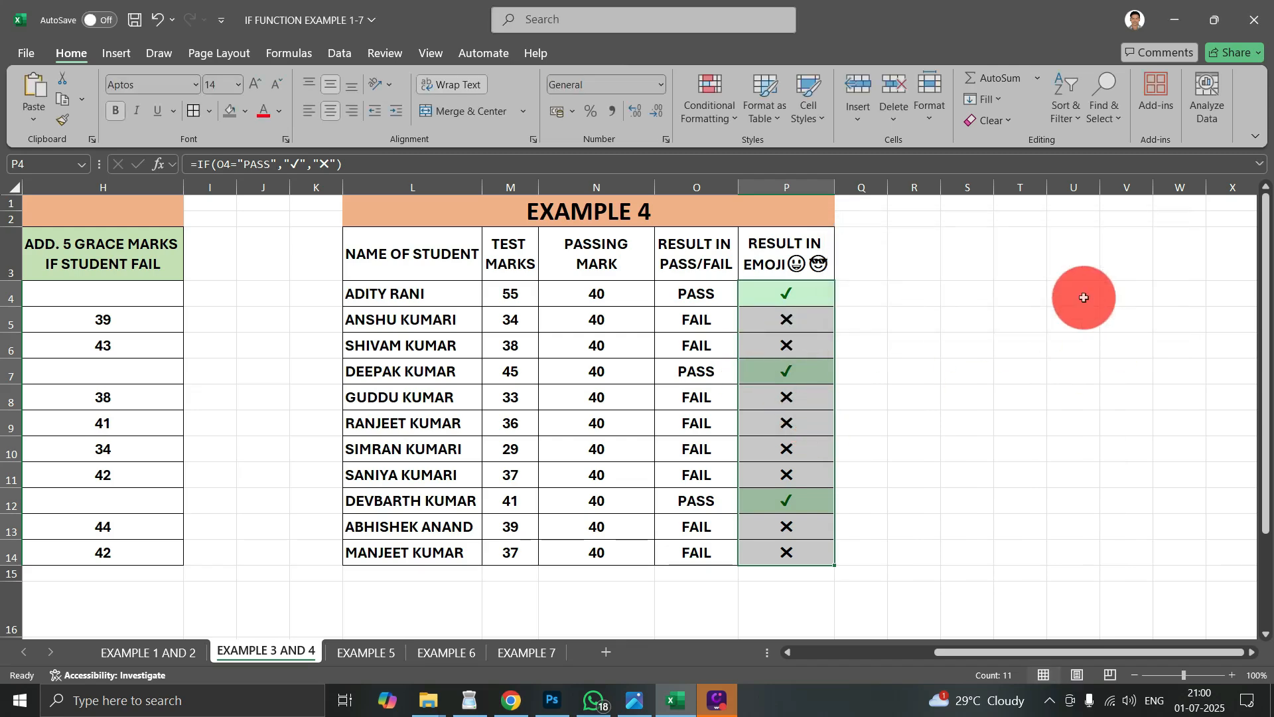
# - Start another Text That Contains conditional formatting rule for P4:P14 with the cross emoji ✖ as the text to match
pyautogui.click(707, 96)
pyautogui.click(745, 149)
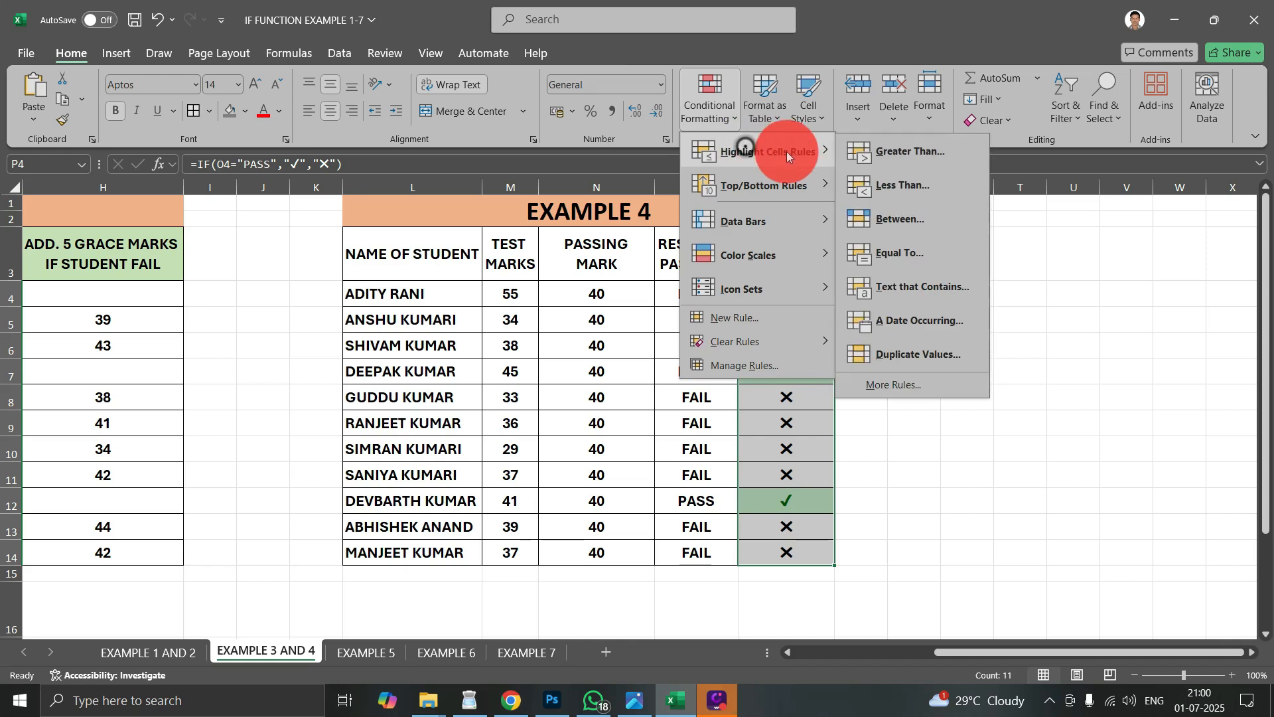
pyautogui.click(929, 289)
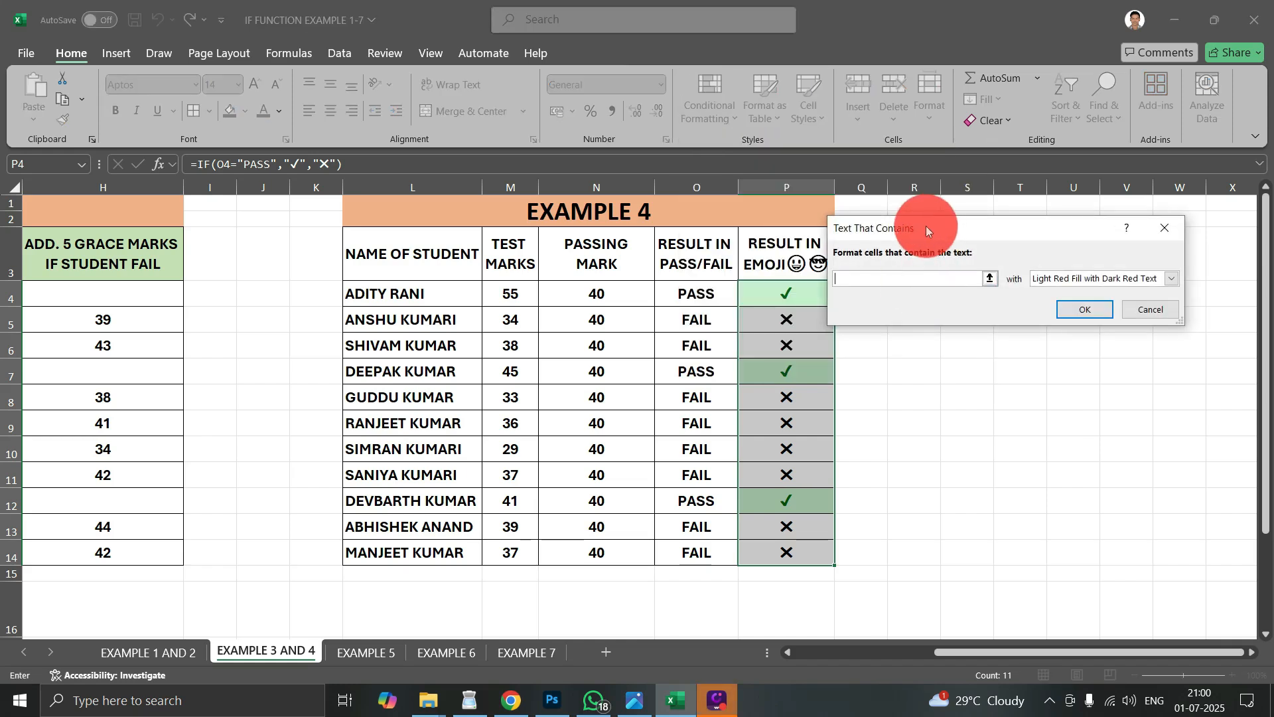
pyautogui.click(913, 277)
pyautogui.press('super+period')
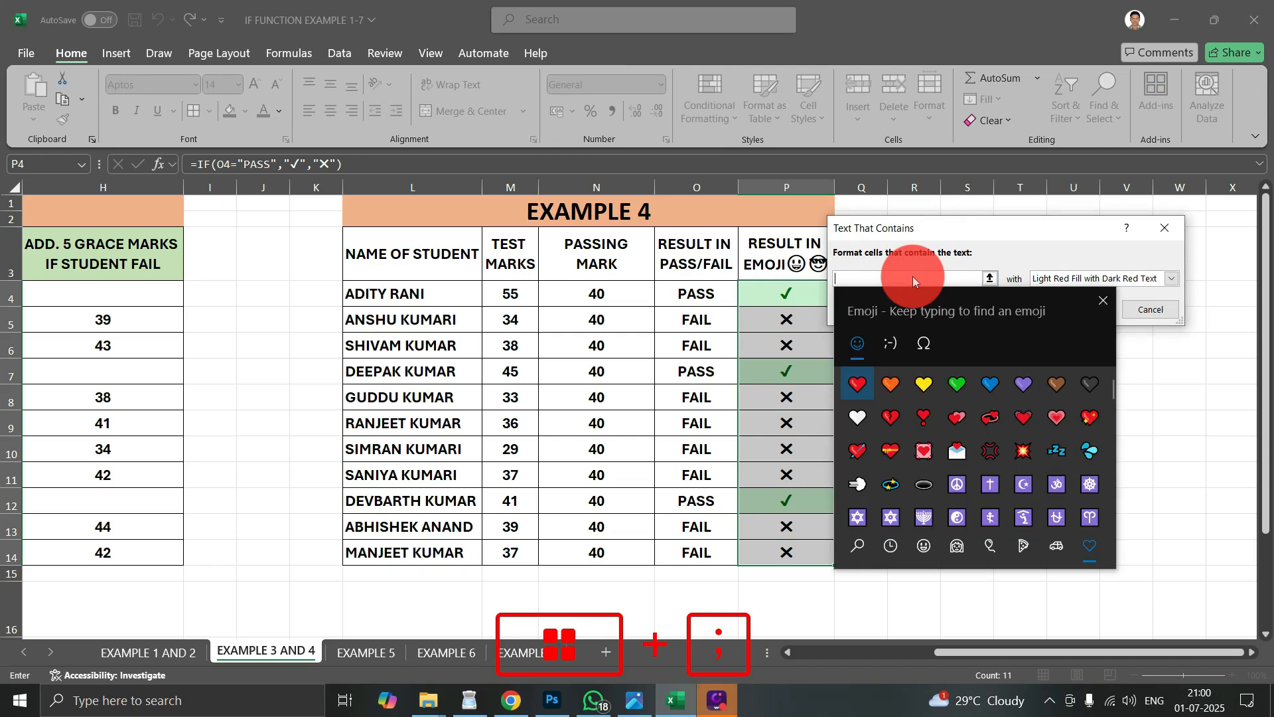
pyautogui.scroll(-10, 1035, 465)
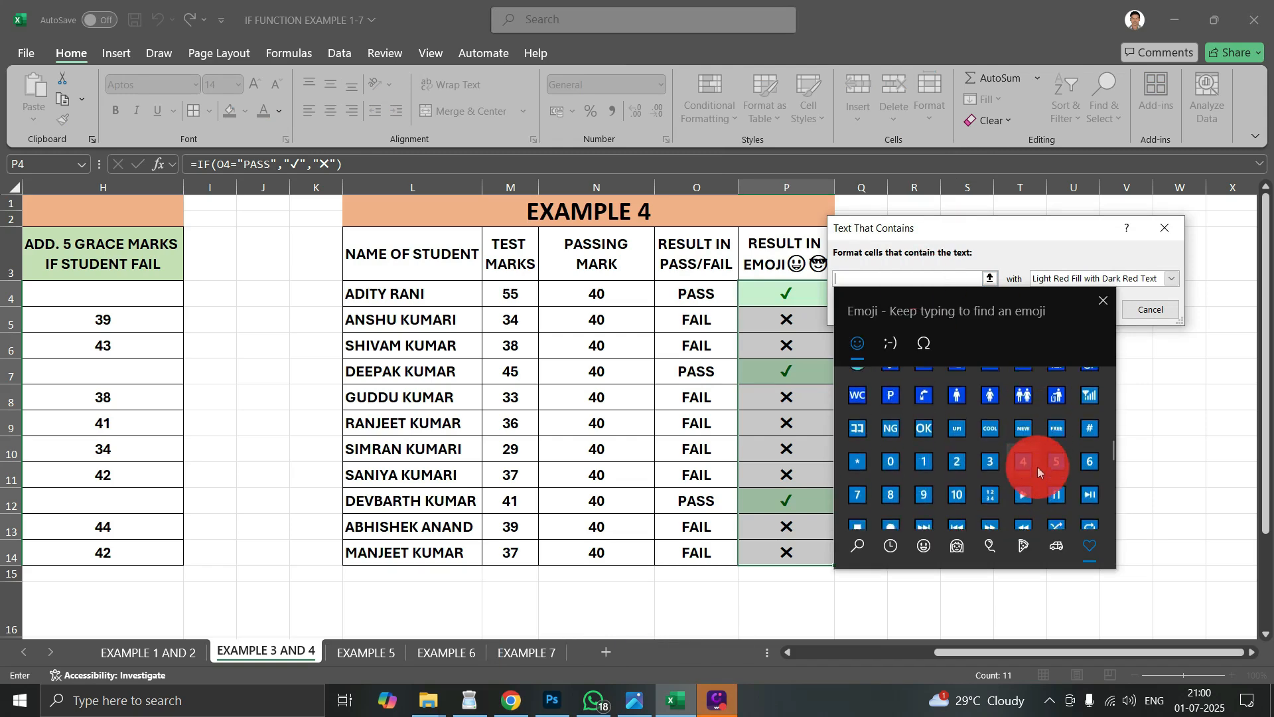
pyautogui.scroll(-5, 1030, 472)
pyautogui.click(924, 392)
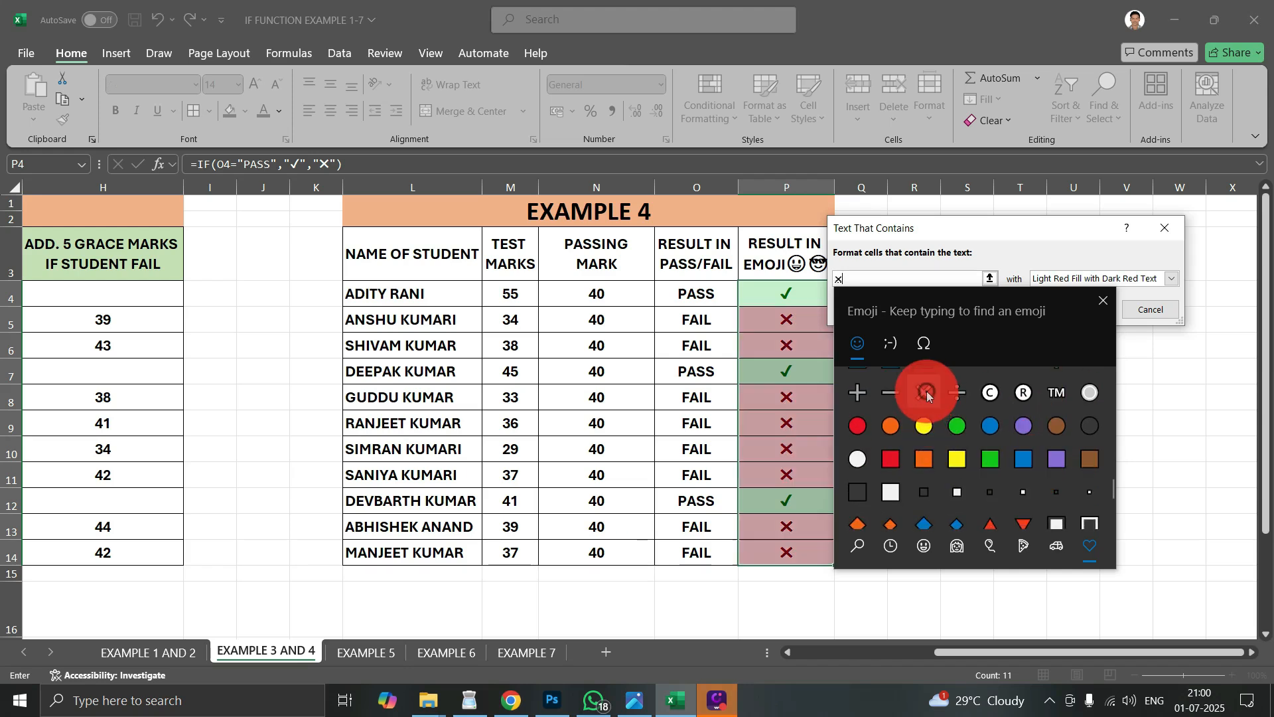
pyautogui.click(1101, 303)
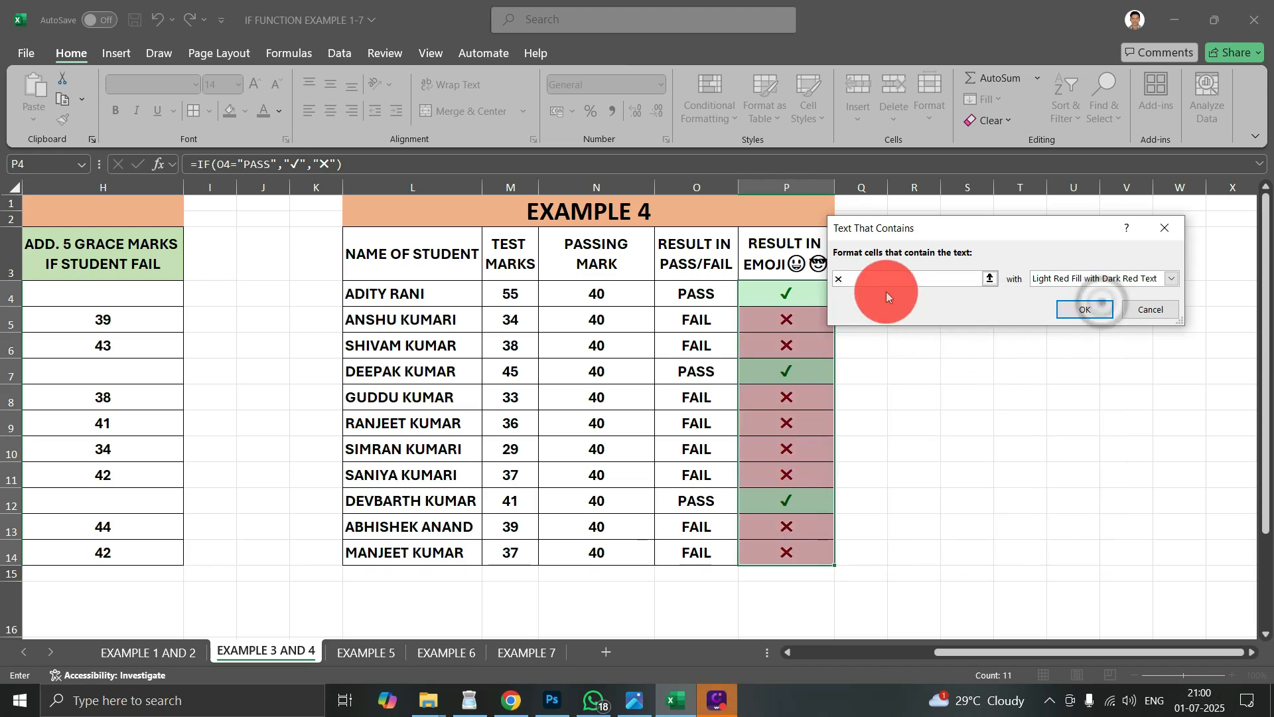
# - Apply Light Red Fill with Dark Red Text to the cells containing ✖ and review the formatted emoji results
pyautogui.click(1102, 279)
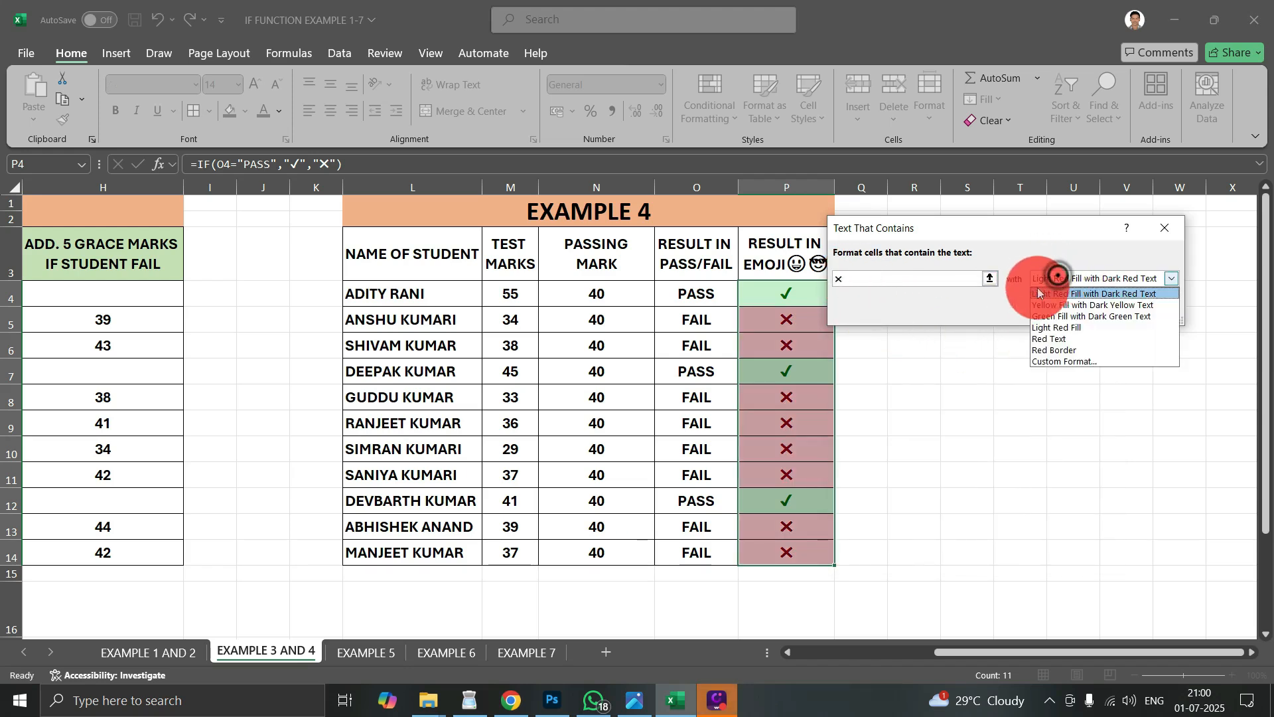
pyautogui.click(1105, 294)
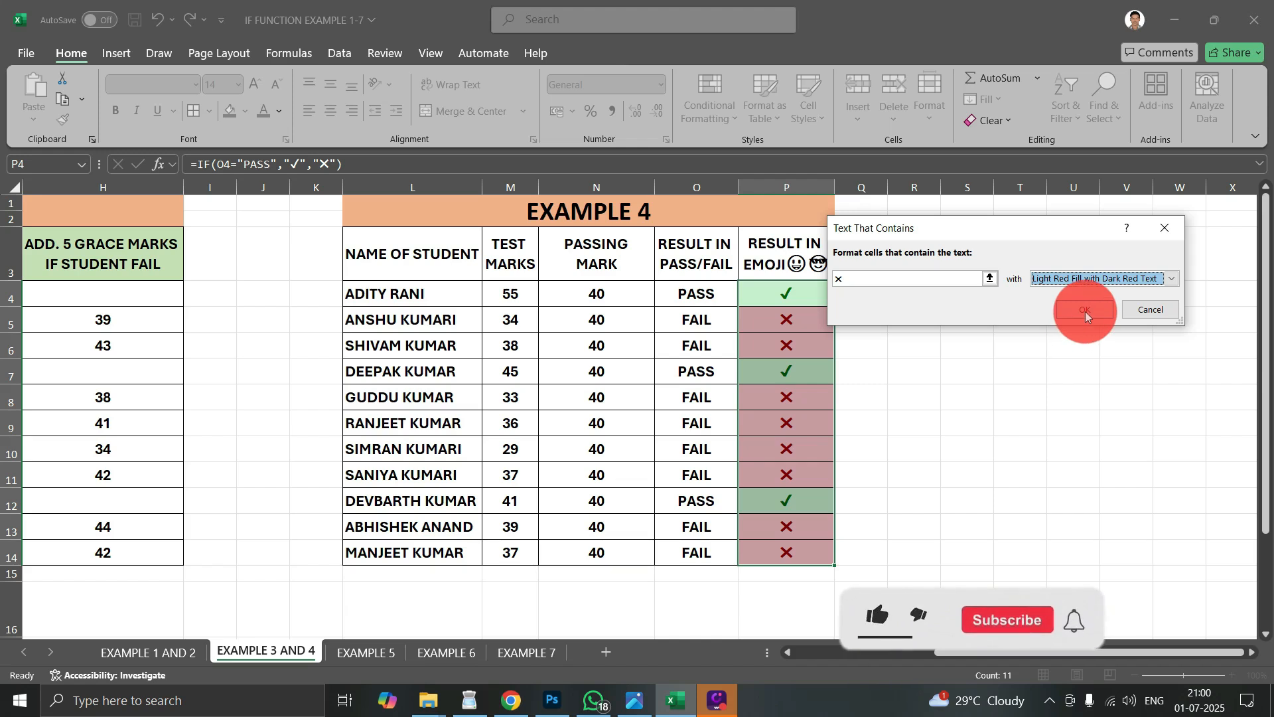
pyautogui.click(1085, 312)
pyautogui.click(1005, 431)
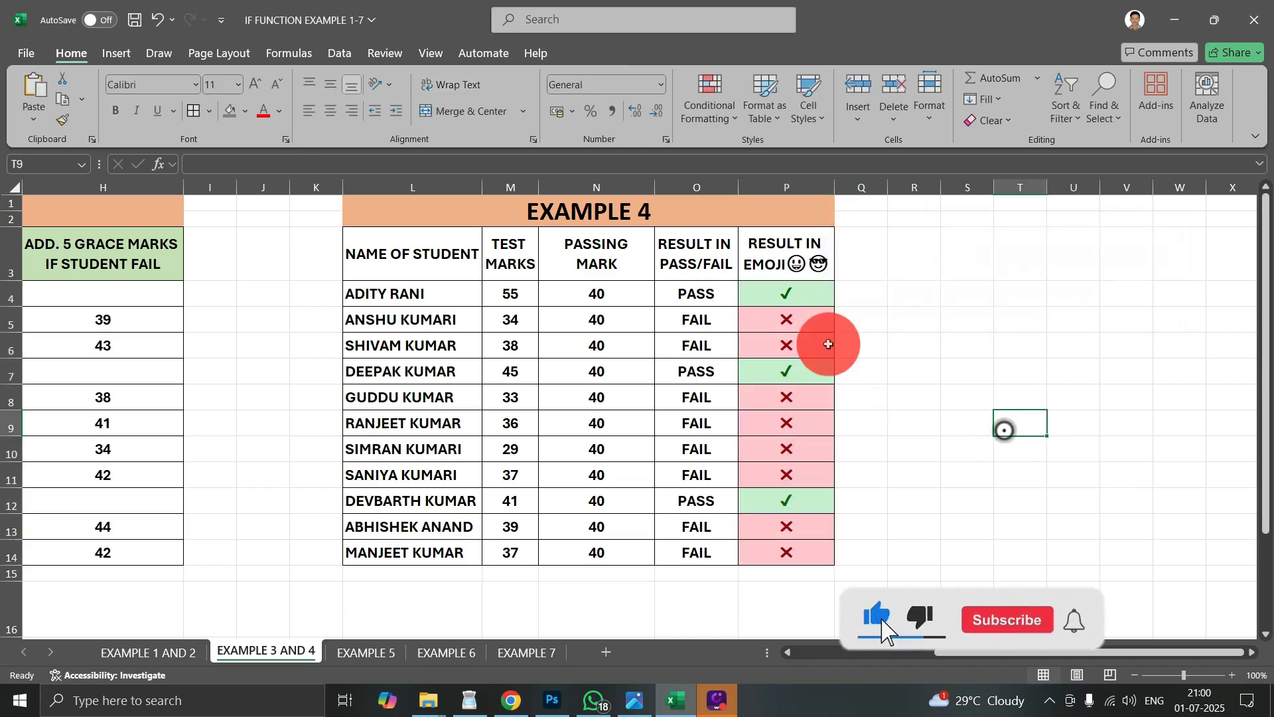
pyautogui.moveTo(757, 292); pyautogui.dragTo(781, 471)
pyautogui.click(937, 398)
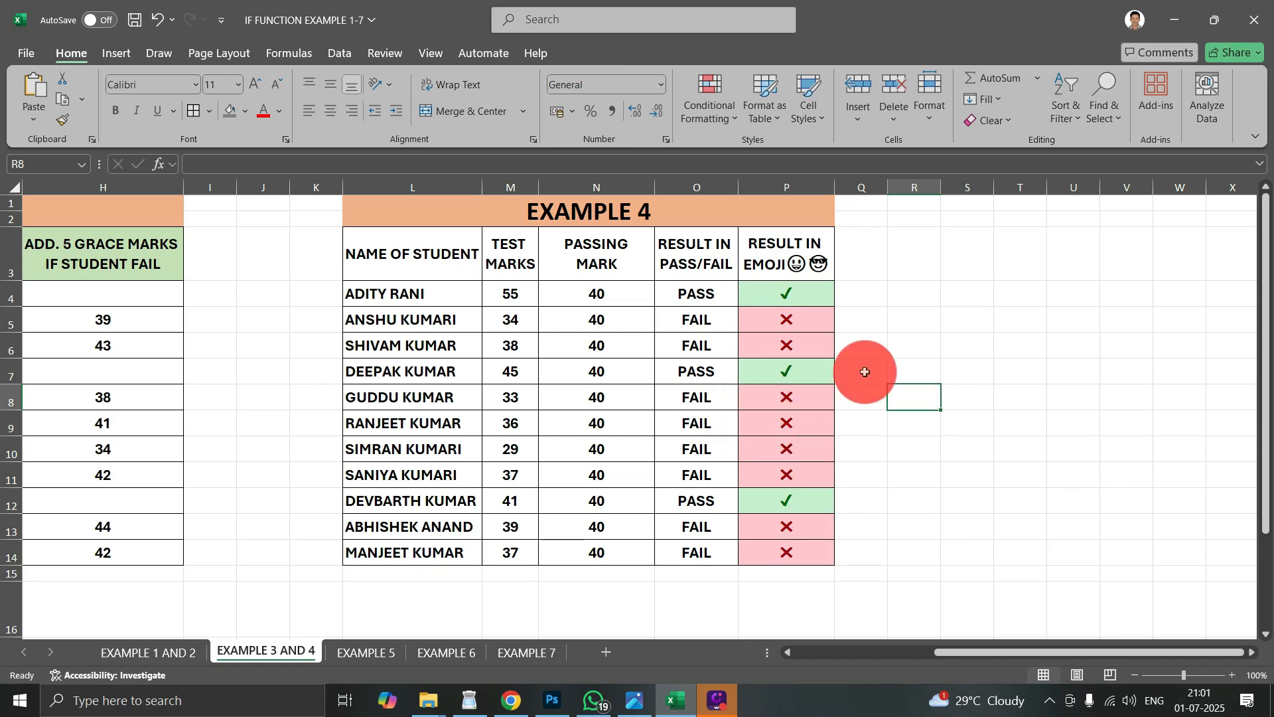
# - Open the EXAMPLE 5 sheet, look over its layout and slightly widen the WARD CHARGE column
pyautogui.click(377, 654)
pyautogui.click(773, 468)
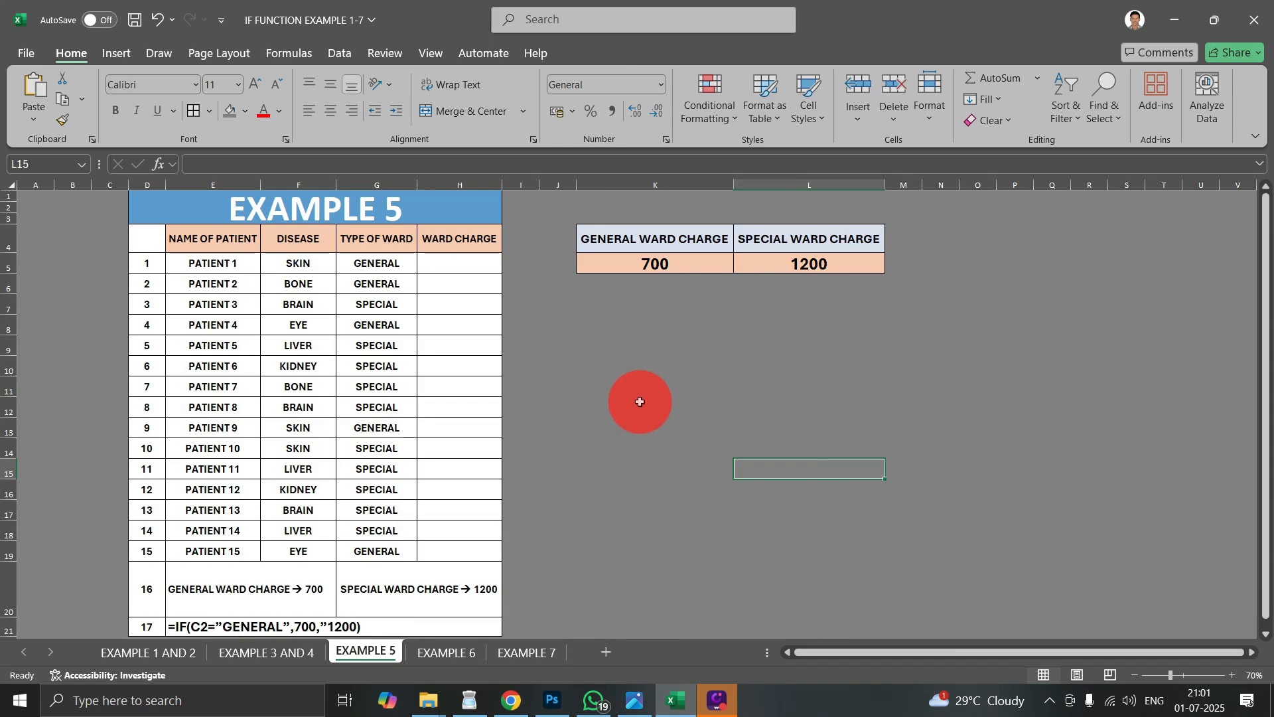
pyautogui.scroll(-1, 558, 412)
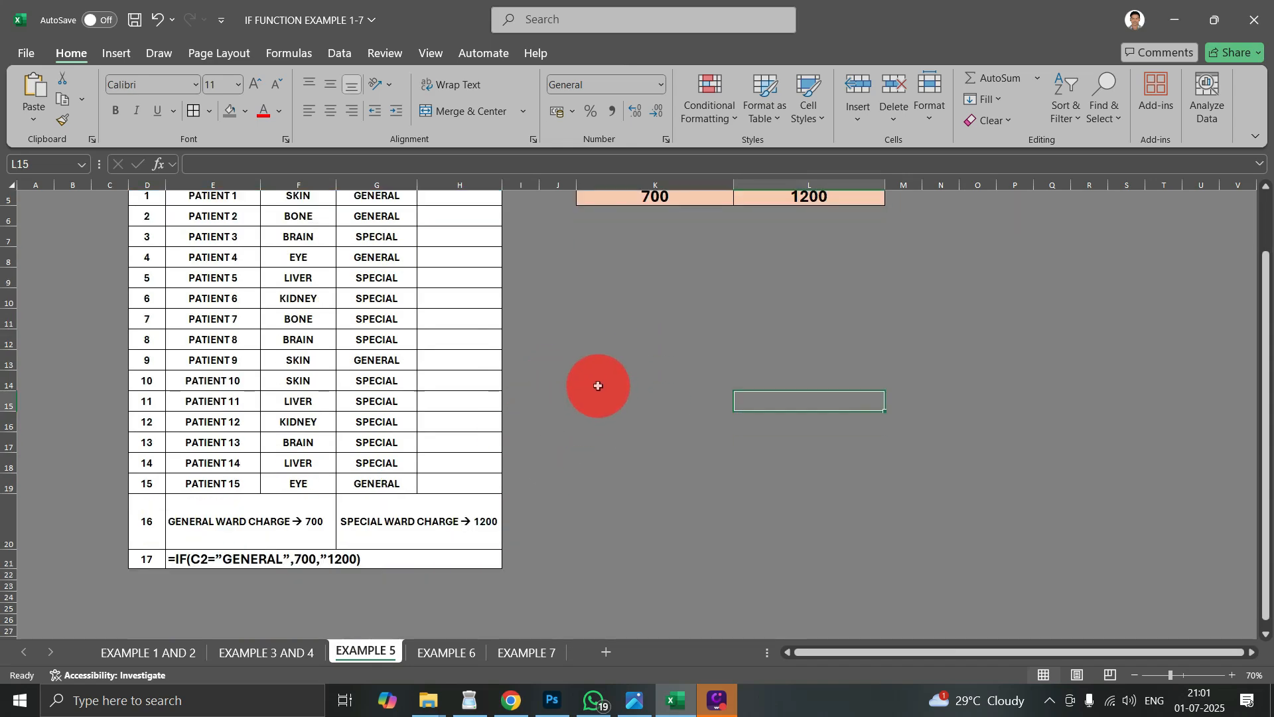
pyautogui.scroll(1, 596, 385)
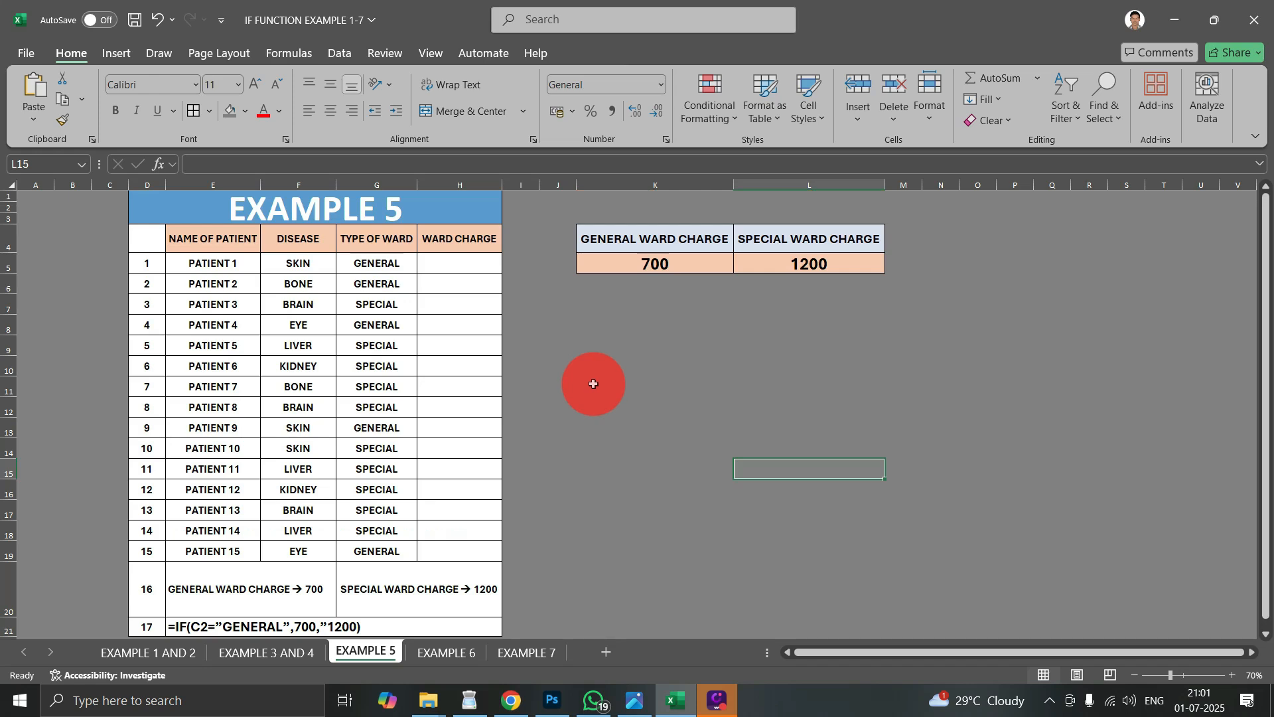
pyautogui.click(433, 363)
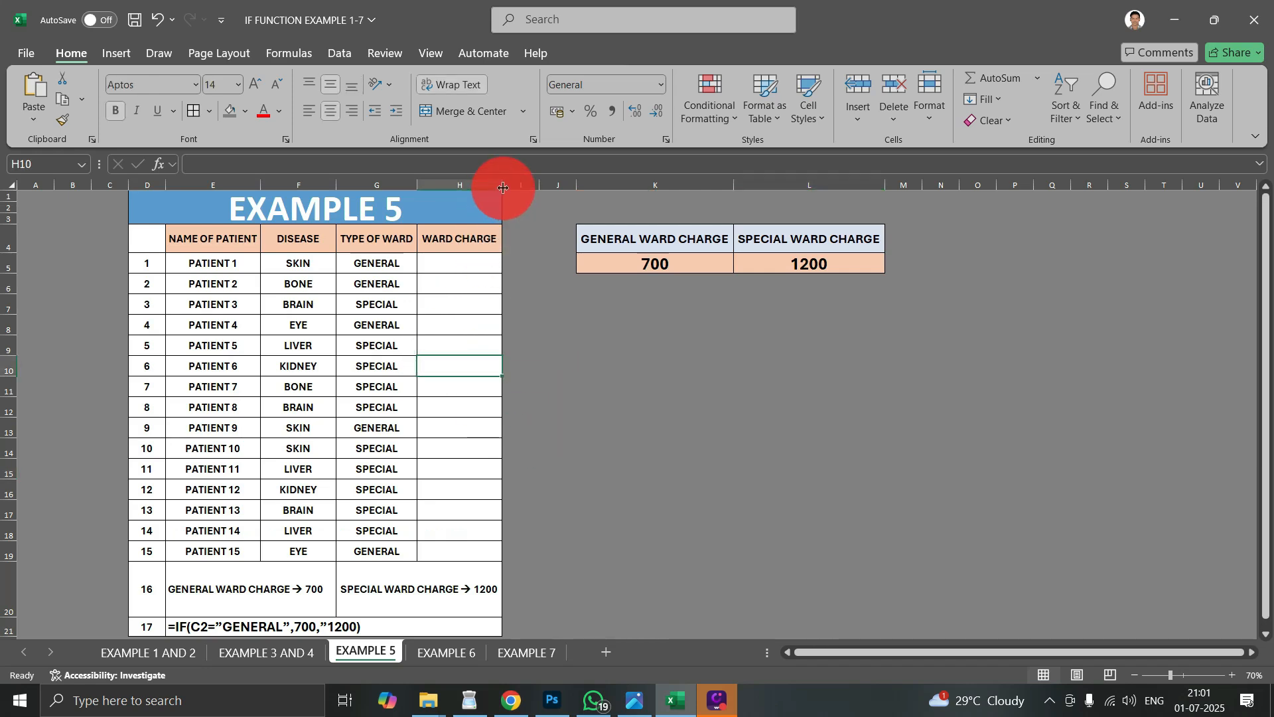
pyautogui.moveTo(502, 188); pyautogui.dragTo(506, 188)
pyautogui.click(579, 331)
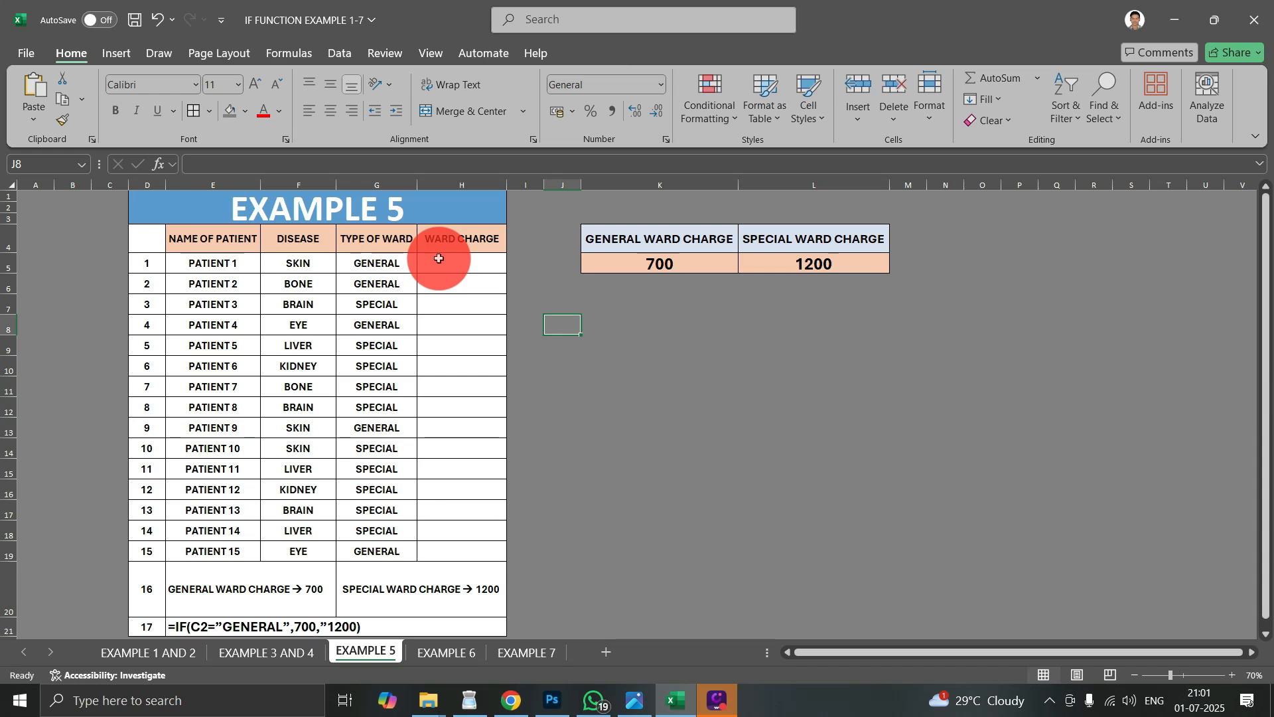
# - Examine the patient names, diseases and ward types in the EXAMPLE 5 table and the general and special ward charges beside it
pyautogui.click(310, 202)
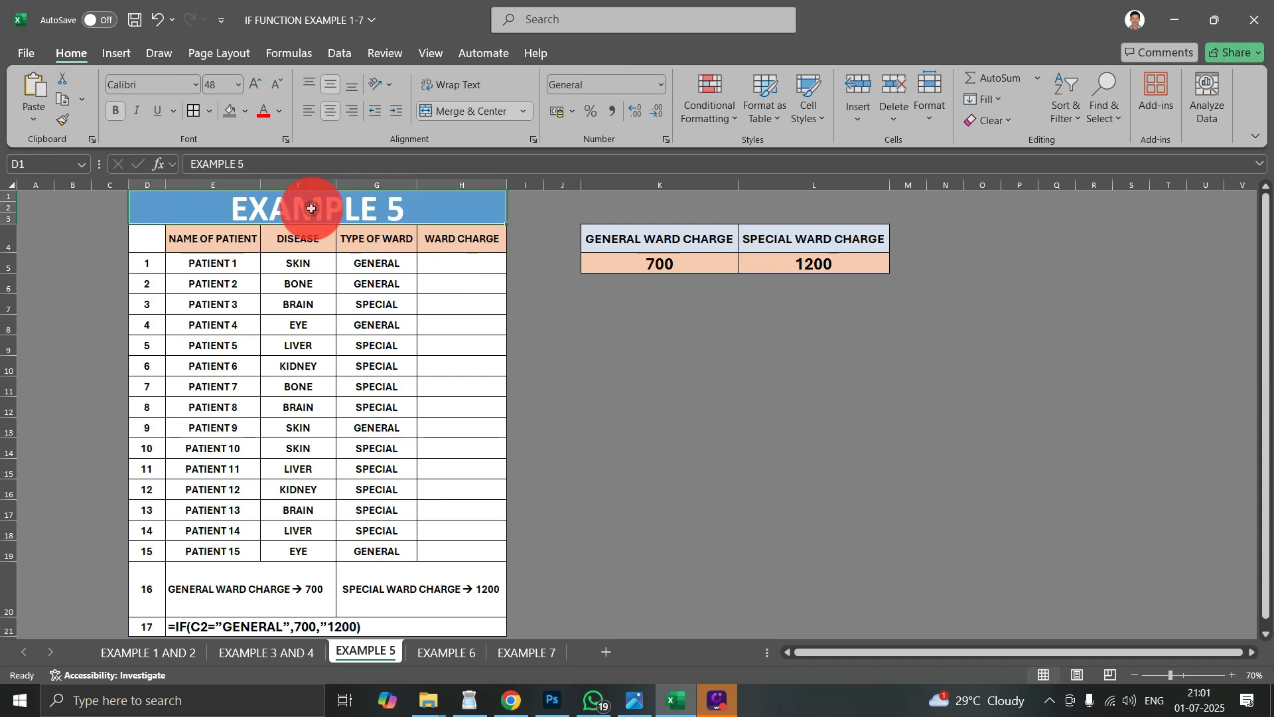
pyautogui.click(192, 246)
pyautogui.moveTo(199, 264); pyautogui.dragTo(208, 553)
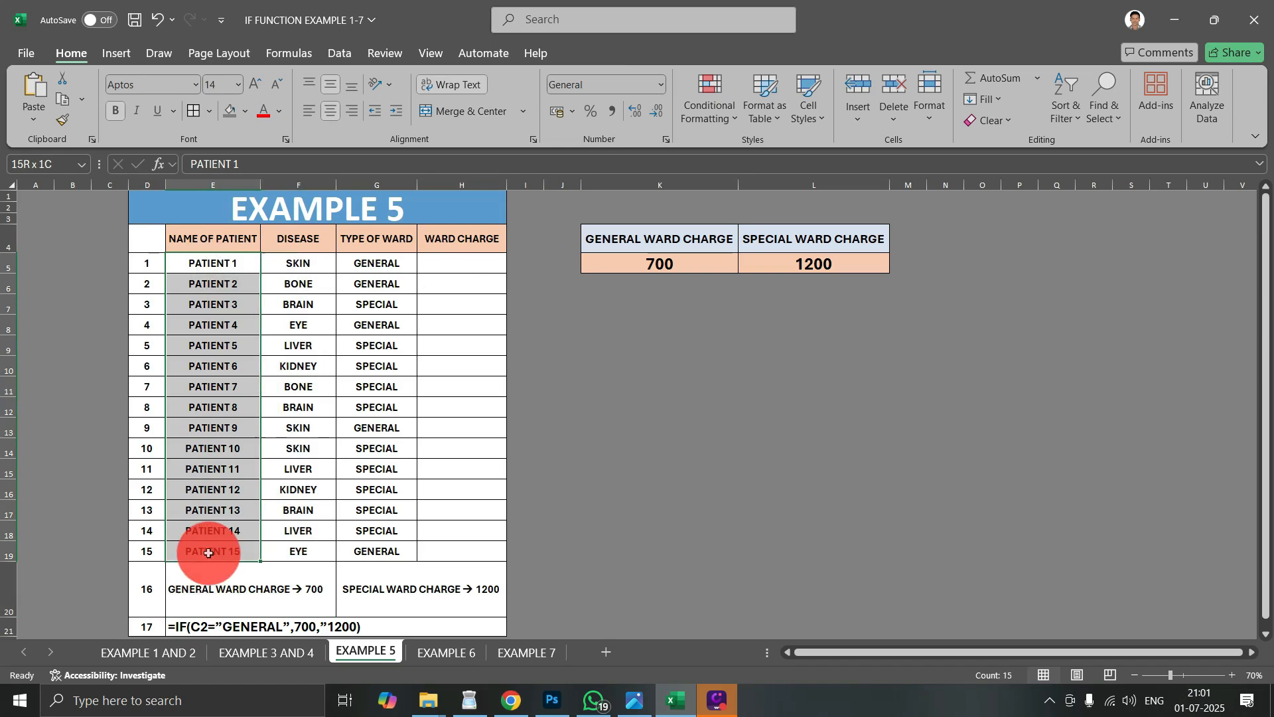
pyautogui.moveTo(292, 265); pyautogui.dragTo(289, 545)
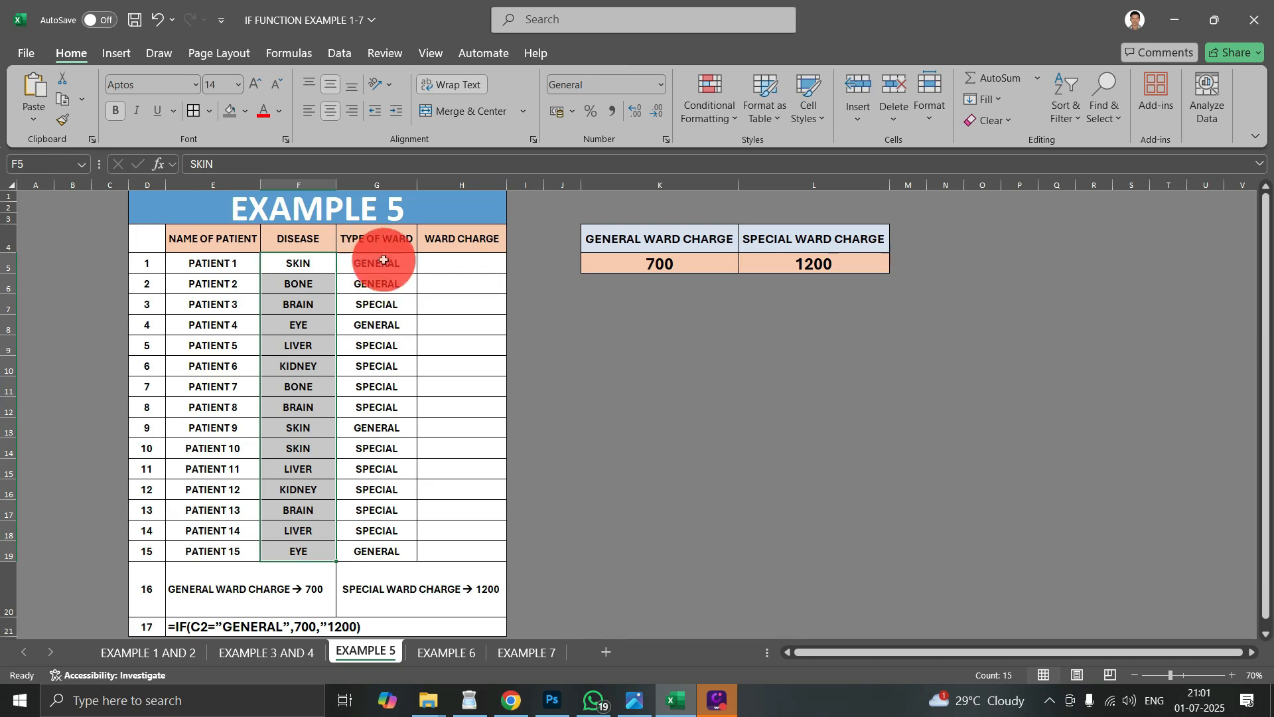
pyautogui.moveTo(387, 264); pyautogui.dragTo(387, 469)
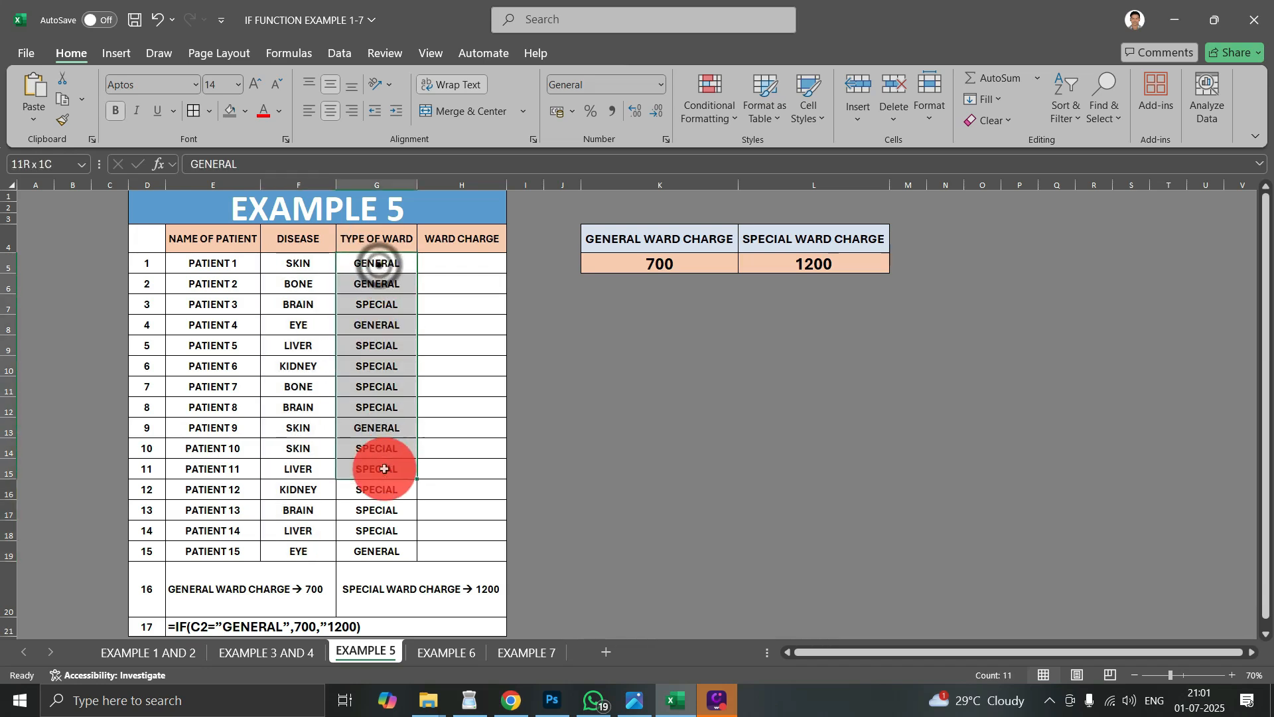
pyautogui.click(515, 323)
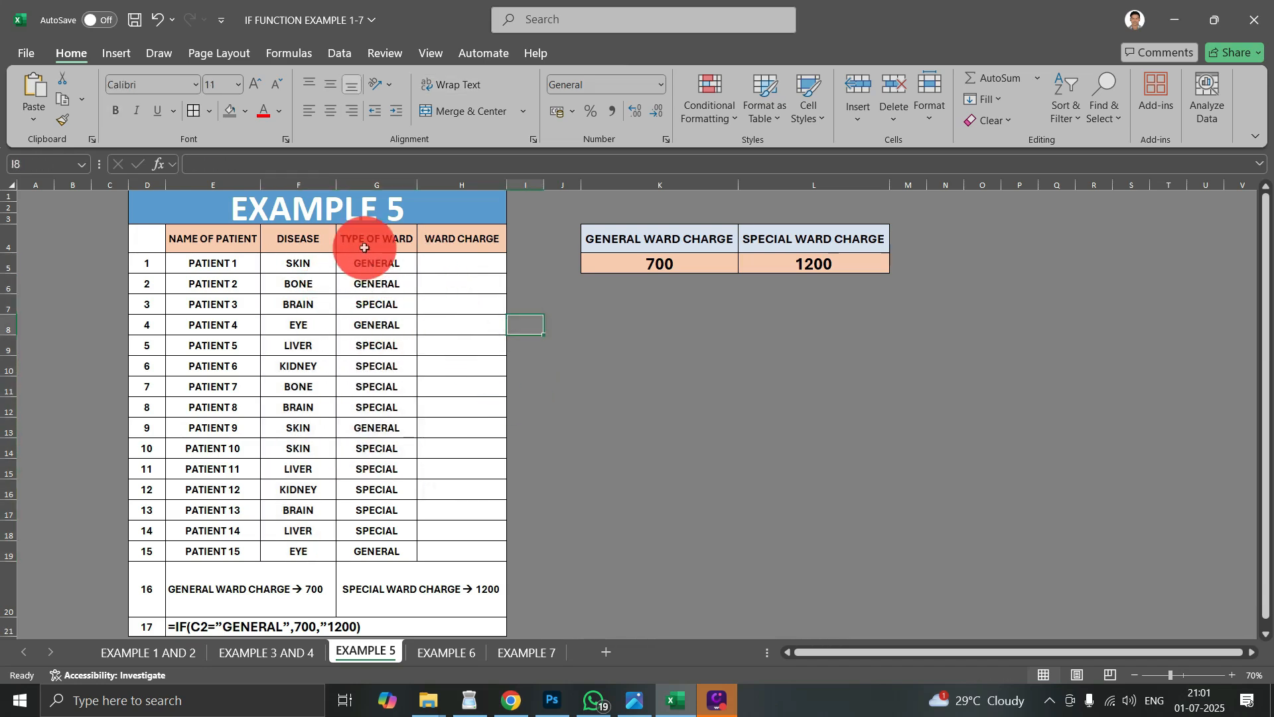
pyautogui.moveTo(637, 246); pyautogui.dragTo(653, 259)
pyautogui.click(811, 250)
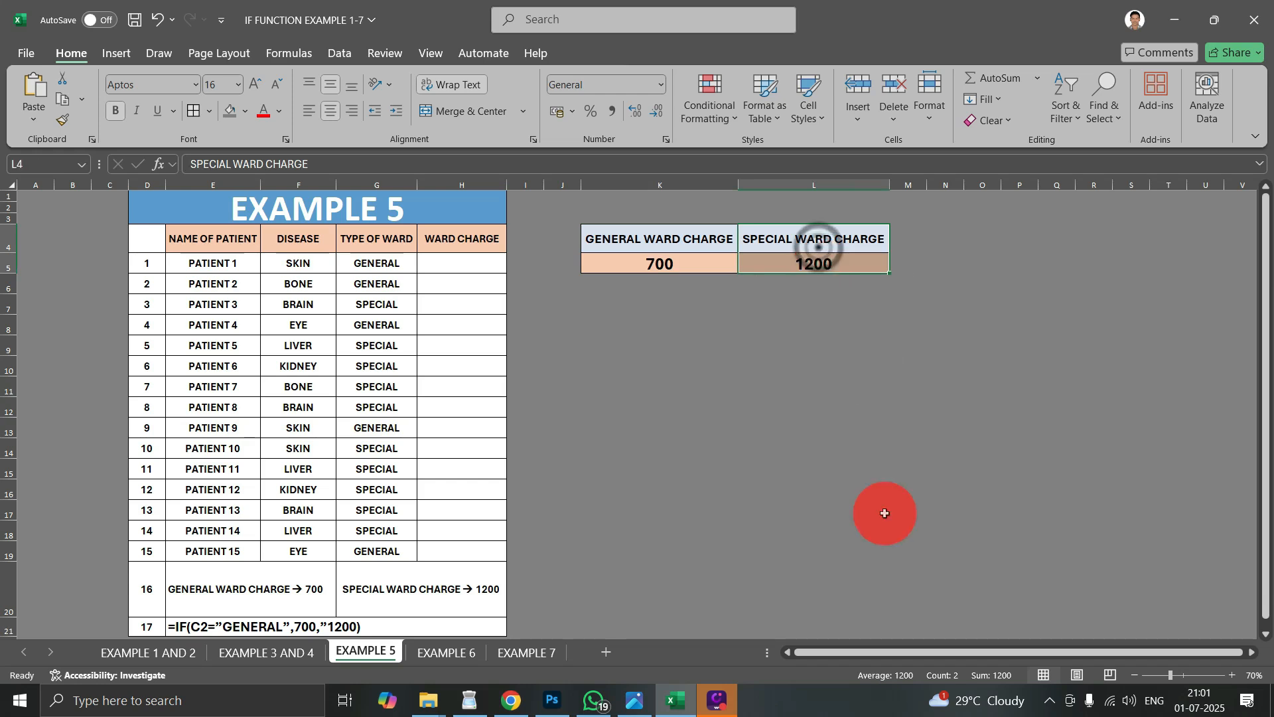
pyautogui.click(866, 543)
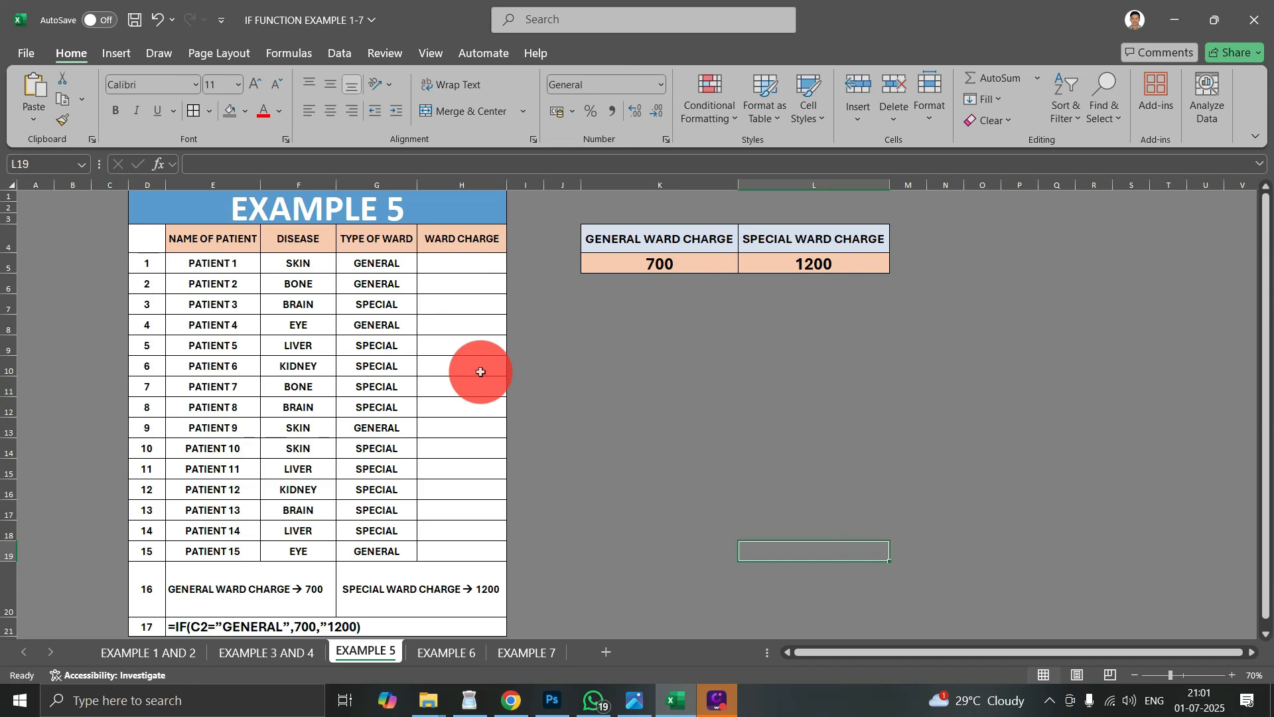
# - Begin an IF formula in H5 with the logical test G5="GENERAL"
pyautogui.click(444, 263)
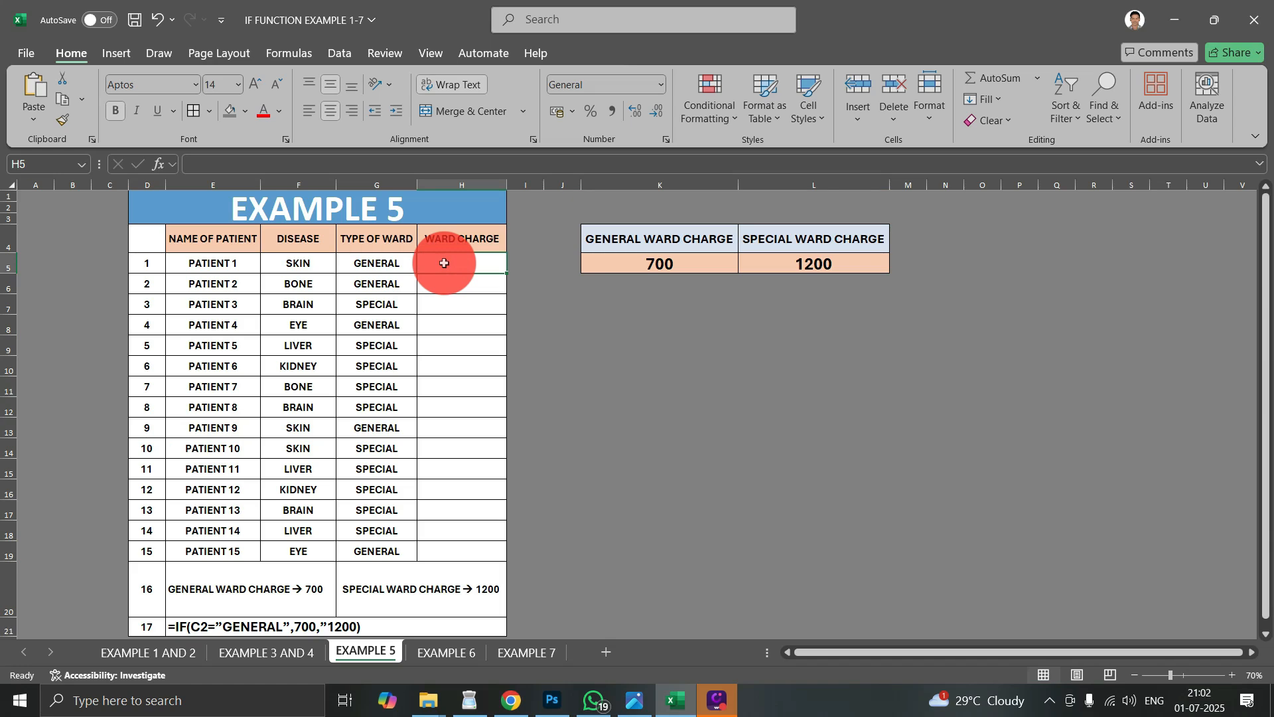
pyautogui.write('=')
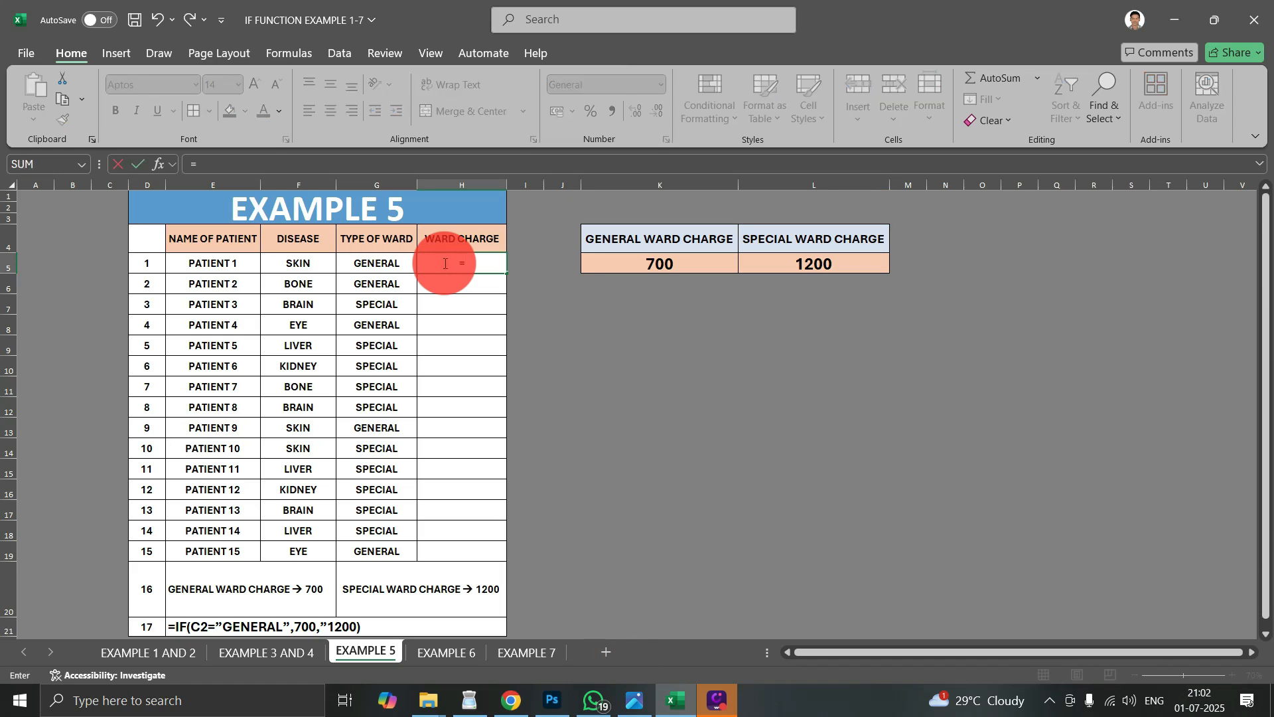
pyautogui.write('IF')
pyautogui.press('Tab')
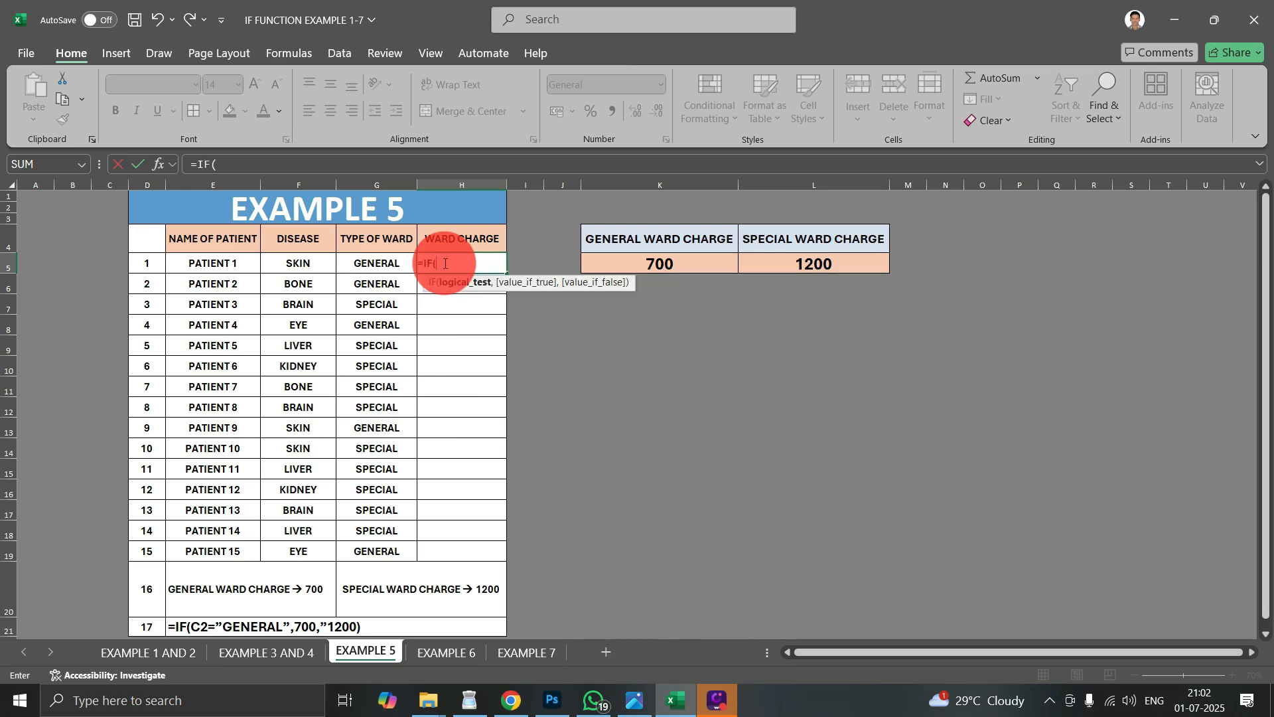
pyautogui.click(369, 264)
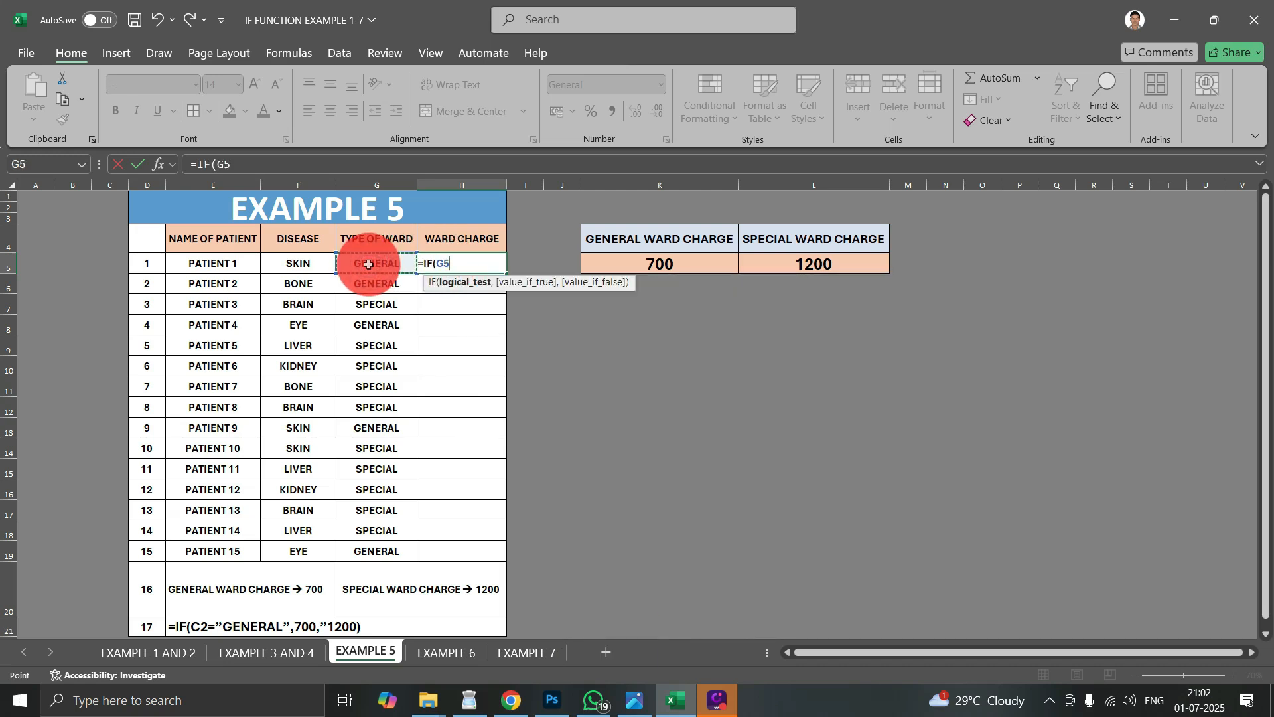
pyautogui.write('="')
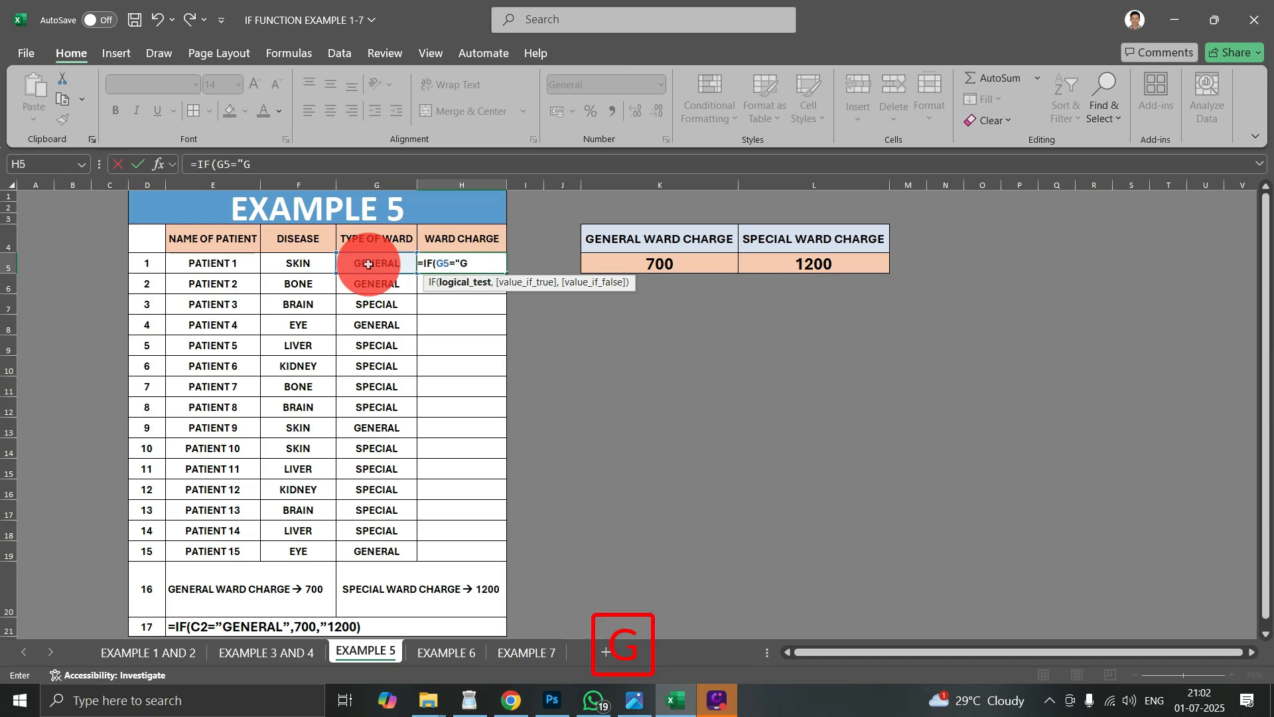
pyautogui.write('GENERAL')
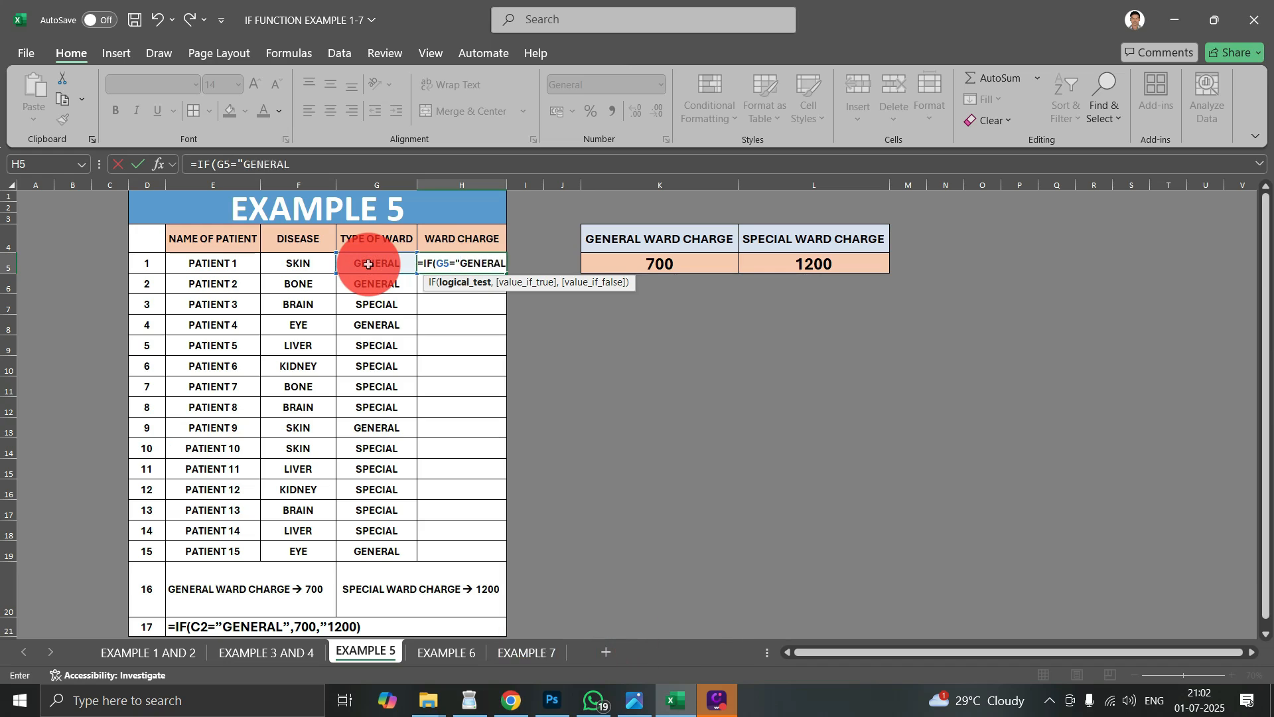
pyautogui.write('",')
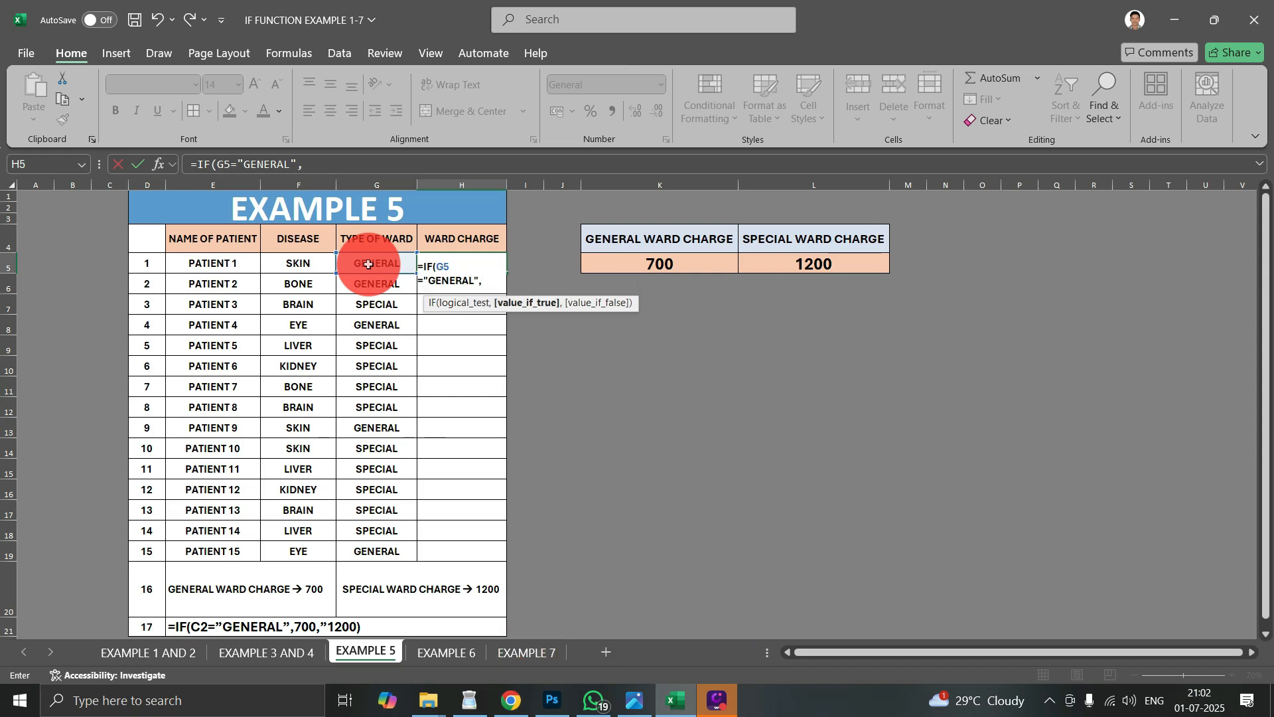
# - Complete the IF formula in H5 with K5 as the value if true and L5 as the value if false
pyautogui.click(669, 265)
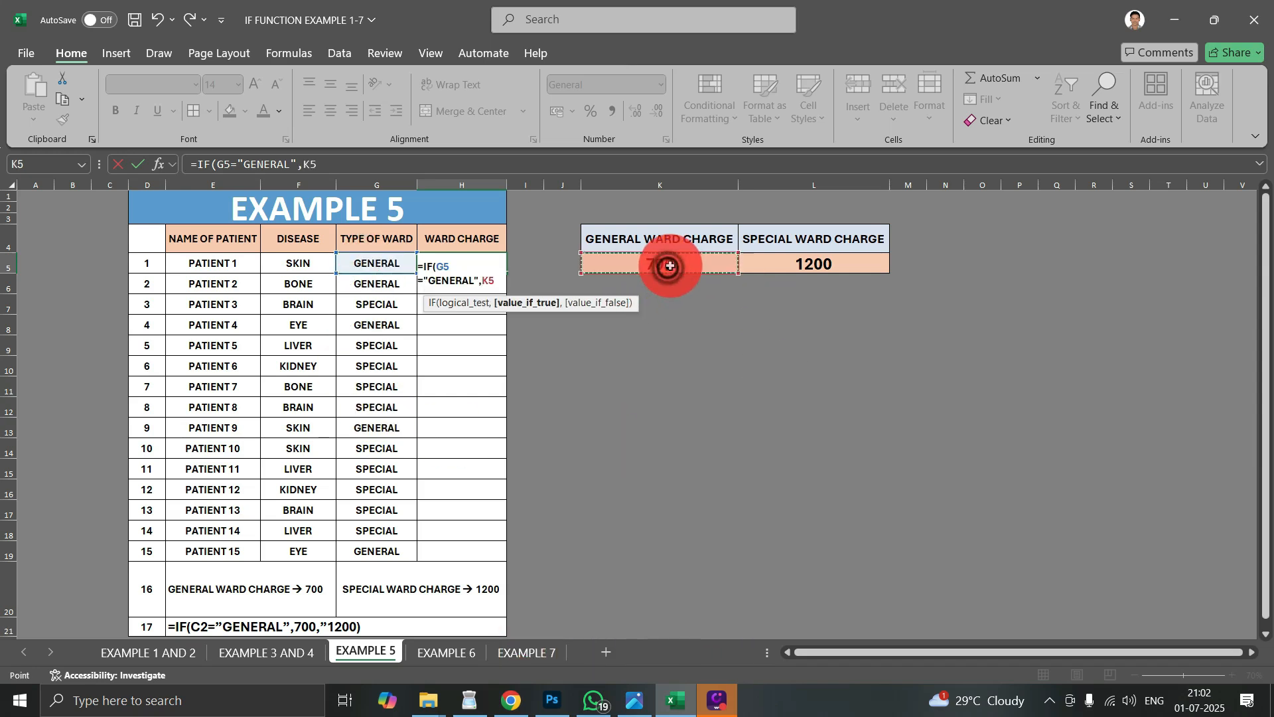
pyautogui.write(',')
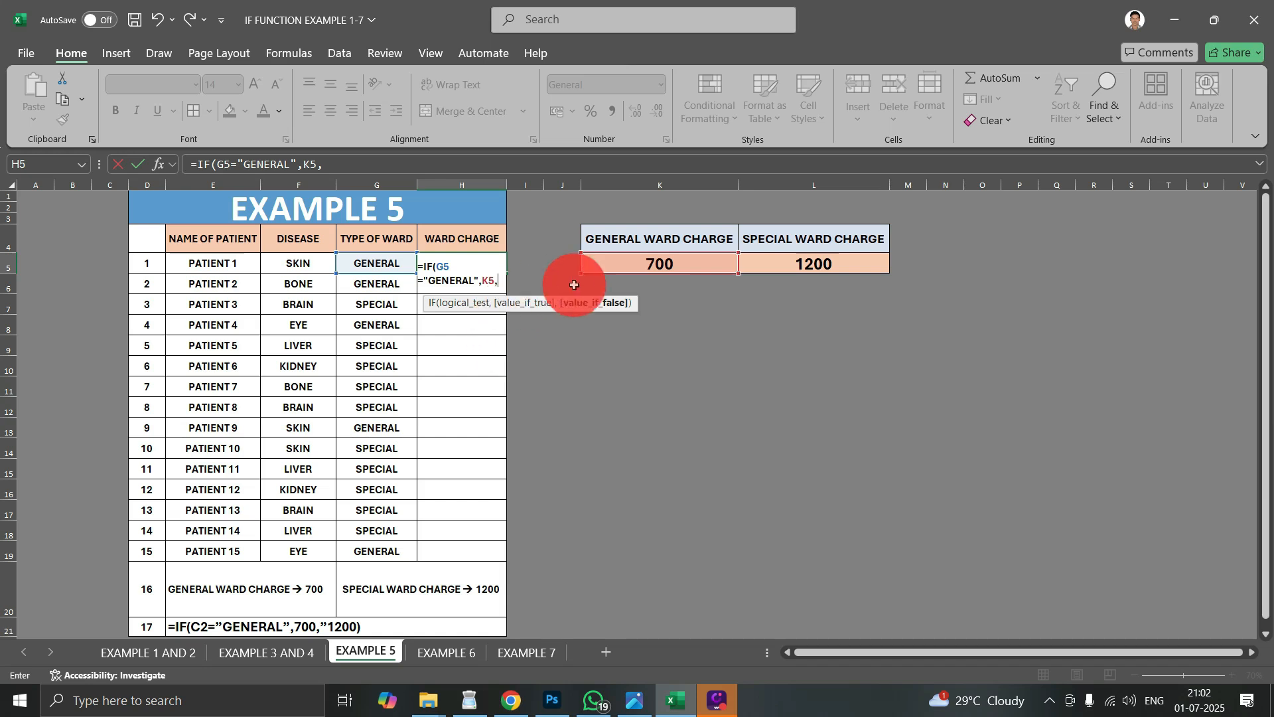
pyautogui.click(812, 264)
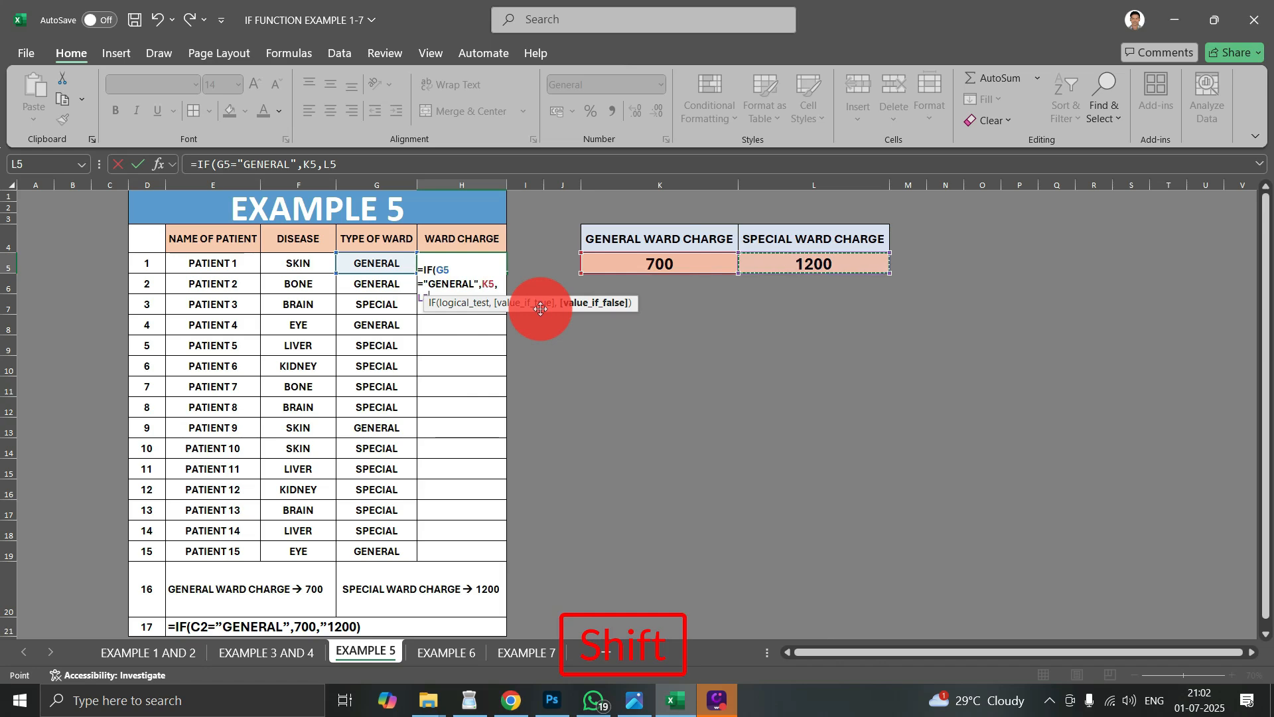
pyautogui.write(')')
pyautogui.press('Return')
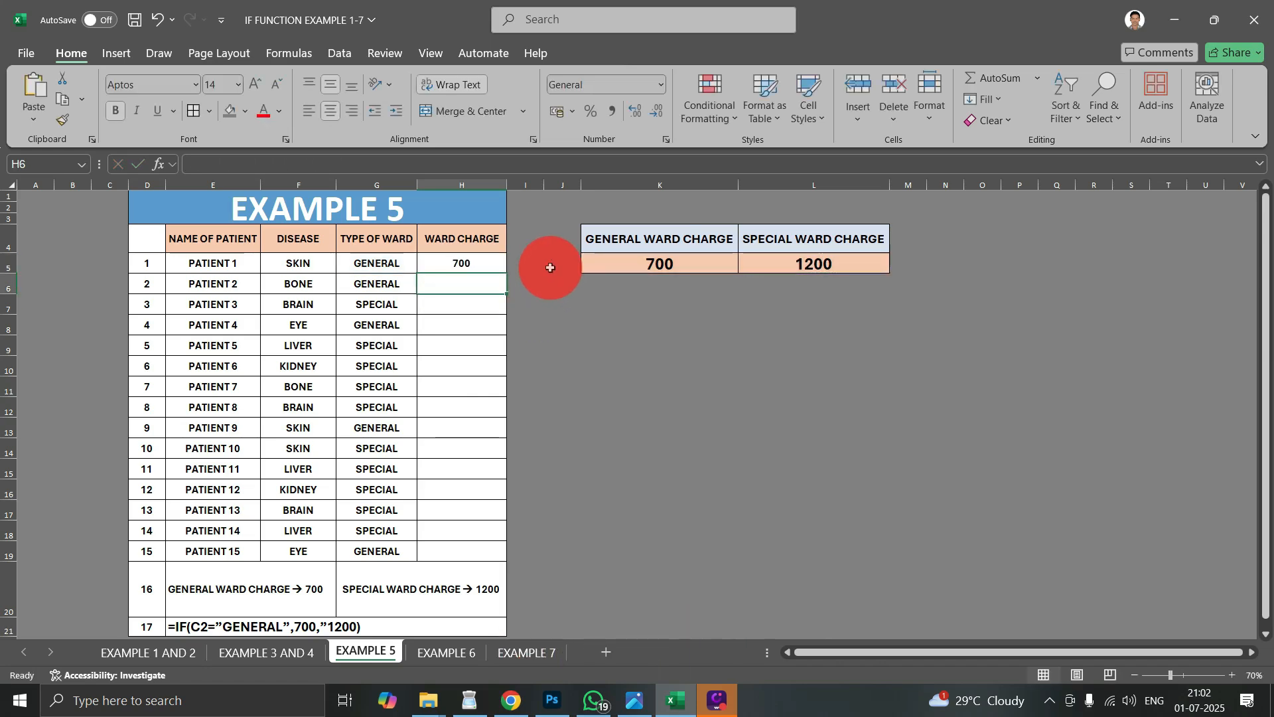
pyautogui.click(380, 263)
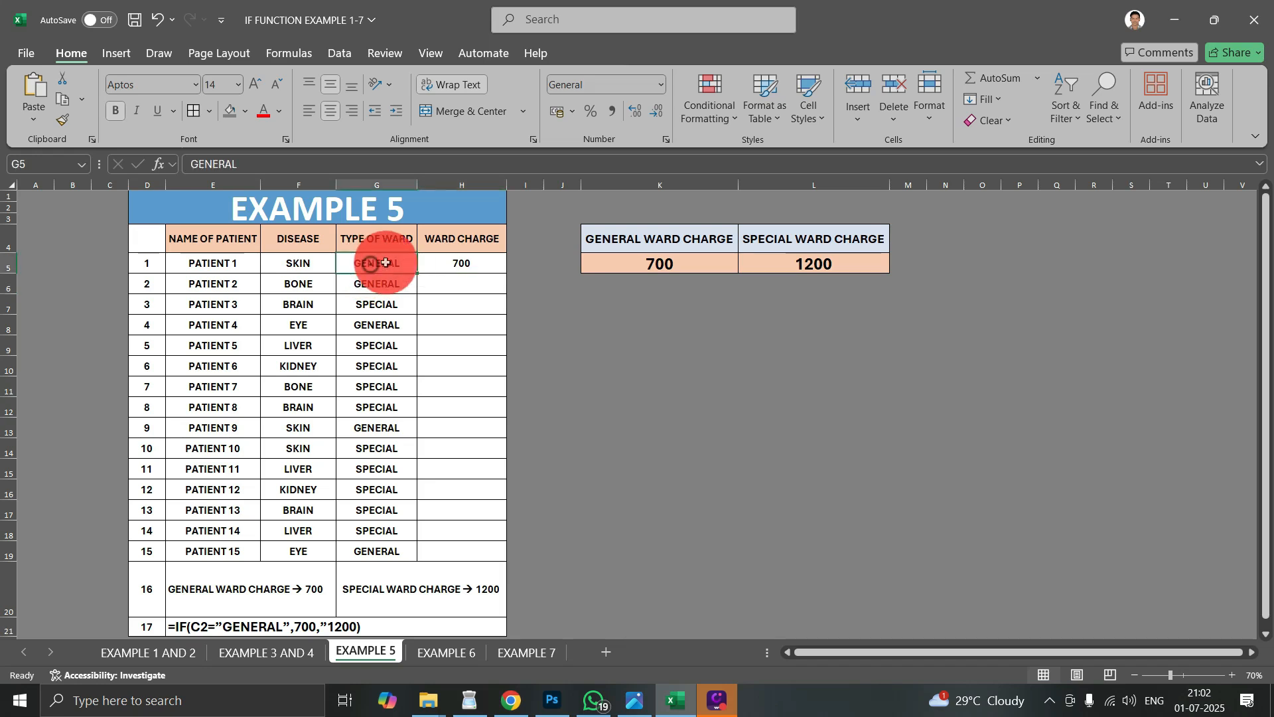
# - Fill the relative-reference ward charge formula from H5 down to H19
pyautogui.click(459, 264)
pyautogui.moveTo(506, 272); pyautogui.dragTo(492, 499)
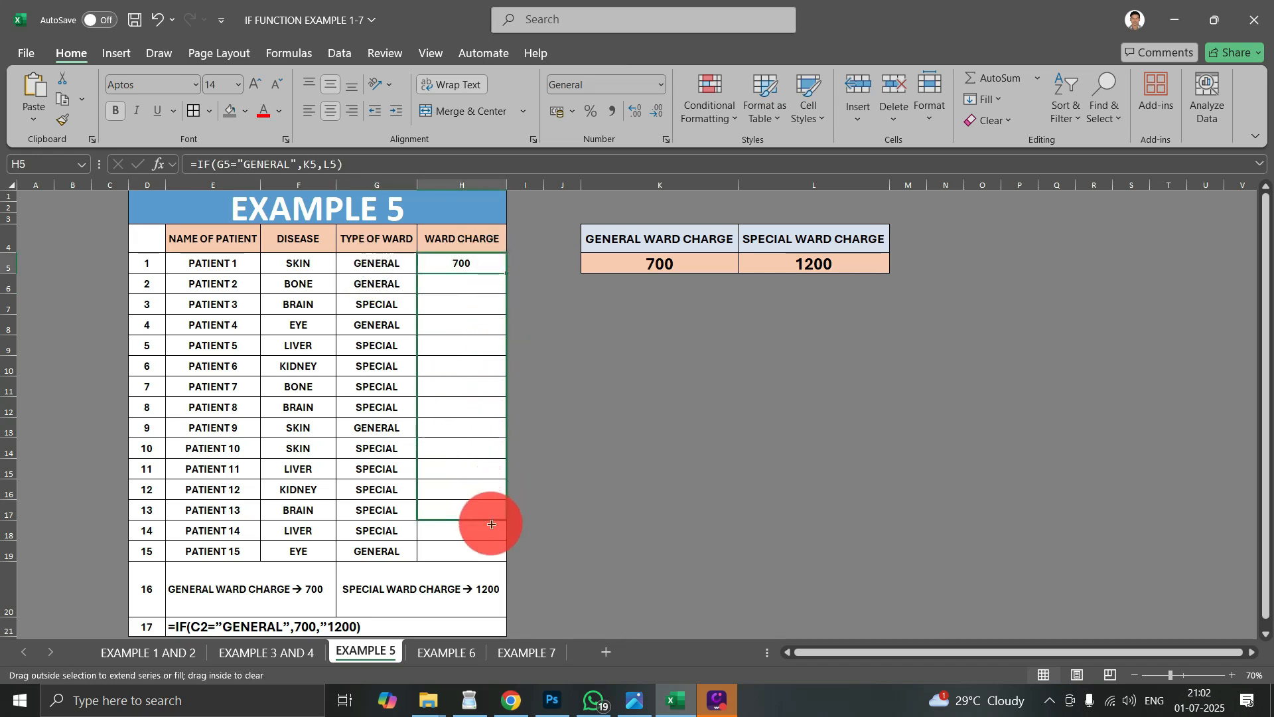
pyautogui.moveTo(486, 556); pyautogui.dragTo(550, 547)
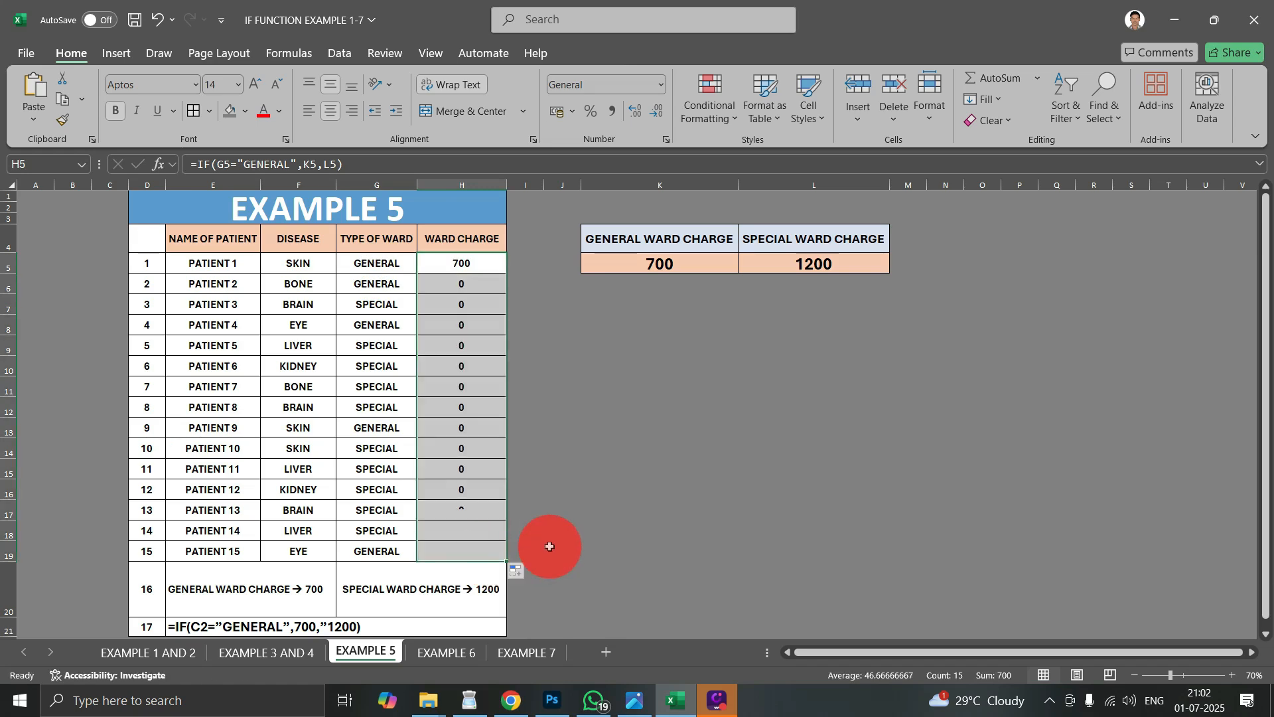
pyautogui.click(565, 428)
# - Compare the charge cell references in H5 with those in the copied WARD CHARGE formulas further down the column
pyautogui.doubleClick(476, 285)
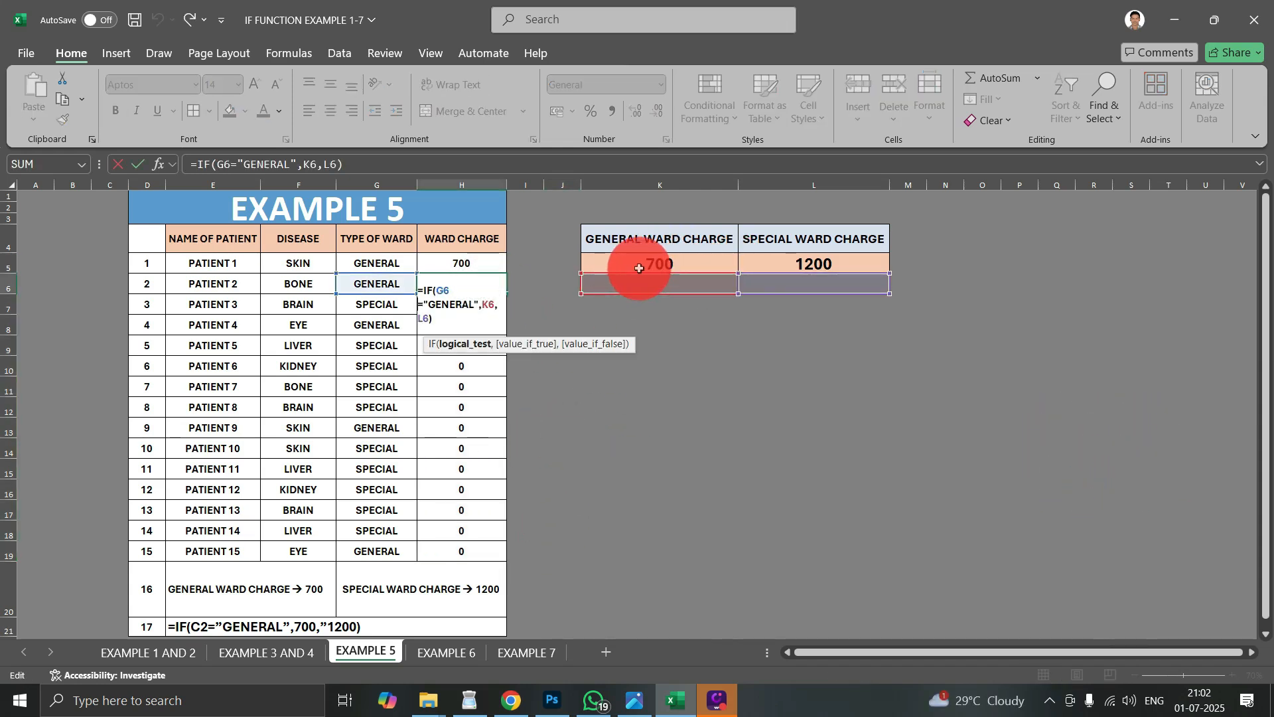
pyautogui.doubleClick(467, 262)
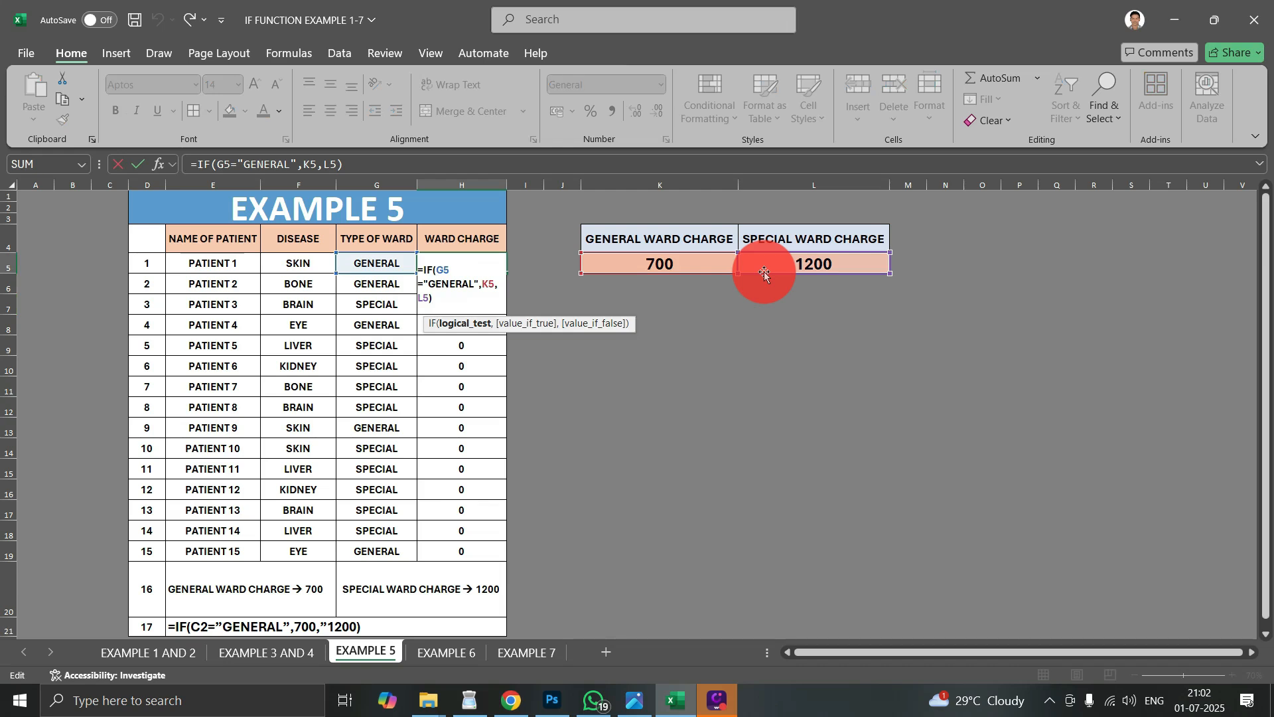
pyautogui.press('Return')
pyautogui.doubleClick(470, 286)
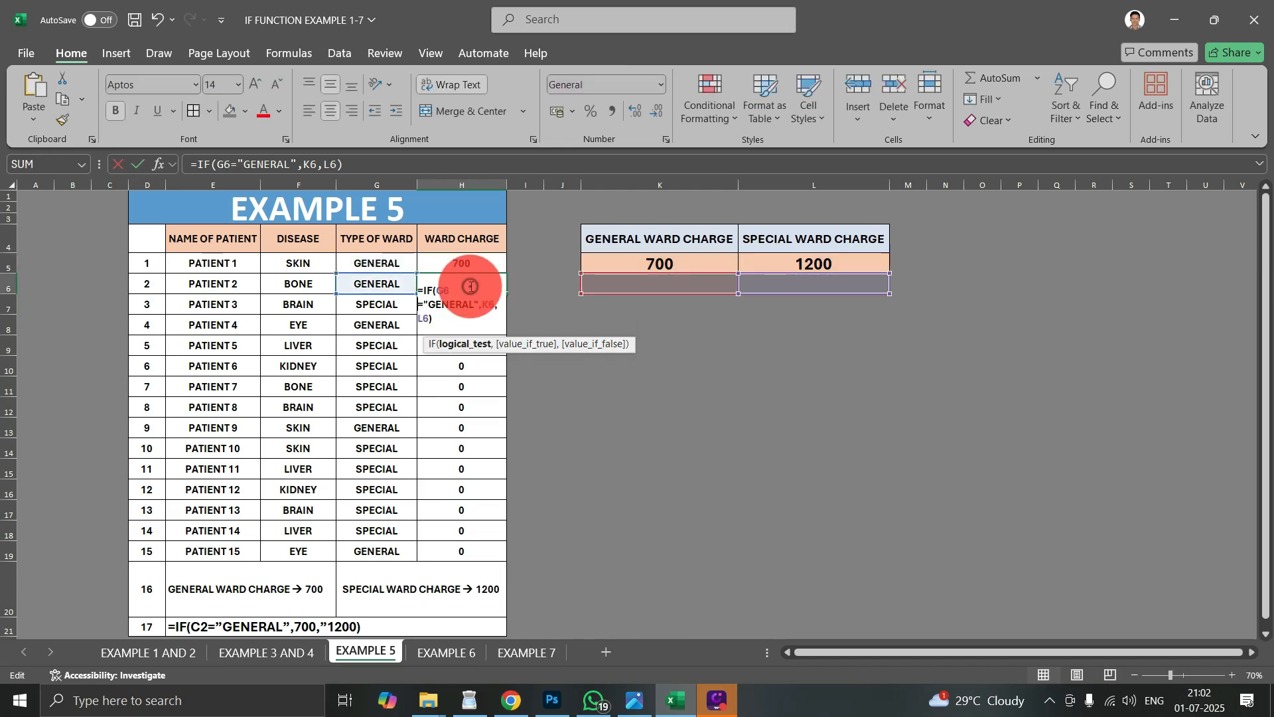
pyautogui.press('Return')
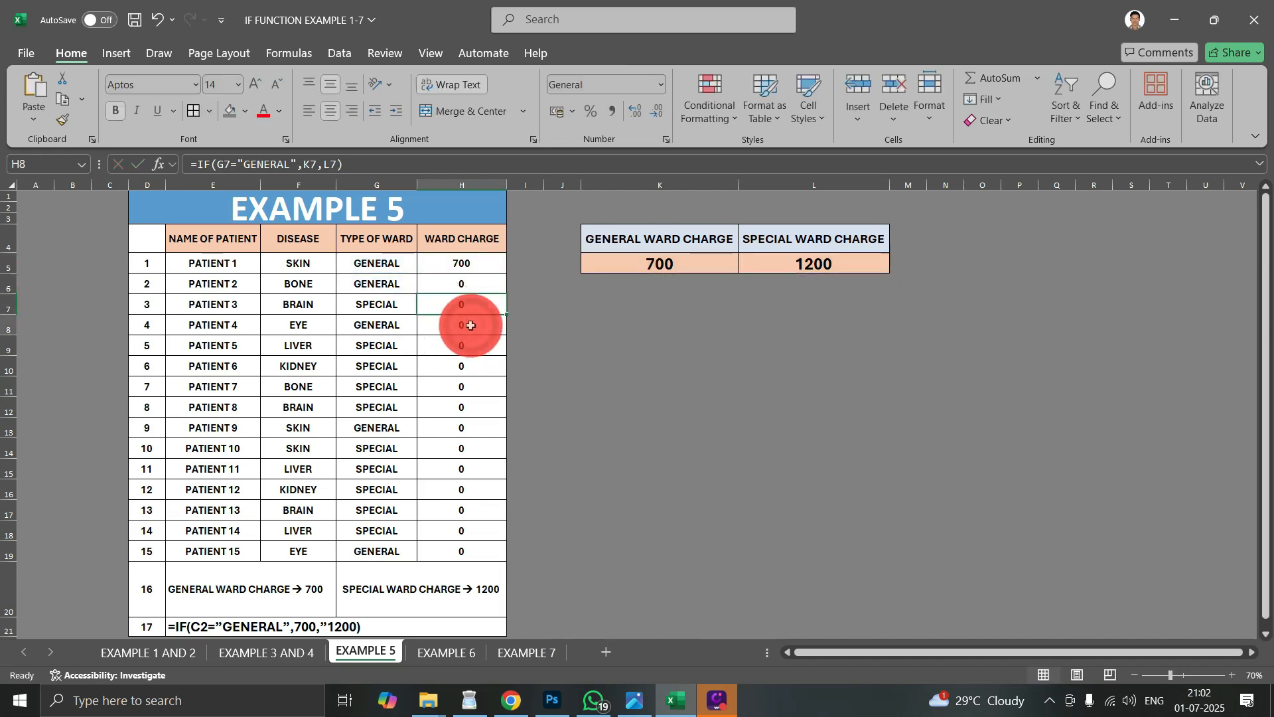
pyautogui.doubleClick(470, 325)
pyautogui.press('Return')
pyautogui.doubleClick(475, 385)
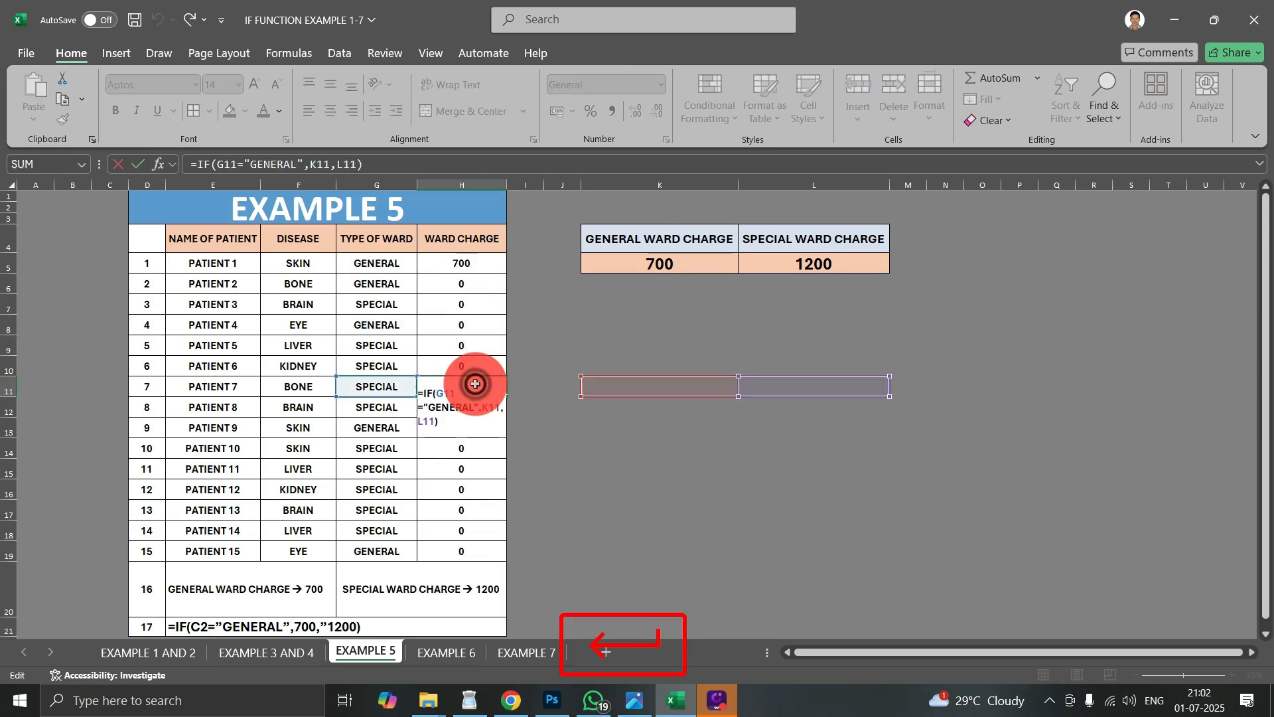
pyautogui.press('Return')
pyautogui.doubleClick(484, 449)
pyautogui.press('Return')
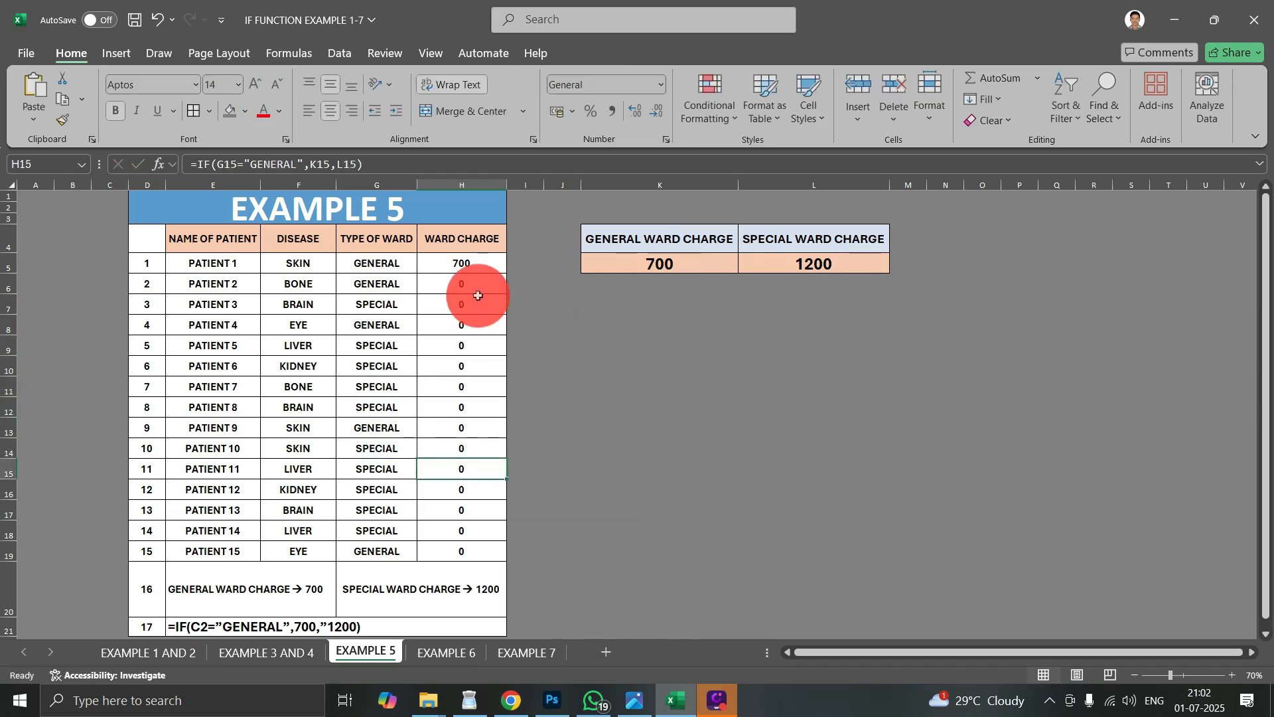
# - Clear the copied ward charge formulas from H6:H19
pyautogui.moveTo(473, 283); pyautogui.dragTo(477, 550)
pyautogui.press('Delete')
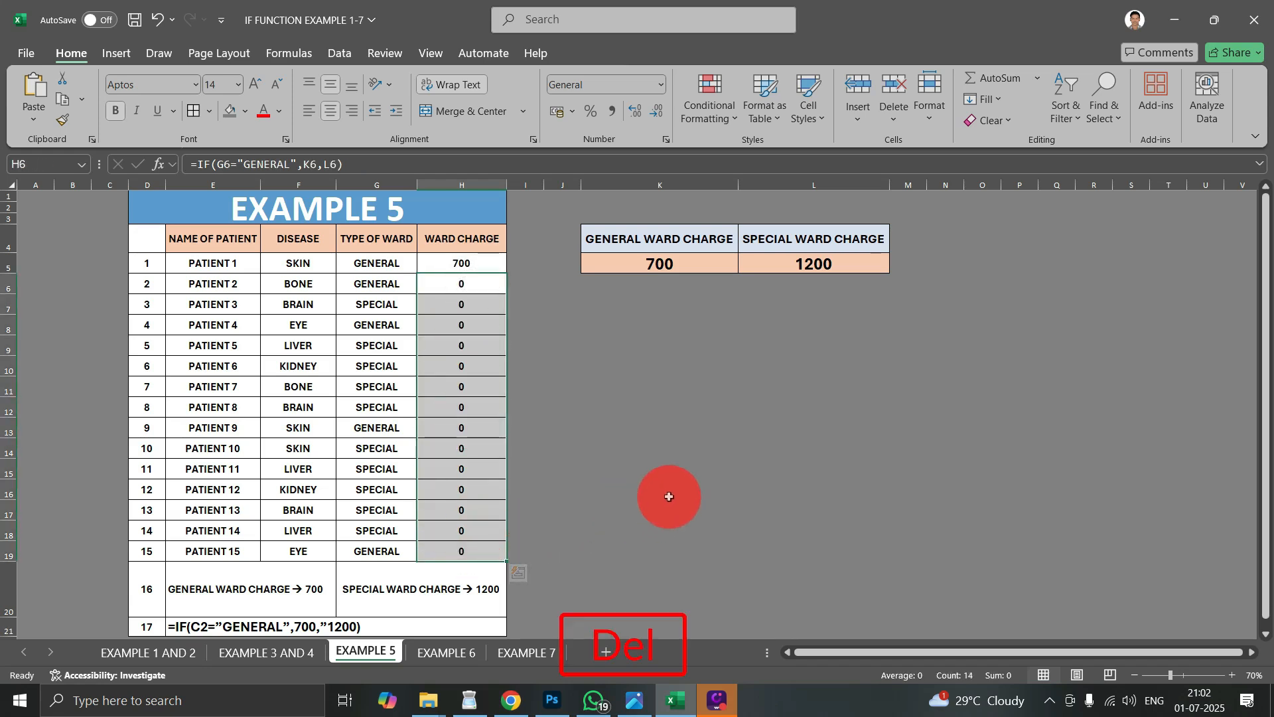
pyautogui.moveTo(671, 264); pyautogui.dragTo(775, 278)
pyautogui.click(734, 367)
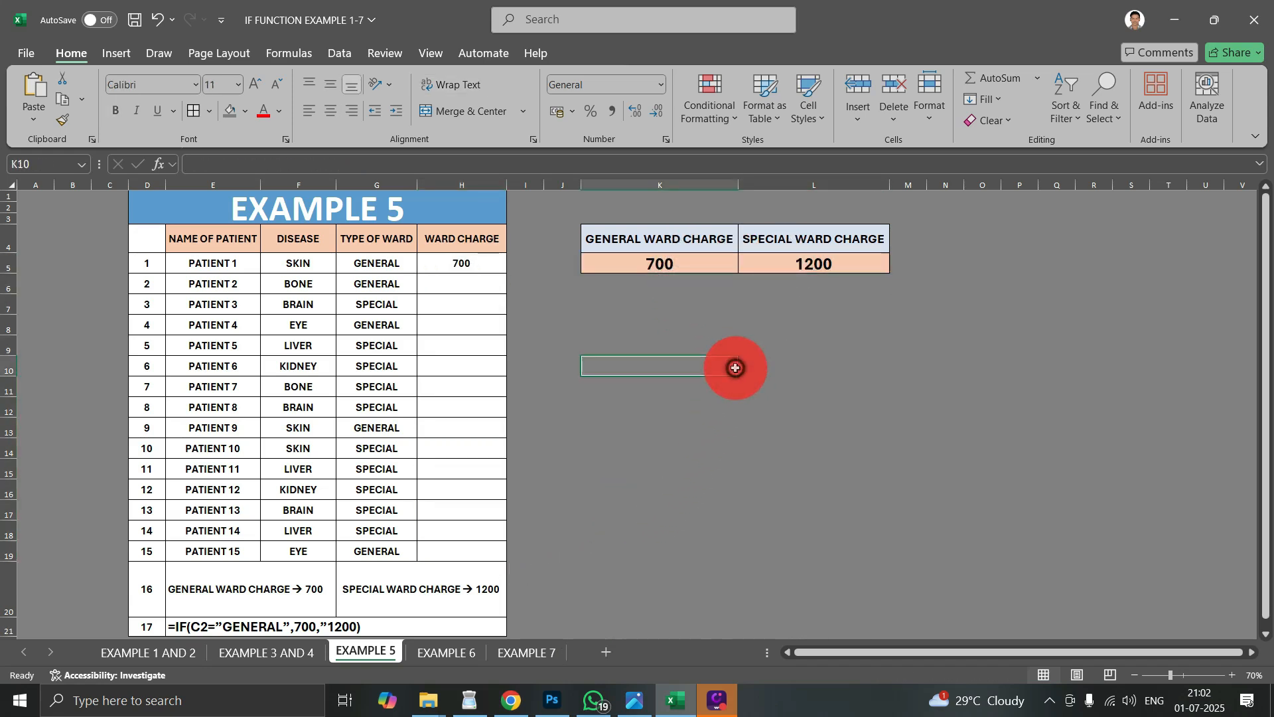
# - Make both charge references in the H5 formula absolute so it reads =IF(G5="GENERAL",$K$5,$L$5)
pyautogui.click(462, 264)
pyautogui.doubleClick(463, 264)
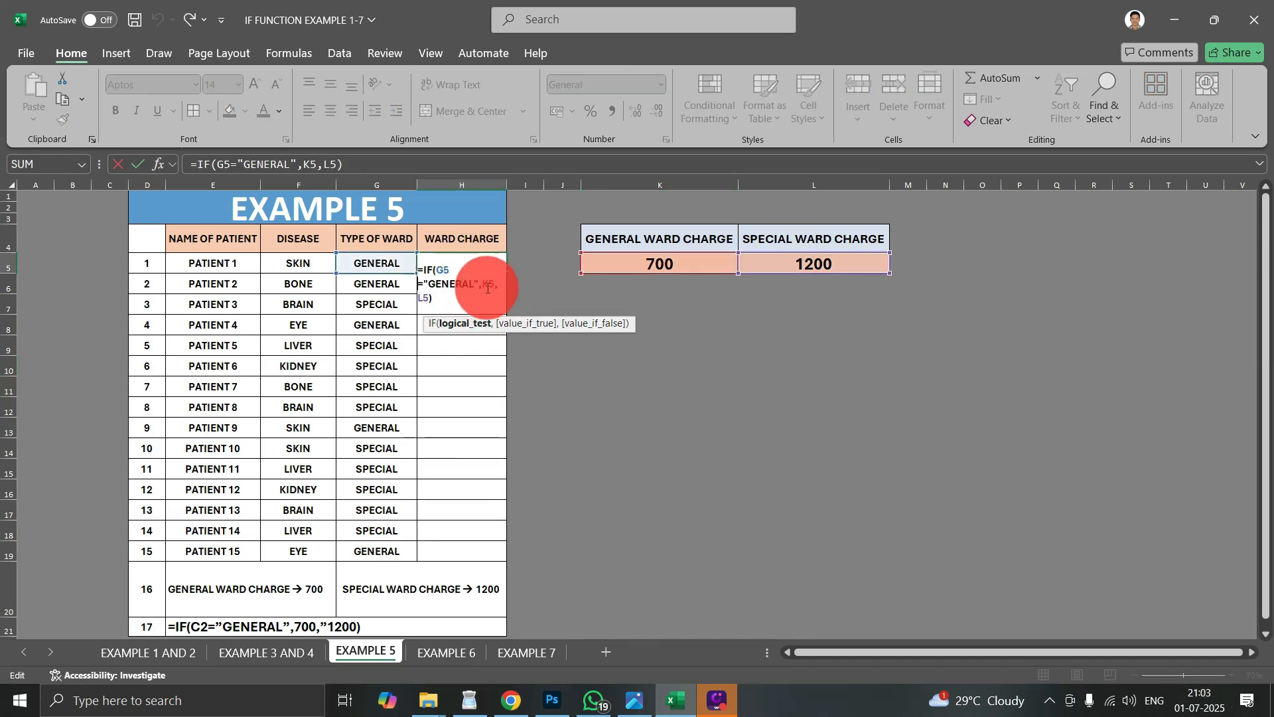
pyautogui.click(488, 281)
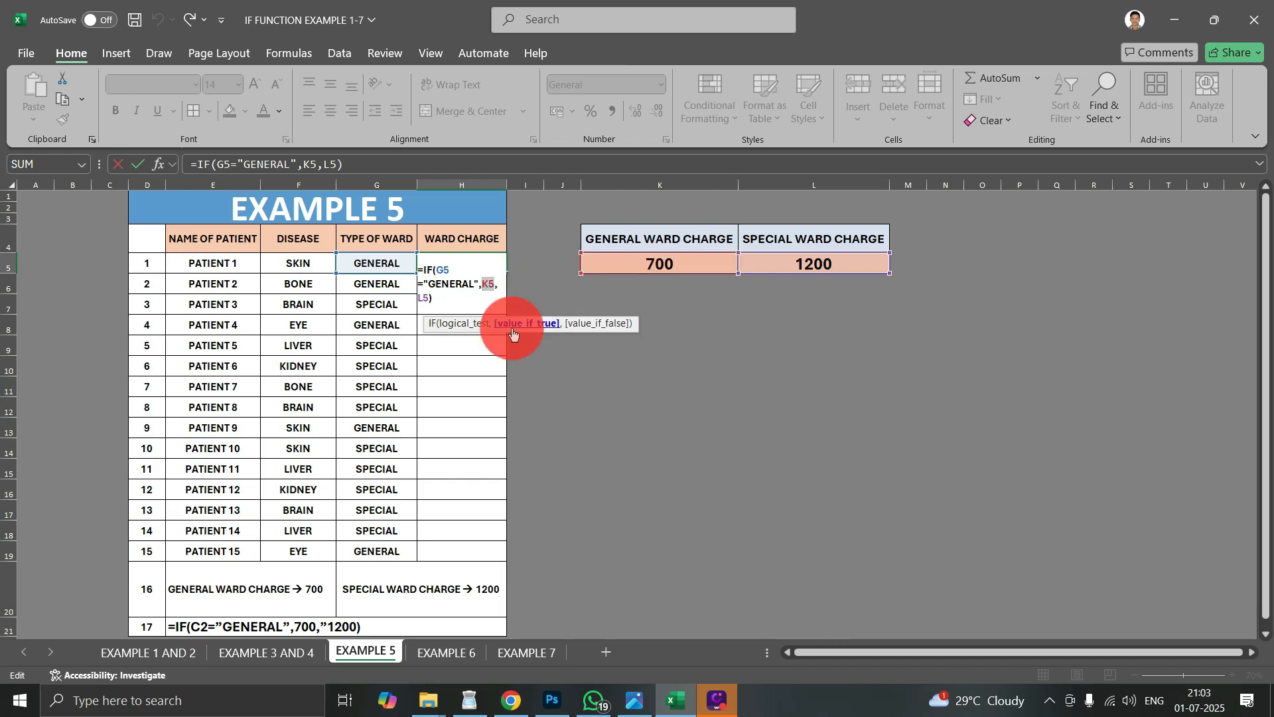
pyautogui.doubleClick(488, 283)
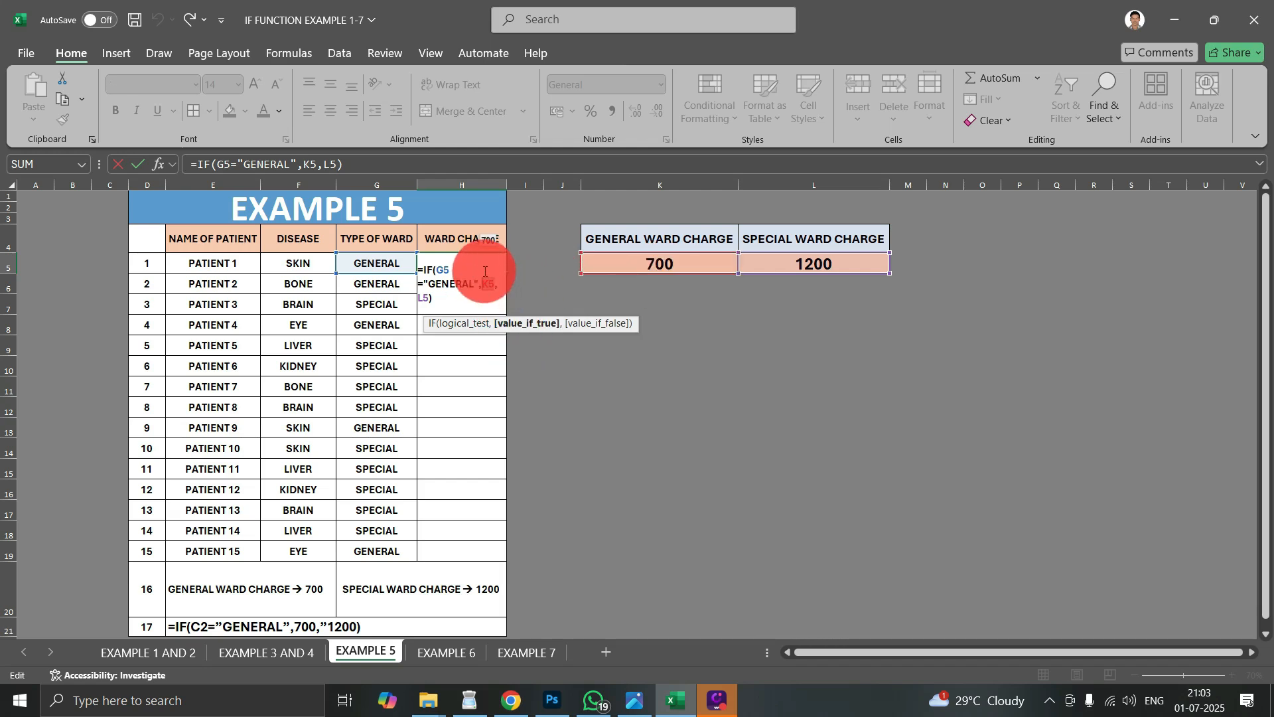
pyautogui.doubleClick(423, 298)
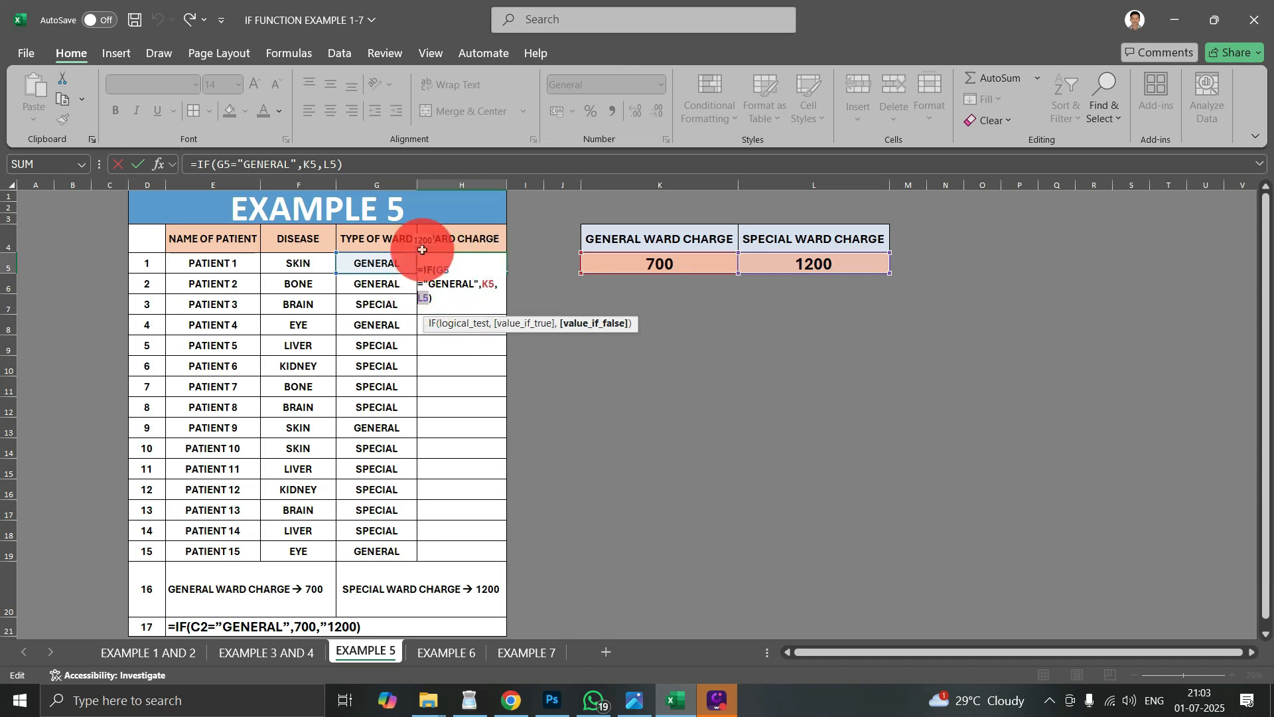
pyautogui.click(489, 283)
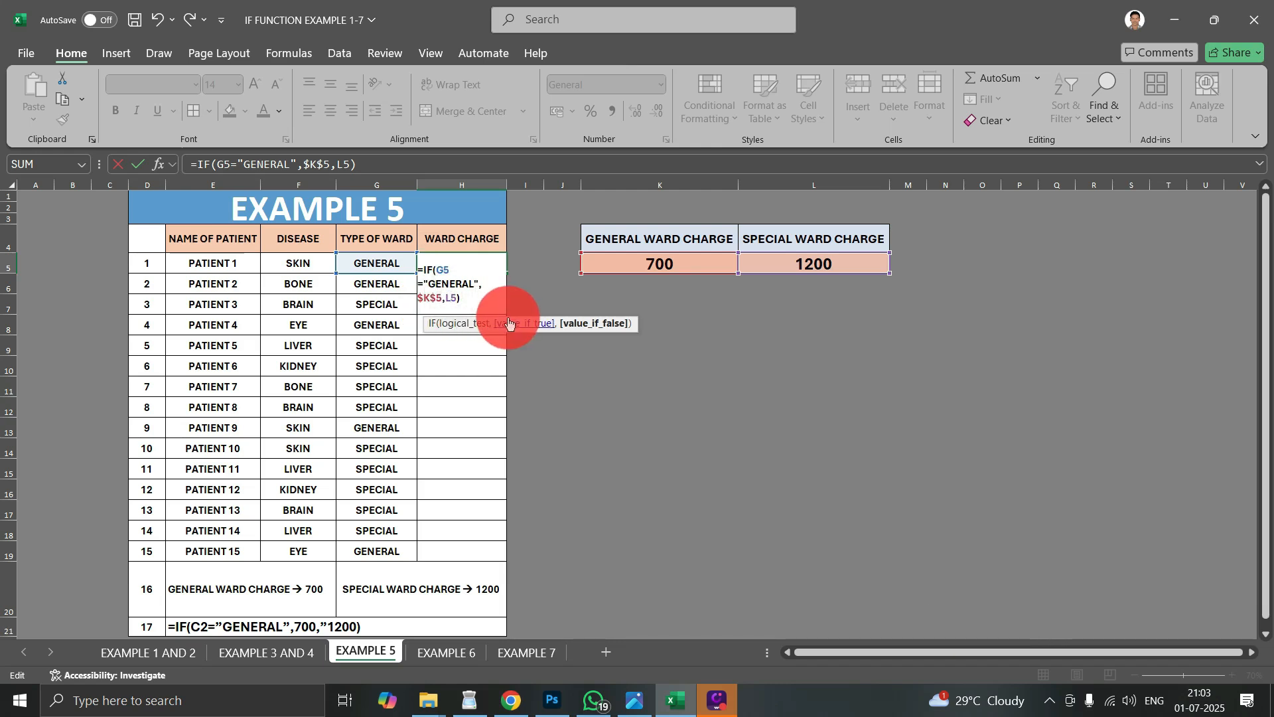
pyautogui.press('F4')
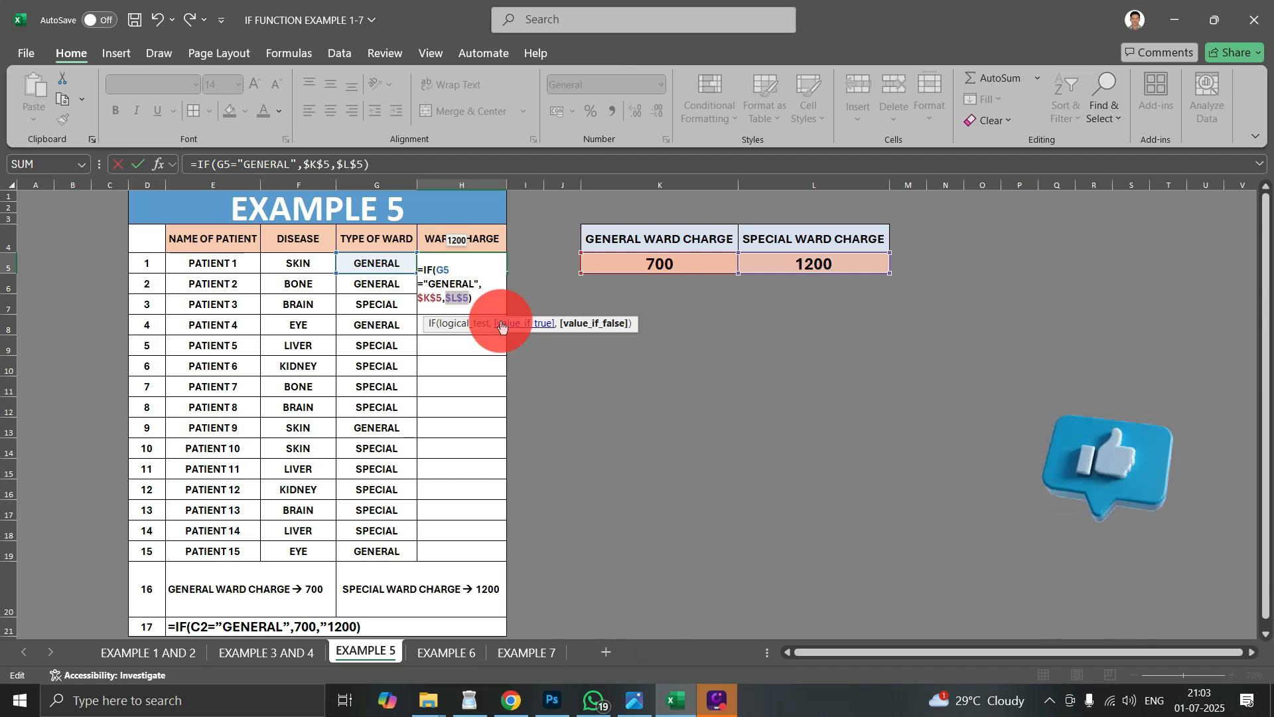
pyautogui.press('Return')
# - Fill the absolute-reference ward charge formula from H5 down to H19
pyautogui.click(484, 264)
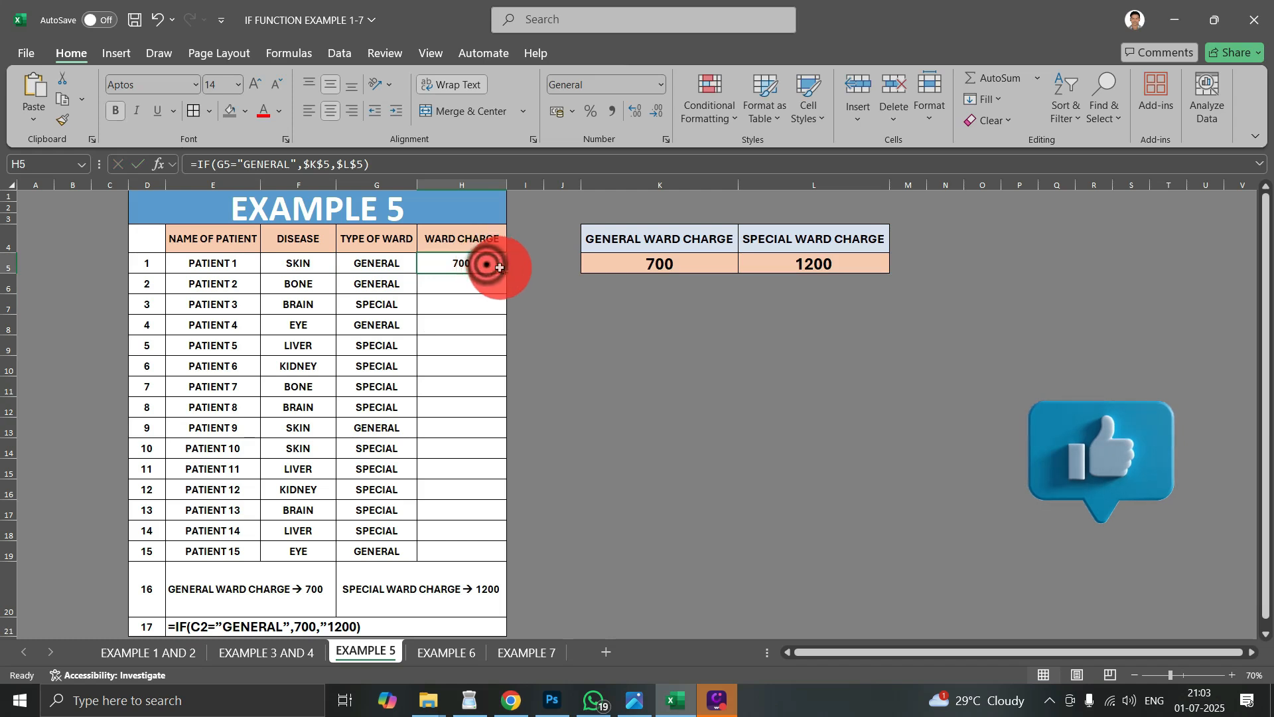
pyautogui.moveTo(507, 272); pyautogui.dragTo(480, 558)
pyautogui.click(441, 521)
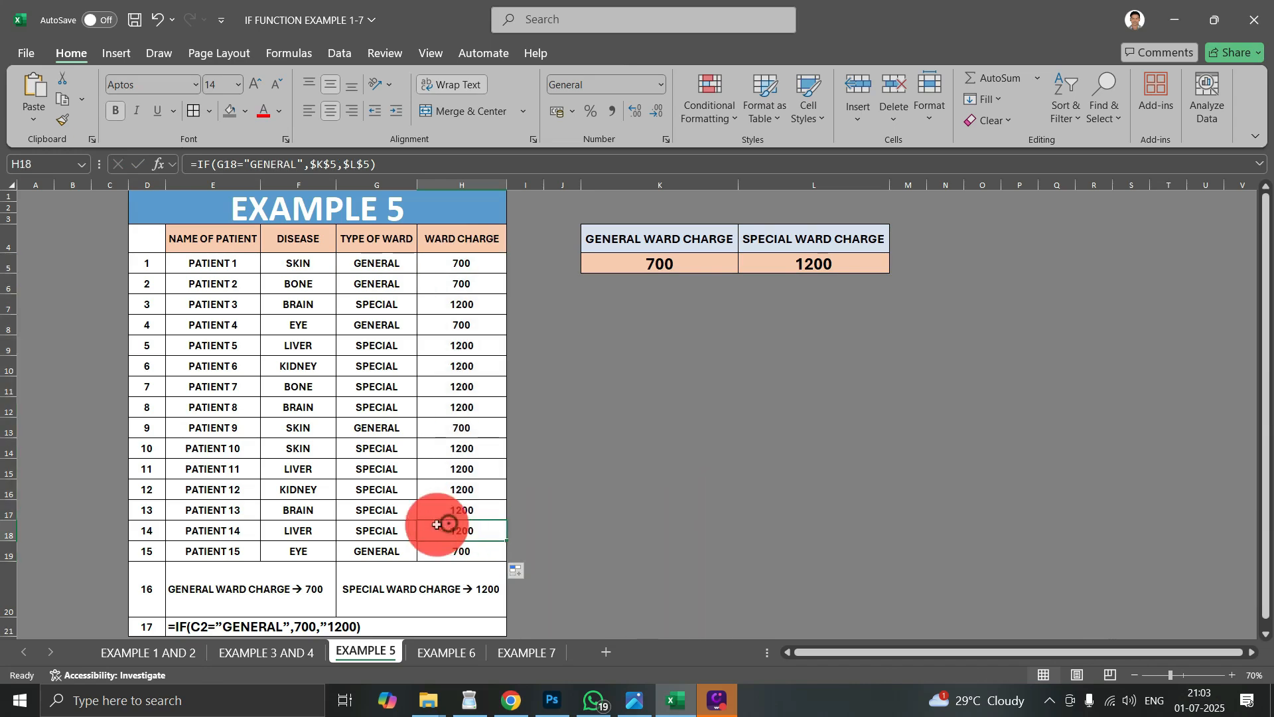
# - Check the calculated ward charges against each patient's ward type in the EXAMPLE 5 table
pyautogui.moveTo(390, 512); pyautogui.dragTo(449, 512)
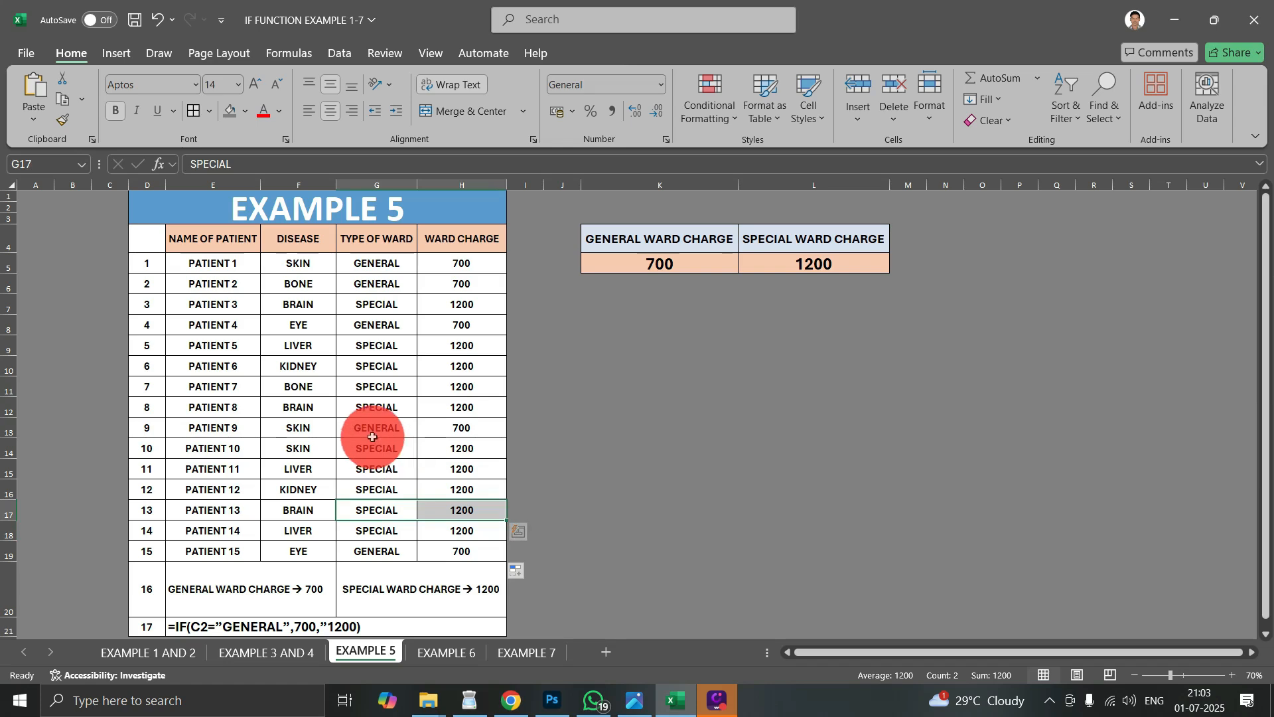
pyautogui.moveTo(369, 428); pyautogui.dragTo(446, 427)
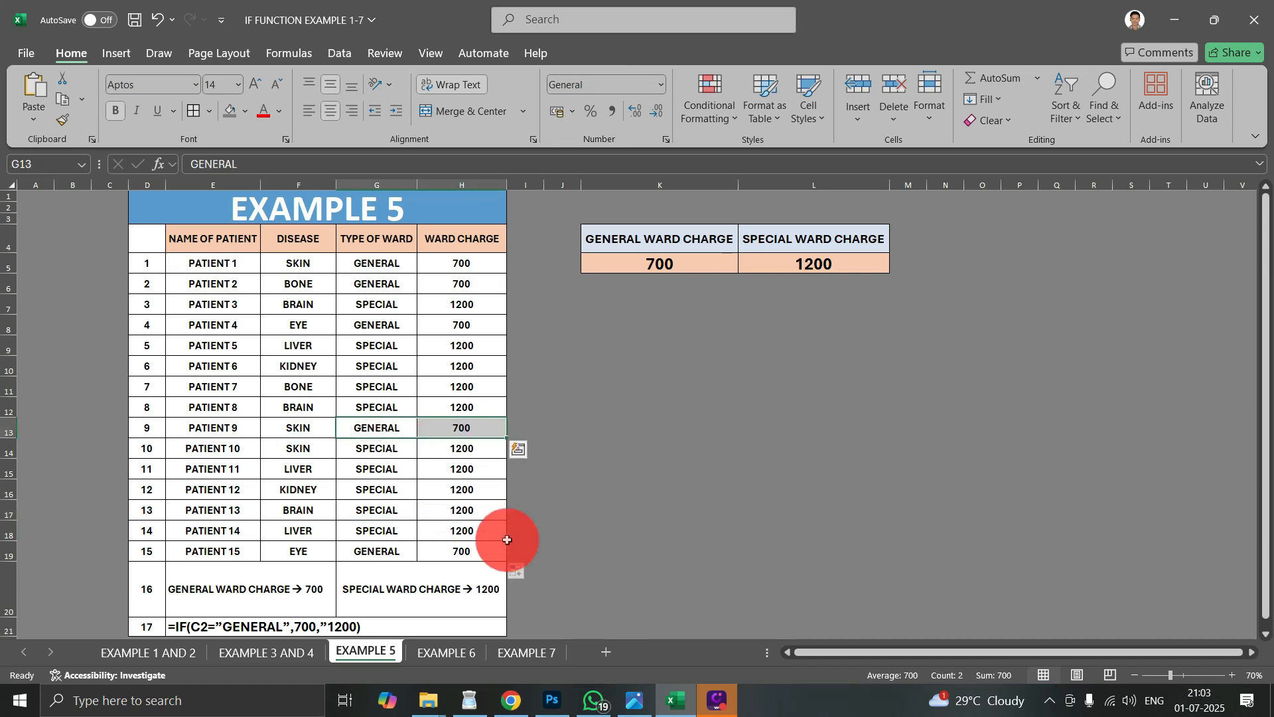
pyautogui.click(612, 547)
pyautogui.scroll(-1, 456, 432)
pyautogui.scroll(1, 457, 437)
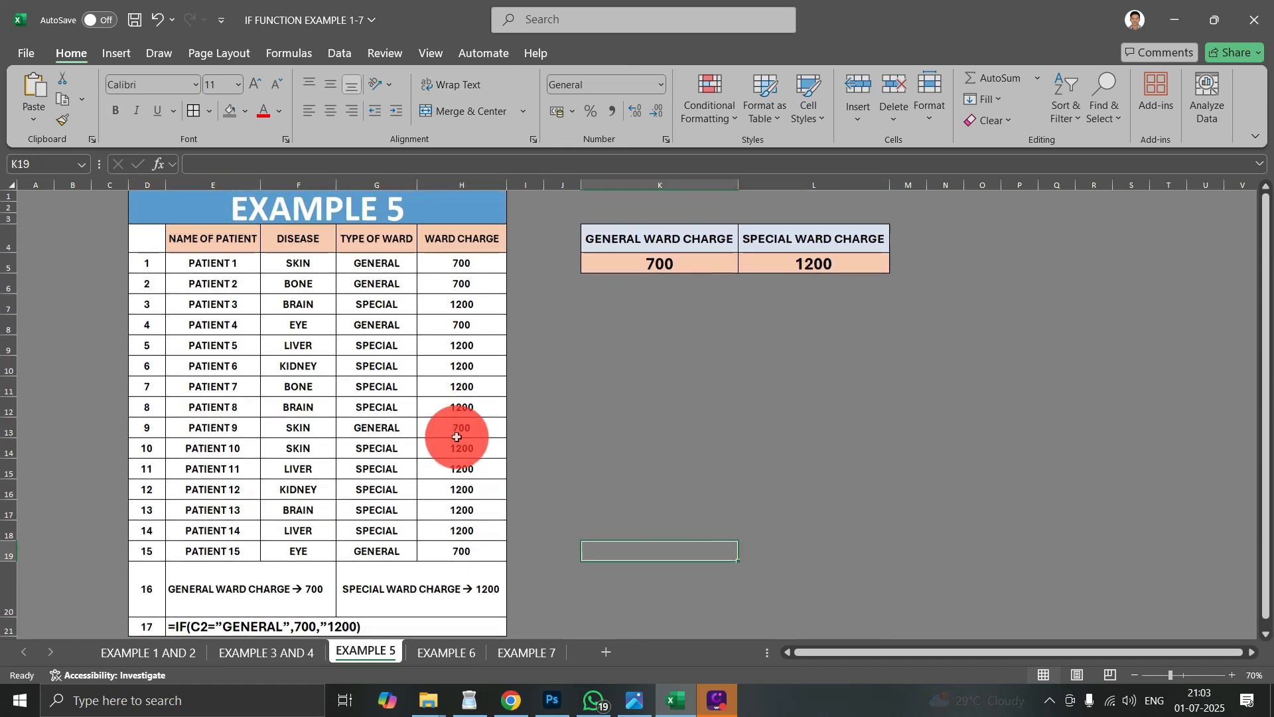
pyautogui.moveTo(460, 262); pyautogui.dragTo(455, 549)
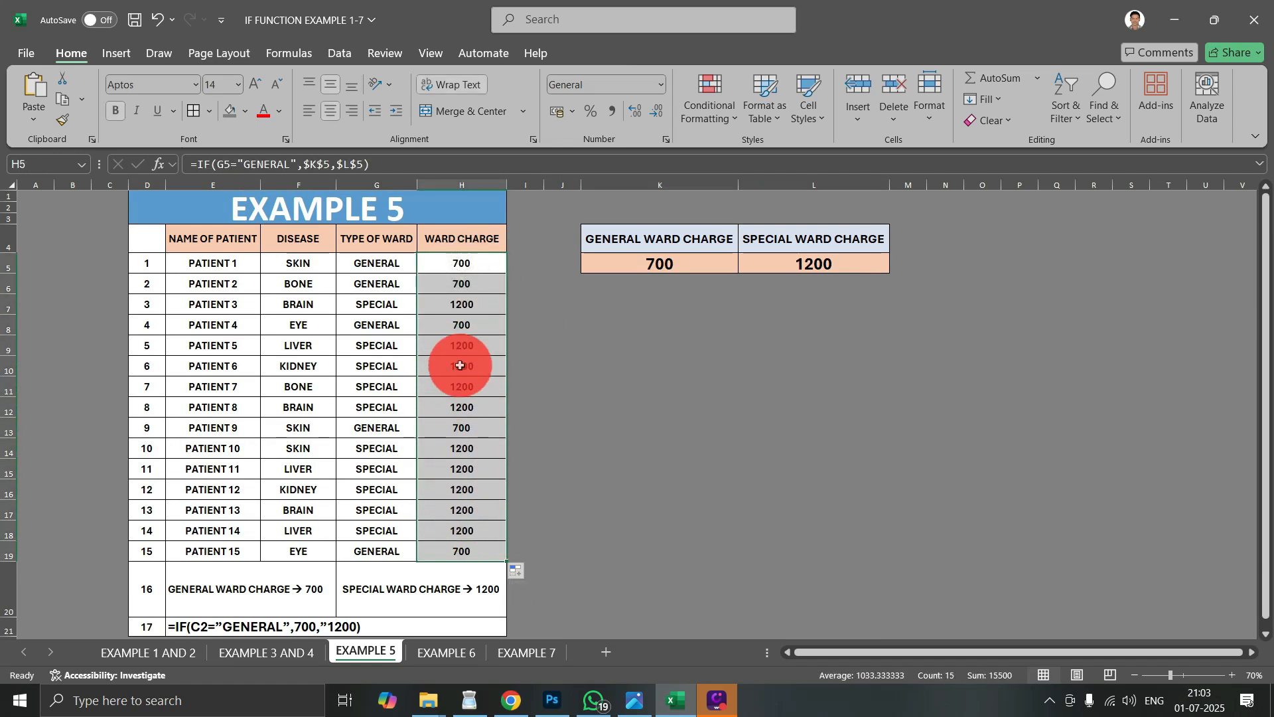
pyautogui.click(586, 464)
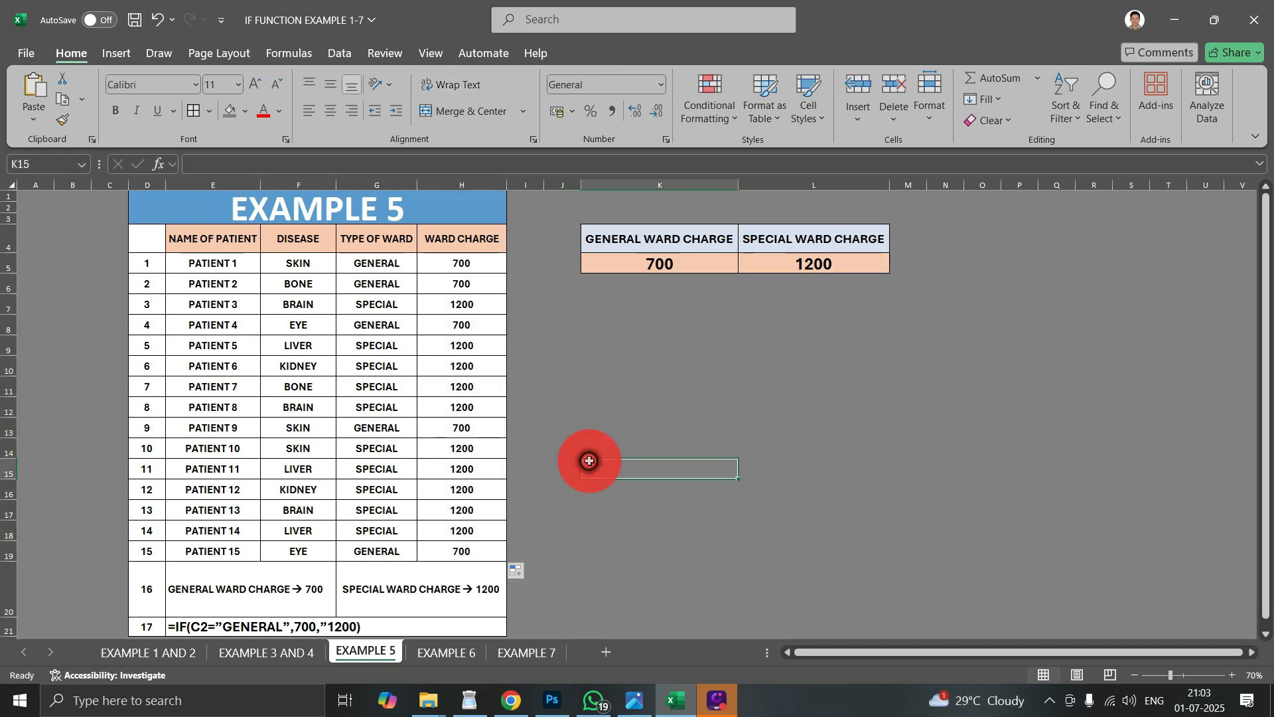
pyautogui.click(632, 364)
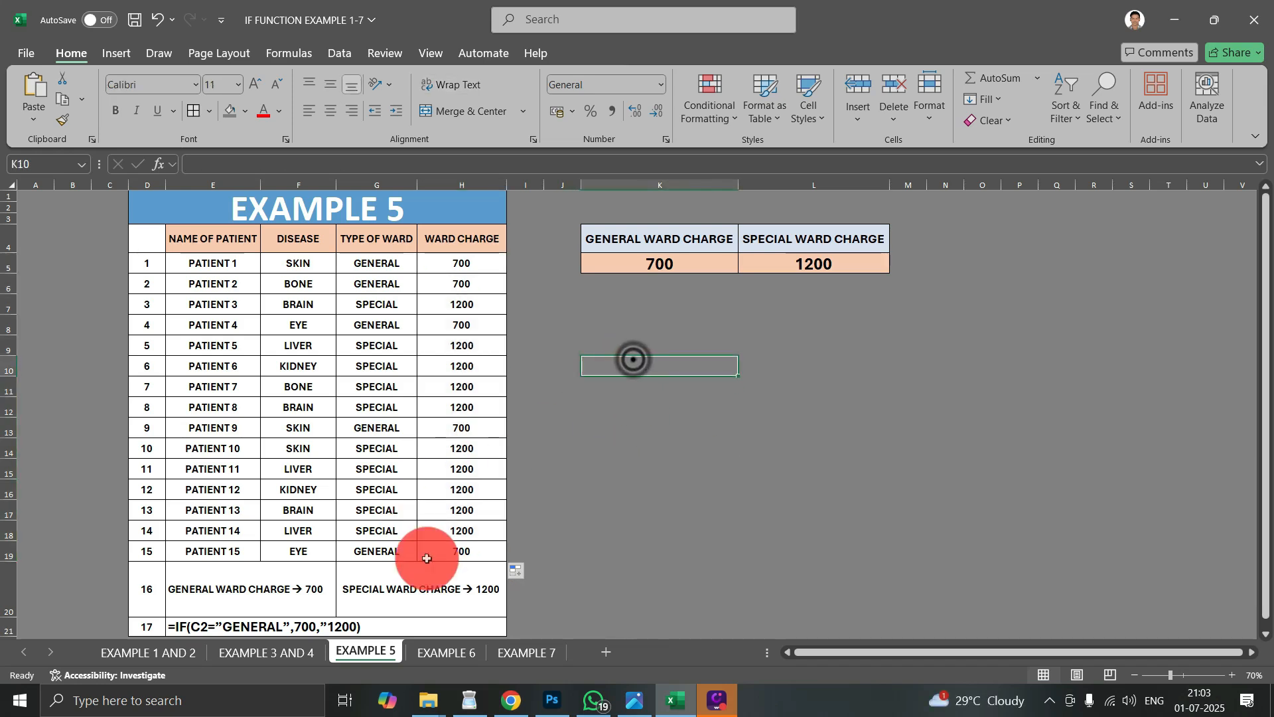
# - Open the EXAMPLE 6 sheet and look over its title, patient table and the notes below it
pyautogui.click(437, 655)
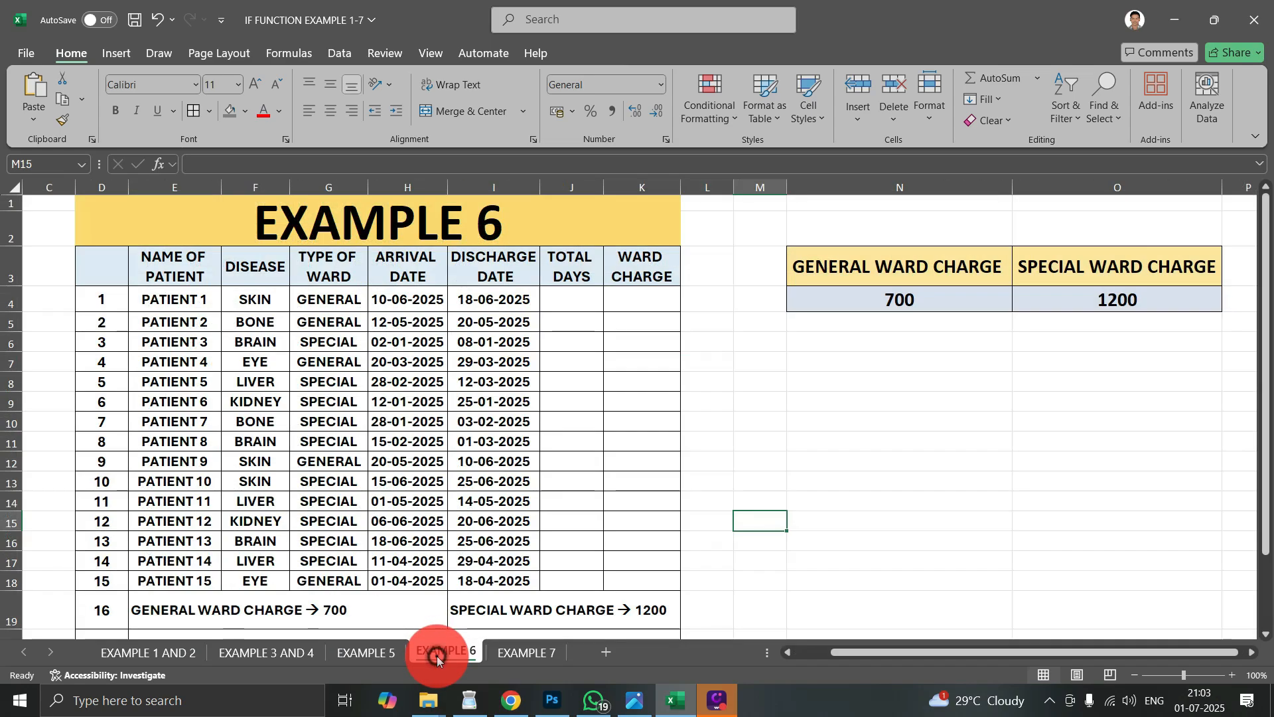
pyautogui.scroll(-2, 558, 424)
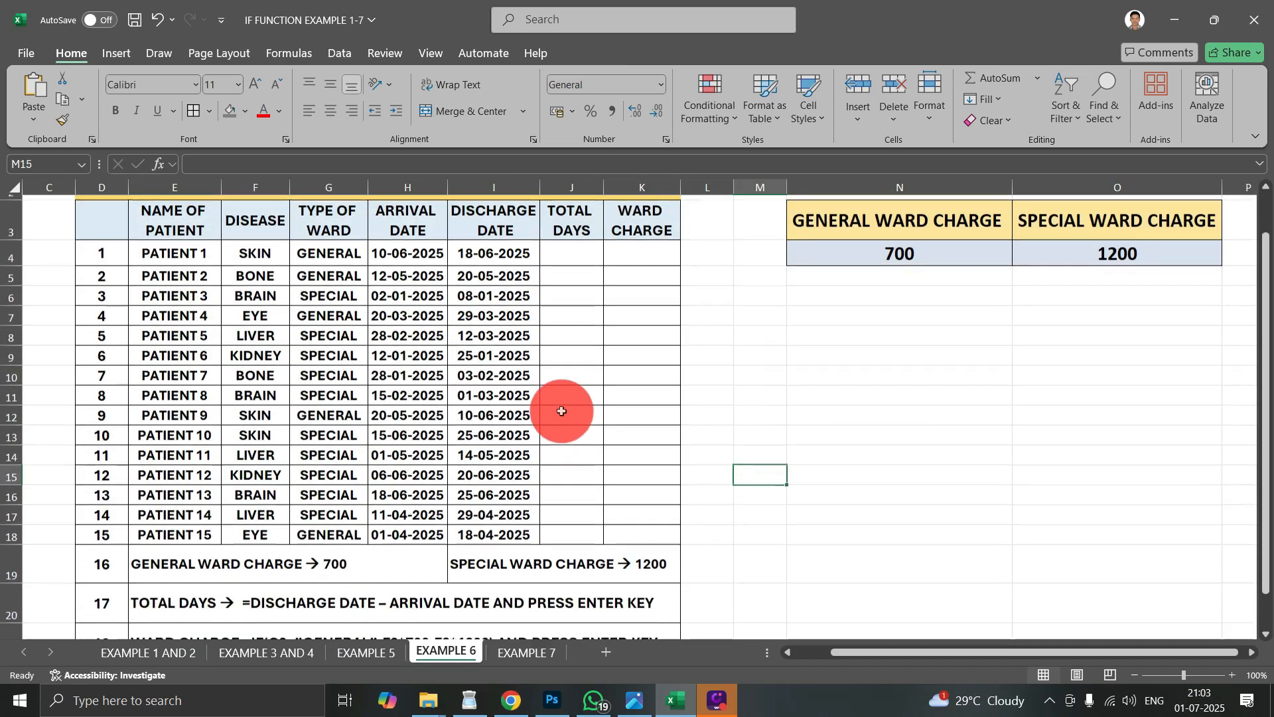
pyautogui.scroll(1, 563, 412)
pyautogui.scroll(1, 563, 412)
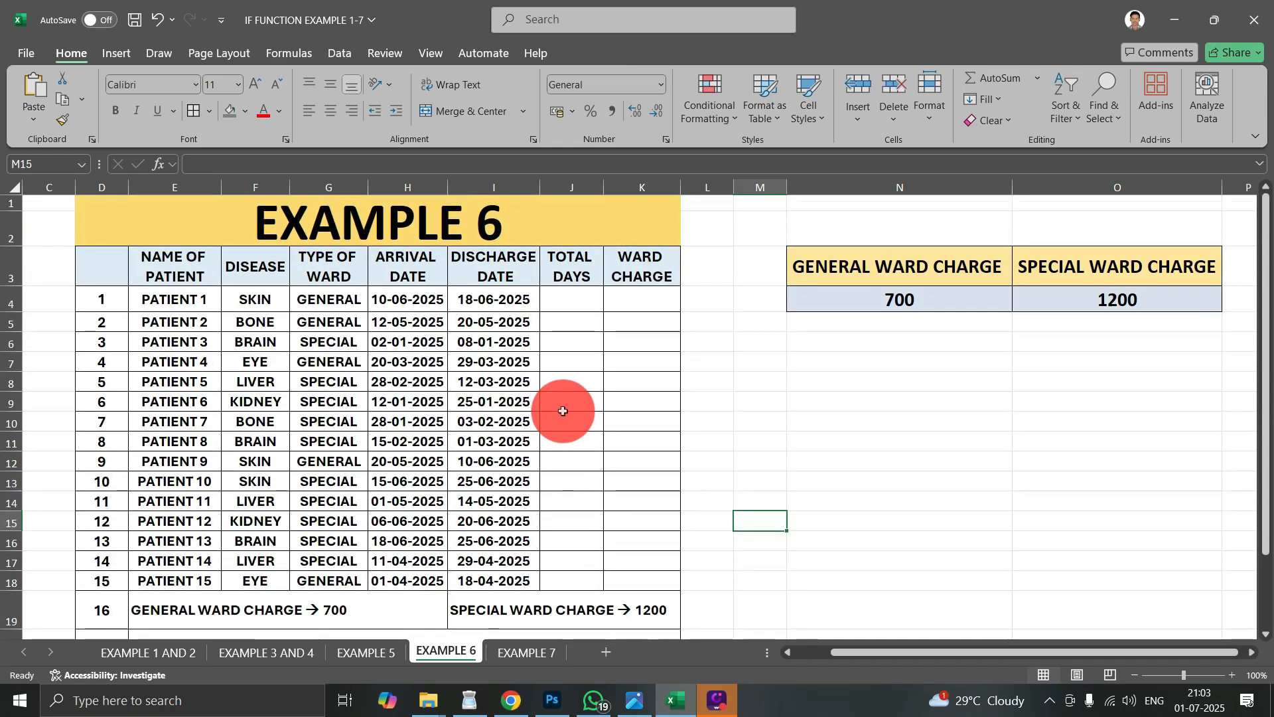
pyautogui.click(398, 233)
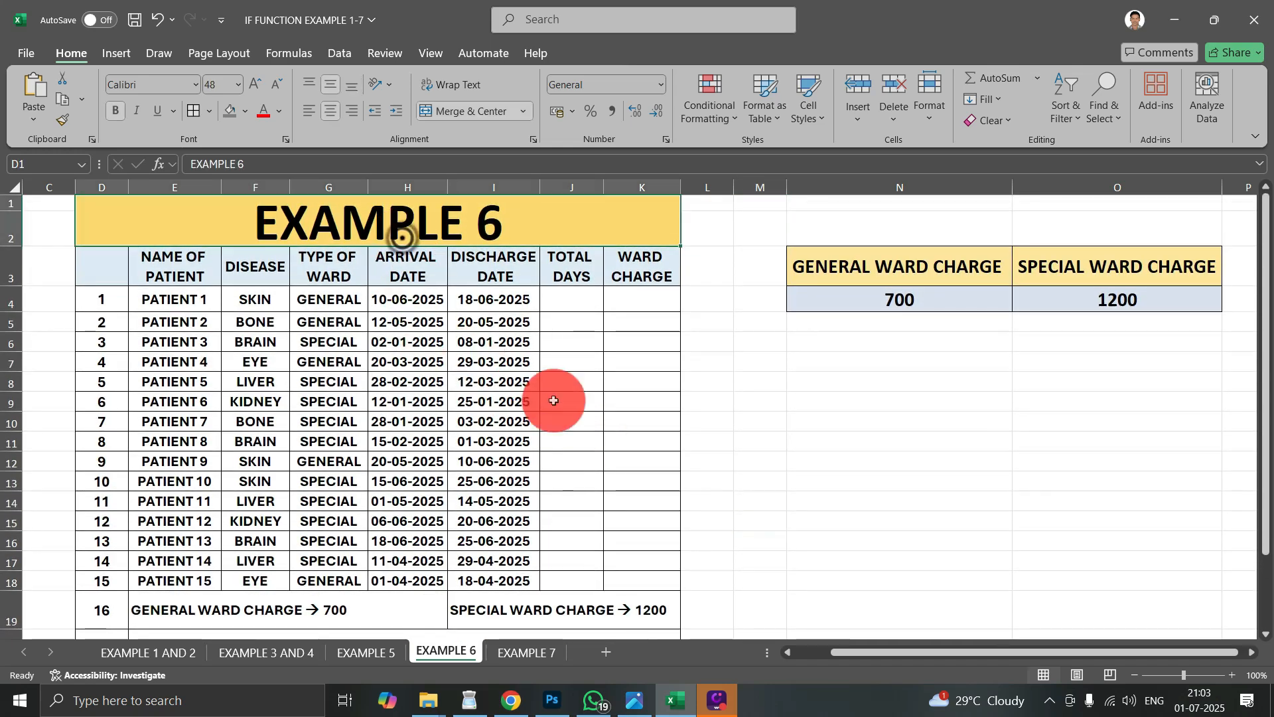
pyautogui.click(594, 401)
# - Examine the EXAMPLE 6 table's patient names, disease, ward type, arrival date and discharge date columns
pyautogui.moveTo(167, 278); pyautogui.dragTo(185, 436)
pyautogui.click(264, 264)
pyautogui.moveTo(264, 264); pyautogui.dragTo(378, 265)
pyautogui.click(406, 266)
pyautogui.click(483, 276)
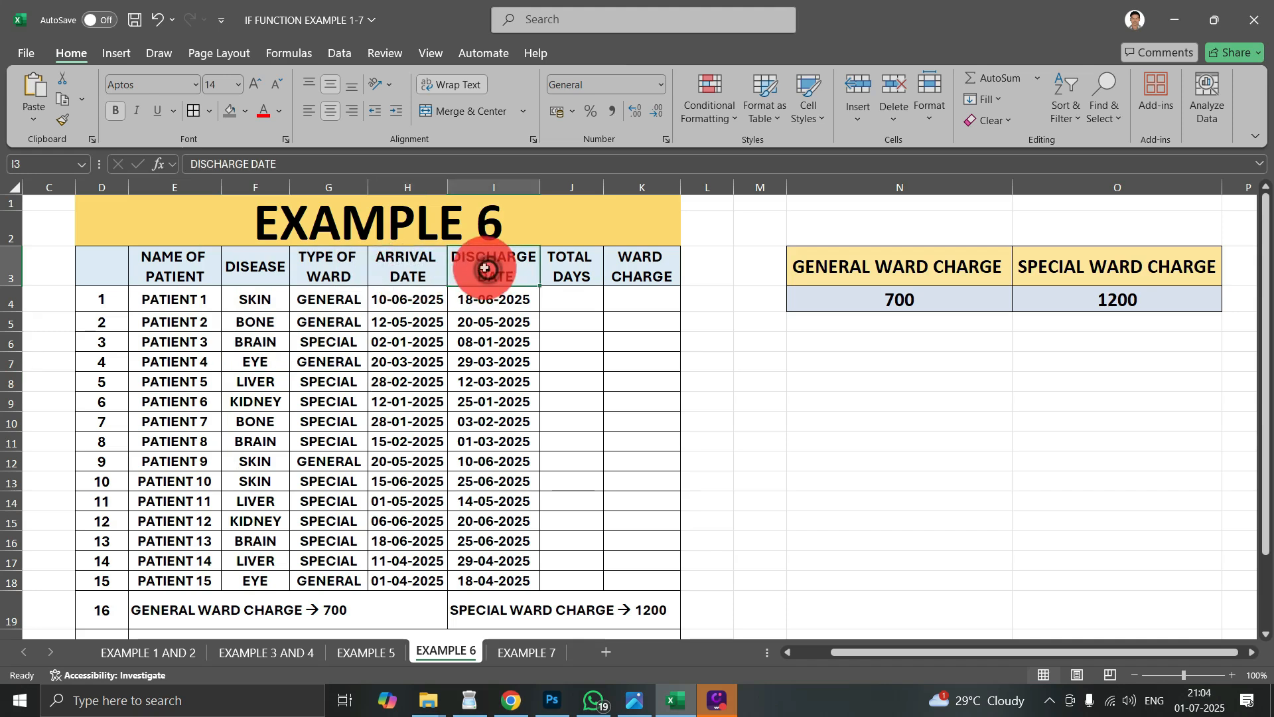
pyautogui.click(411, 268)
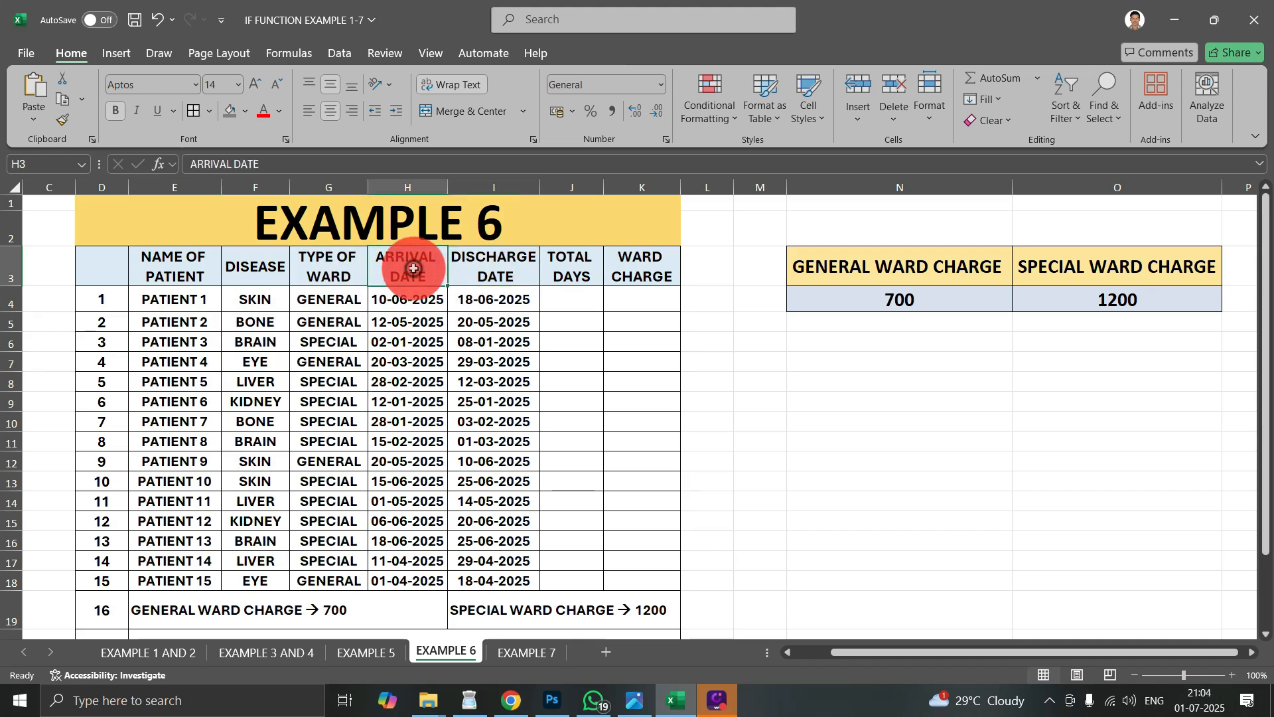
pyautogui.click(497, 278)
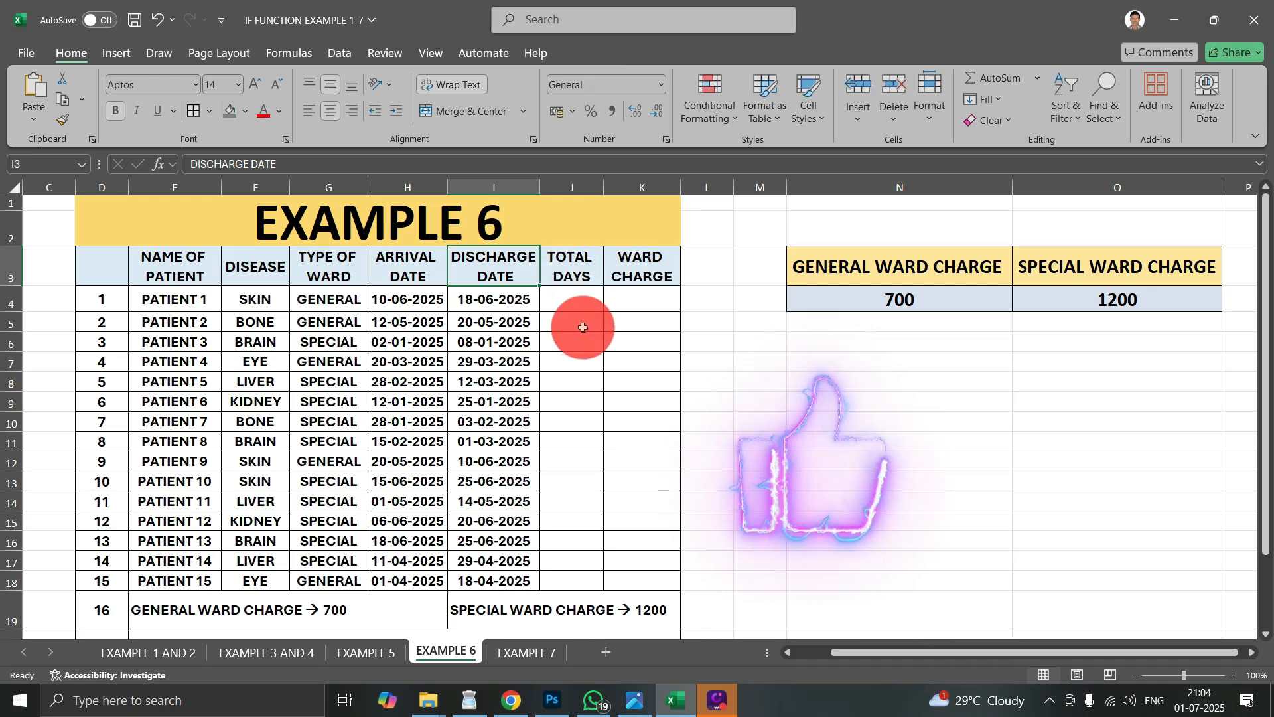
# - Calculate the first patient's total days in J4 by subtracting arrival from discharge date with =I4-H4
pyautogui.click(585, 300)
pyautogui.write('=')
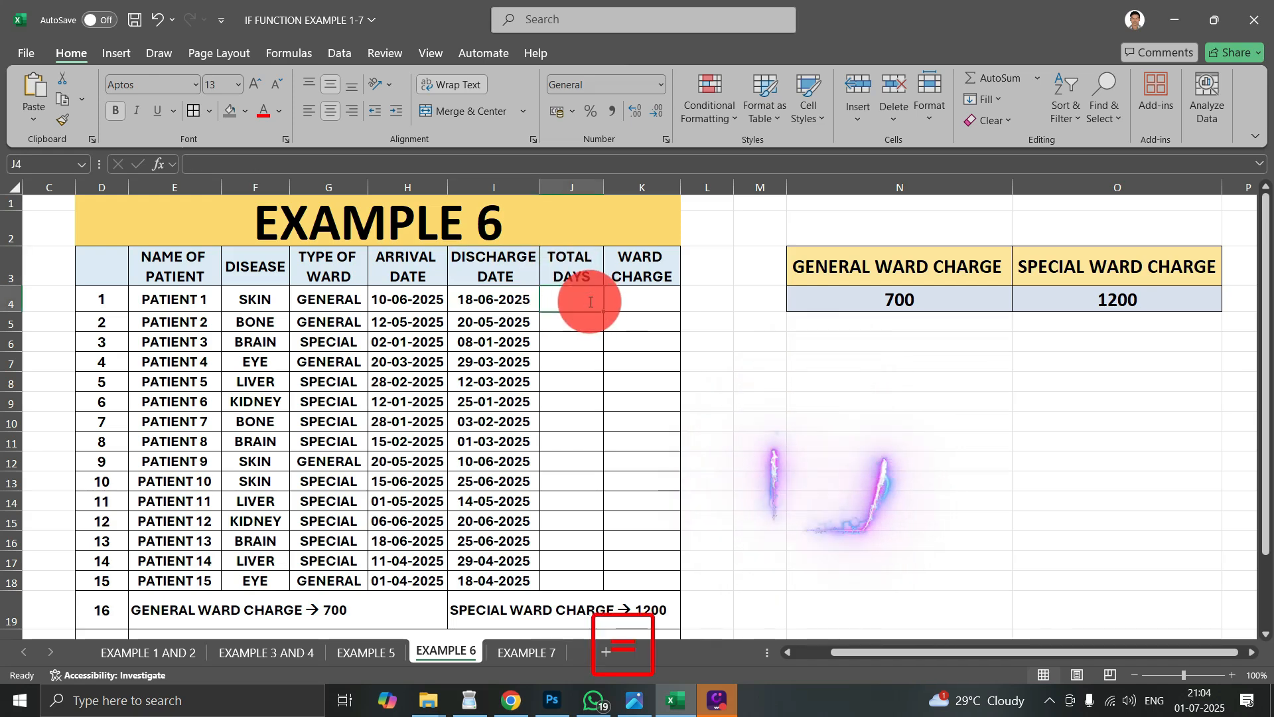
pyautogui.click(496, 302)
pyautogui.write('-')
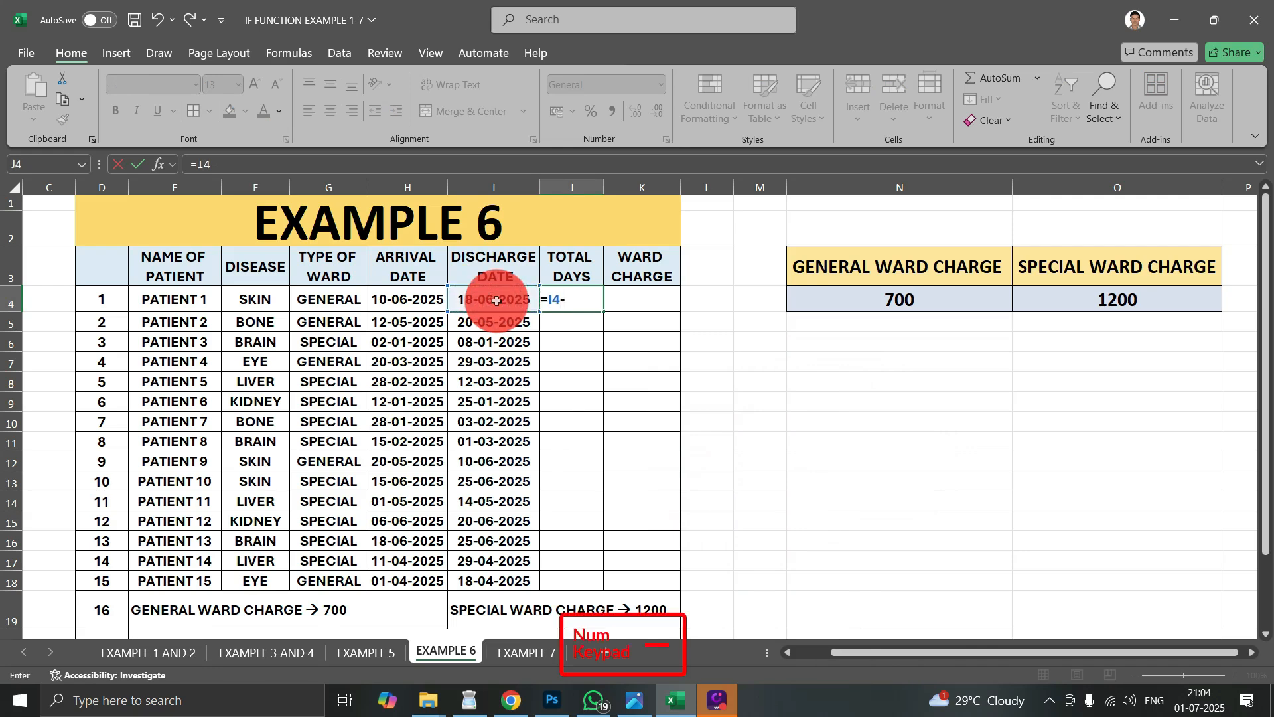
pyautogui.press('Return')
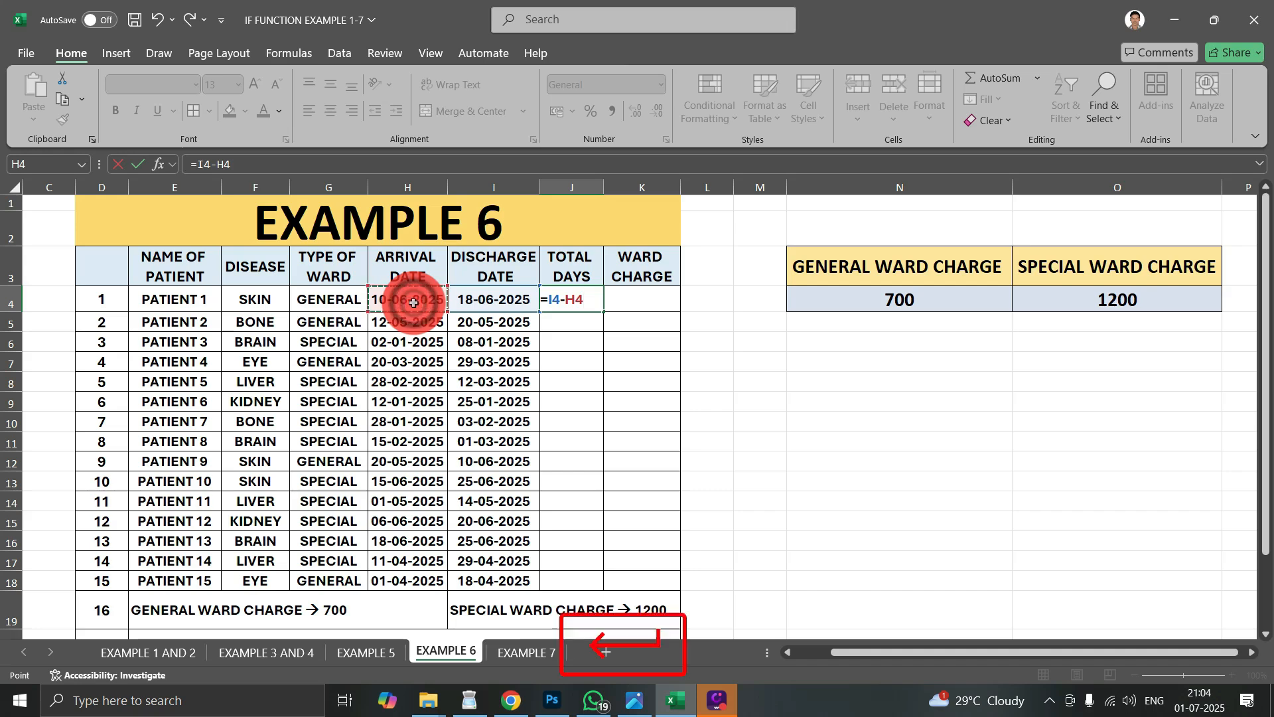
# - Fill the total days formula from J4 down to J18 for all 15 patients
pyautogui.click(571, 303)
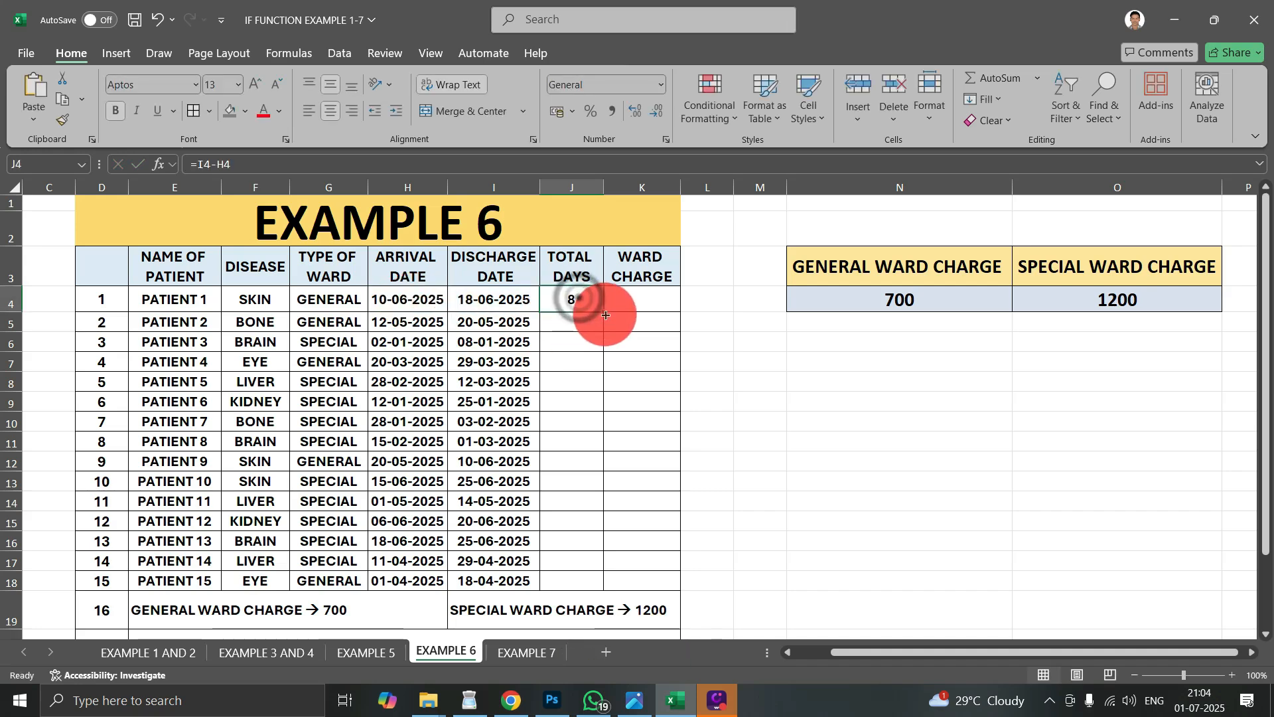
pyautogui.doubleClick(604, 312)
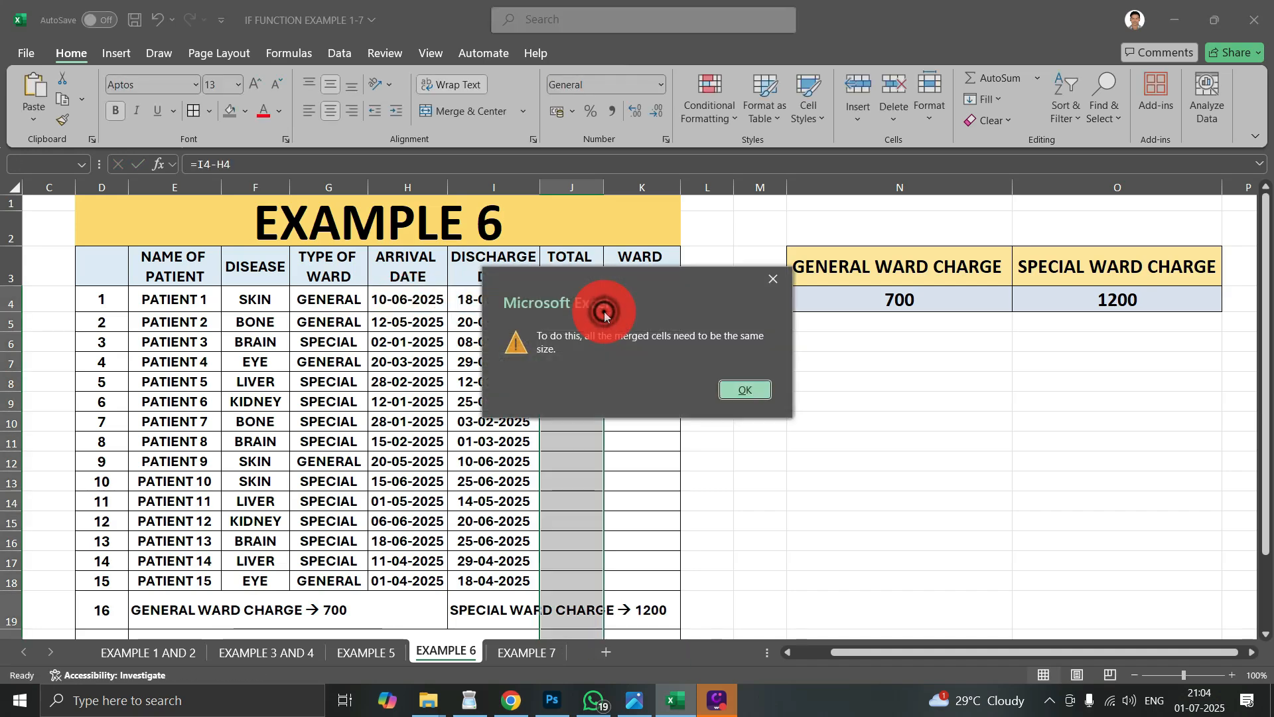
pyautogui.click(740, 382)
pyautogui.moveTo(604, 310); pyautogui.dragTo(604, 583)
pyautogui.click(588, 394)
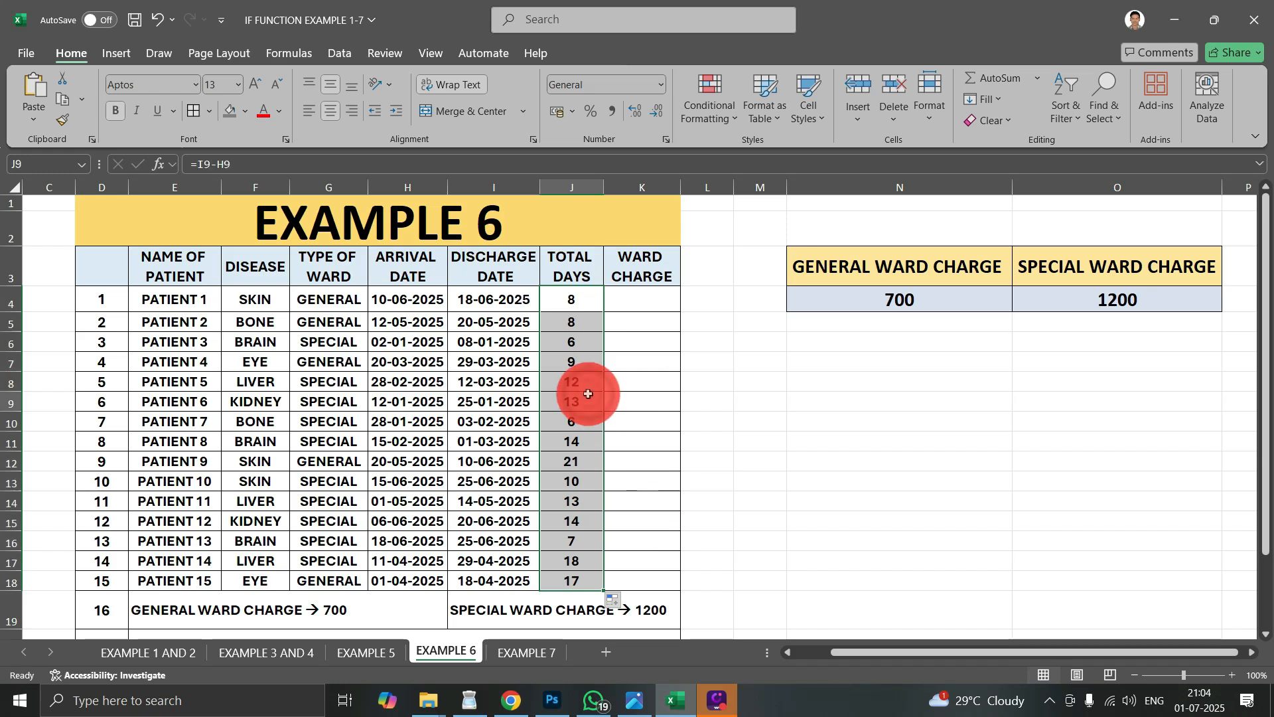
# - Begin an IF formula in K4 for the first patient's ward charge
pyautogui.click(633, 383)
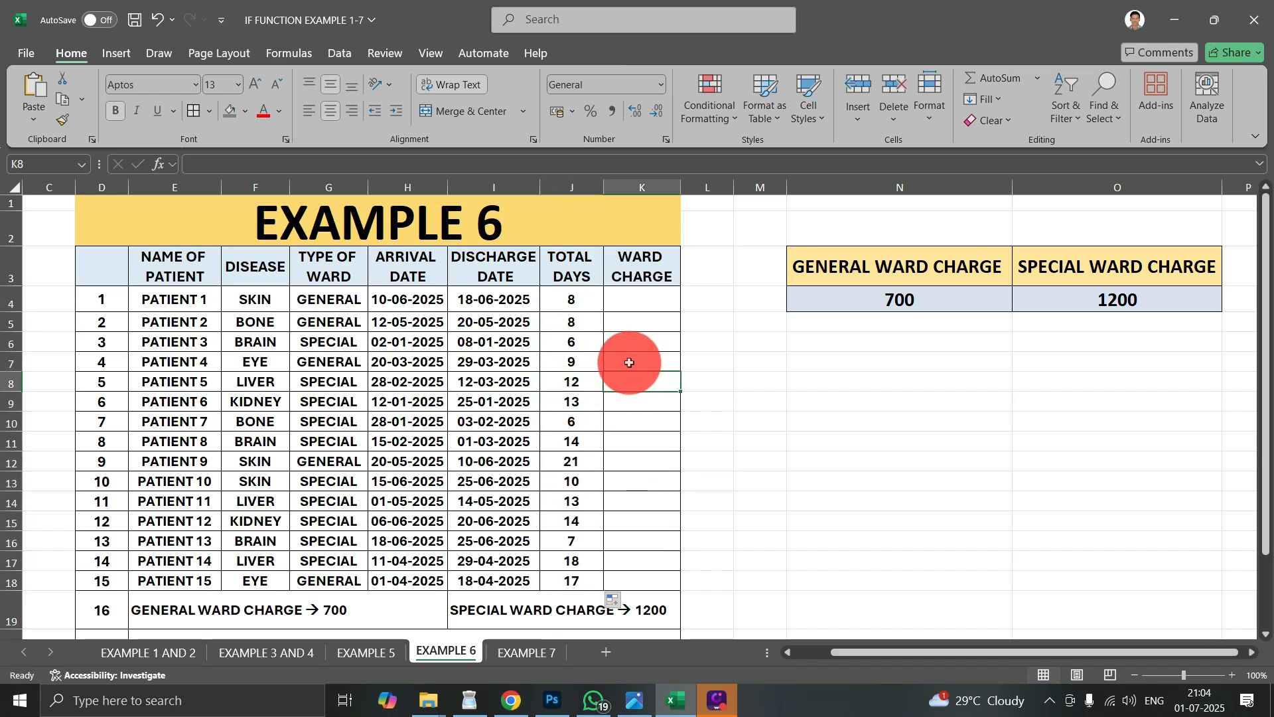
pyautogui.click(354, 302)
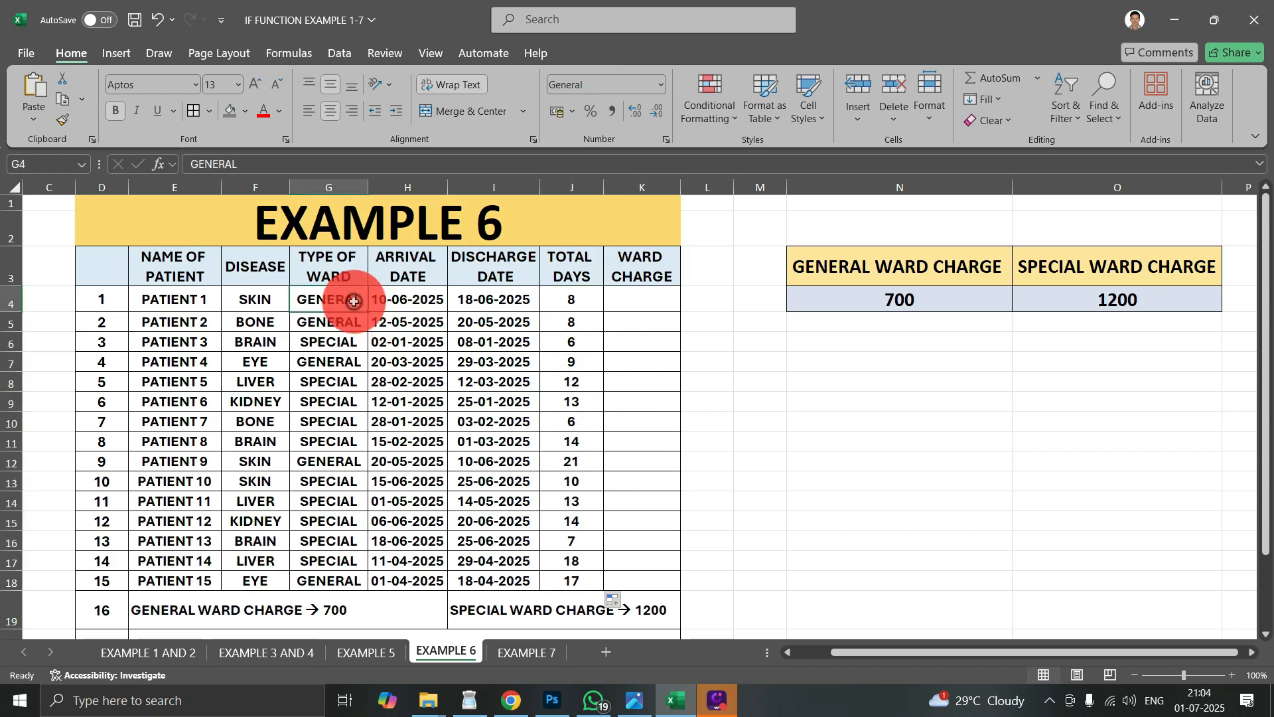
pyautogui.click(667, 296)
pyautogui.click(575, 298)
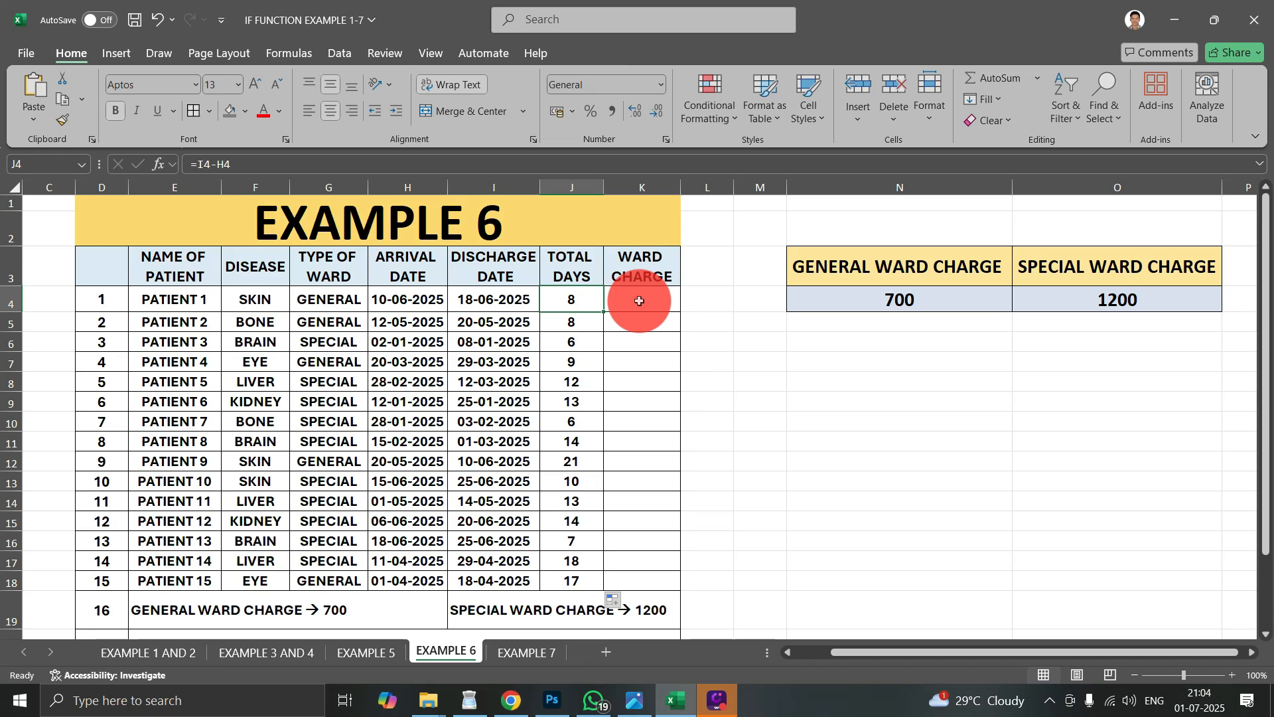
pyautogui.click(642, 306)
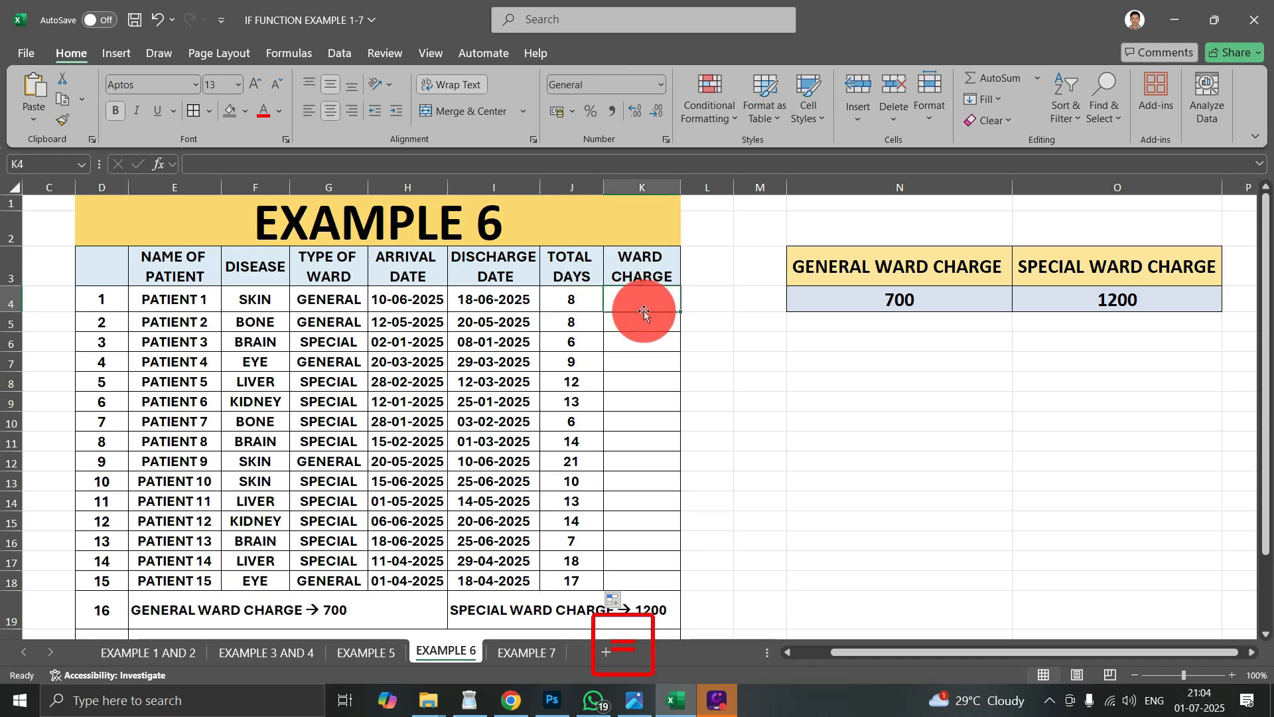
pyautogui.write('=IF')
pyautogui.press('Tab')
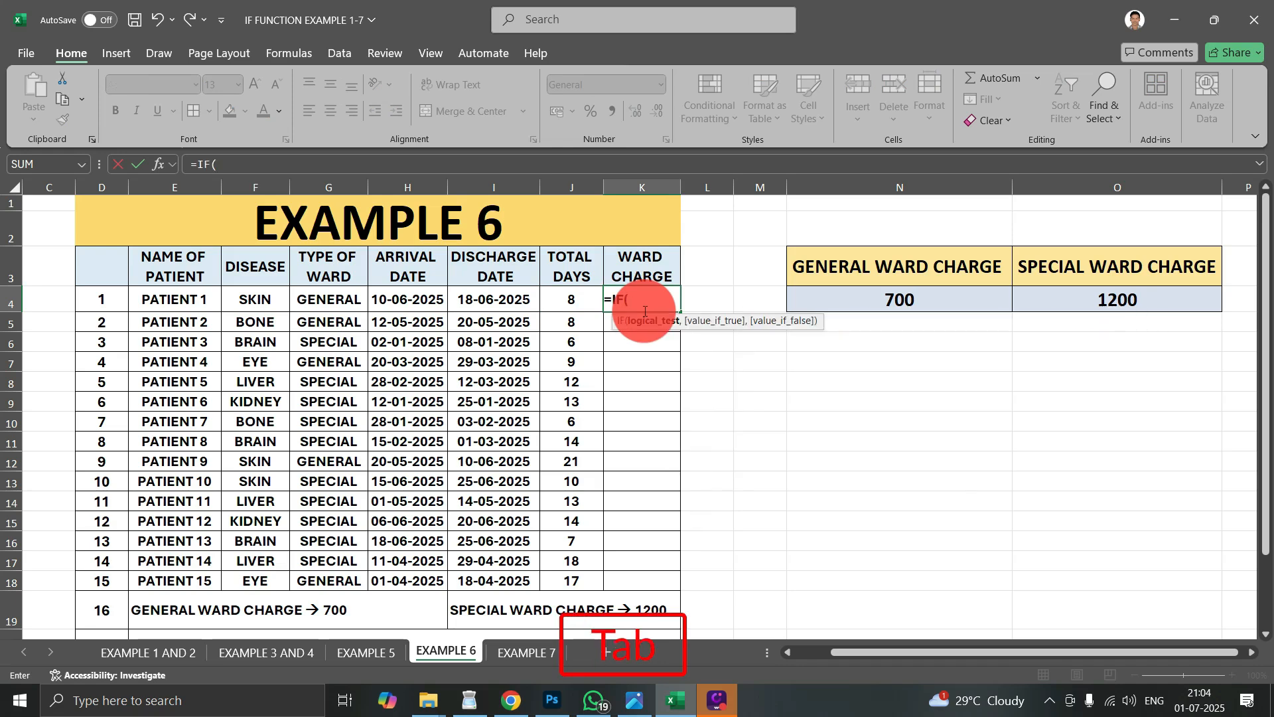
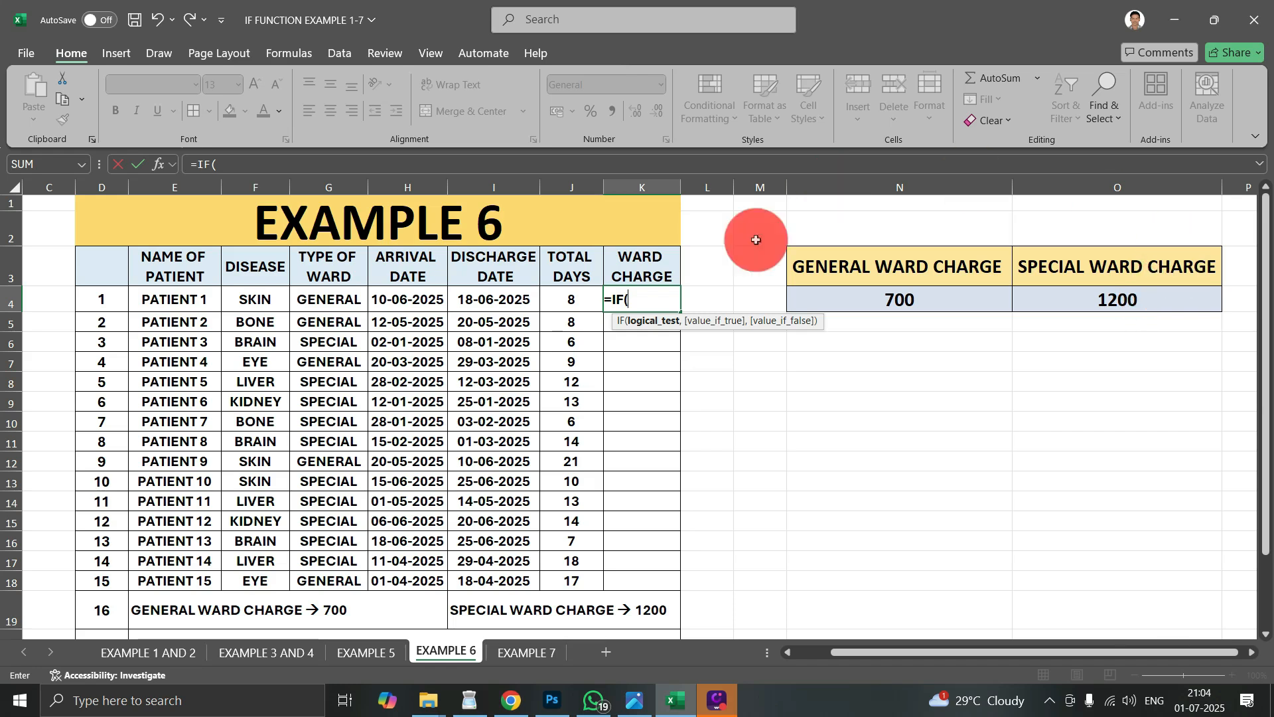
# - Complete the ward charge formula in K4 as =IF(G4="GENERAL",J4*N4,O4)
pyautogui.click(642, 299)
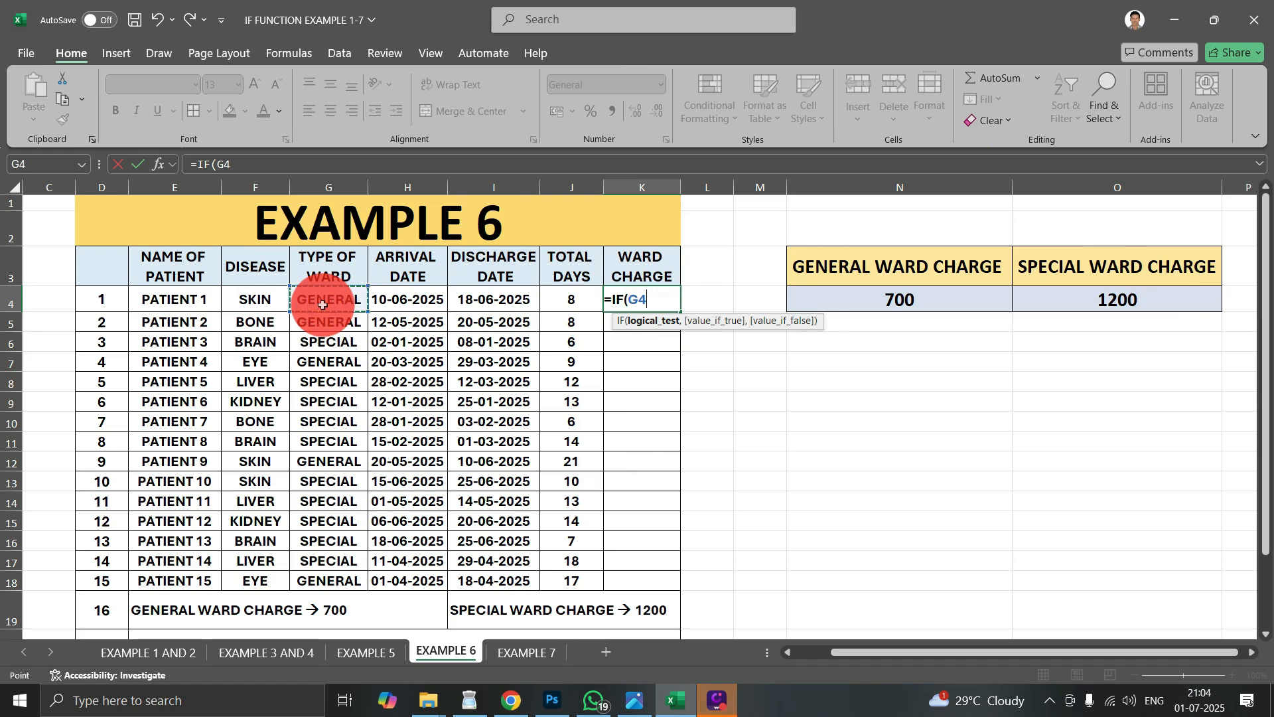
pyautogui.write('="')
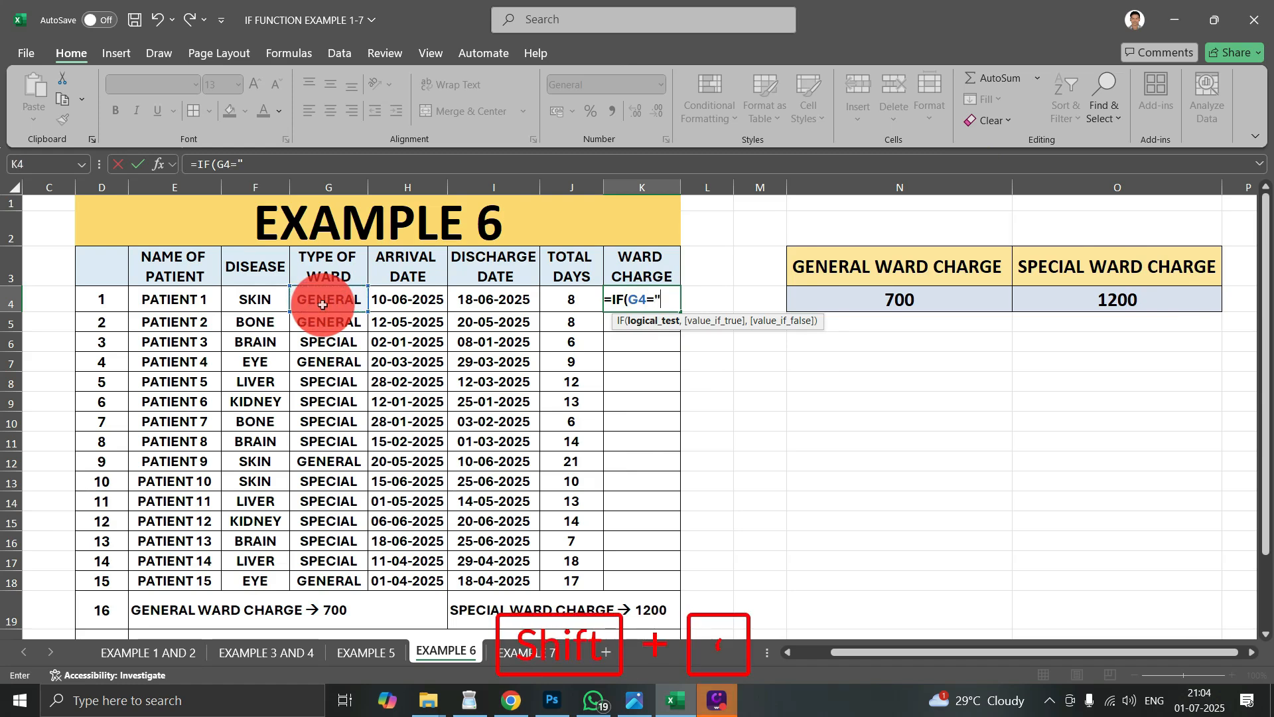
pyautogui.write('GEN')
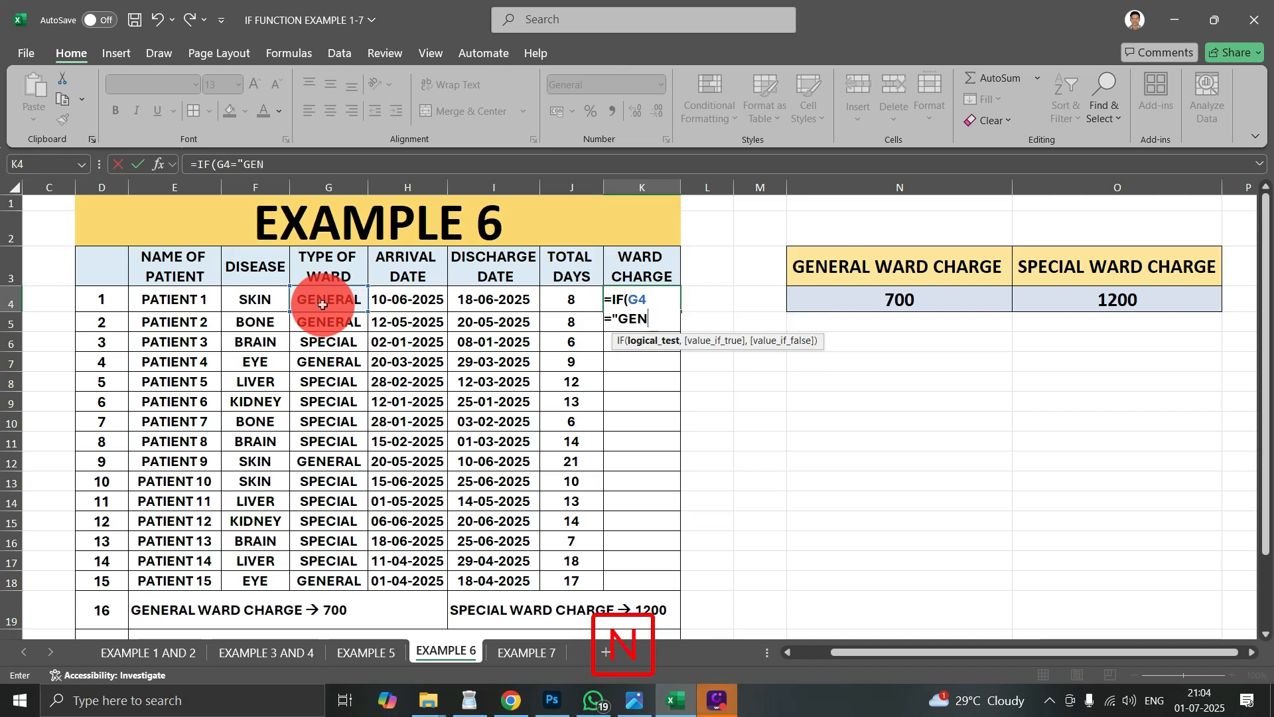
pyautogui.write('ERAL",')
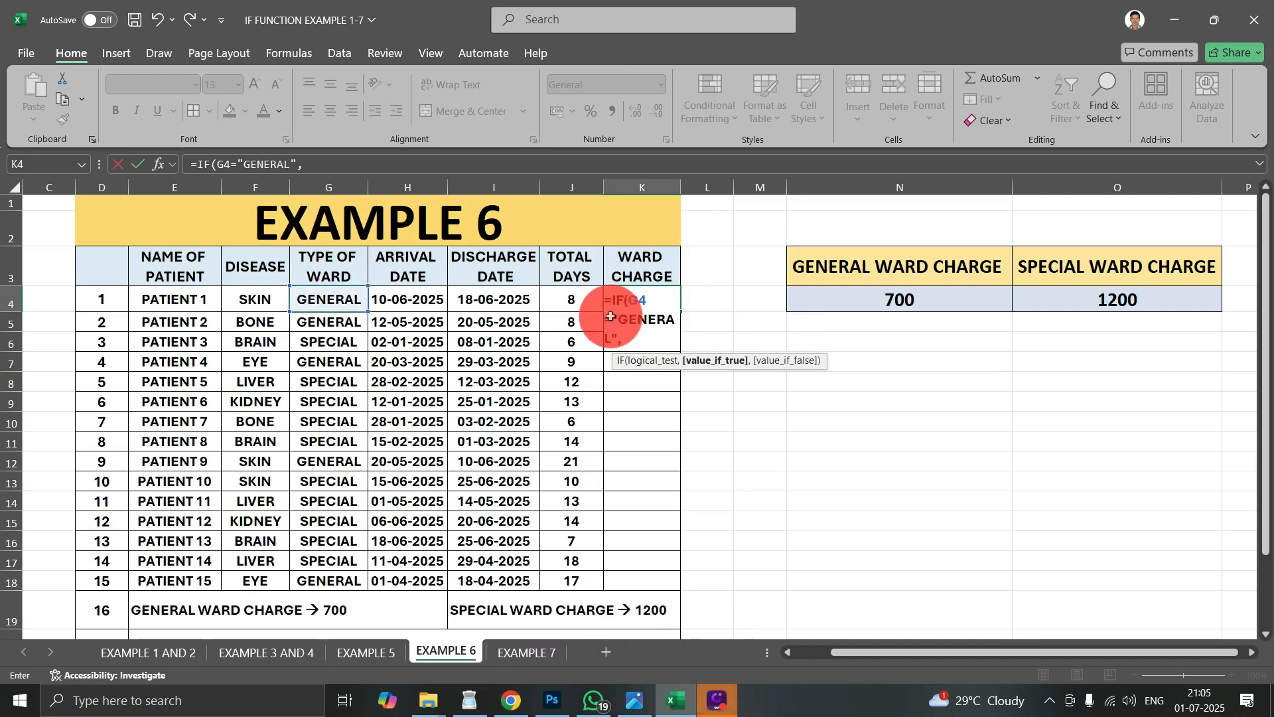
pyautogui.write('J4*')
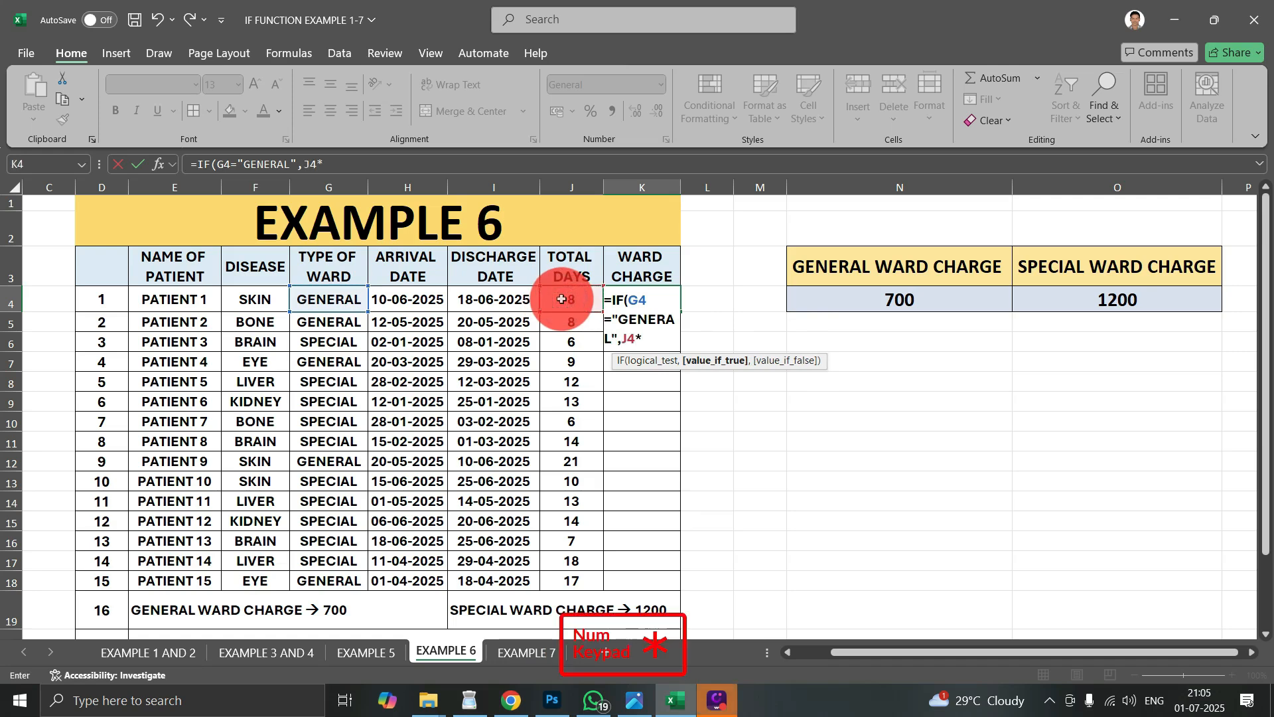
pyautogui.click(892, 297)
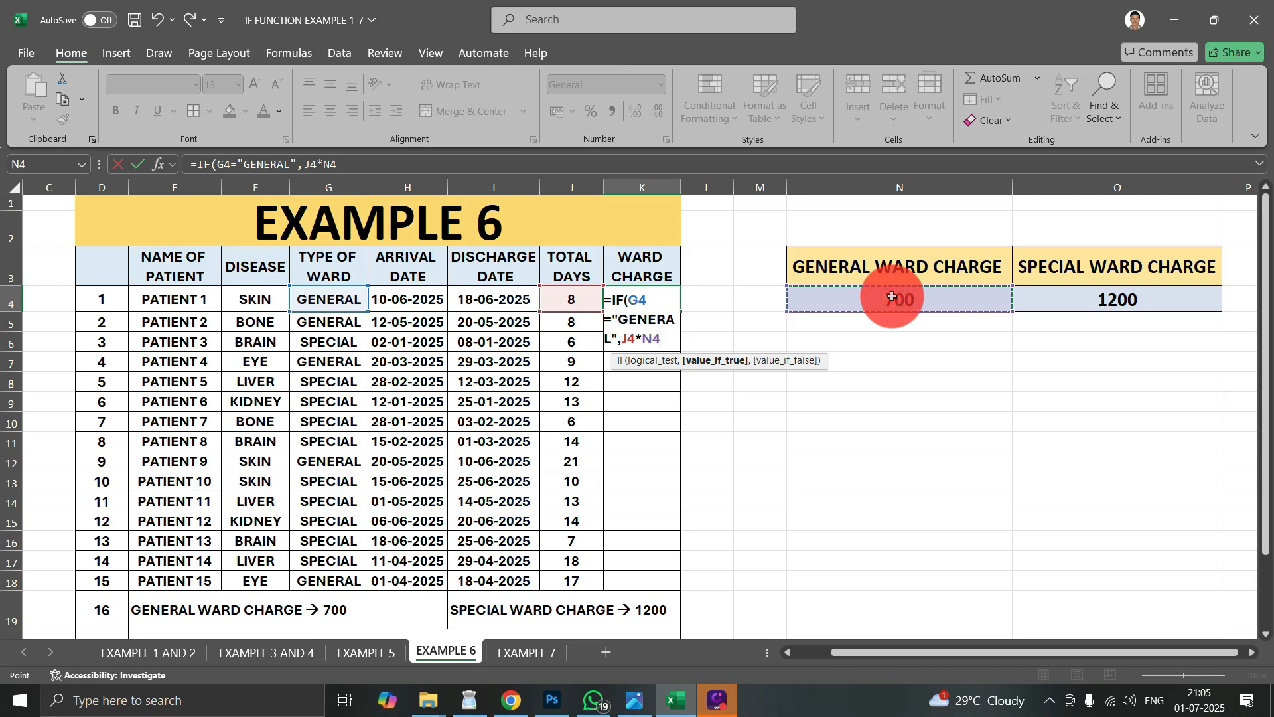
pyautogui.write(',')
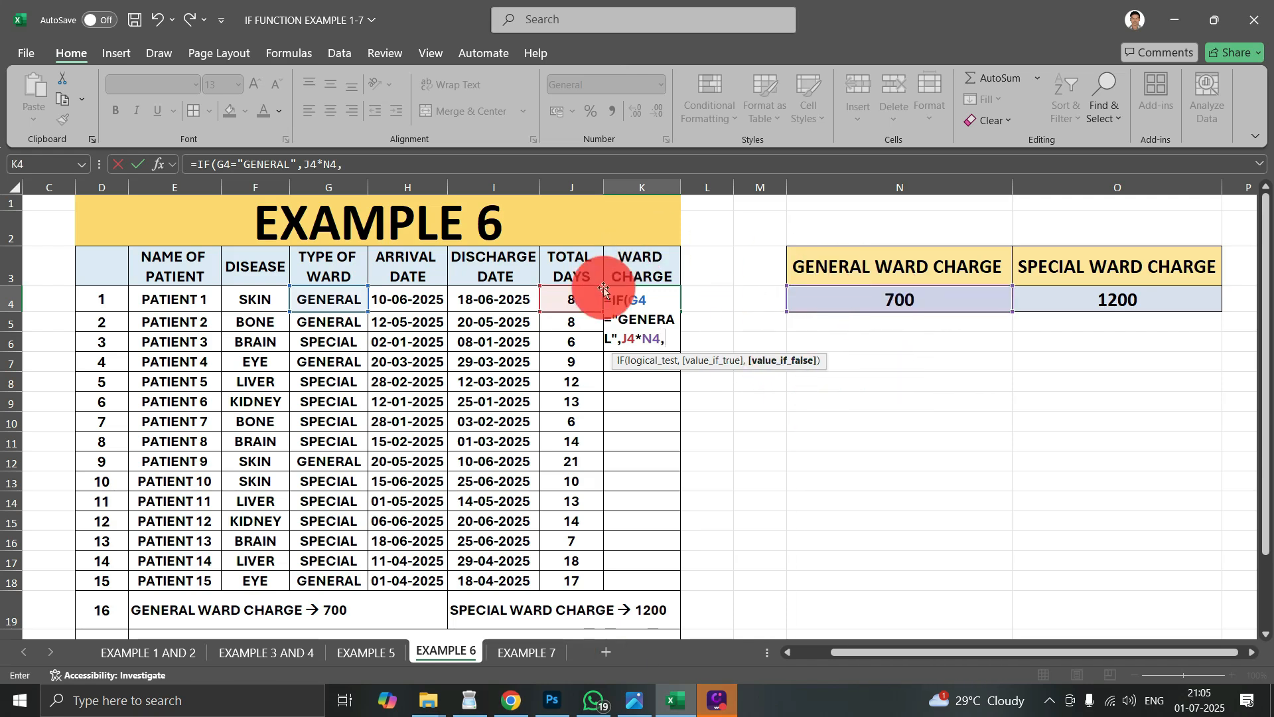
pyautogui.click(1098, 301)
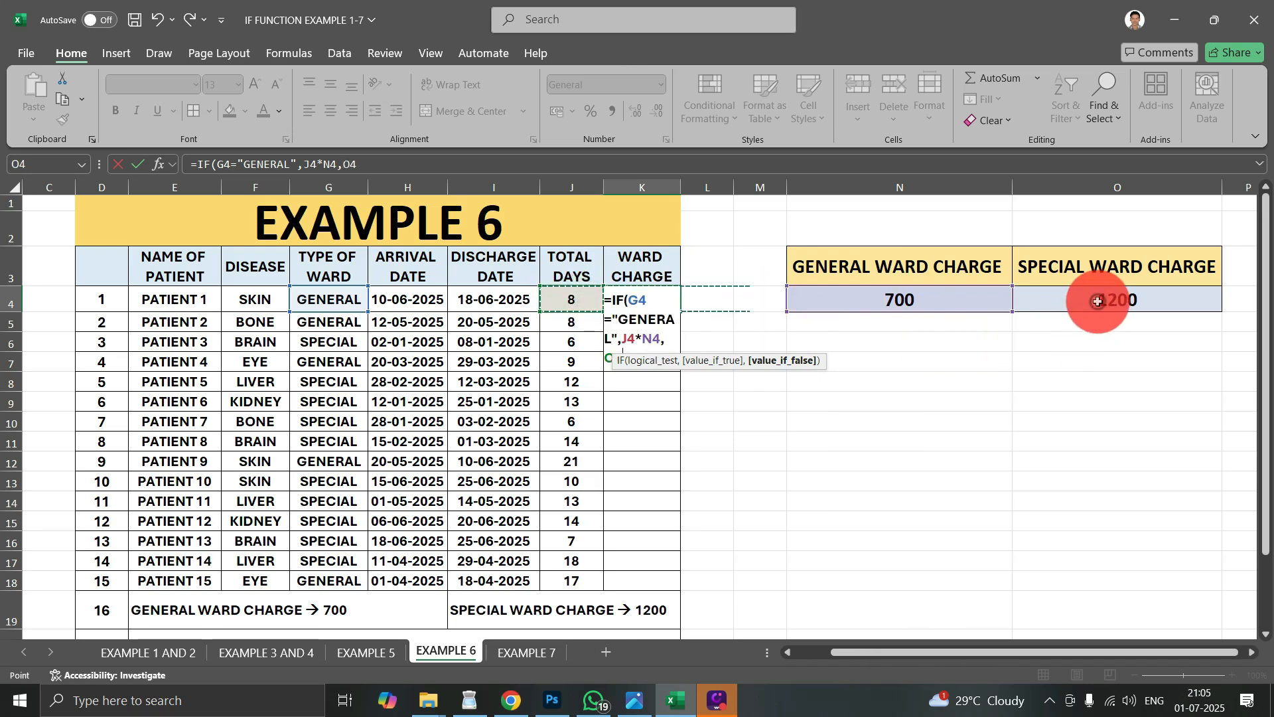
pyautogui.write(')')
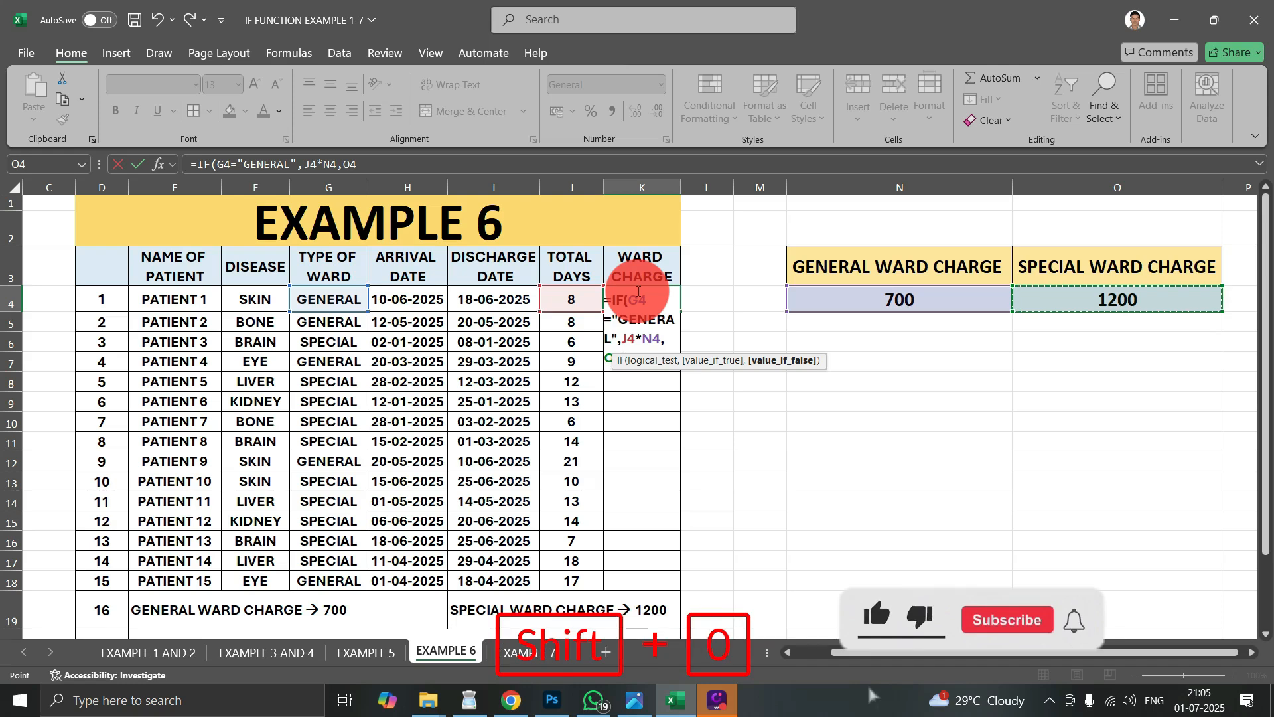
pyautogui.press('Return')
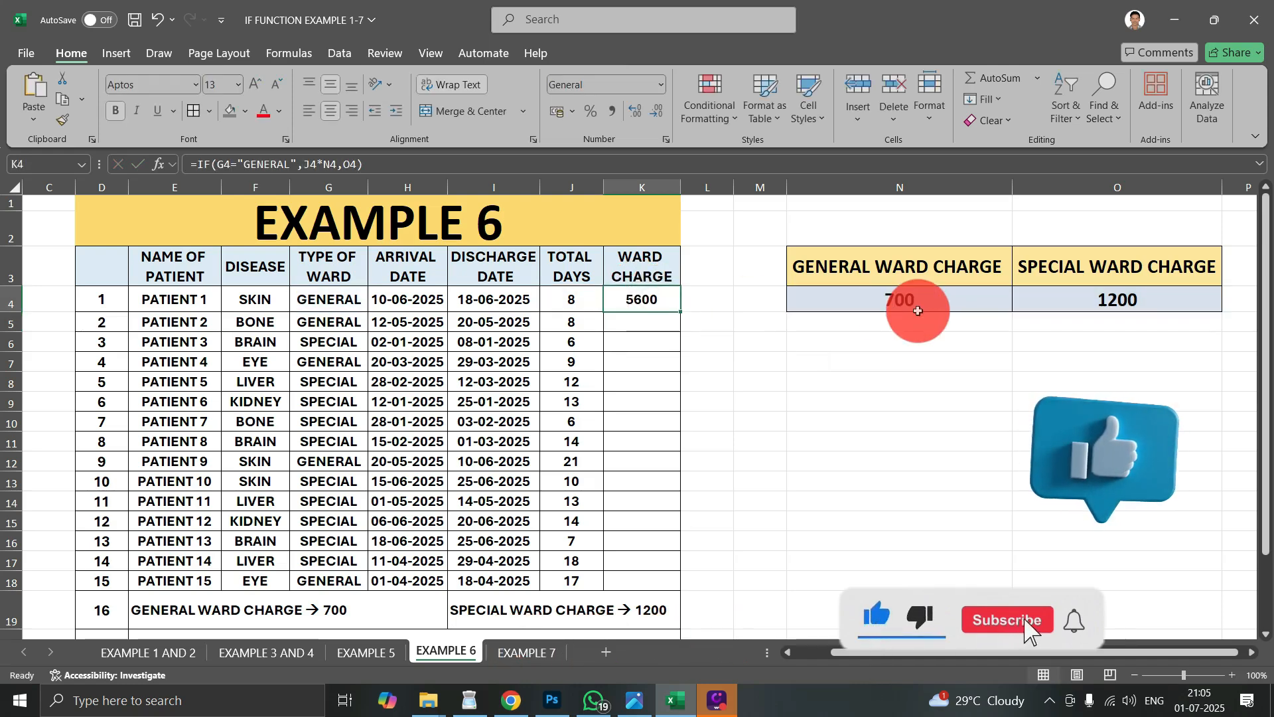
# - Try to fill the ward charge formula from K4 down to K16 and check the rate cells N4:O4
pyautogui.click(580, 295)
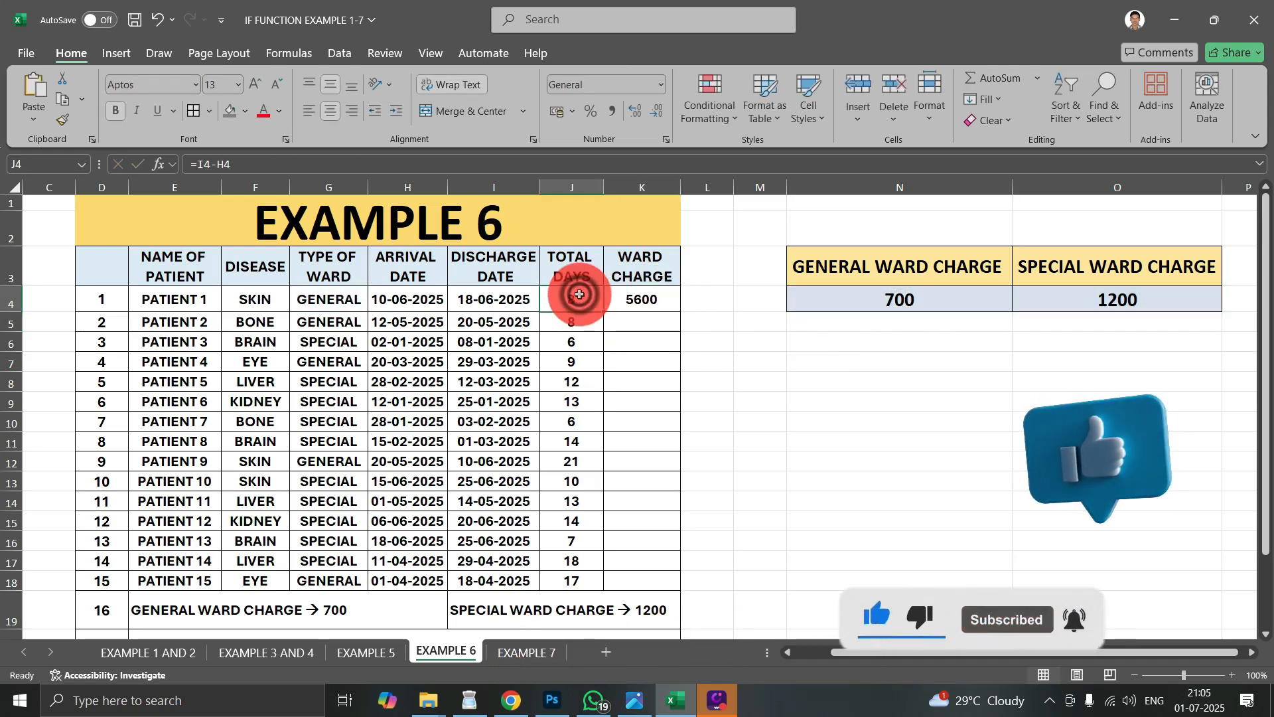
pyautogui.click(647, 295)
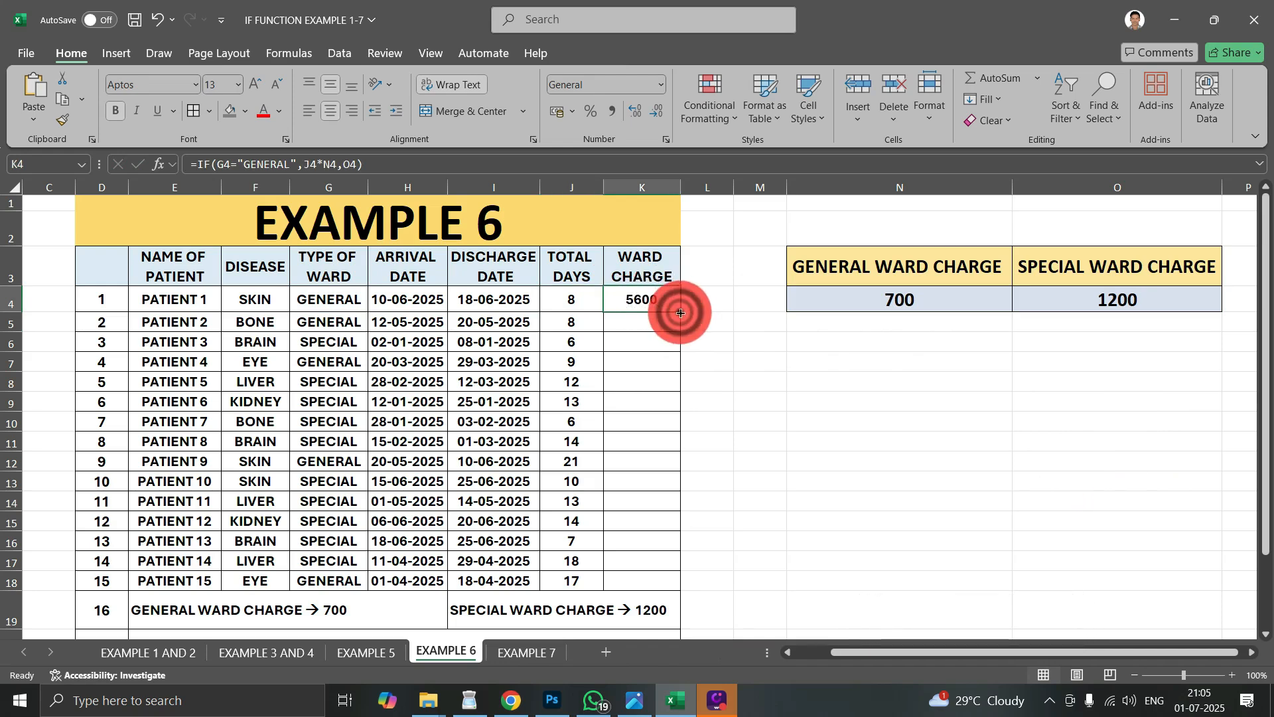
pyautogui.moveTo(681, 313); pyautogui.dragTo(671, 542)
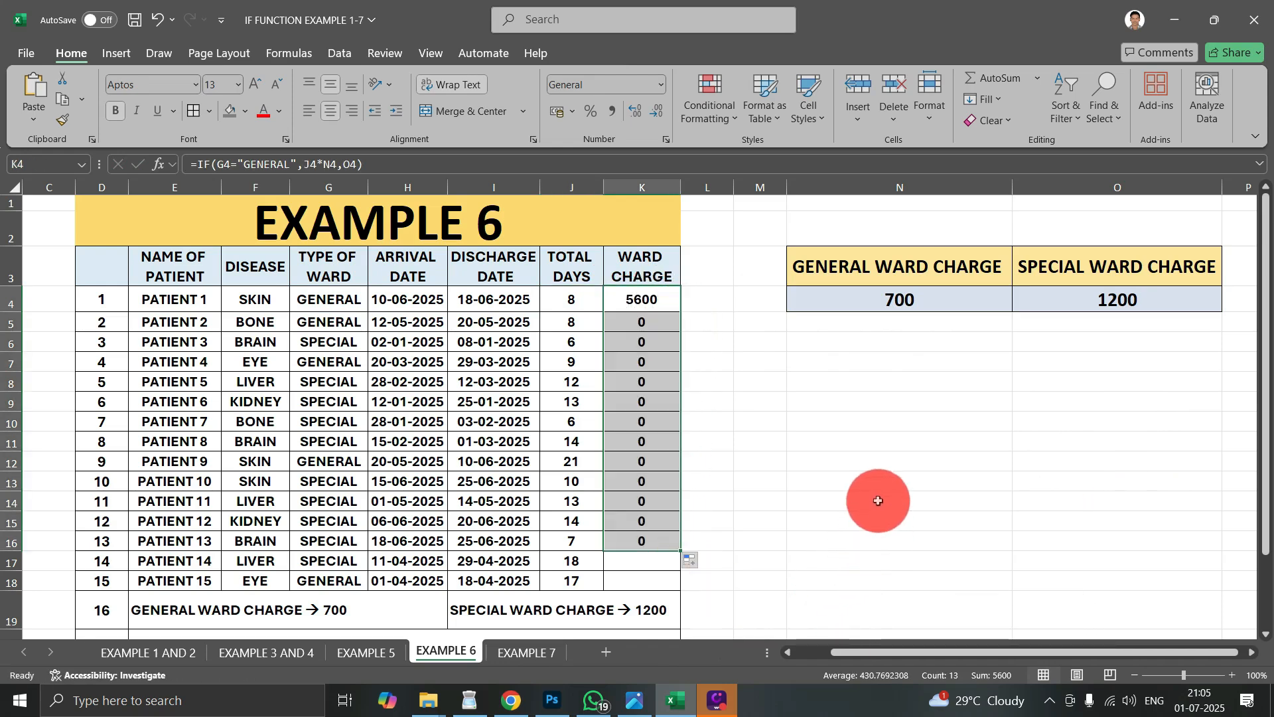
pyautogui.click(811, 361)
pyautogui.moveTo(883, 298); pyautogui.dragTo(1058, 304)
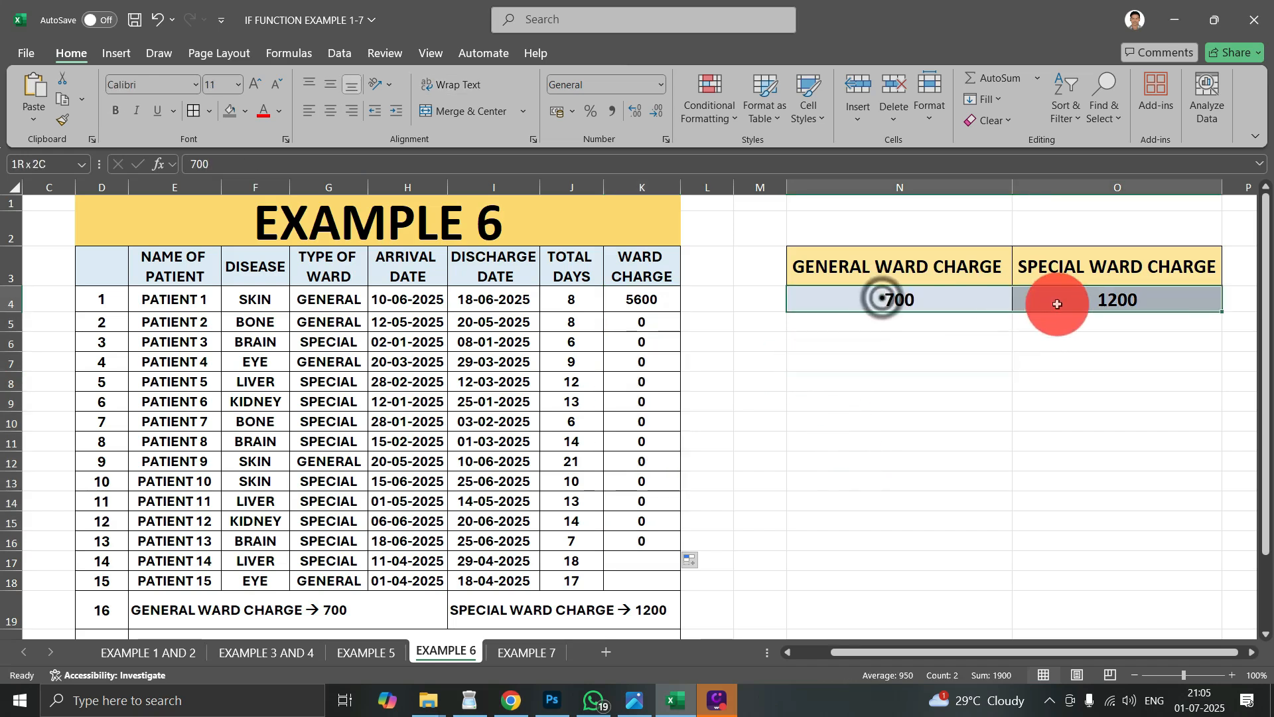
# - Clear the filled ward charges in K5:K16, keeping the formula in K4
pyautogui.moveTo(657, 322); pyautogui.dragTo(654, 541)
pyautogui.press('Delete')
pyautogui.click(817, 475)
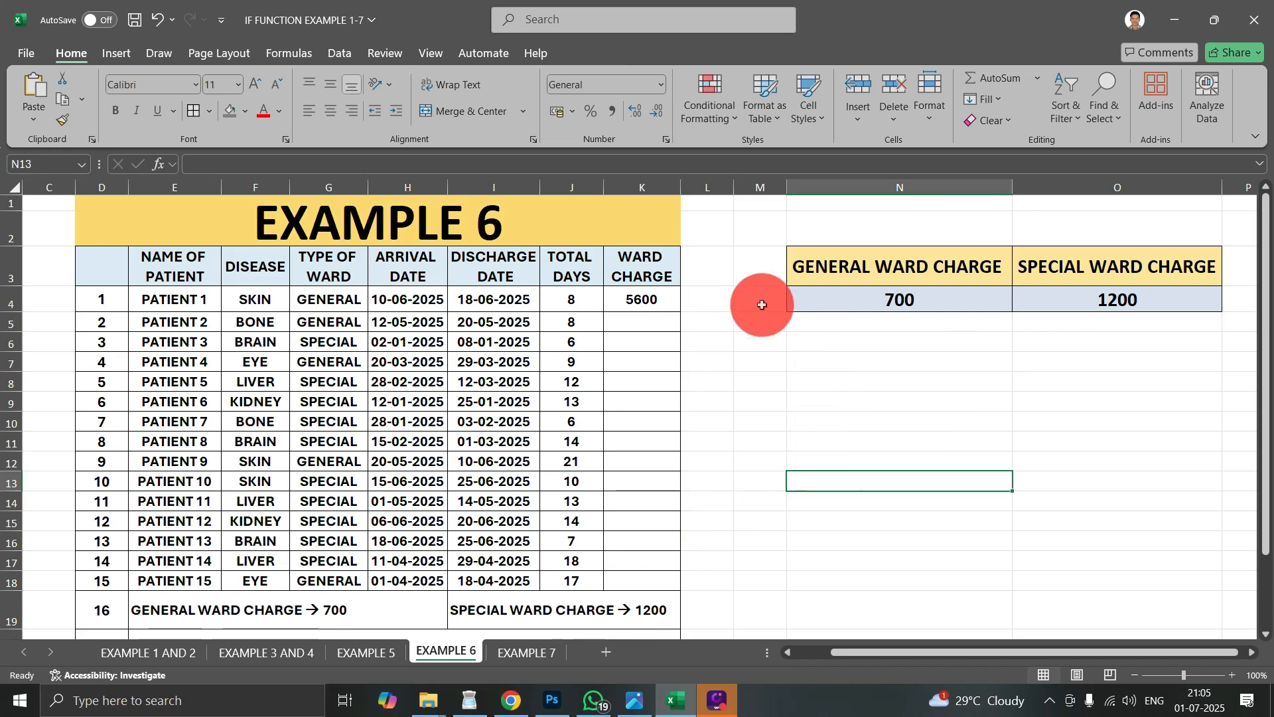
# - Make both rate references in K4's formula absolute so it reads =IF(G4="GENERAL",J4*$N$4,$O$4)
pyautogui.doubleClick(641, 298)
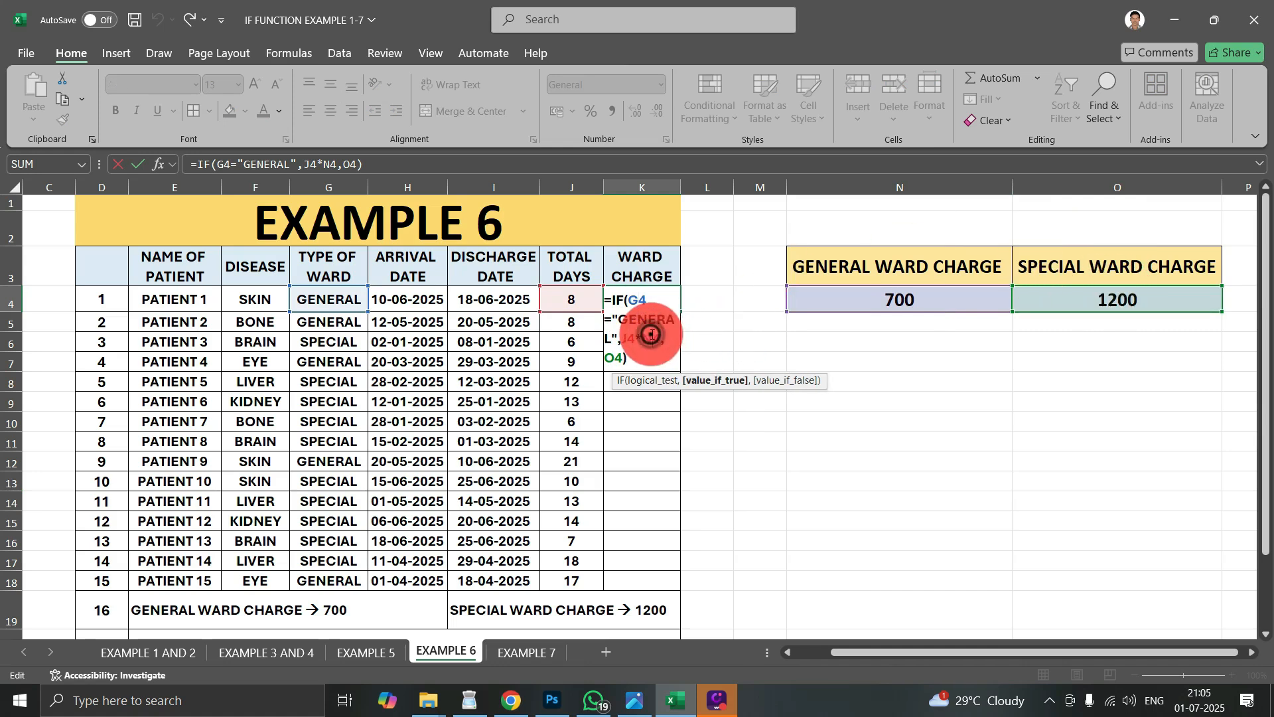
pyautogui.press('F4')
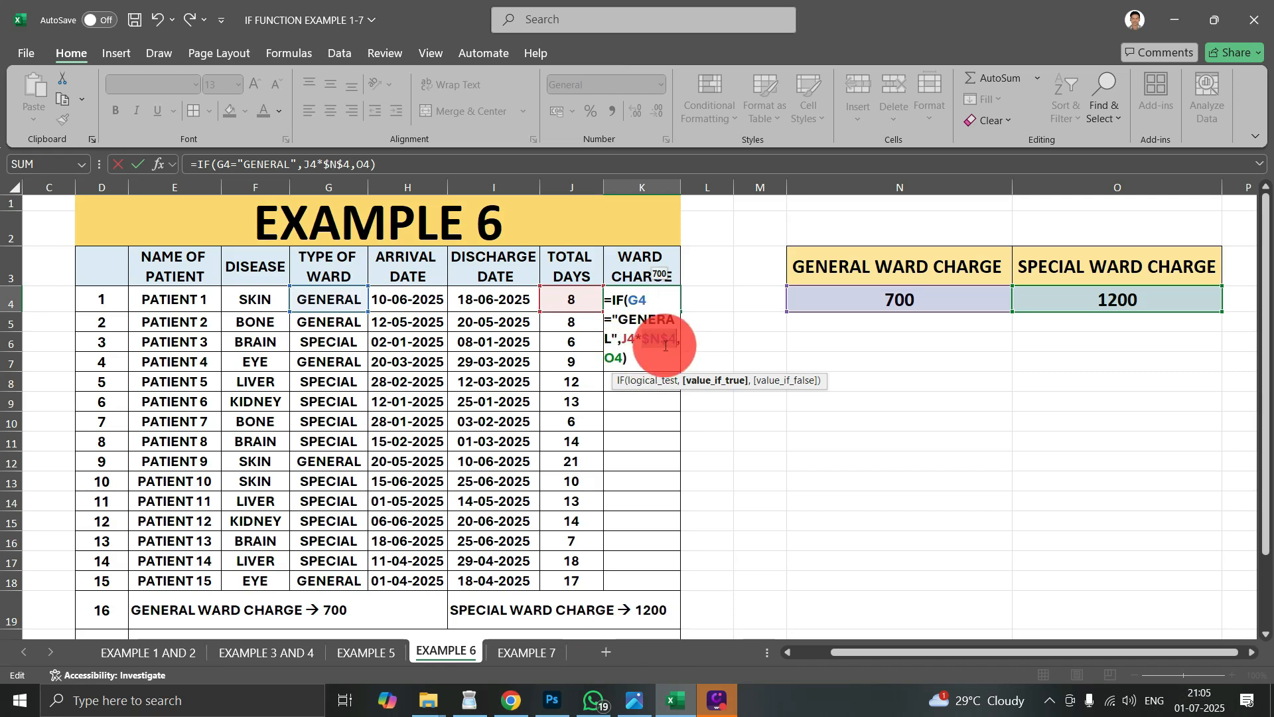
pyautogui.click(616, 357)
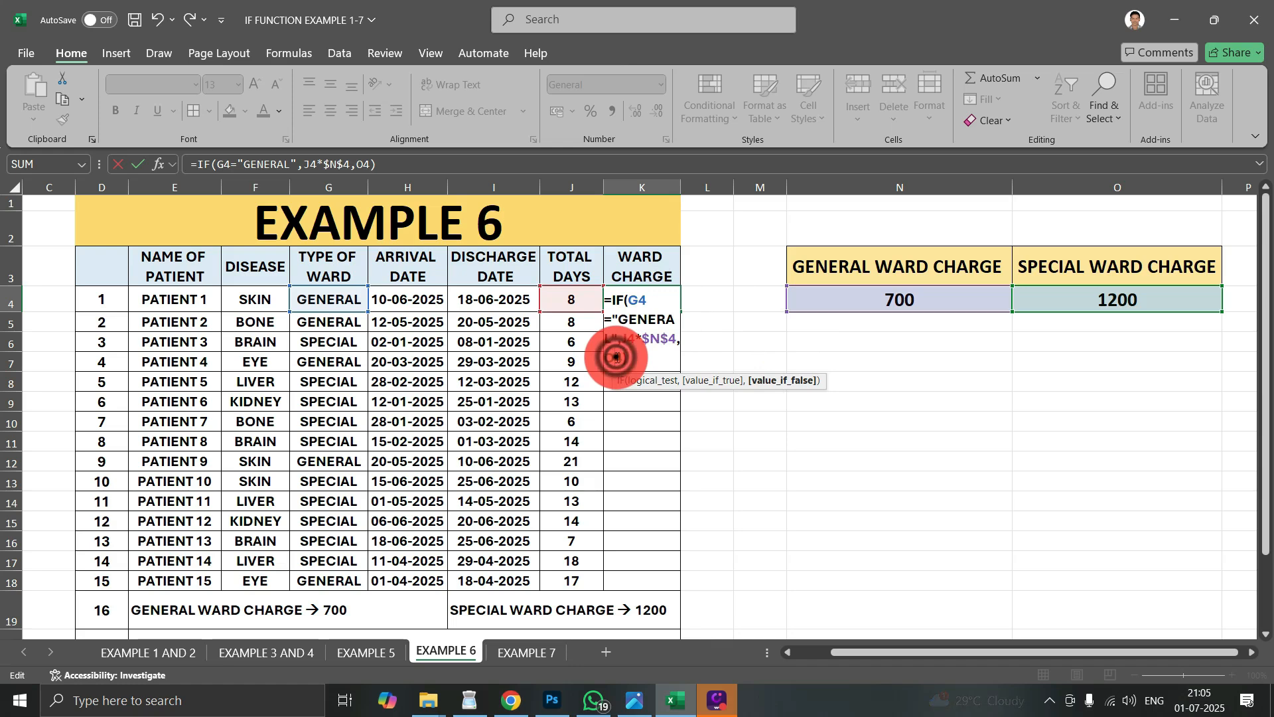
pyautogui.press('F4')
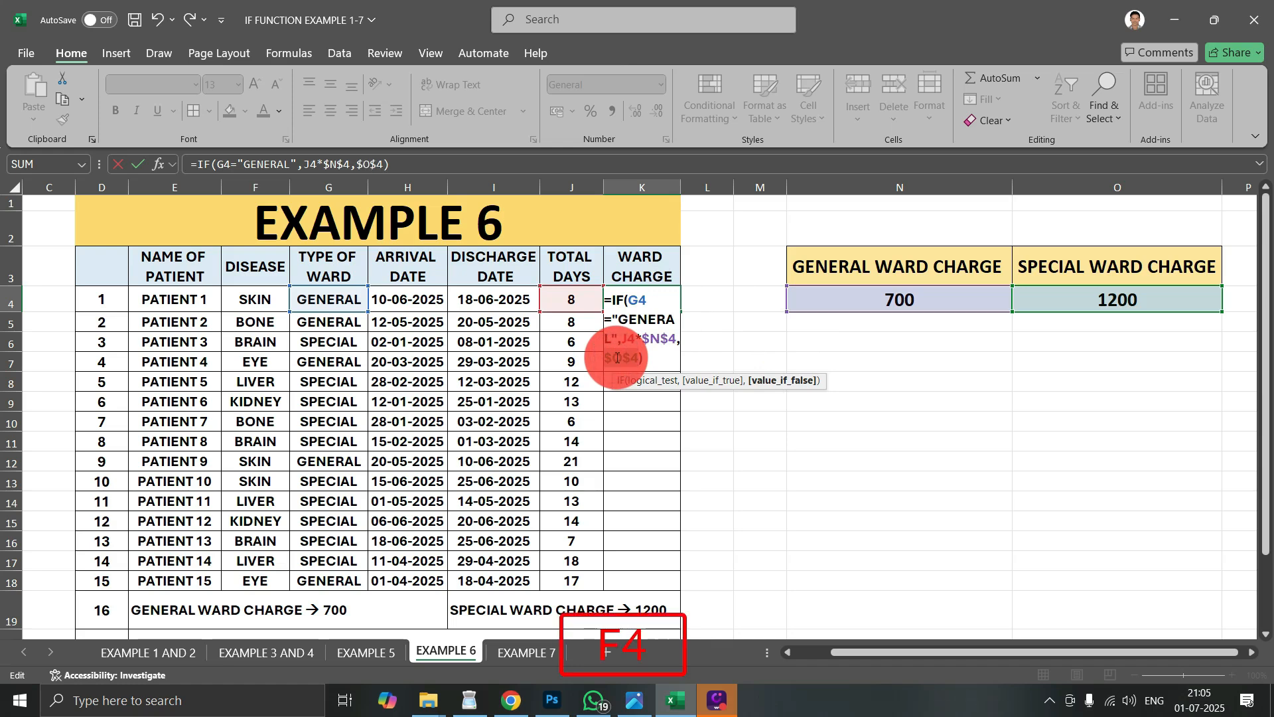
pyautogui.press('Return')
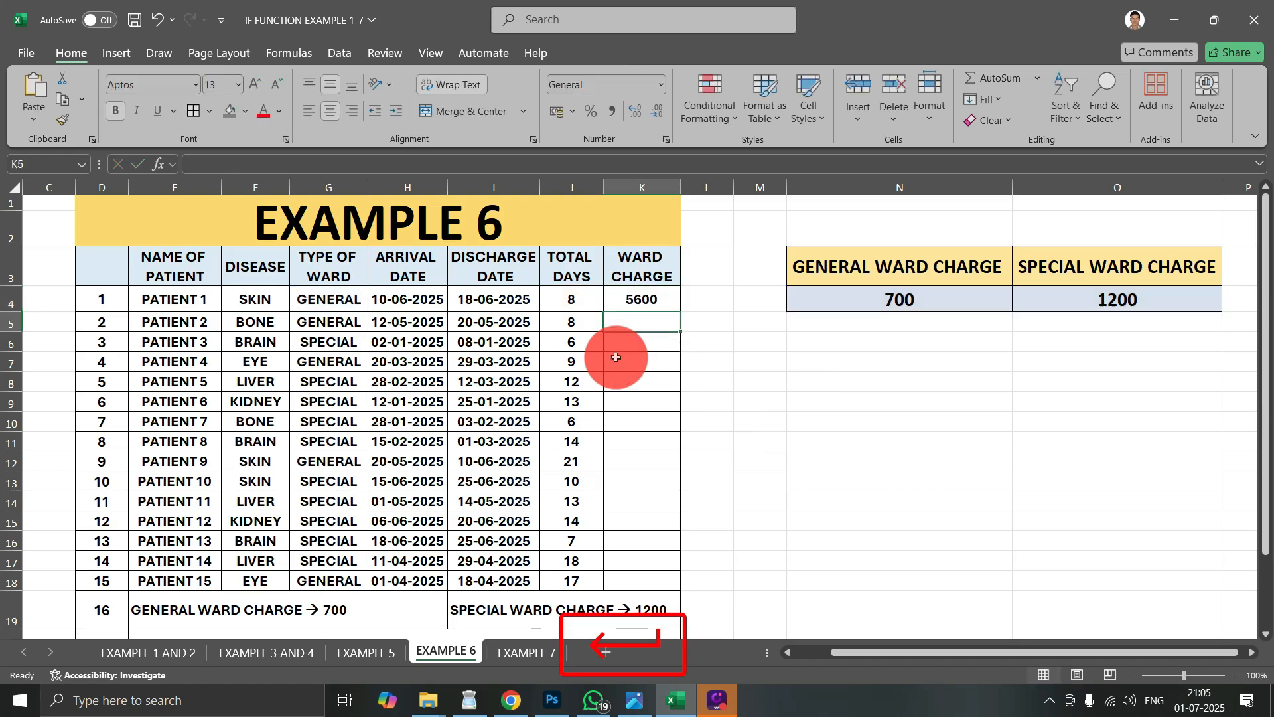
# - Fill the ward charge formula with absolute references from K4 down to K18 for all patients
pyautogui.click(650, 304)
pyautogui.moveTo(680, 312); pyautogui.dragTo(650, 583)
pyautogui.click(856, 420)
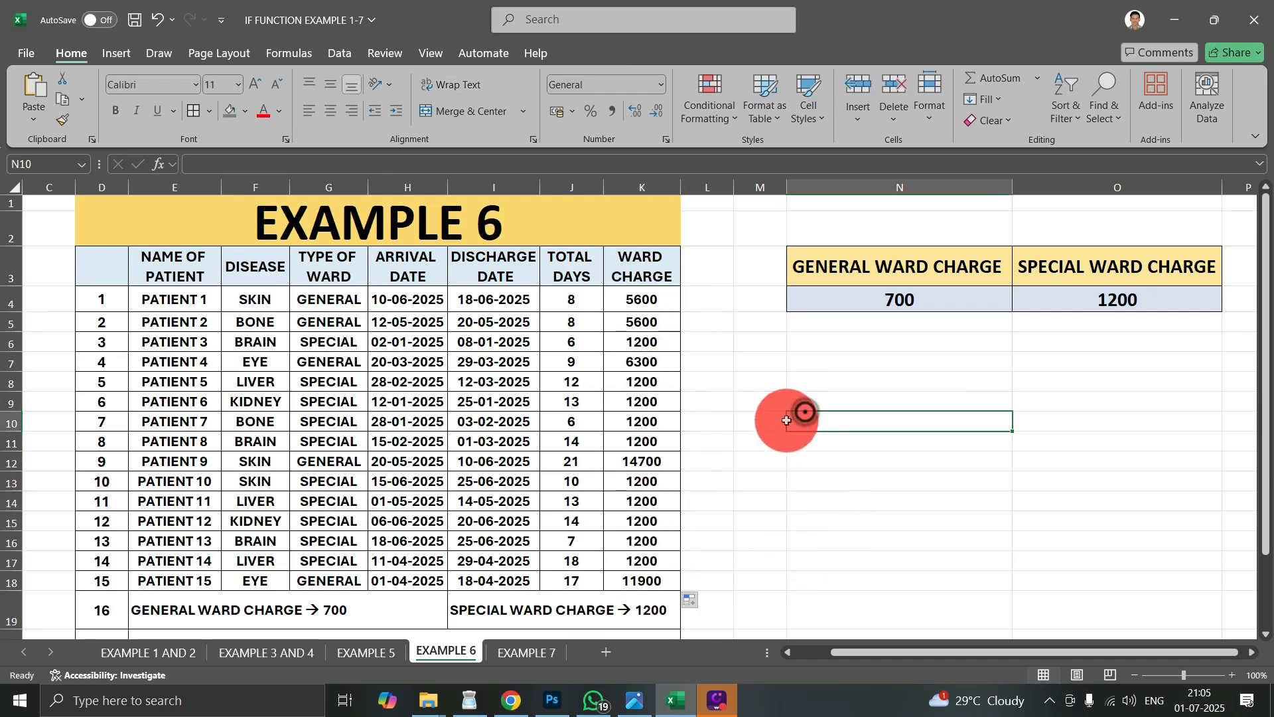
# - Compare total days with ward charge for general-ward Patient 9 and special-ward Patient 3
pyautogui.click(570, 460)
pyautogui.moveTo(588, 458); pyautogui.dragTo(641, 459)
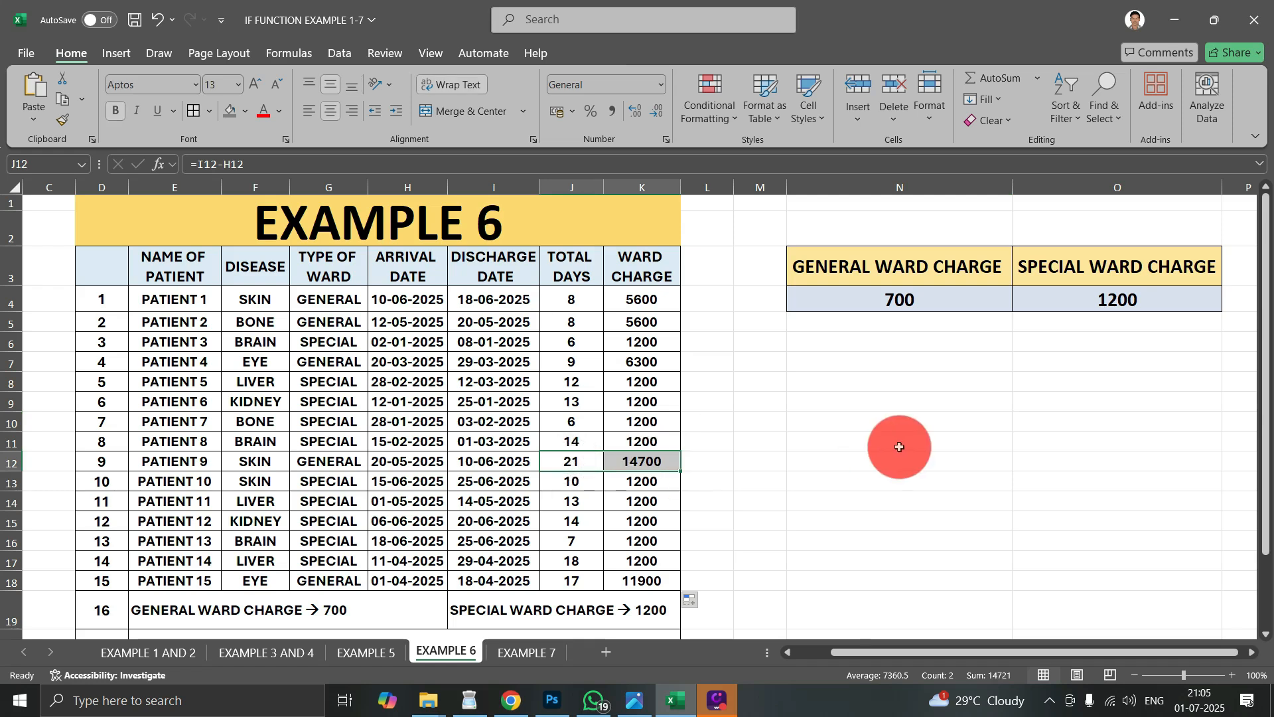
pyautogui.click(347, 460)
pyautogui.moveTo(347, 461); pyautogui.dragTo(630, 463)
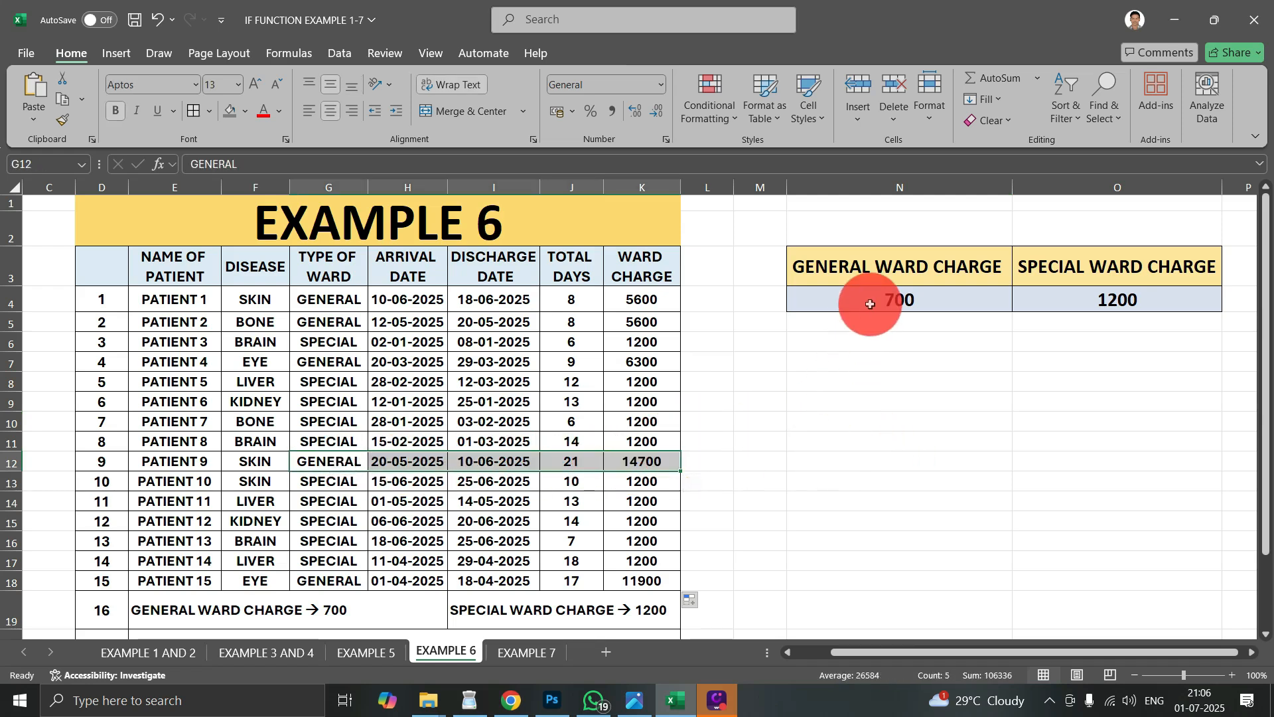
pyautogui.click(597, 342)
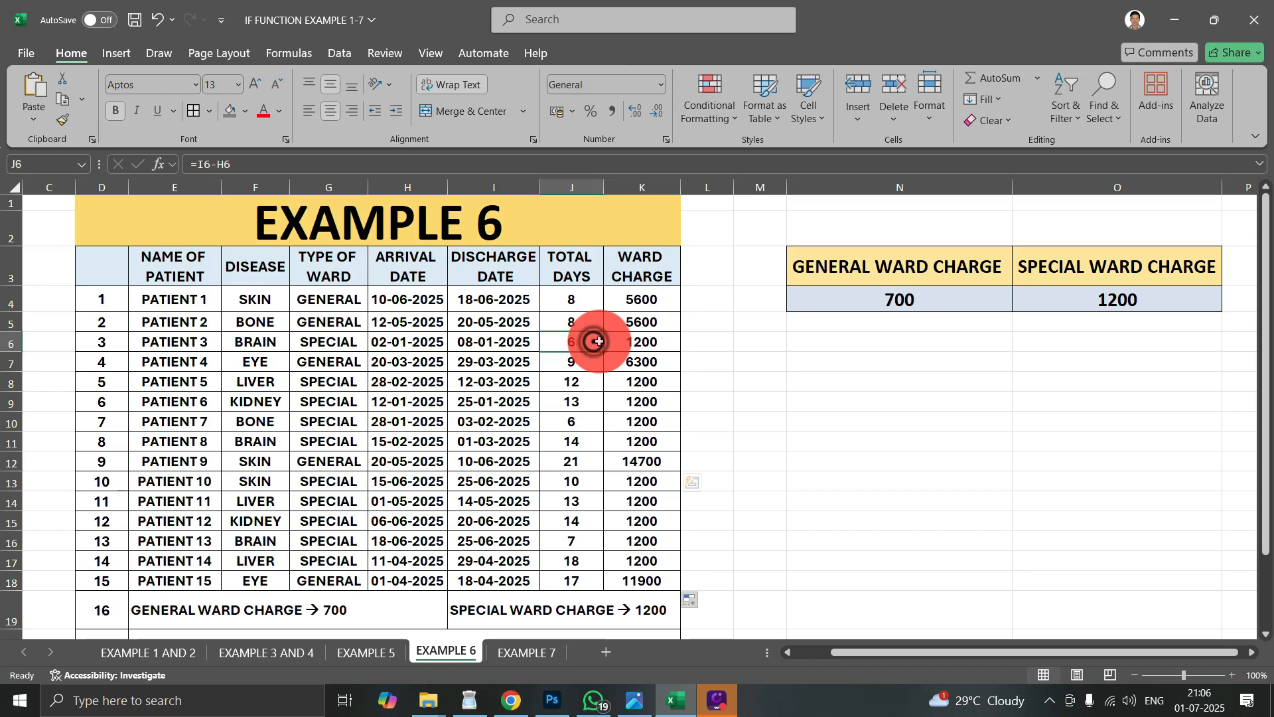
pyautogui.moveTo(599, 342); pyautogui.dragTo(614, 342)
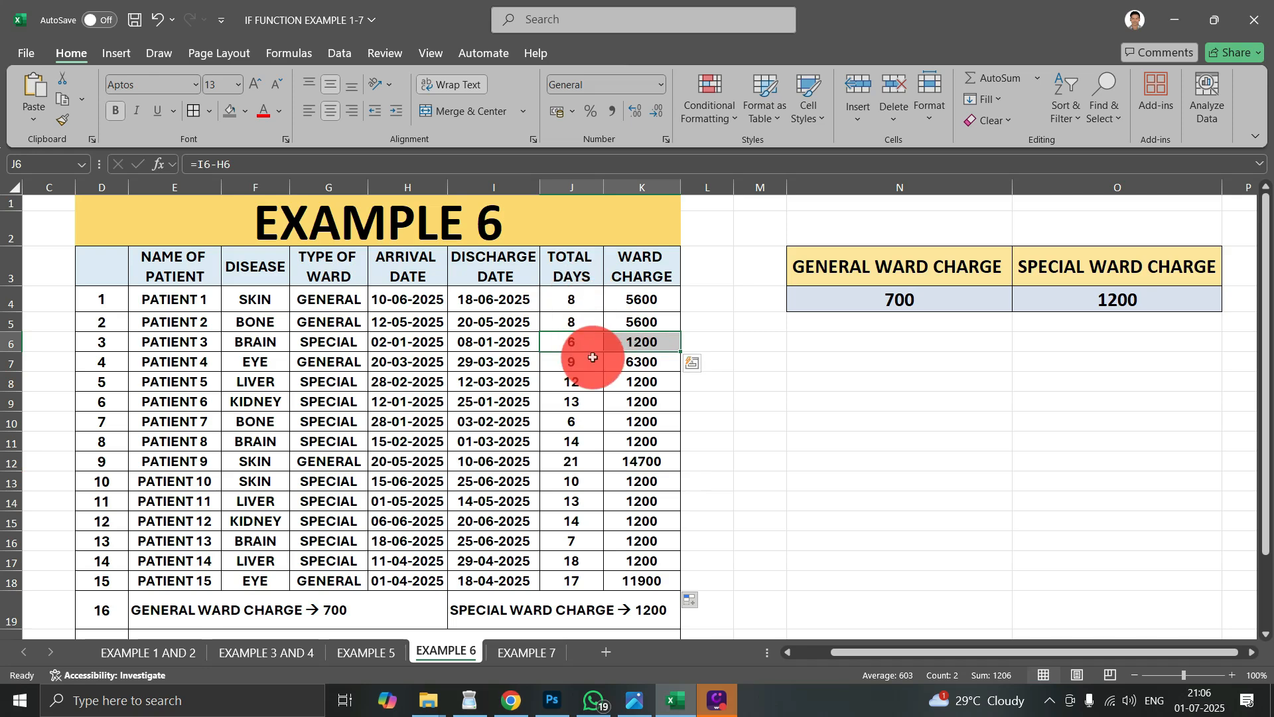
# - Examine the ward charge formulas in K6 and K4, focusing on the special ward argument $O$4
pyautogui.doubleClick(649, 341)
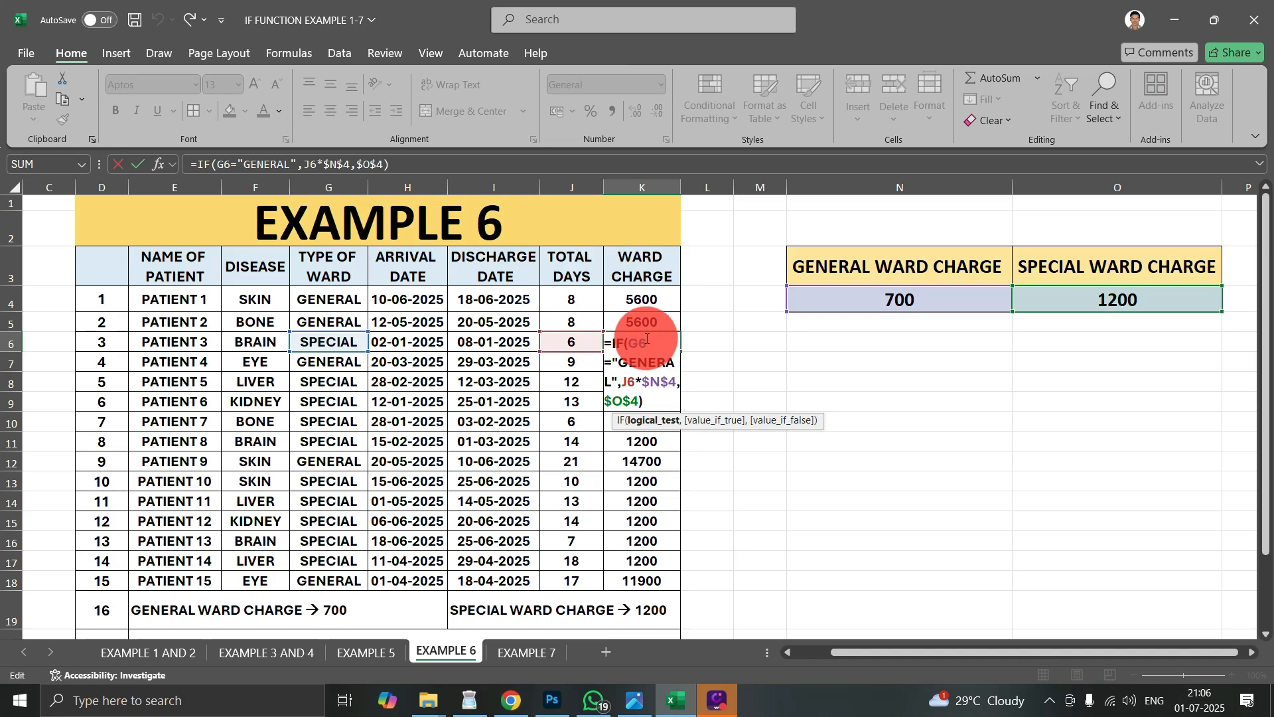
pyautogui.press('Return')
pyautogui.click(690, 364)
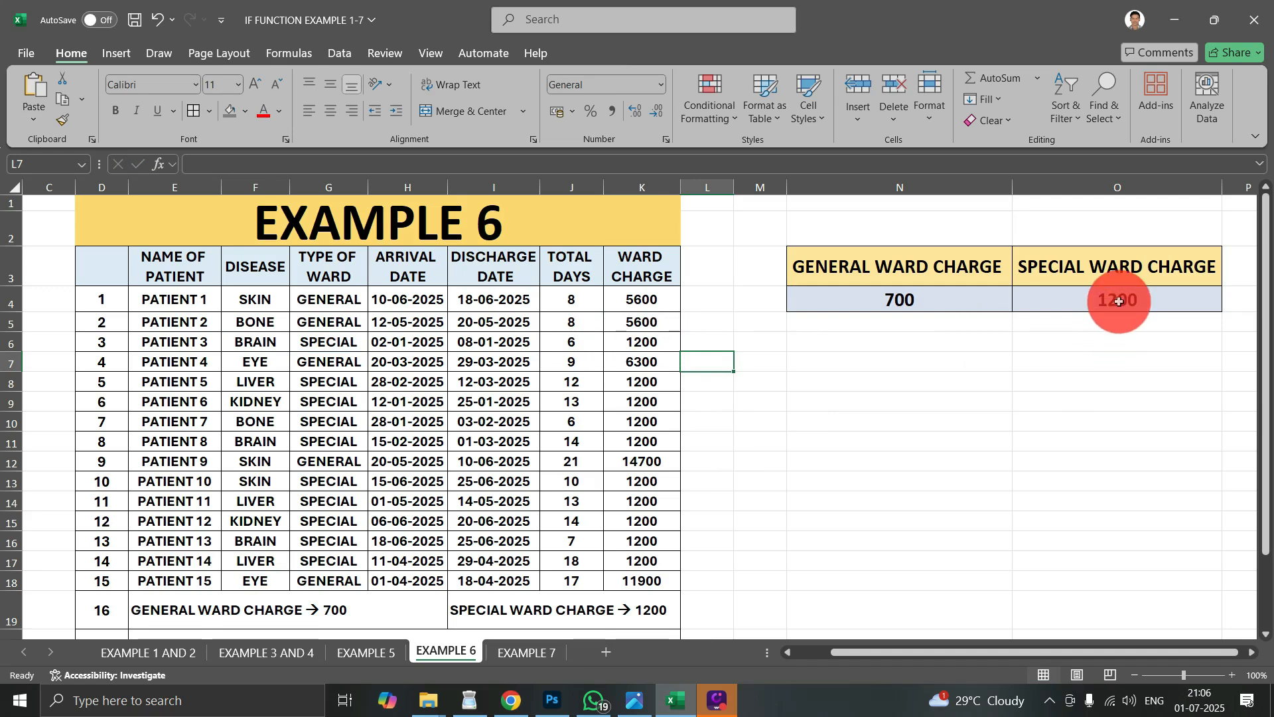
pyautogui.click(635, 336)
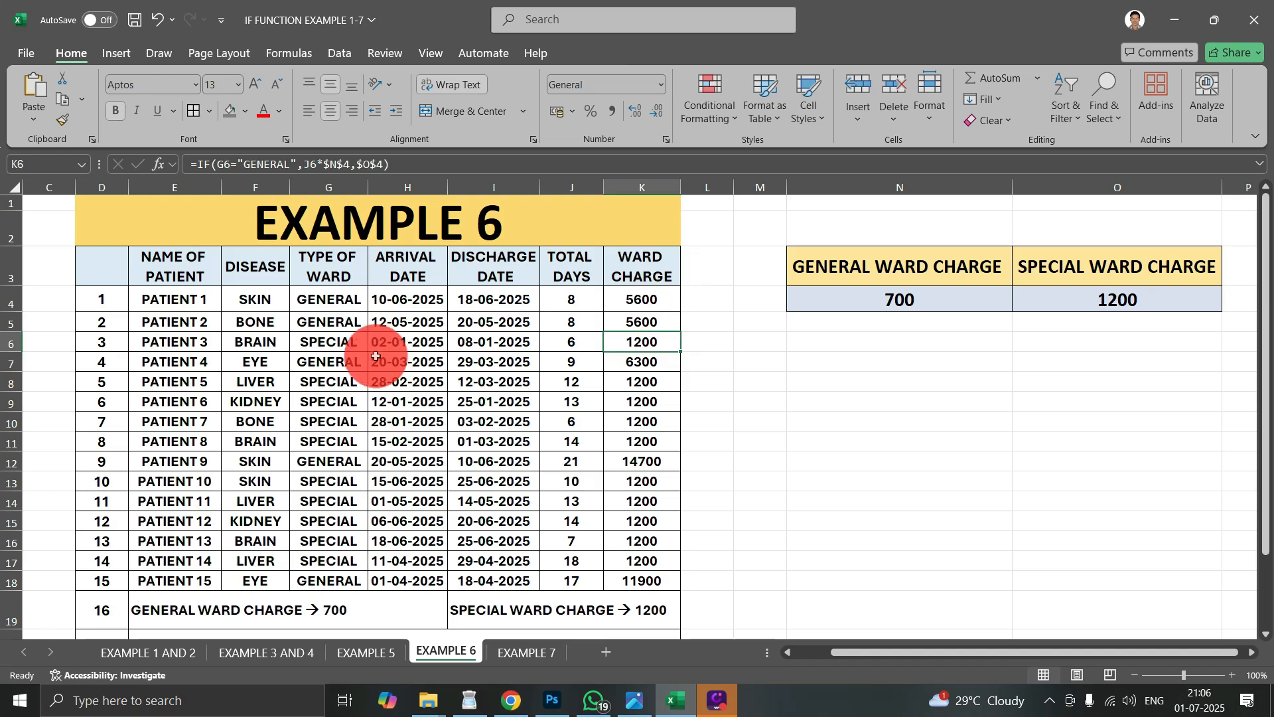
pyautogui.click(311, 339)
pyautogui.doubleClick(643, 298)
pyautogui.click(643, 298)
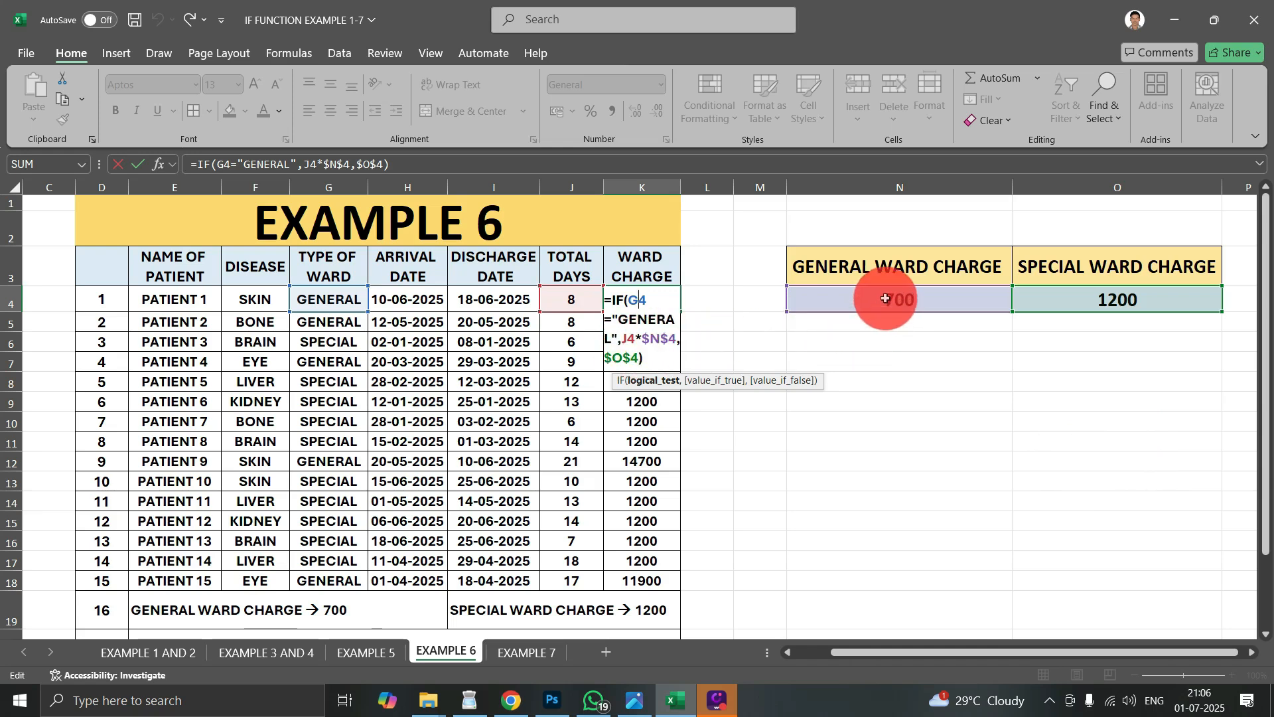
pyautogui.click(607, 357)
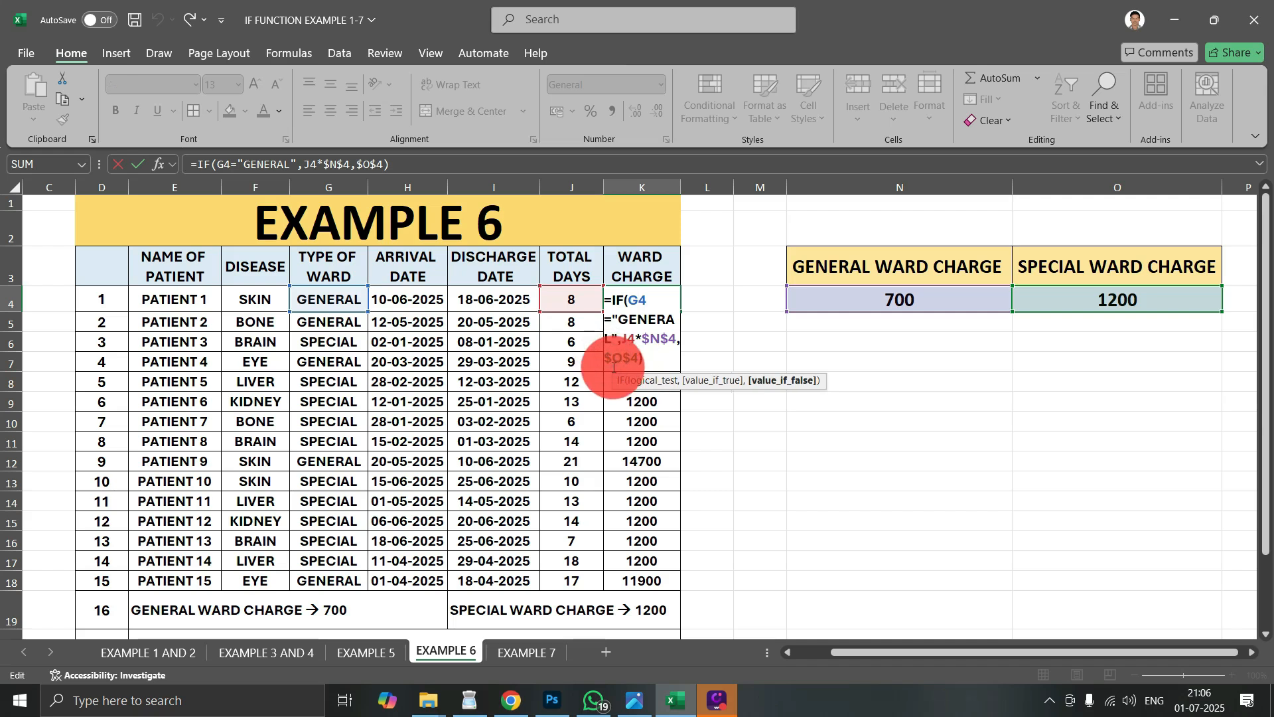
pyautogui.press('Escape')
# - Clear all ward charges in K4:K18
pyautogui.moveTo(654, 306); pyautogui.dragTo(667, 579)
pyautogui.press('Delete')
# - Start an IF formula in K4 that tests whether the ward type in G4 equals "GENERAL"
pyautogui.click(651, 302)
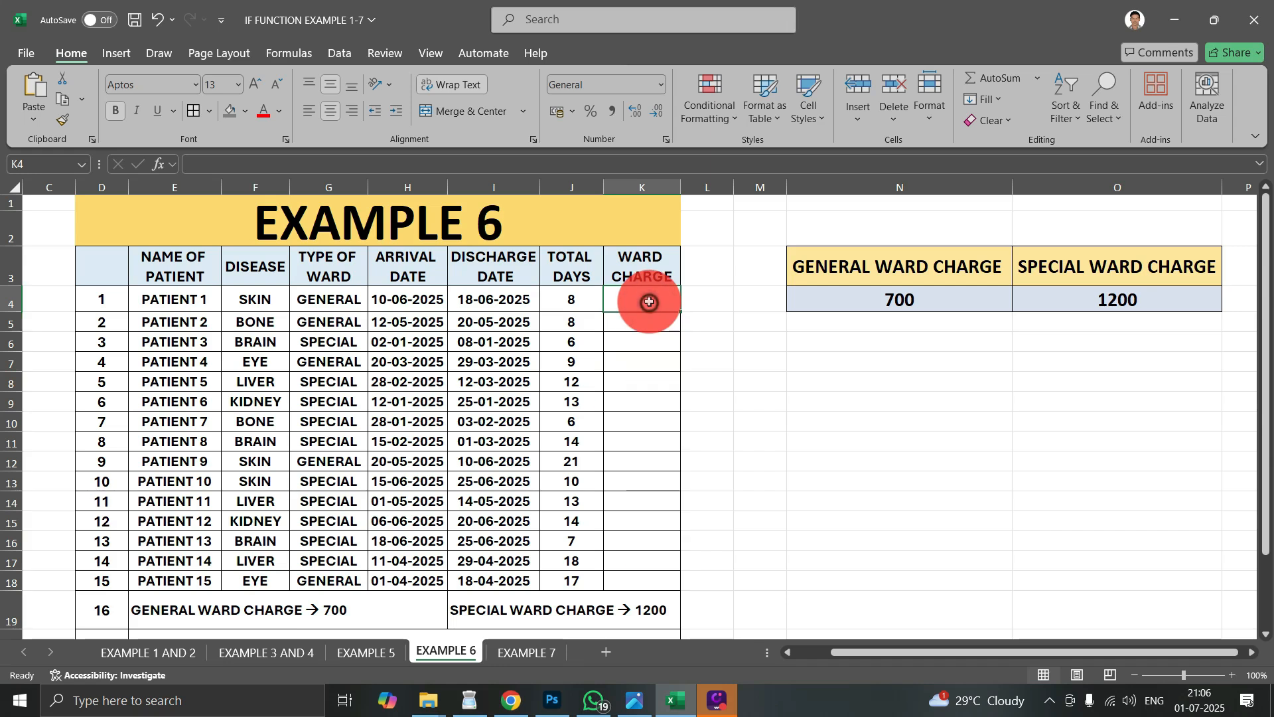
pyautogui.write('=IF')
pyautogui.press('Tab')
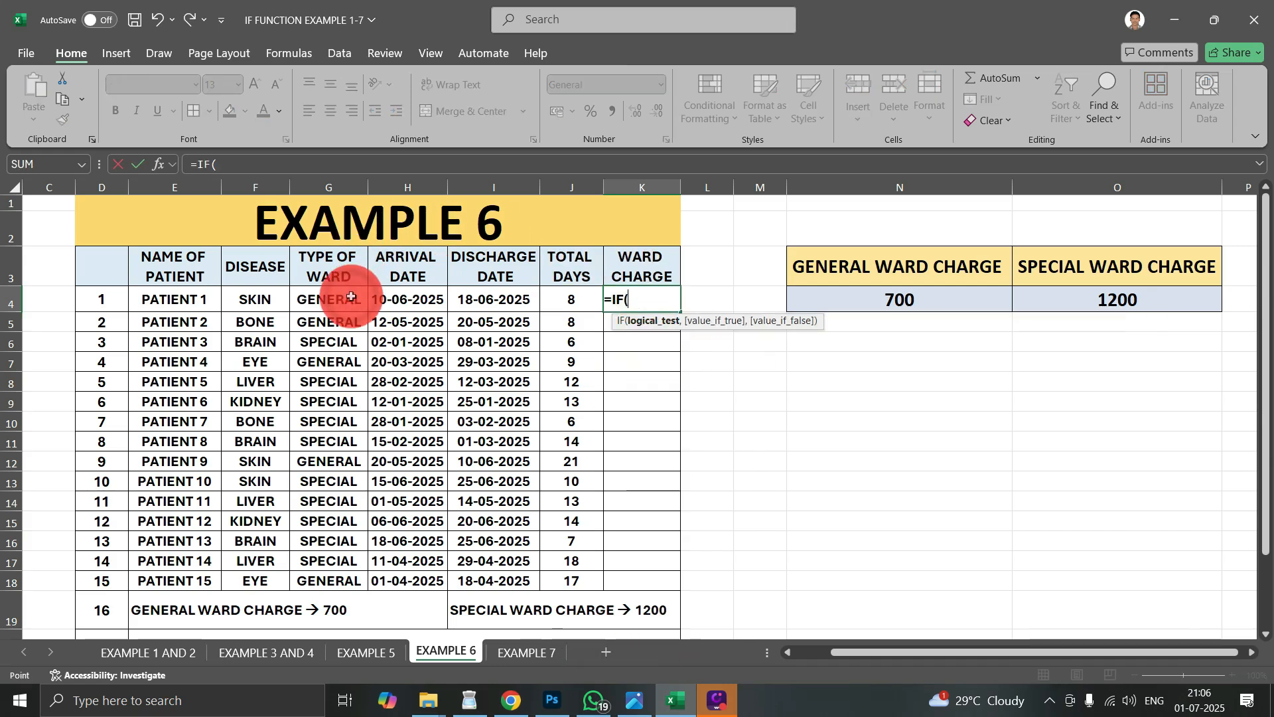
pyautogui.write('="')
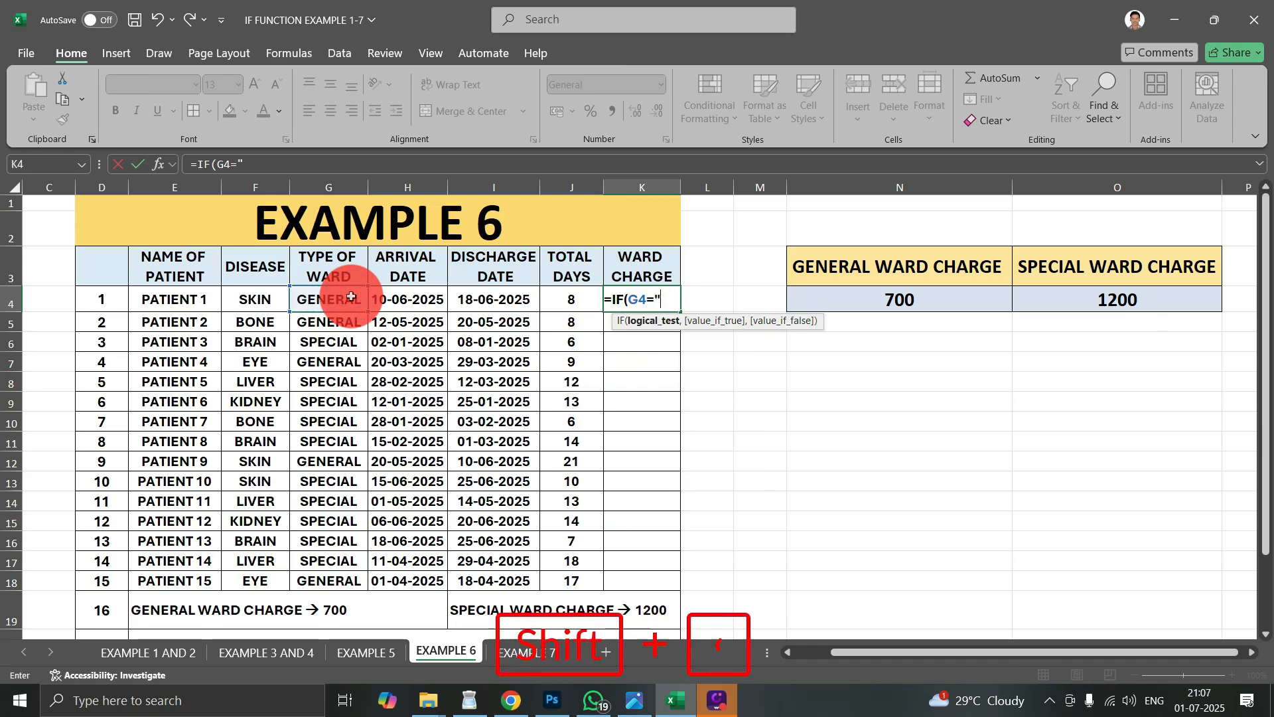
pyautogui.write('GENE')
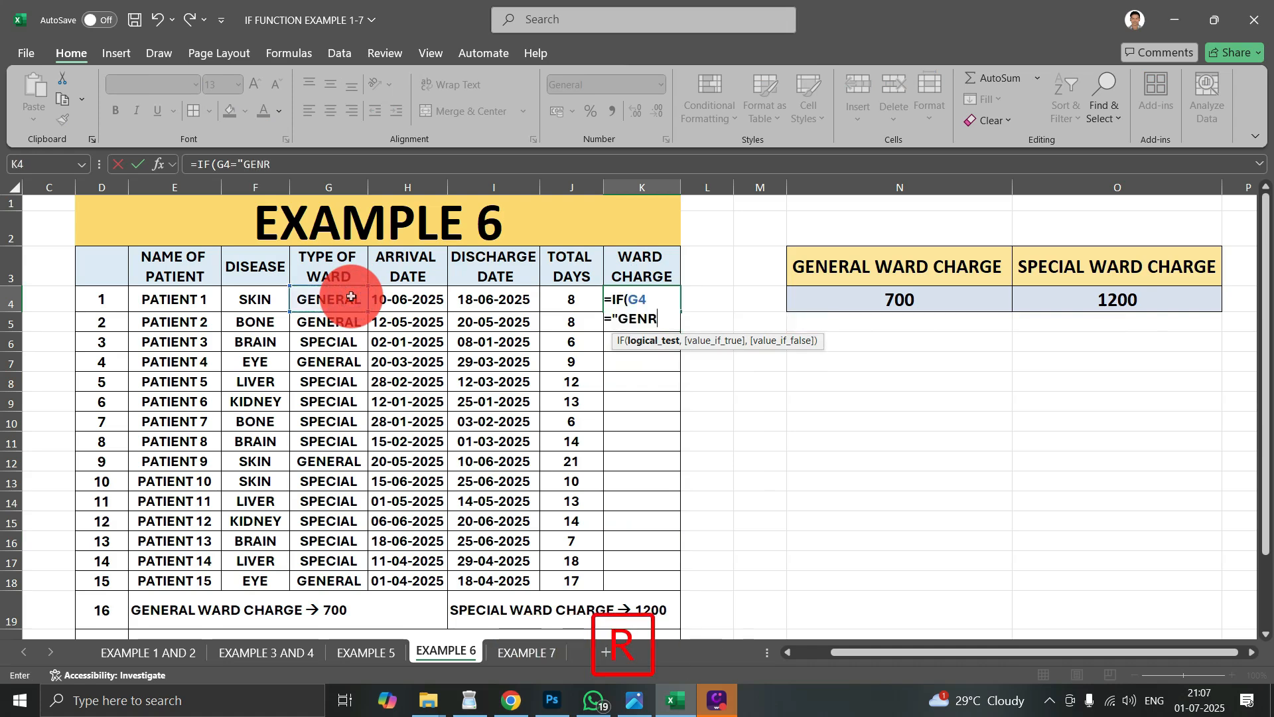
pyautogui.write('R')
pyautogui.press('BackSpace')
pyautogui.write('ERAL')
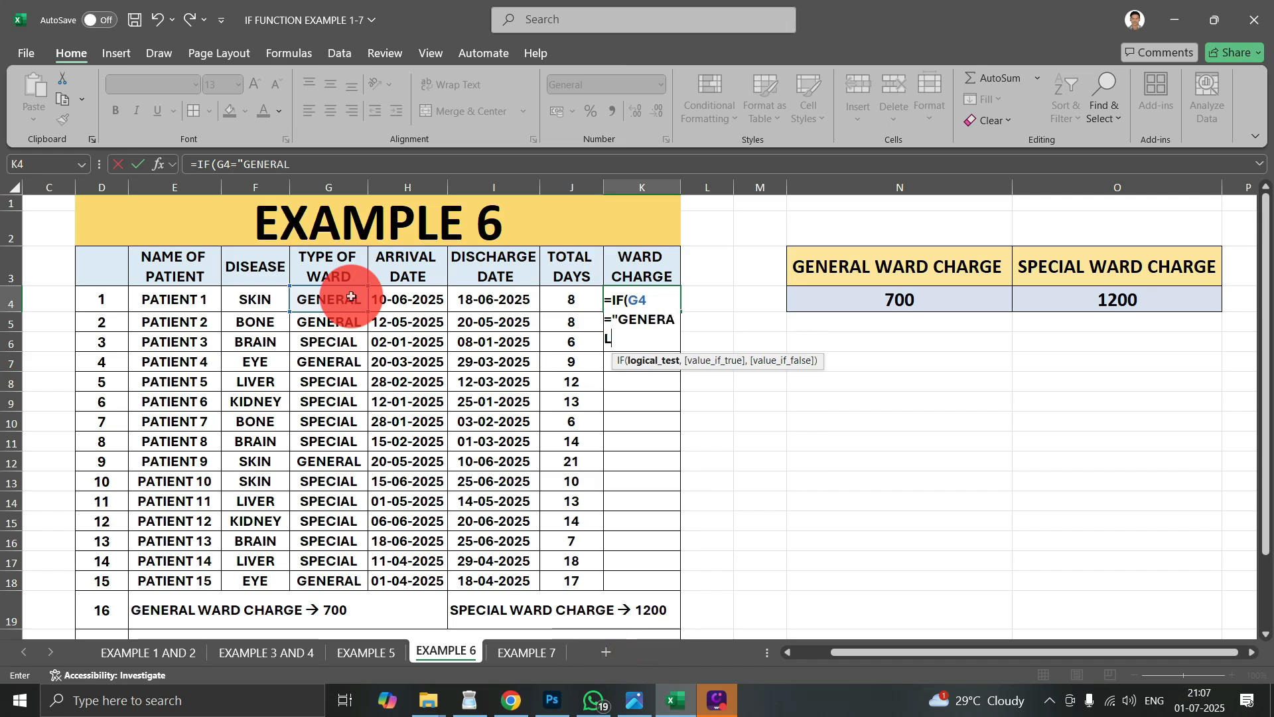
pyautogui.write('".')
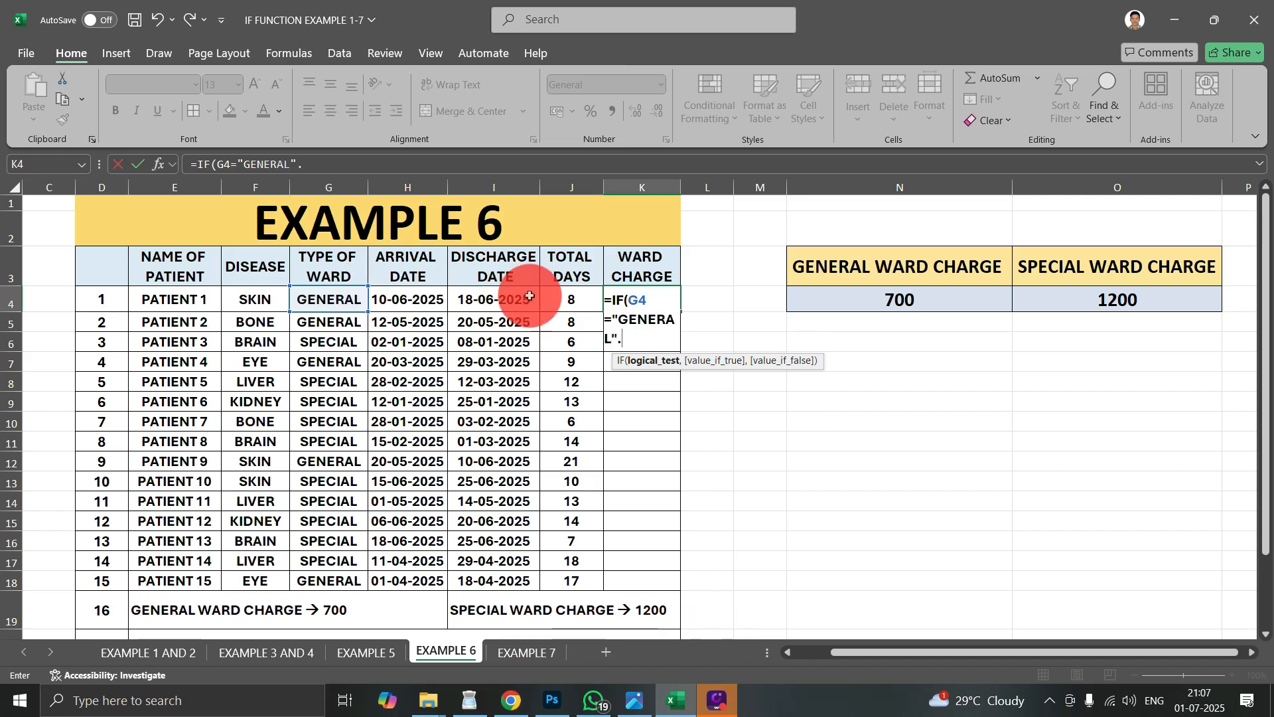
pyautogui.write(',')
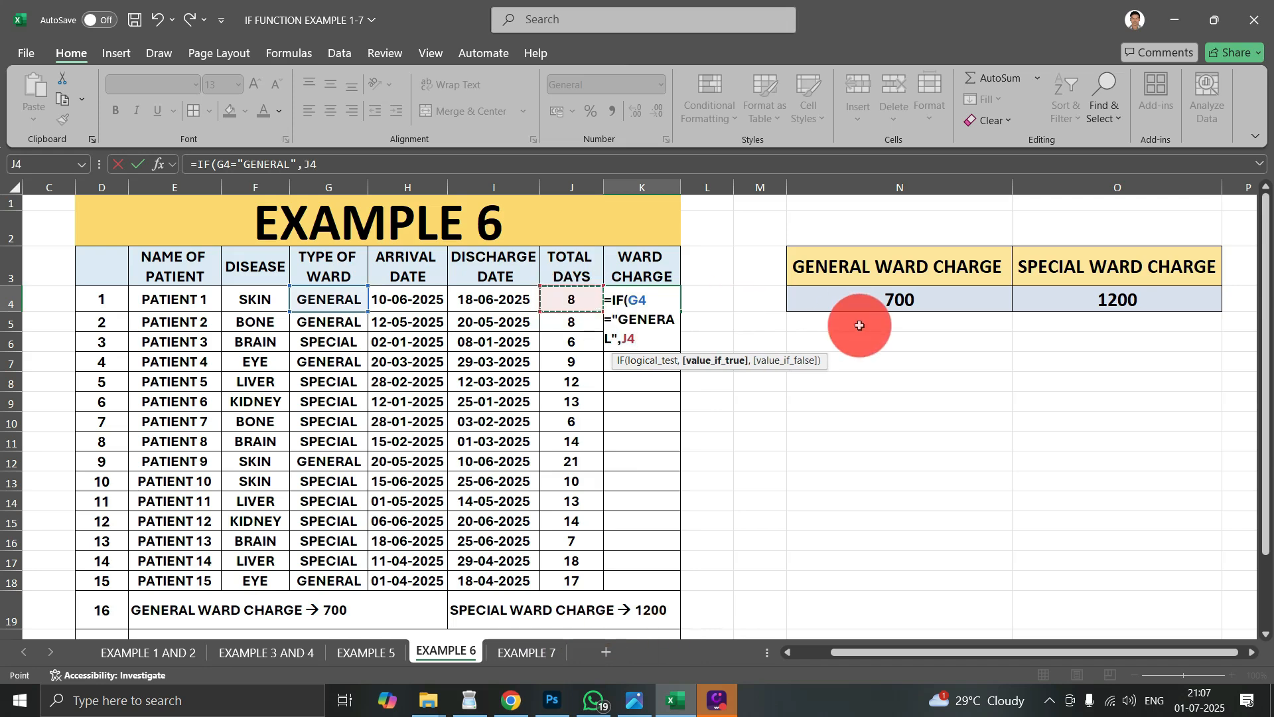
pyautogui.write('*')
# - Set the K4 formula's value if true to J4*$N$4, with the general ward rate as an absolute reference
pyautogui.click(902, 300)
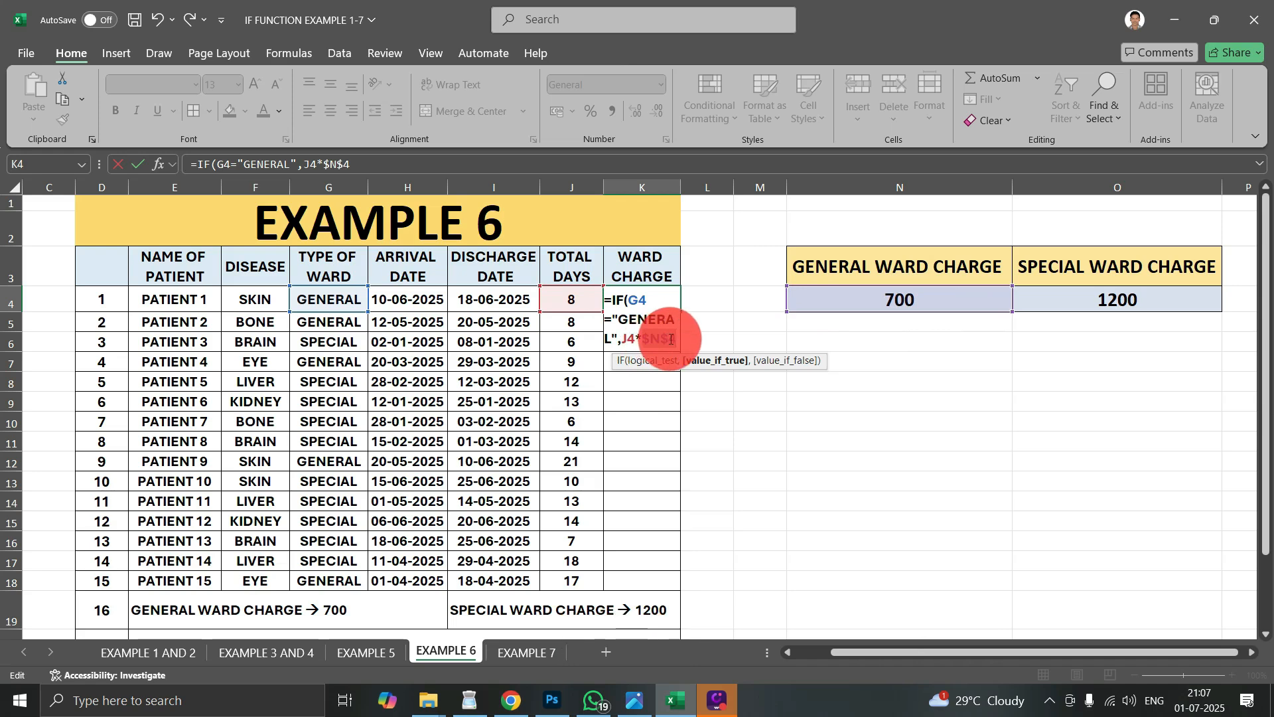
pyautogui.click(678, 338)
pyautogui.write(',')
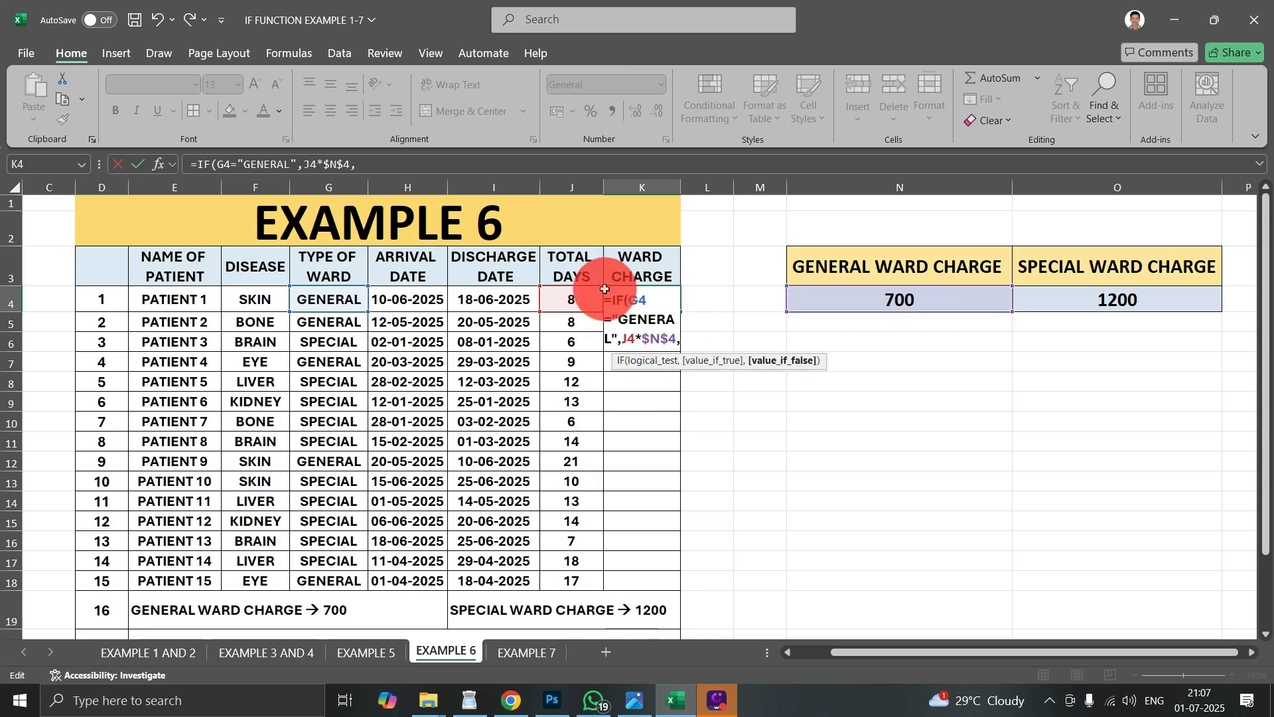
# - Set the K4 formula's value if false to J4*$O$4 with the special ward rate as an absolute reference, and complete the formula
pyautogui.click(570, 299)
pyautogui.write('*')
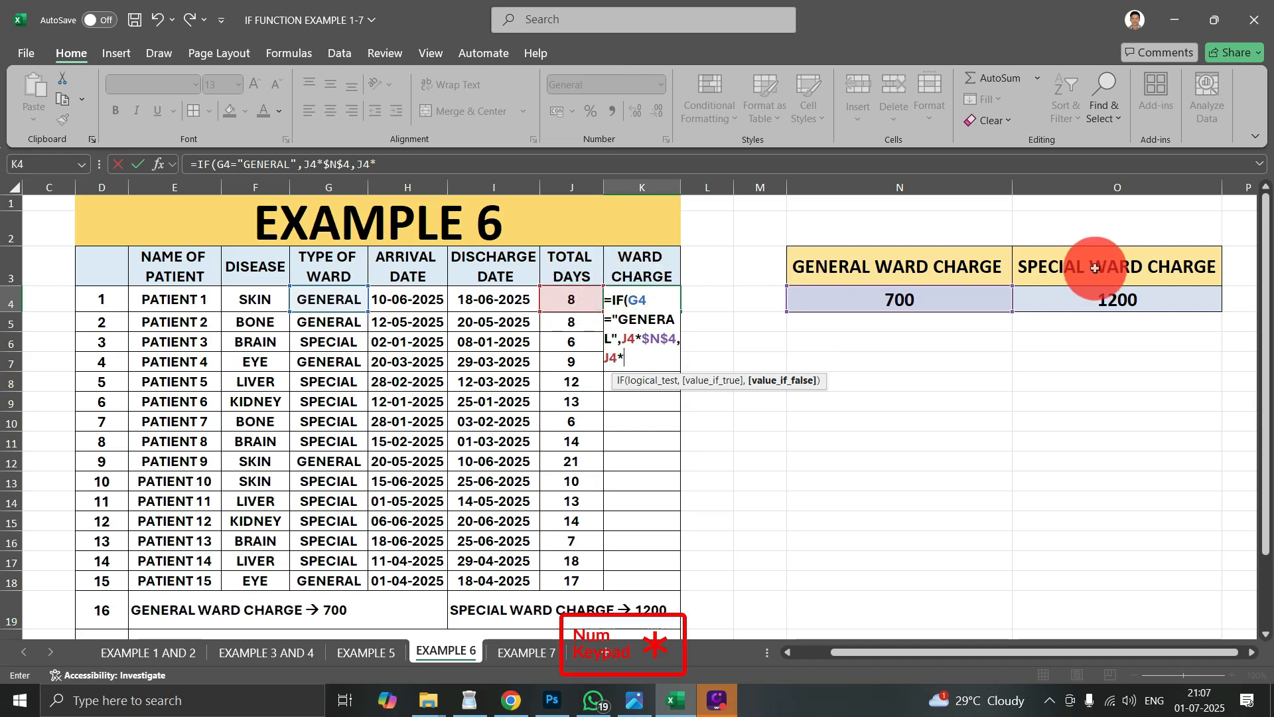
pyautogui.click(1103, 300)
pyautogui.click(633, 357)
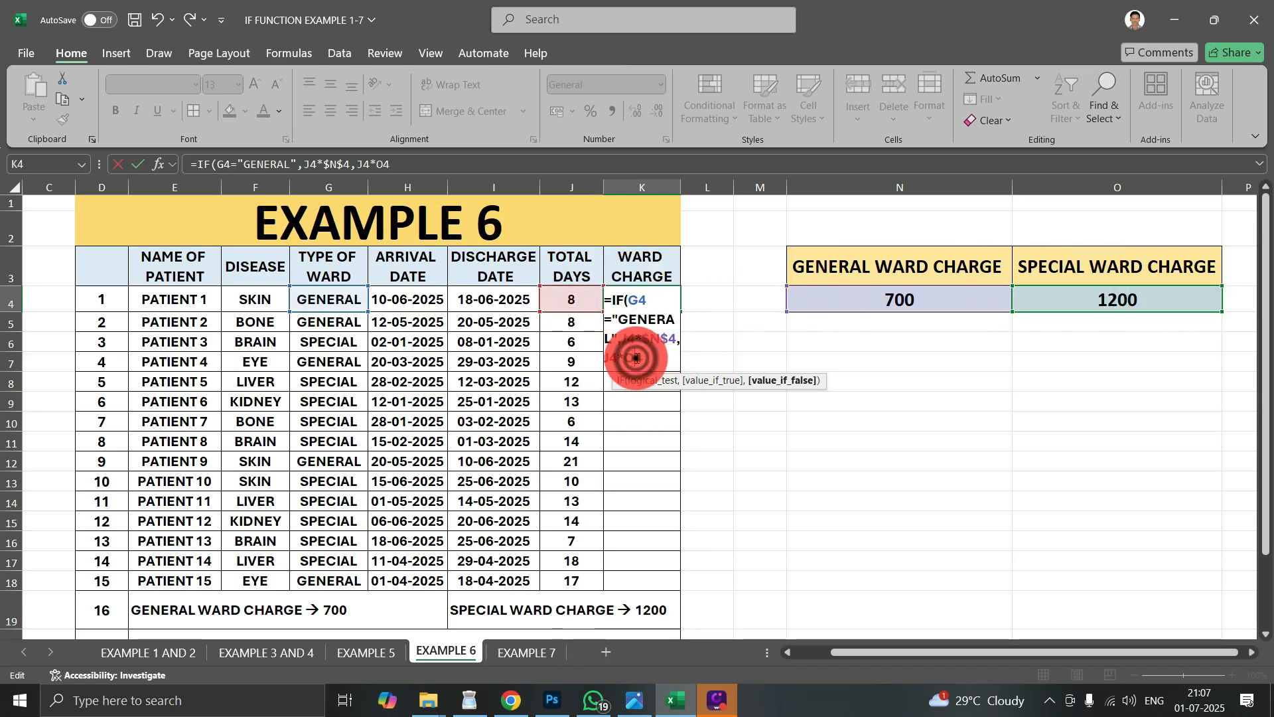
pyautogui.press('F4')
pyautogui.write(')')
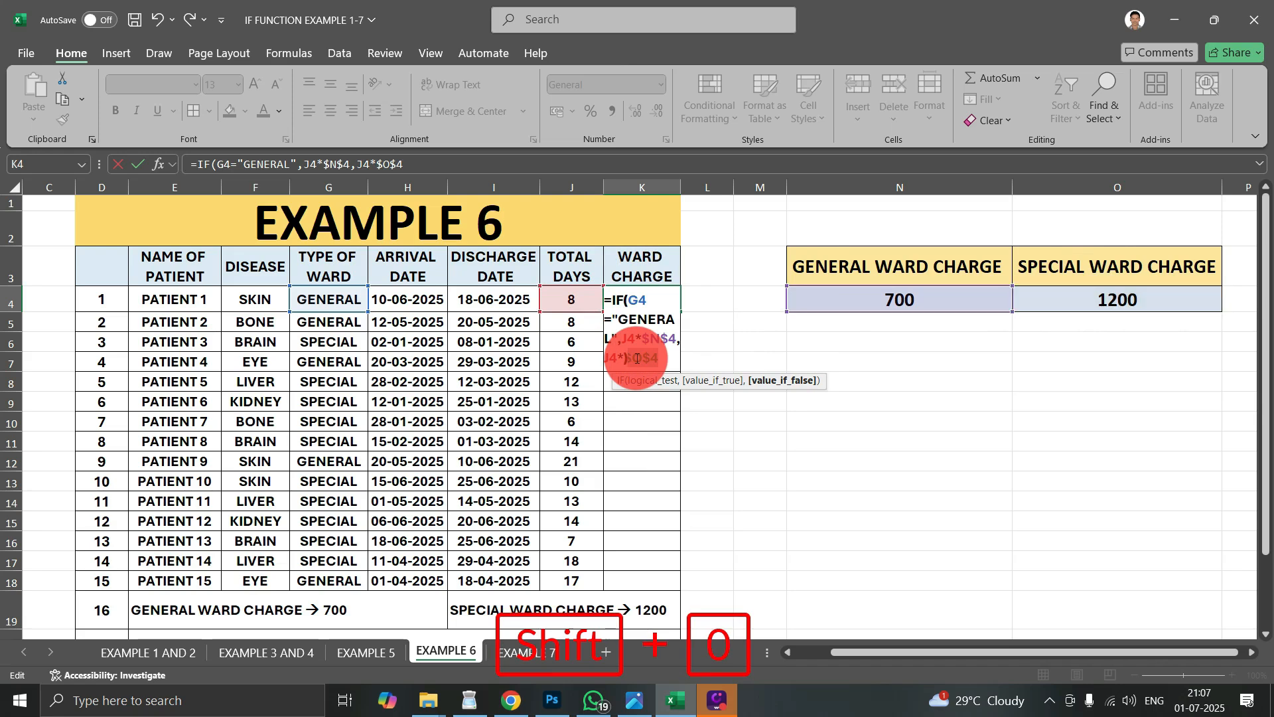
pyautogui.press('Return')
pyautogui.click(775, 216)
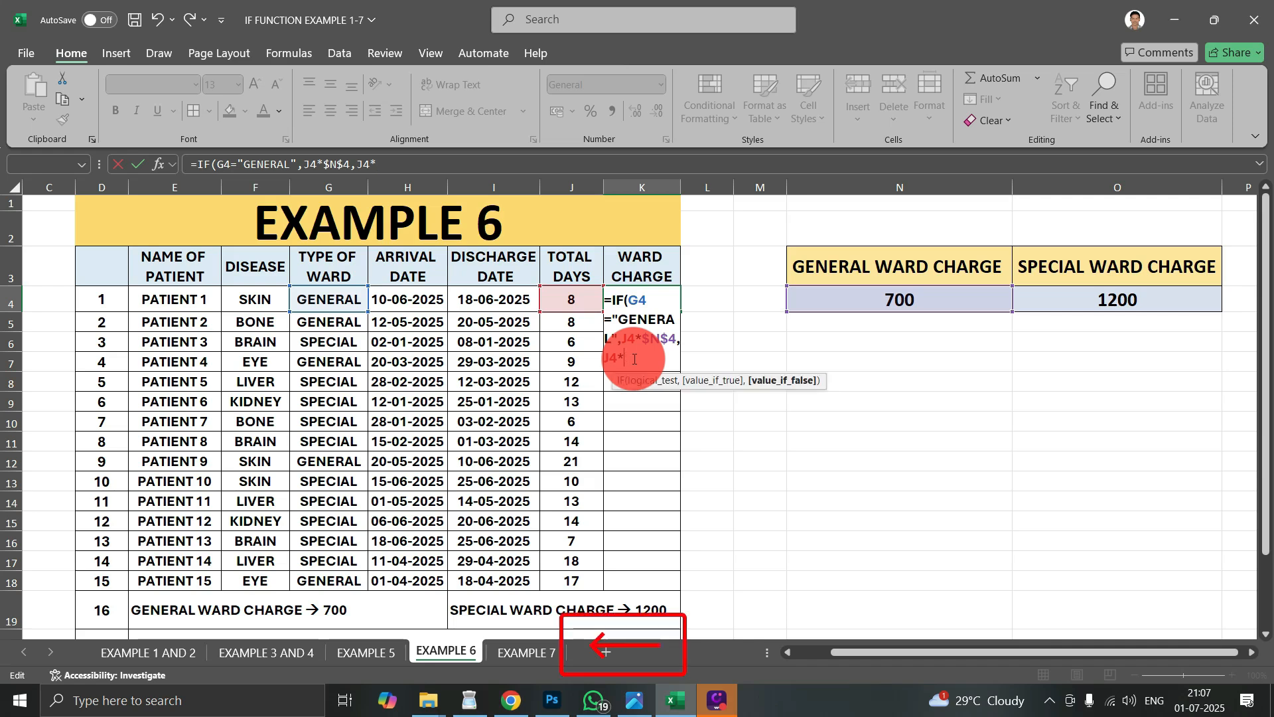
pyautogui.press('BackSpace')
pyautogui.click(1123, 302)
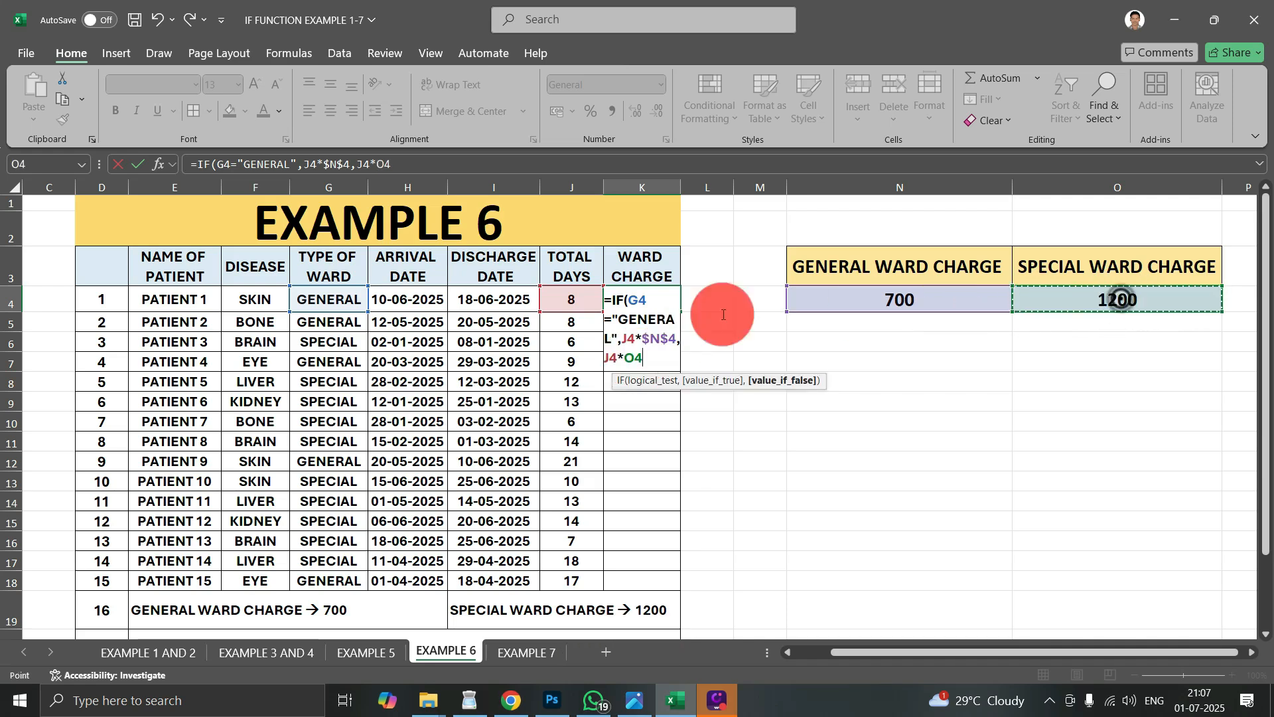
pyautogui.press('F4')
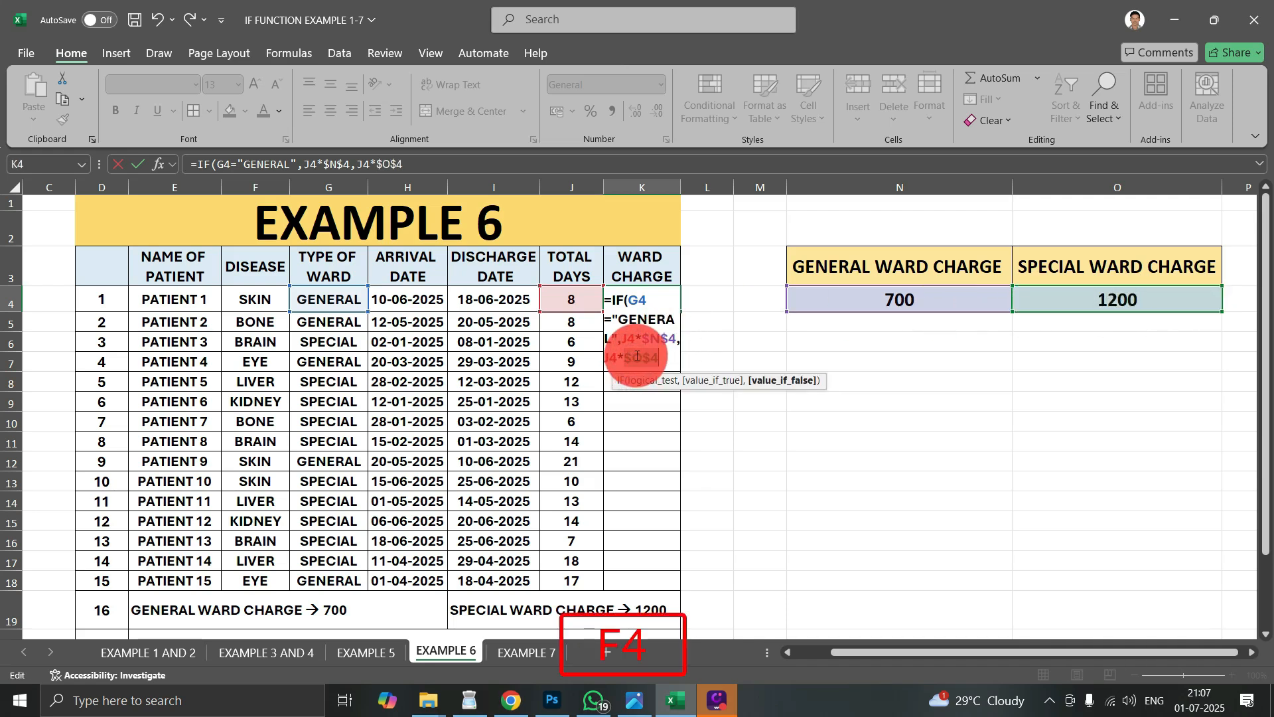
pyautogui.click(666, 354)
pyautogui.write(')')
pyautogui.press('Return')
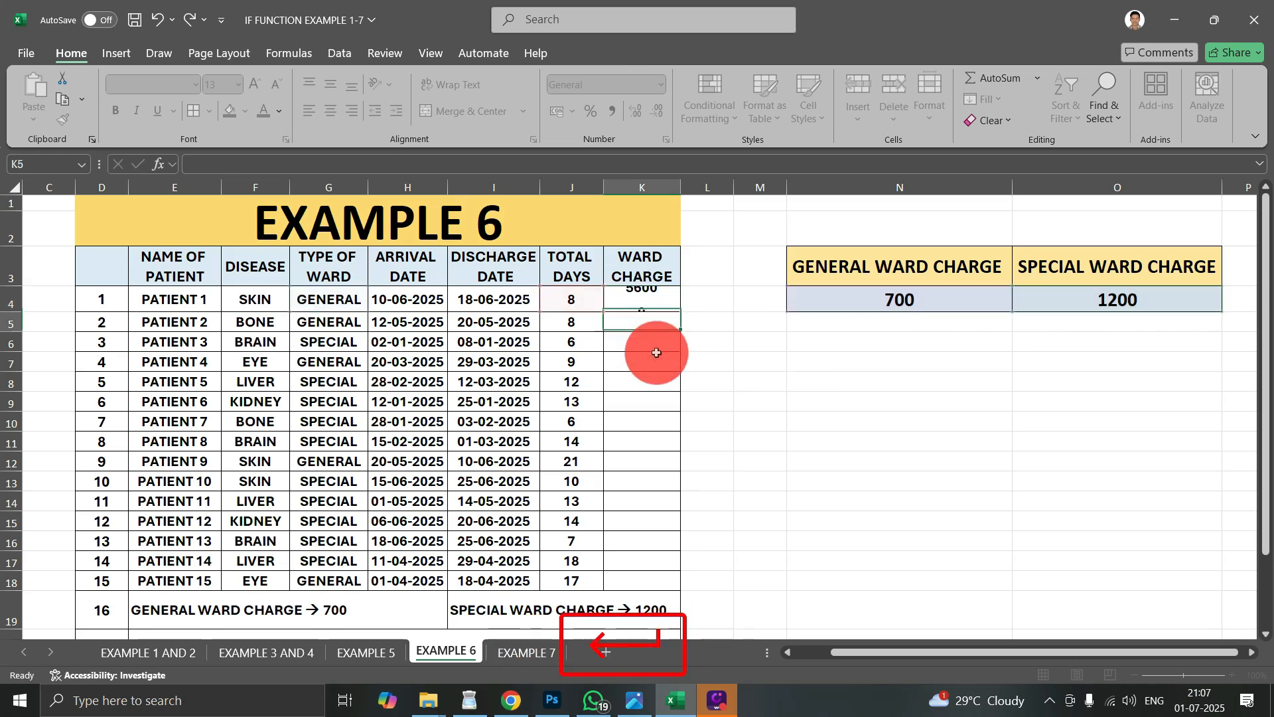
# - Fill the ward charge formula from K4 down to K18 and review the calculated charges
pyautogui.click(662, 307)
pyautogui.moveTo(684, 311); pyautogui.dragTo(677, 590)
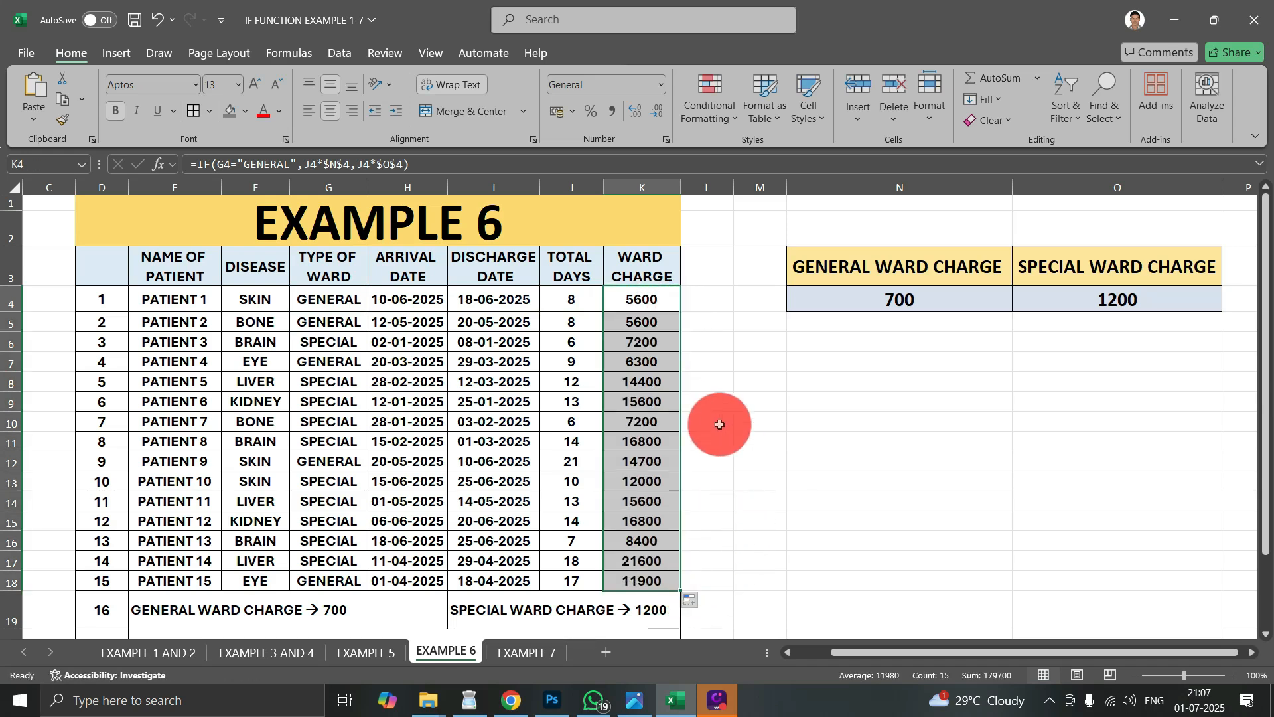
pyautogui.moveTo(641, 324); pyautogui.dragTo(661, 582)
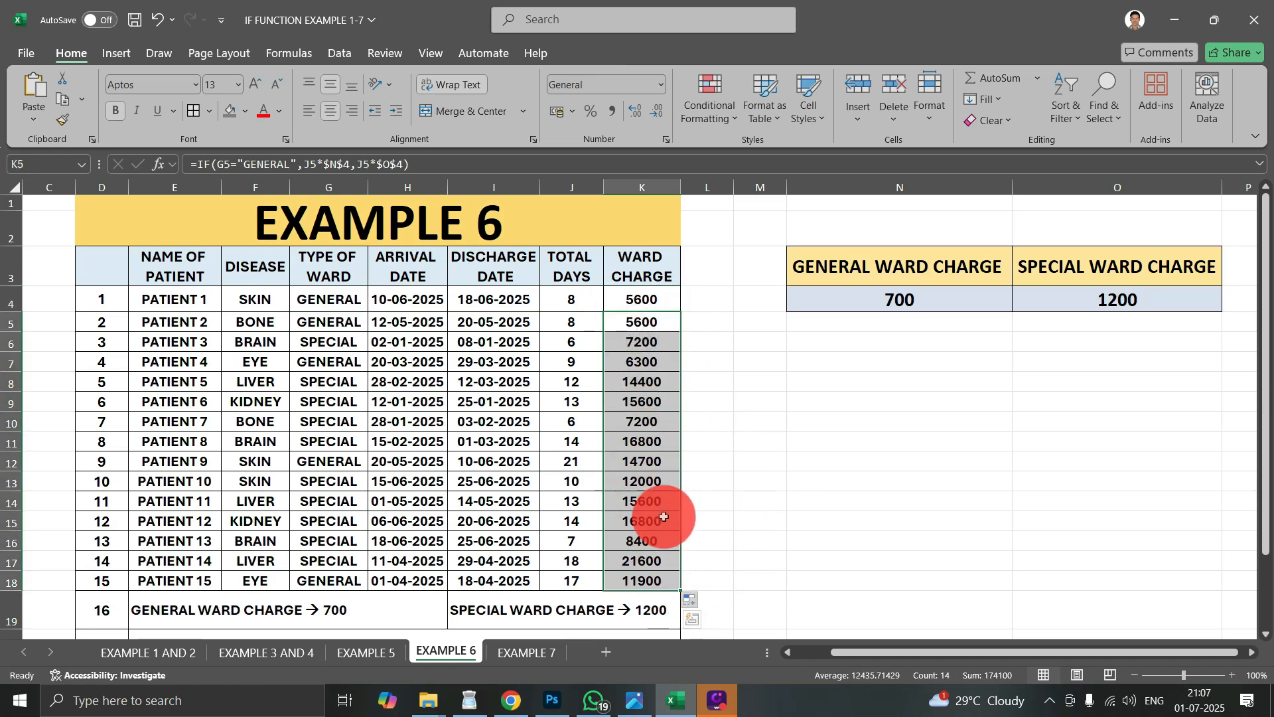
pyautogui.click(643, 365)
pyautogui.click(637, 290)
pyautogui.click(636, 329)
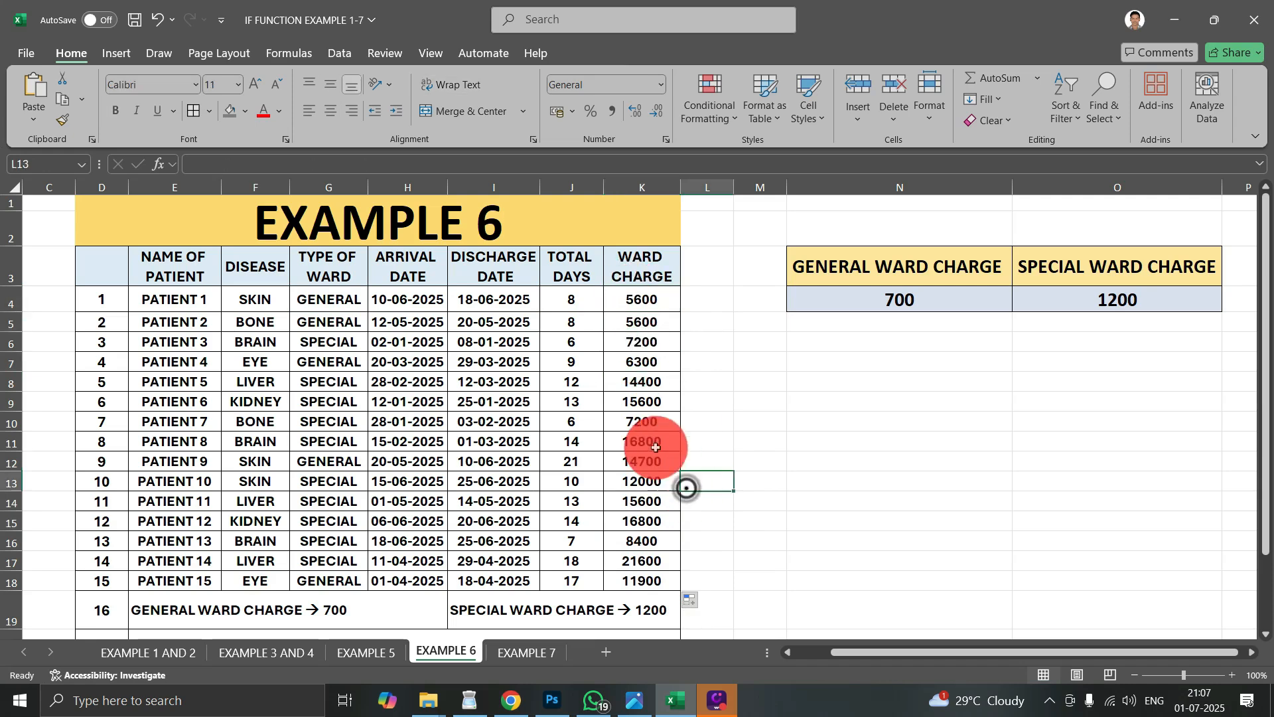
pyautogui.click(646, 305)
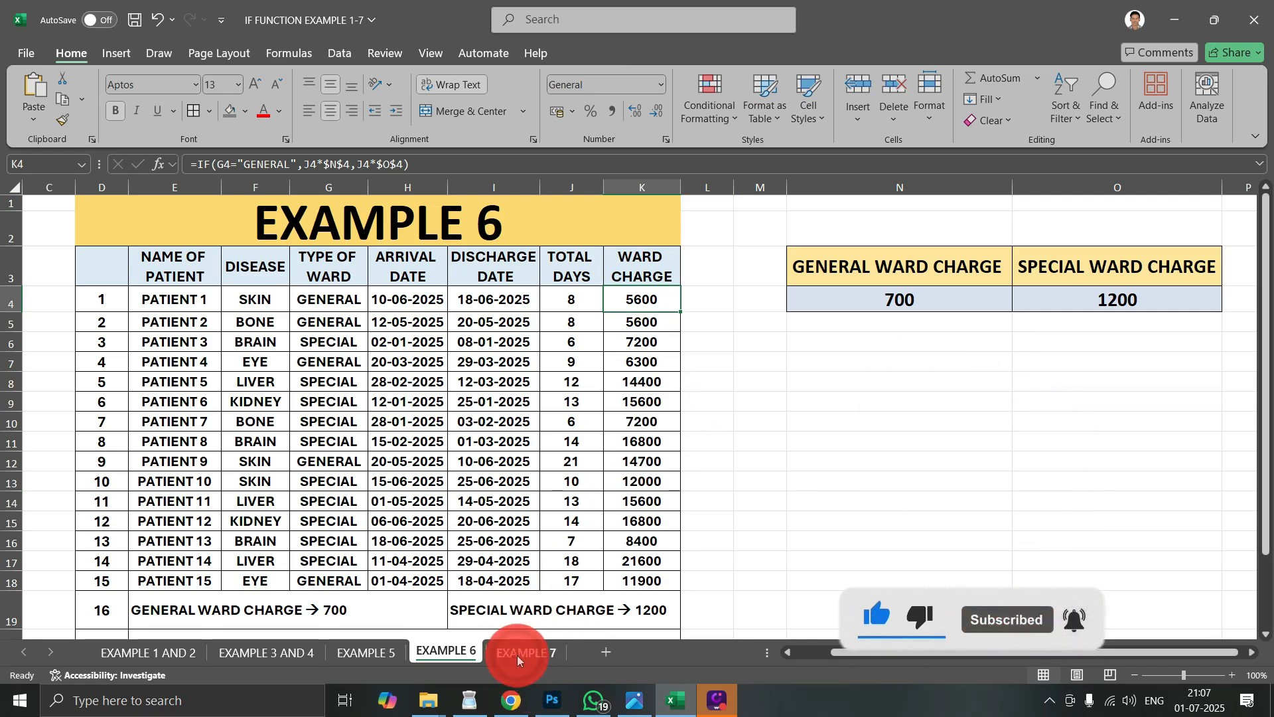
# - Open the EXAMPLE 7 sheet at the first serial number cell, E5
pyautogui.click(523, 652)
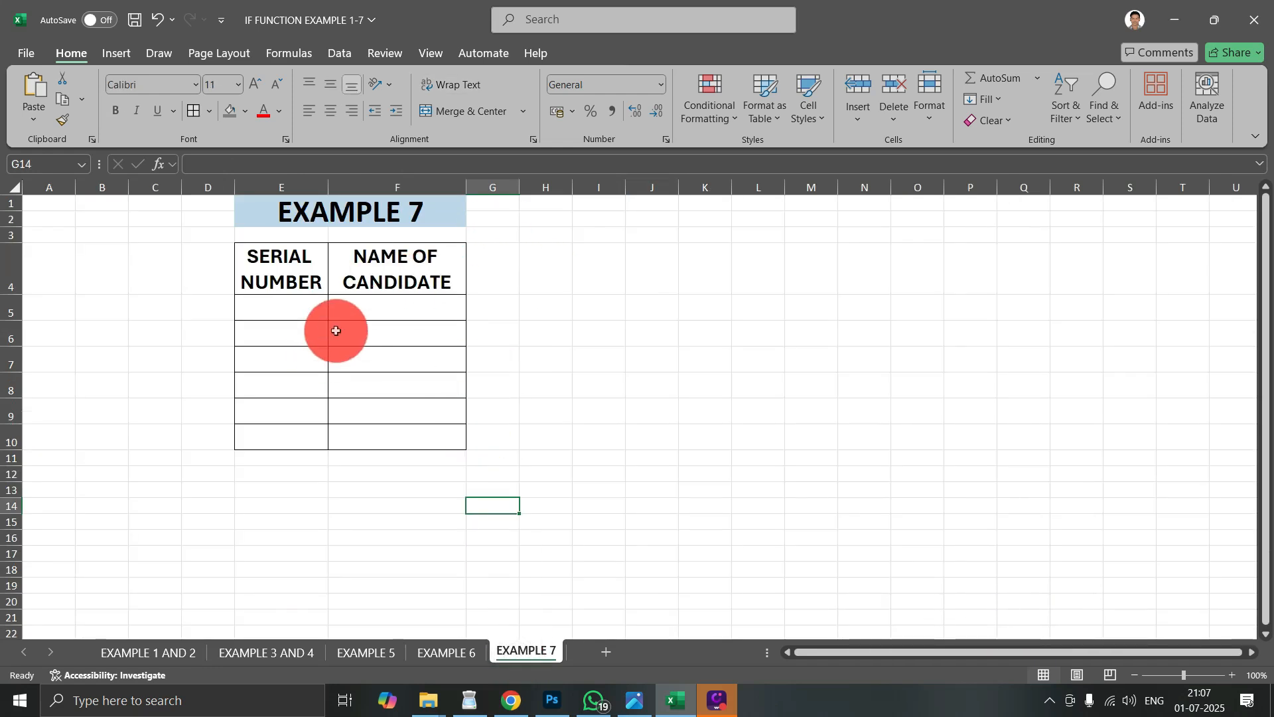
pyautogui.click(324, 307)
# - Enter the test text HGMG as the first candidate name in F5 and clear it again
pyautogui.click(407, 306)
pyautogui.write('HGMG')
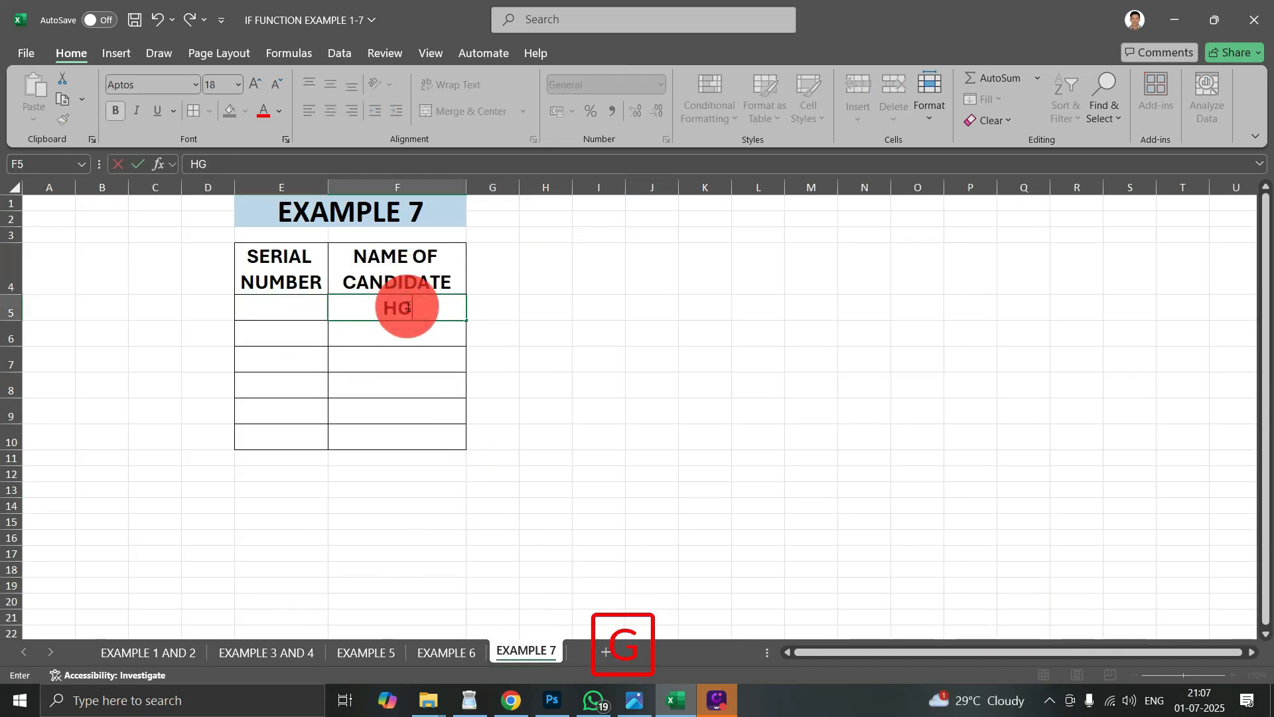
pyautogui.press('Return')
pyautogui.click(305, 313)
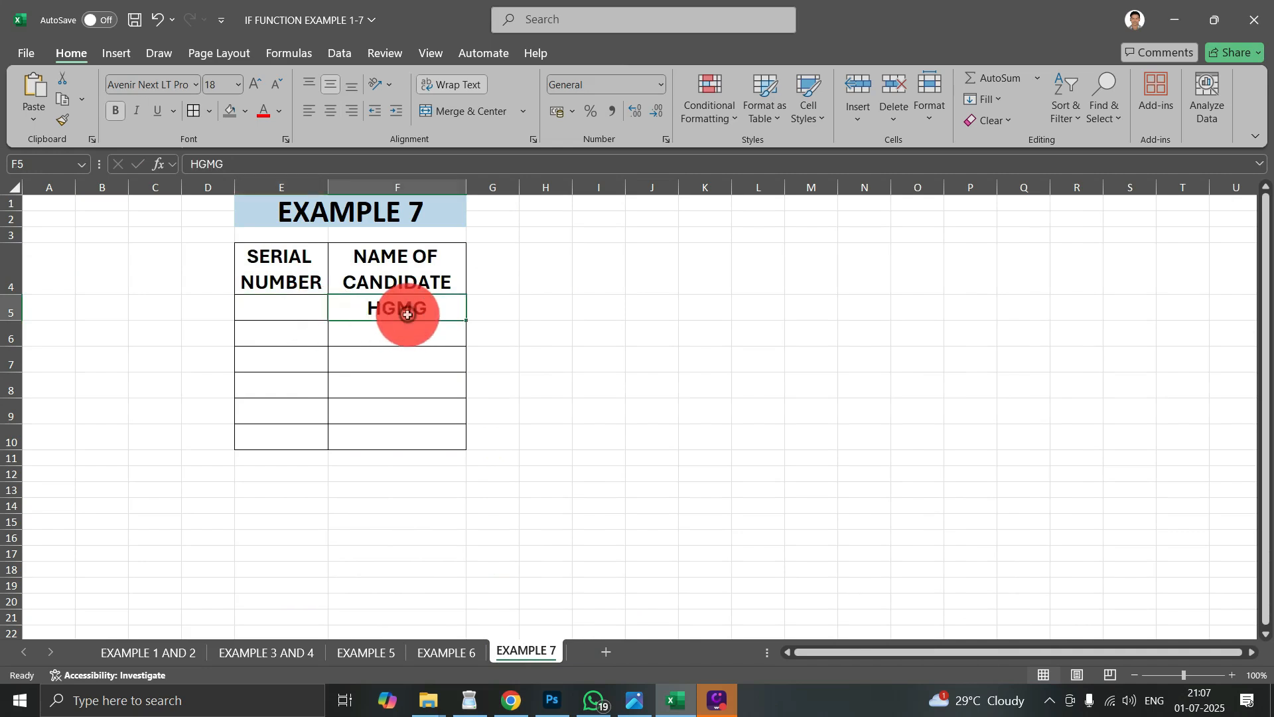
pyautogui.moveTo(407, 313); pyautogui.dragTo(408, 328)
pyautogui.press('Delete')
# - Start an IF formula in E5 that tests whether the candidate name in F5 is blank, using F5=""
pyautogui.click(302, 313)
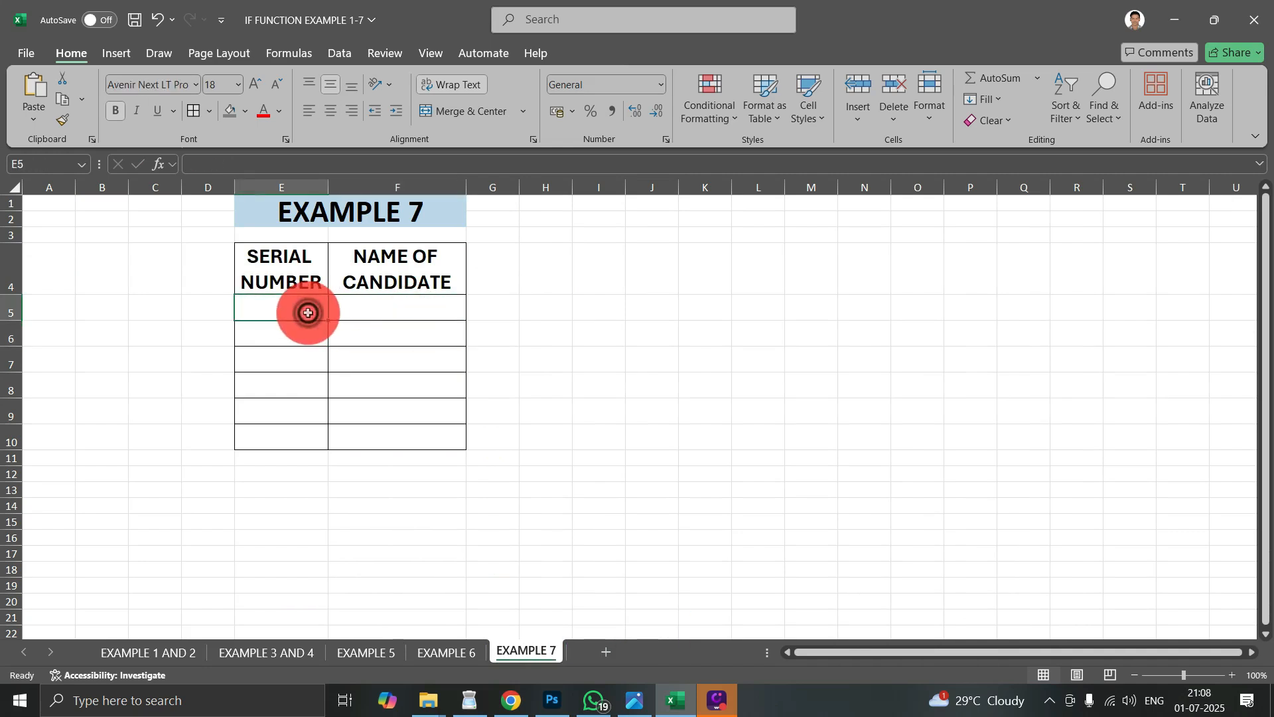
pyautogui.write('=IF')
pyautogui.press('Tab')
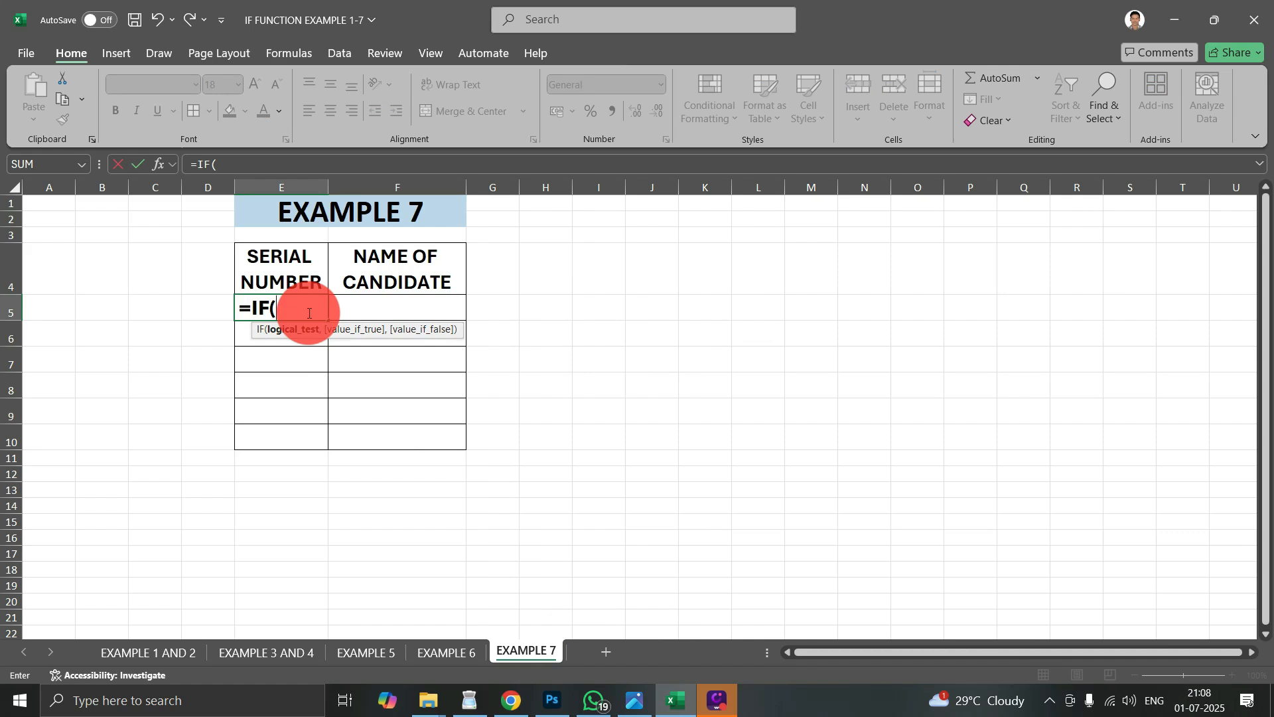
pyautogui.click(448, 302)
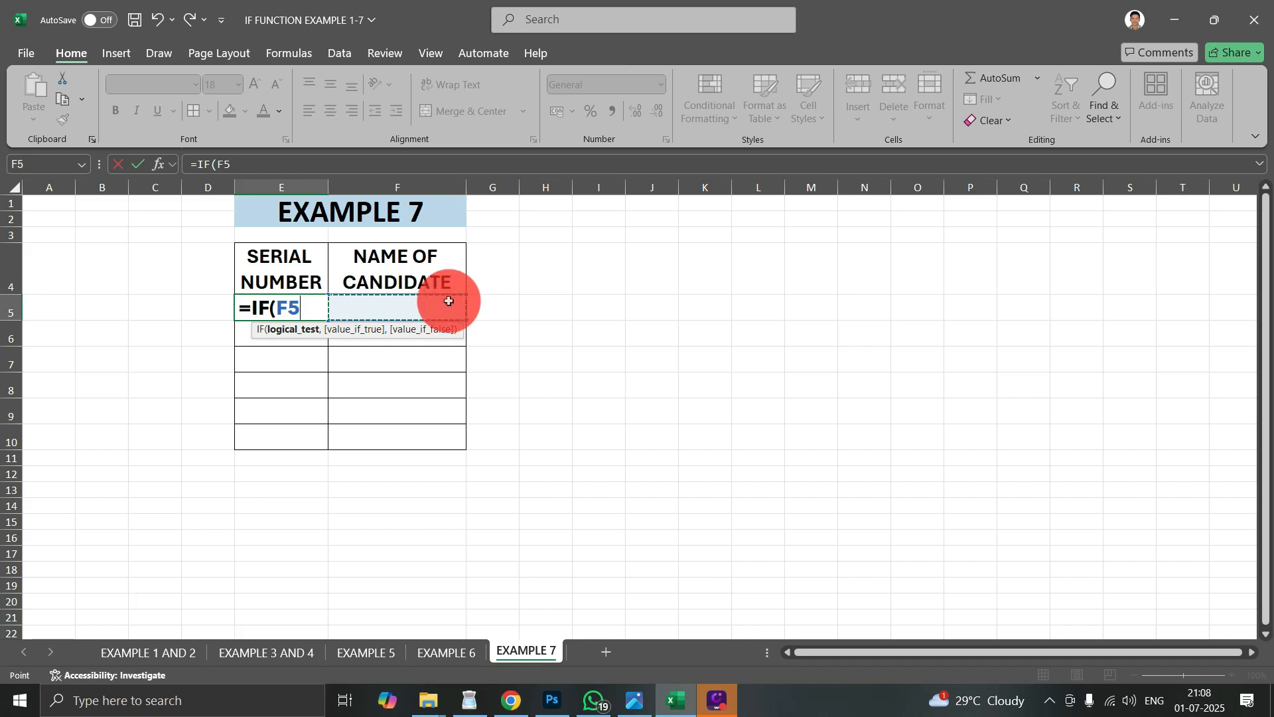
pyautogui.write('=')
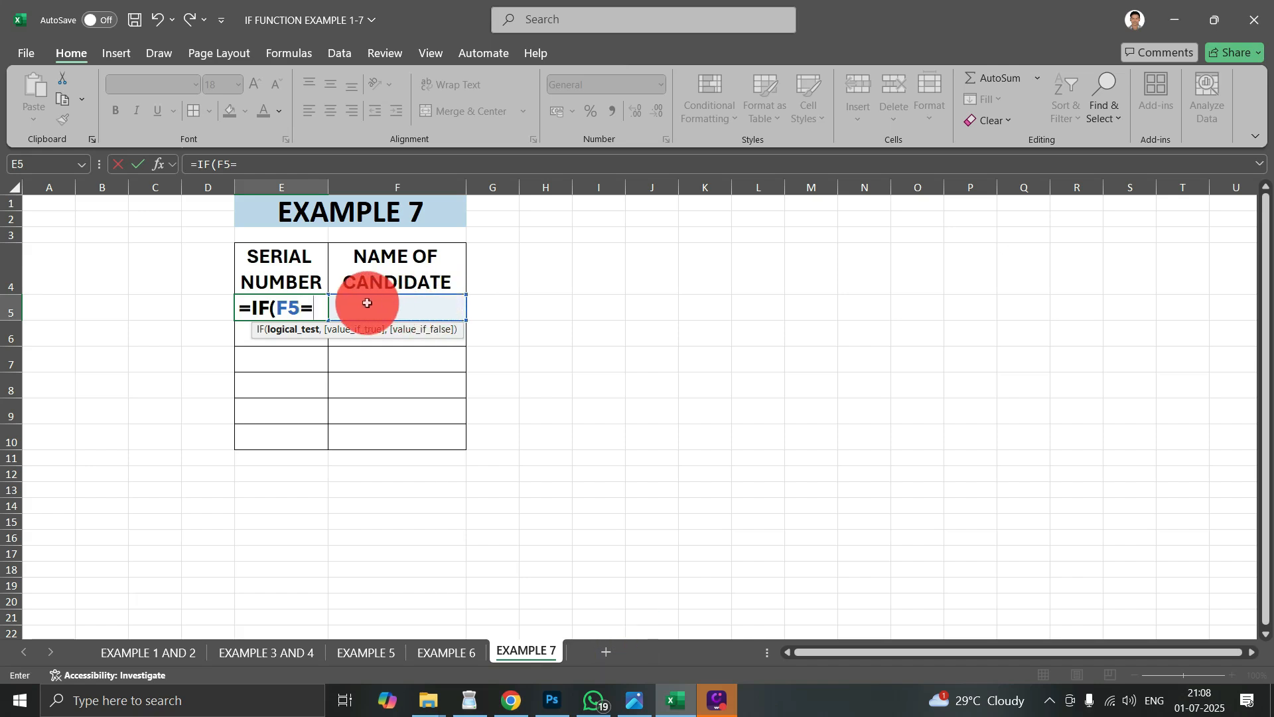
pyautogui.write('""')
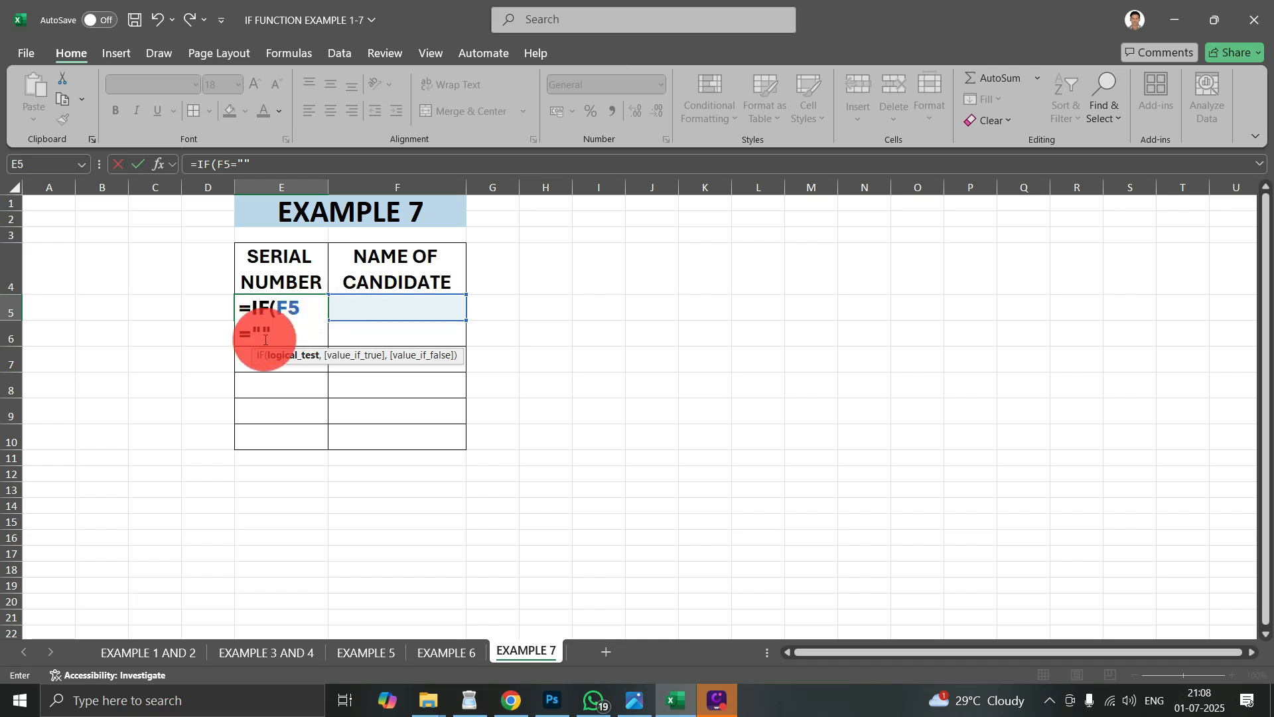
# - Complete the E5 formula with an empty string "" as the value if true and 1 as the value if false
pyautogui.write(',')
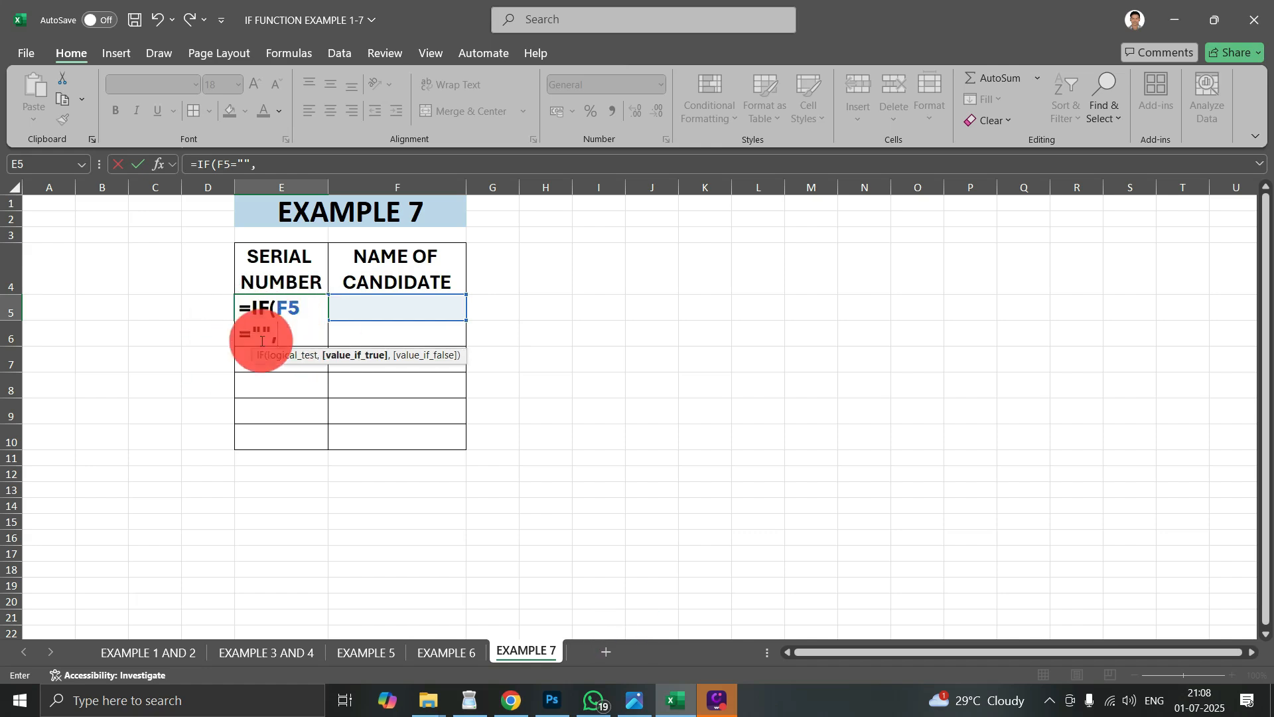
pyautogui.write('""')
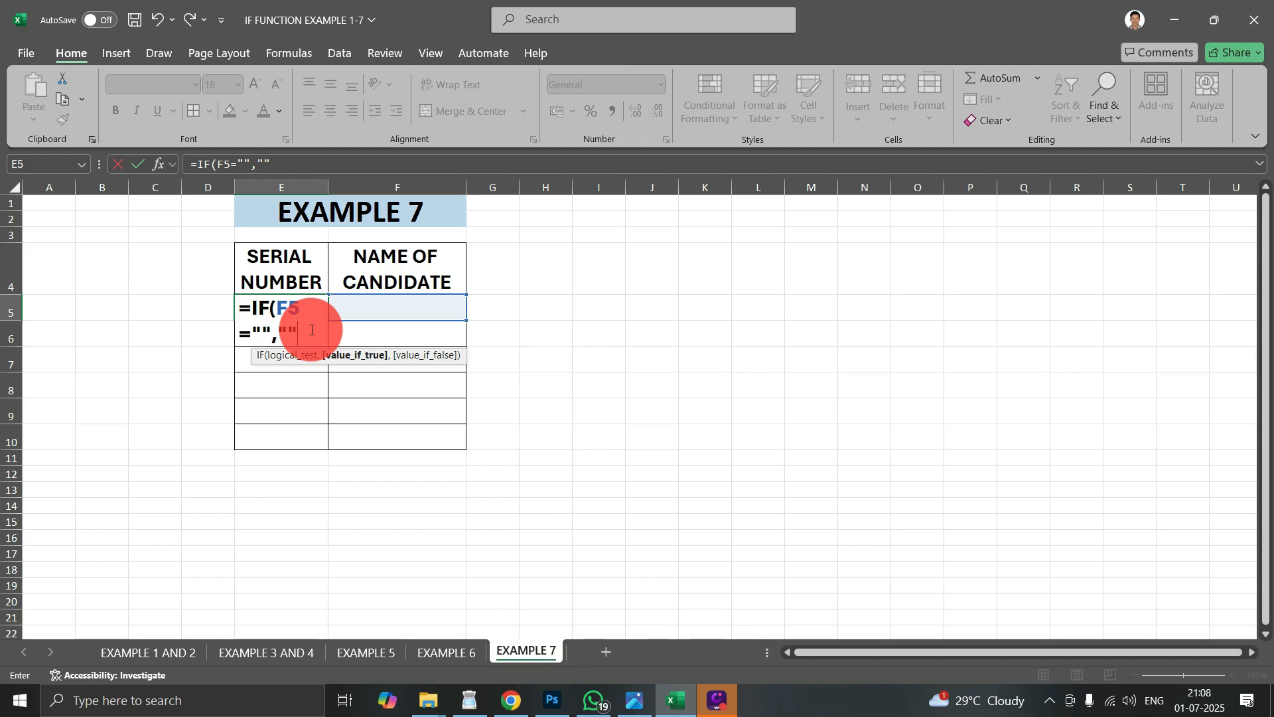
pyautogui.write(',')
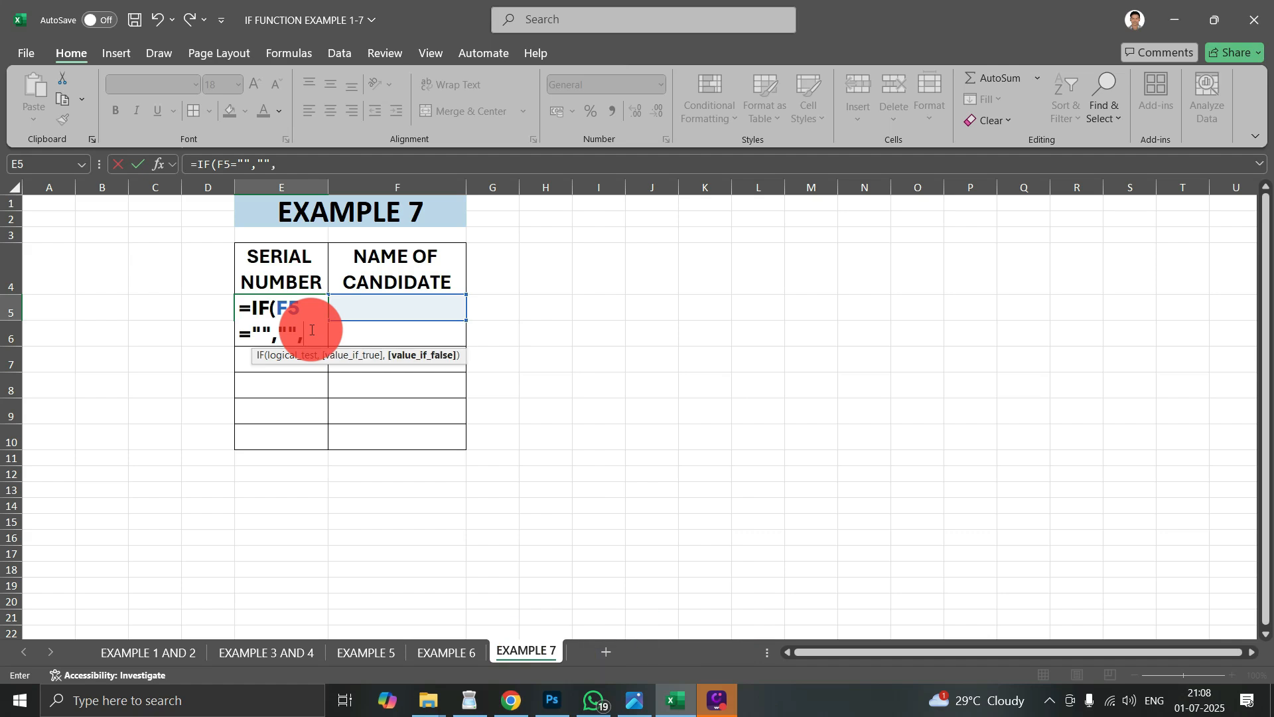
pyautogui.write('1')
pyautogui.press('Return')
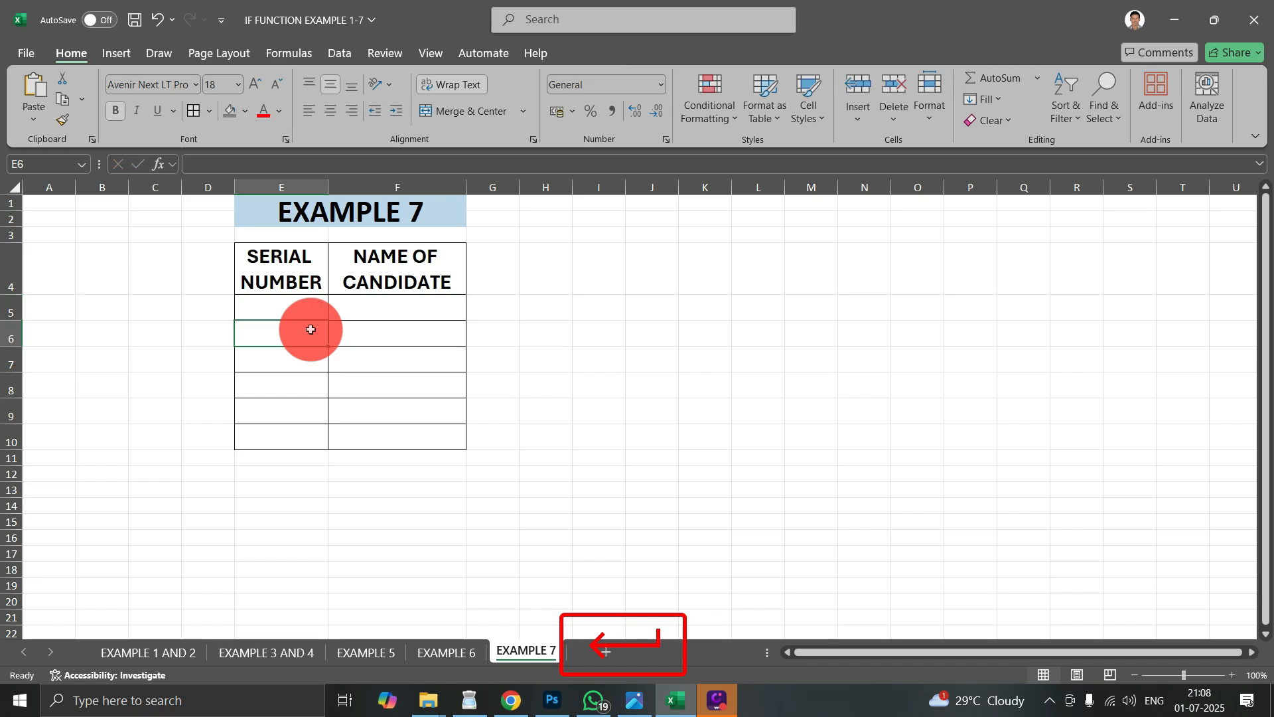
# - Enter a candidate's first name in F5 and check the serial number formula in E5
pyautogui.click(348, 304)
pyautogui.write('DEEPA')
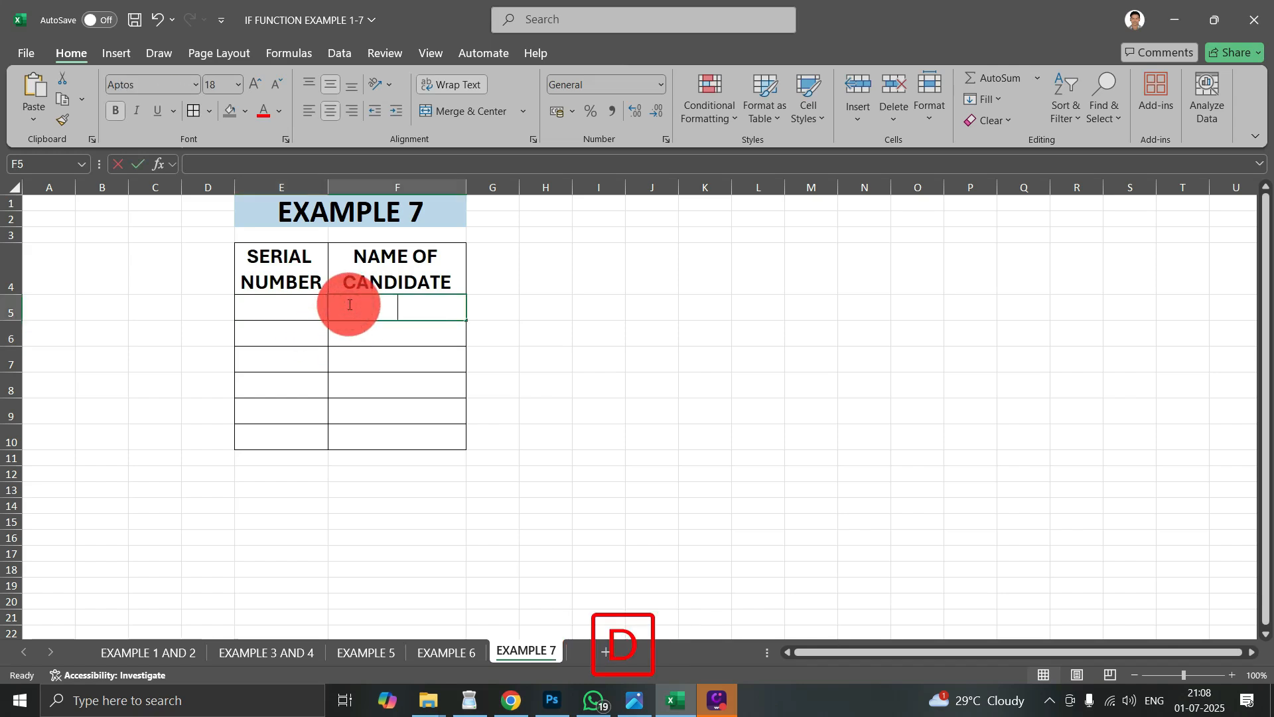
pyautogui.write('K')
pyautogui.press('Return')
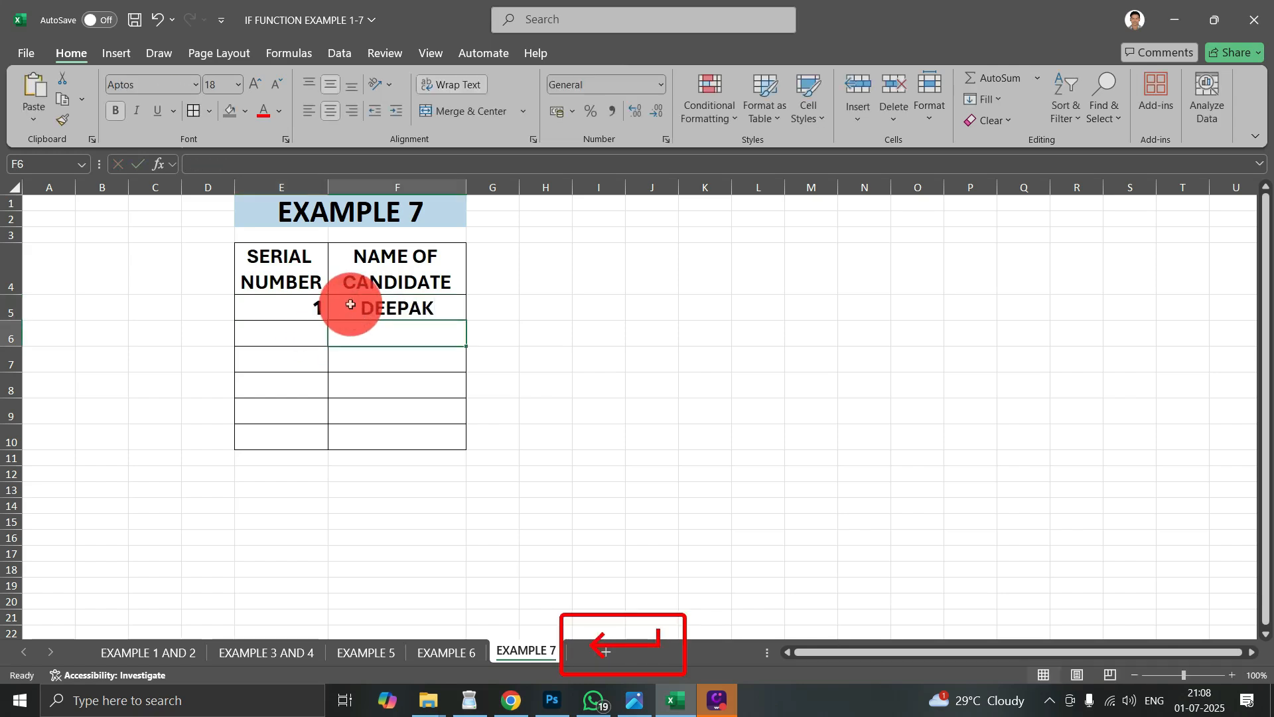
pyautogui.click(295, 293)
pyautogui.click(295, 297)
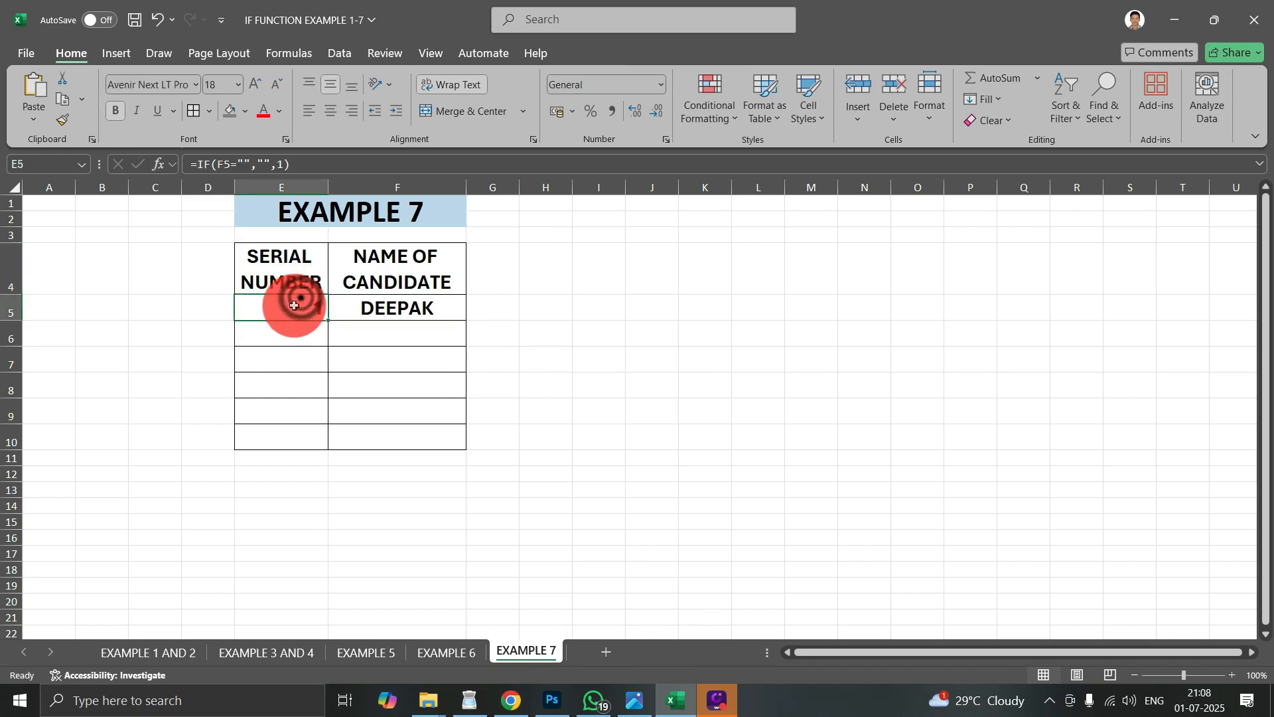
# - Enter the test value 45 as the second candidate name in F6 and clear it again
pyautogui.click(310, 393)
pyautogui.click(377, 337)
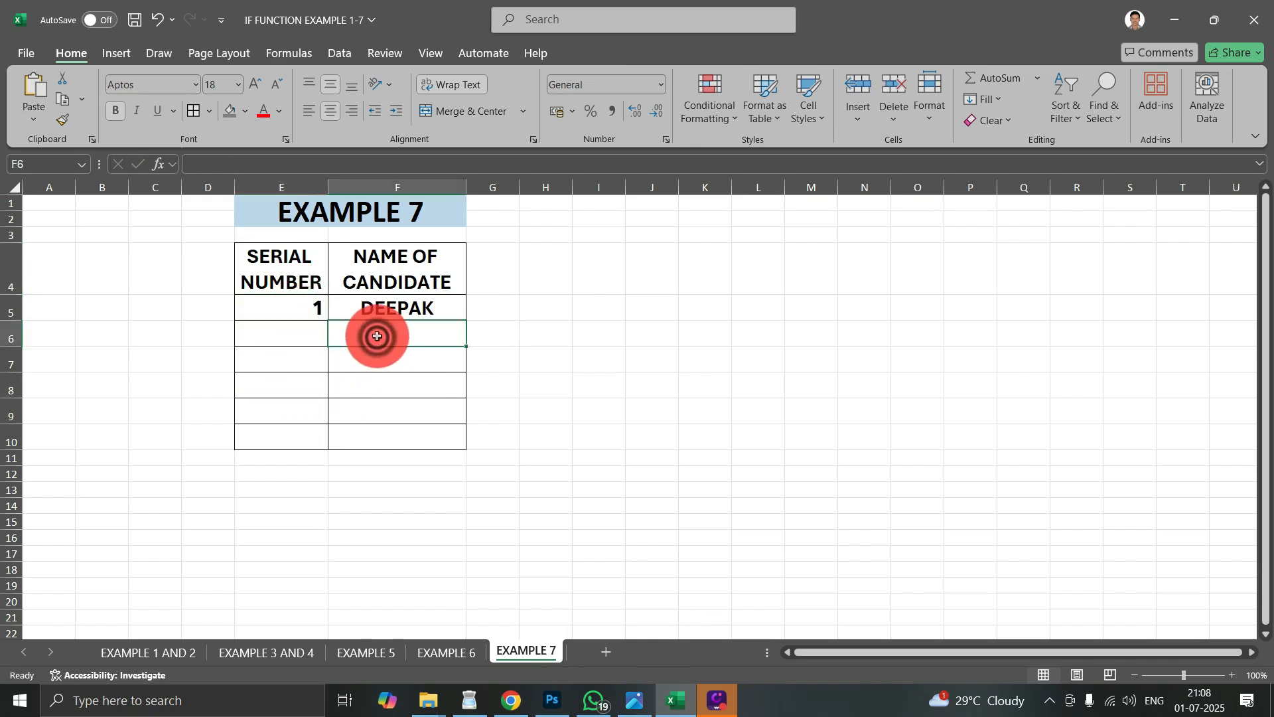
pyautogui.write('45')
pyautogui.click(586, 384)
pyautogui.click(378, 330)
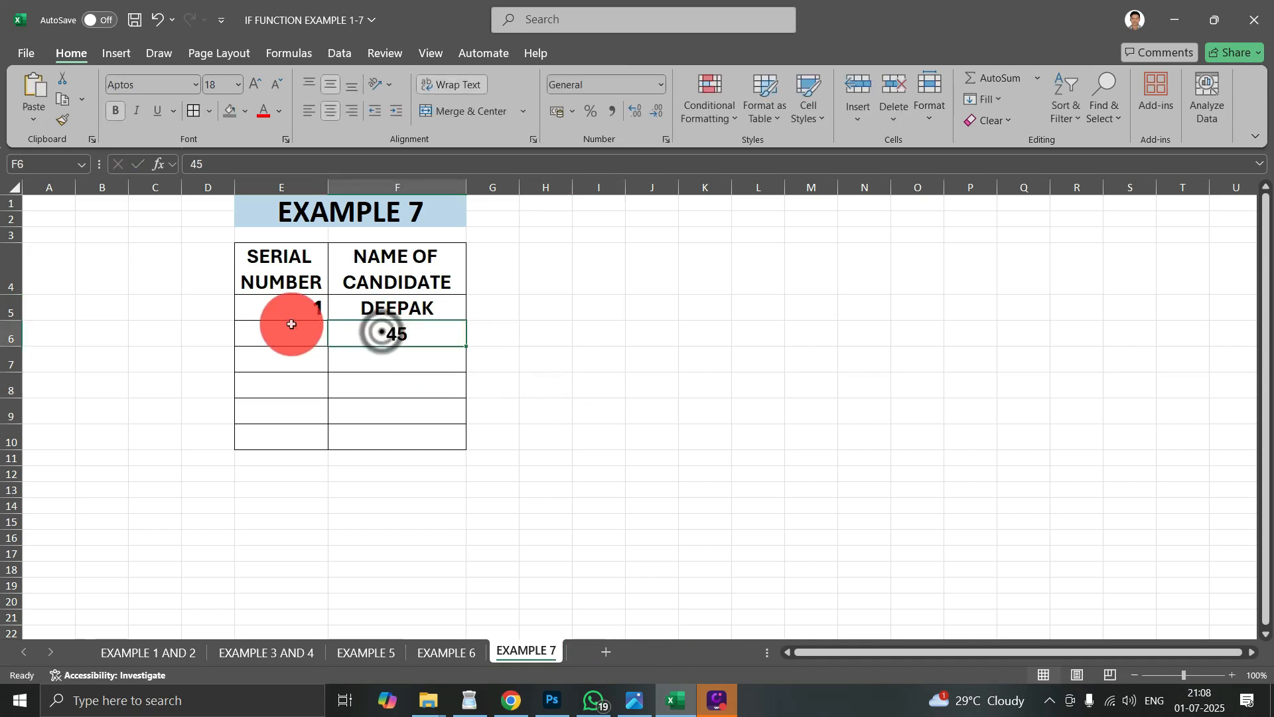
pyautogui.press('Delete')
pyautogui.click(412, 419)
# - Start an IF formula in E6 that tests whether the candidate name in F6 is blank, using F6=""
pyautogui.click(318, 334)
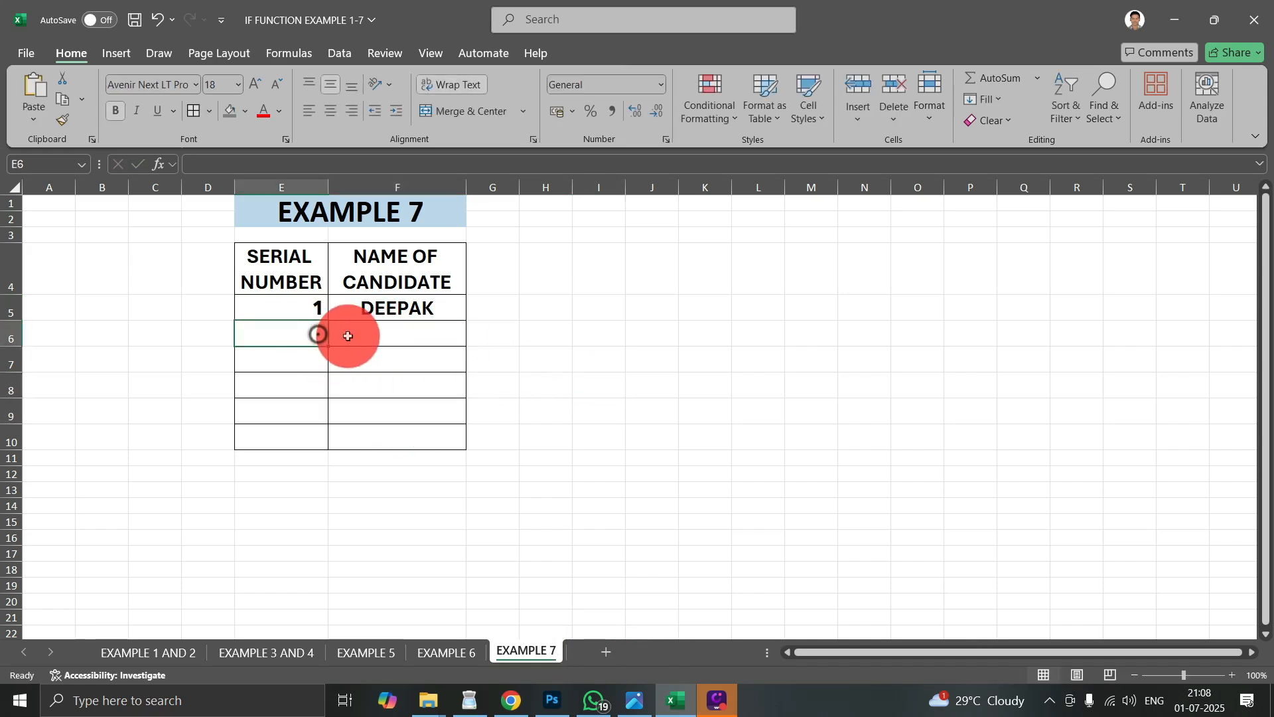
pyautogui.write('=IF')
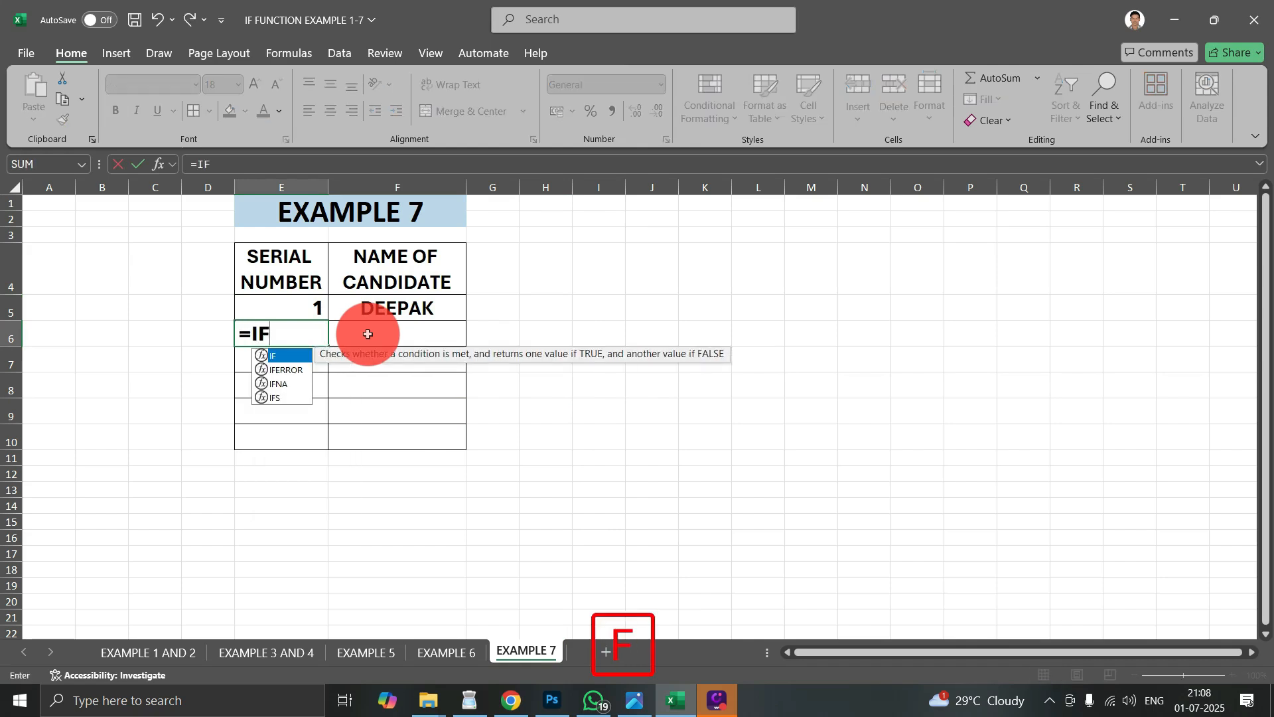
pyautogui.press('Tab')
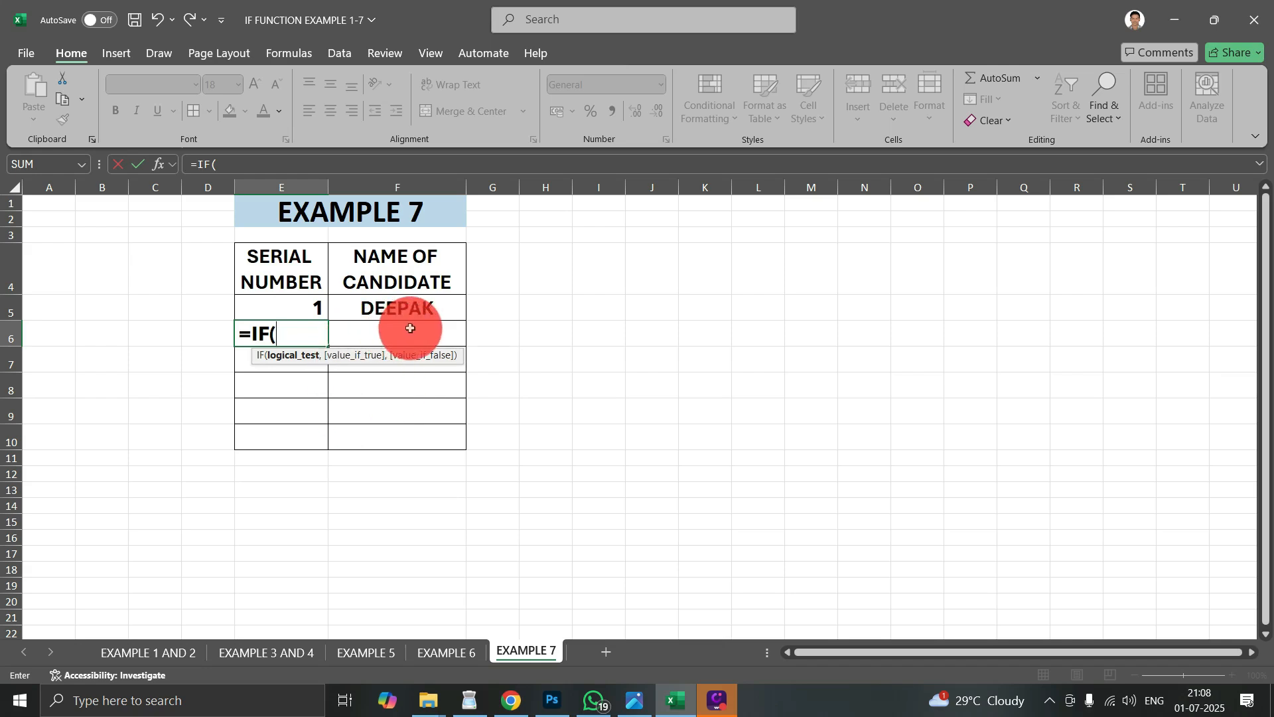
pyautogui.click(436, 336)
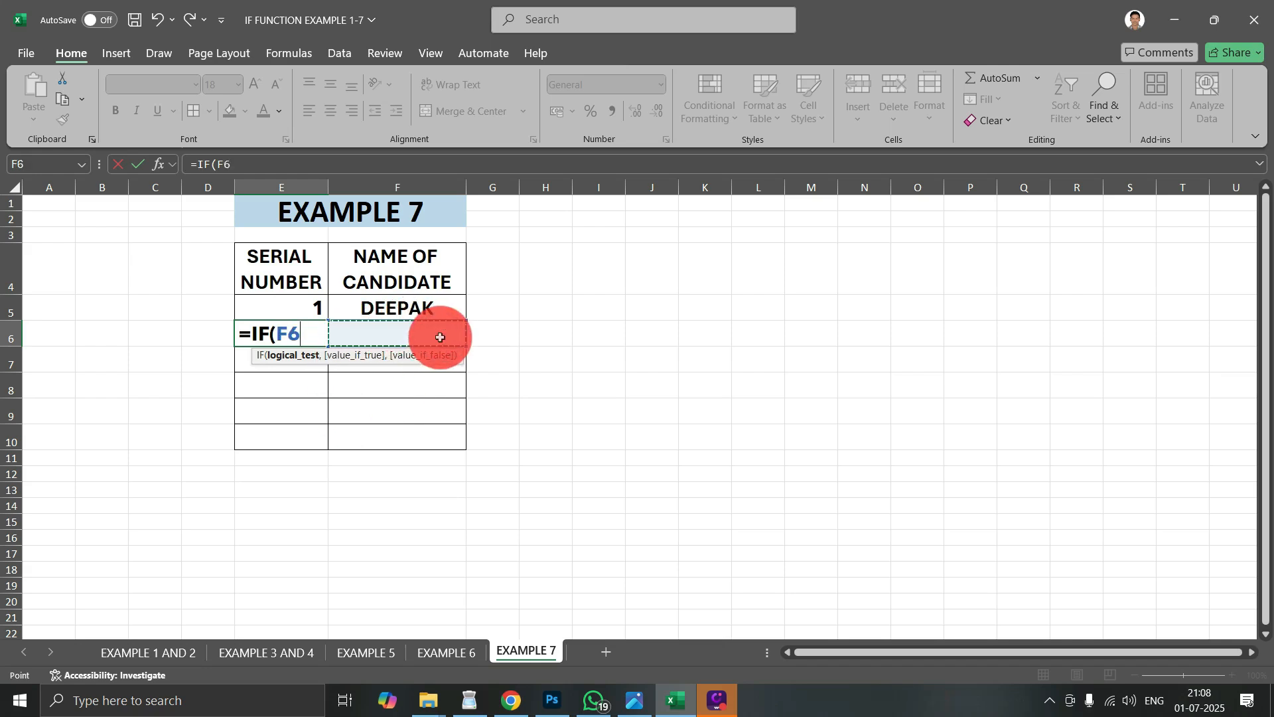
pyautogui.write('="')
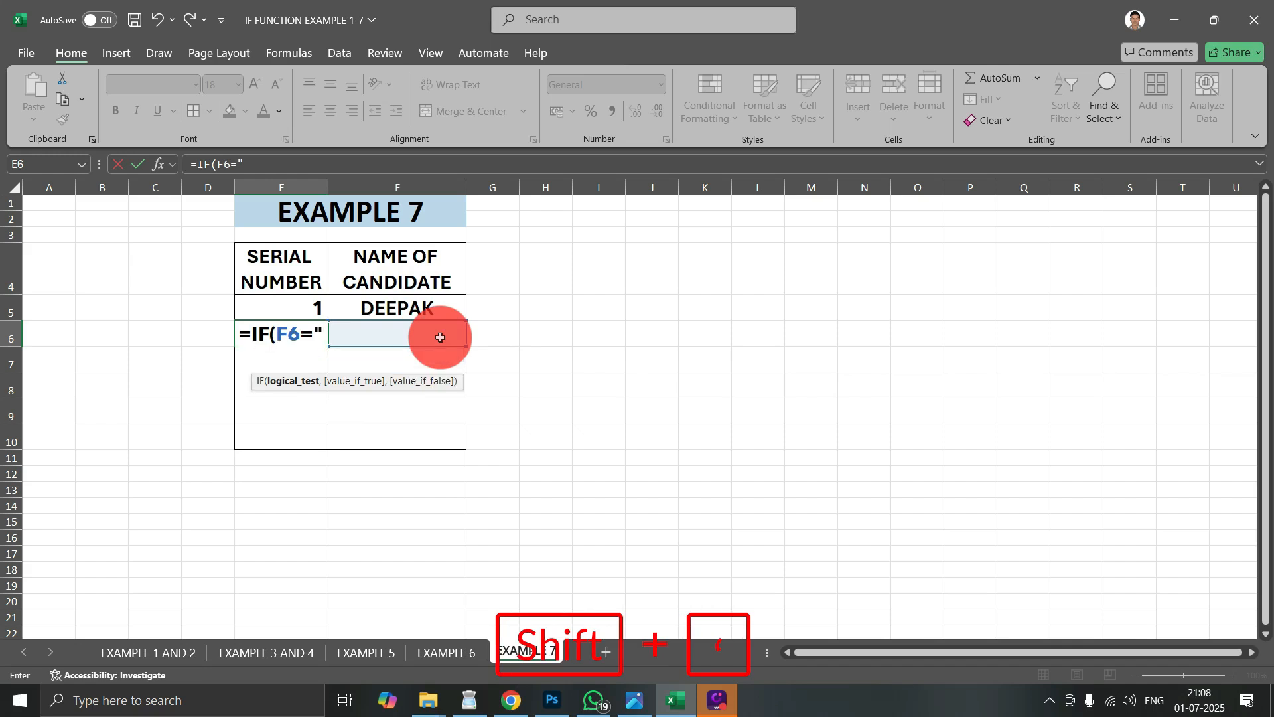
pyautogui.write('"')
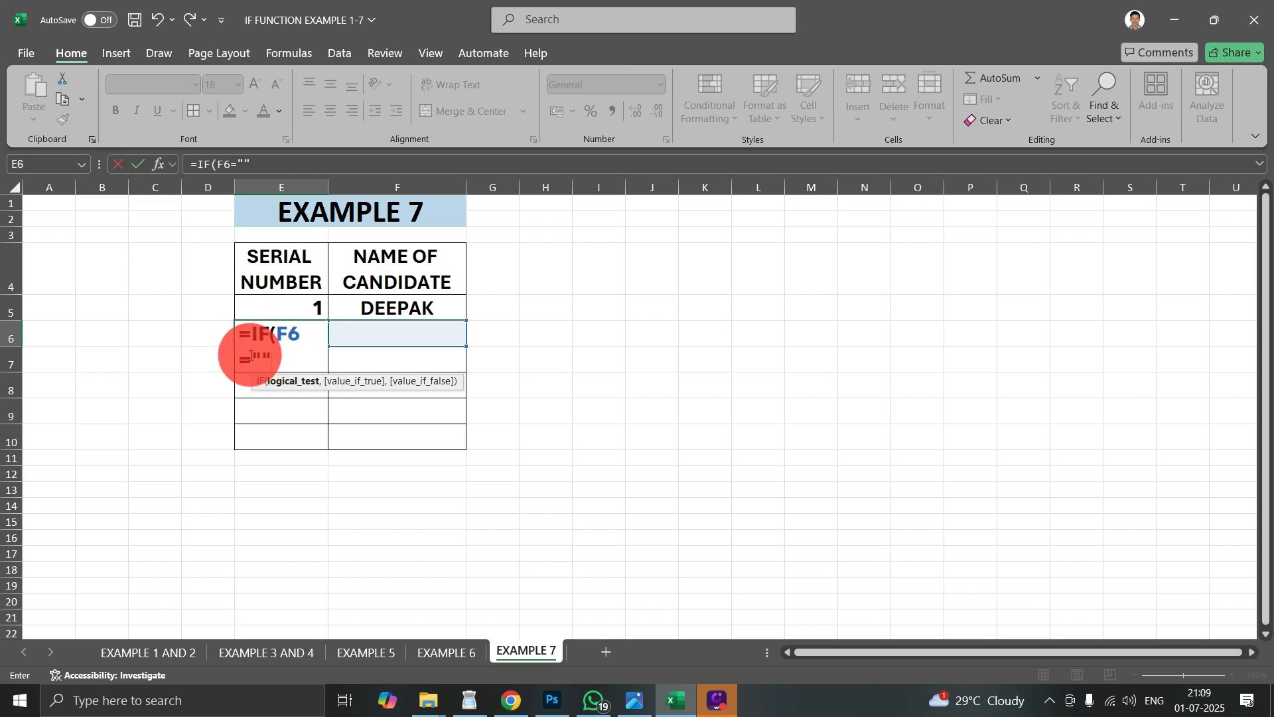
# - Complete the E6 formula with an empty string "" if true and E5+1 if false, and fill it down to E10
pyautogui.write(',')
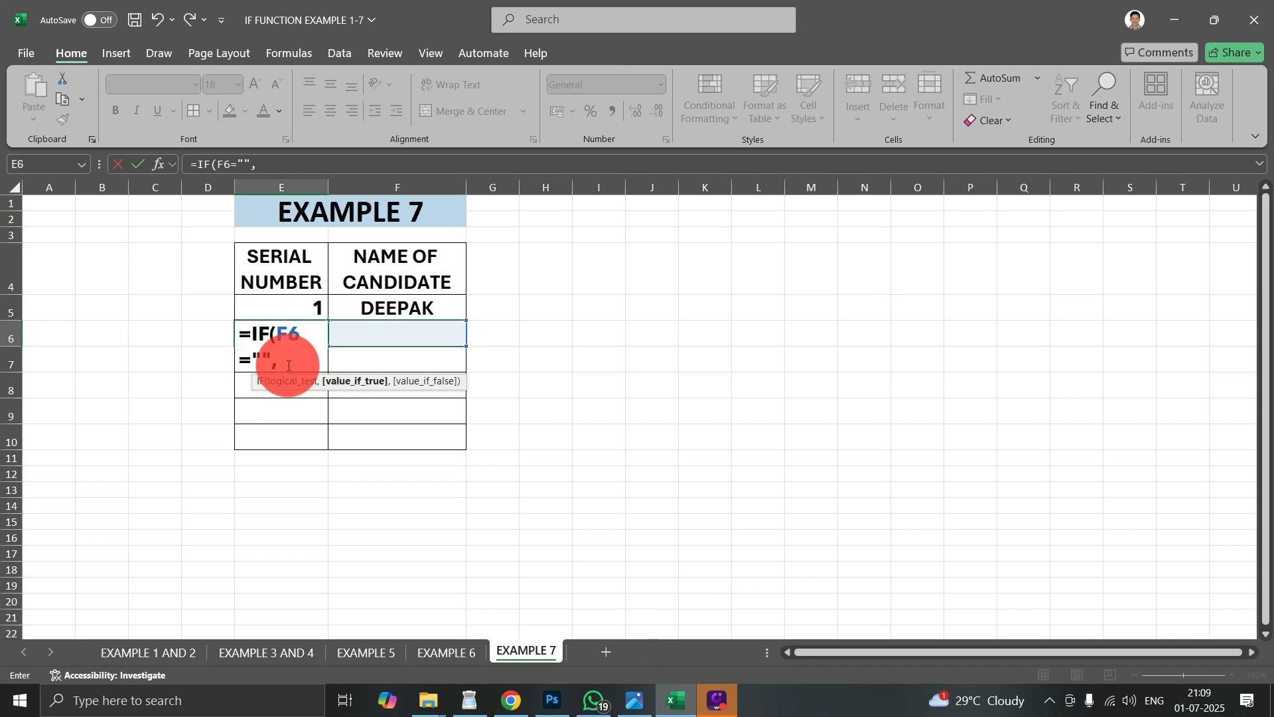
pyautogui.write('""')
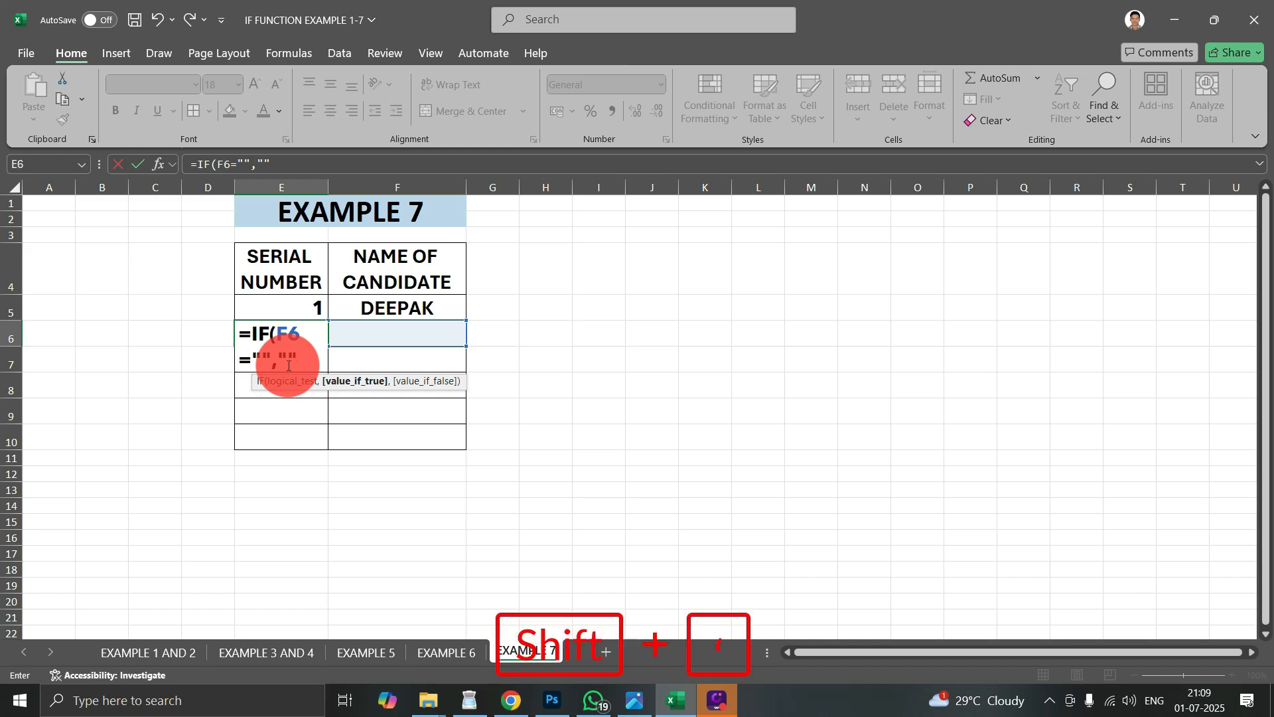
pyautogui.write(',')
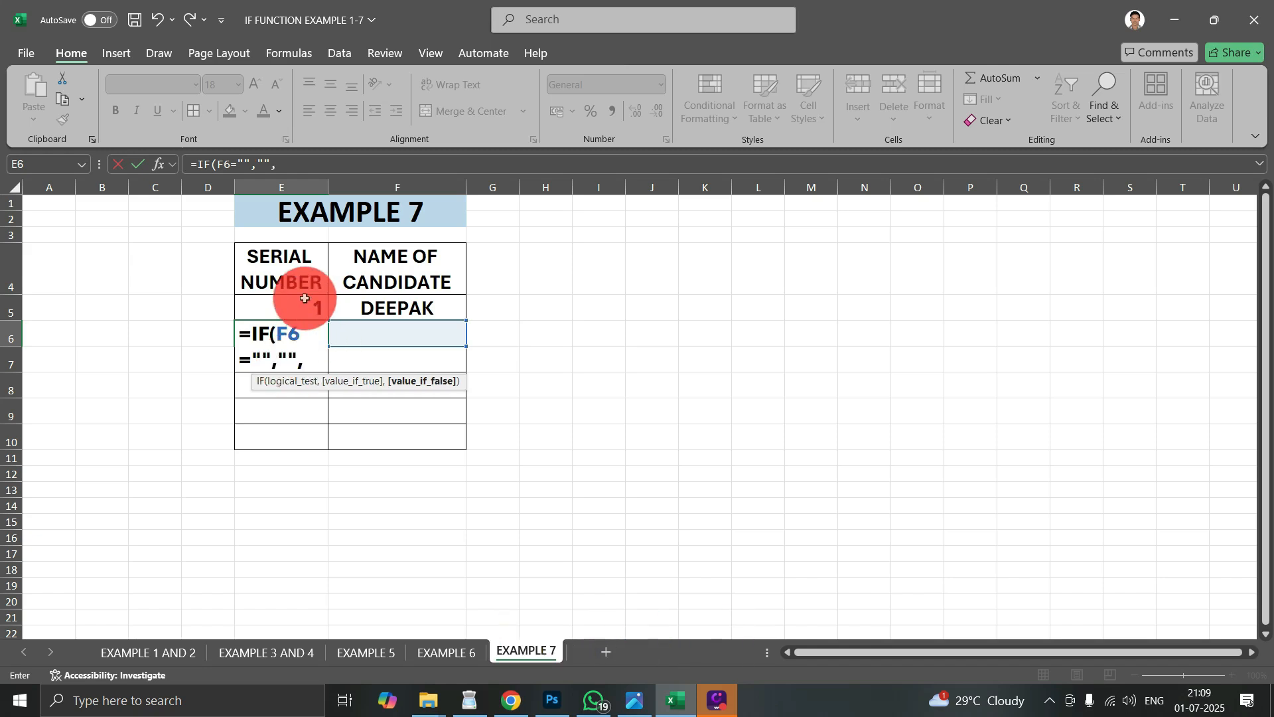
pyautogui.click(290, 308)
pyautogui.write('+1')
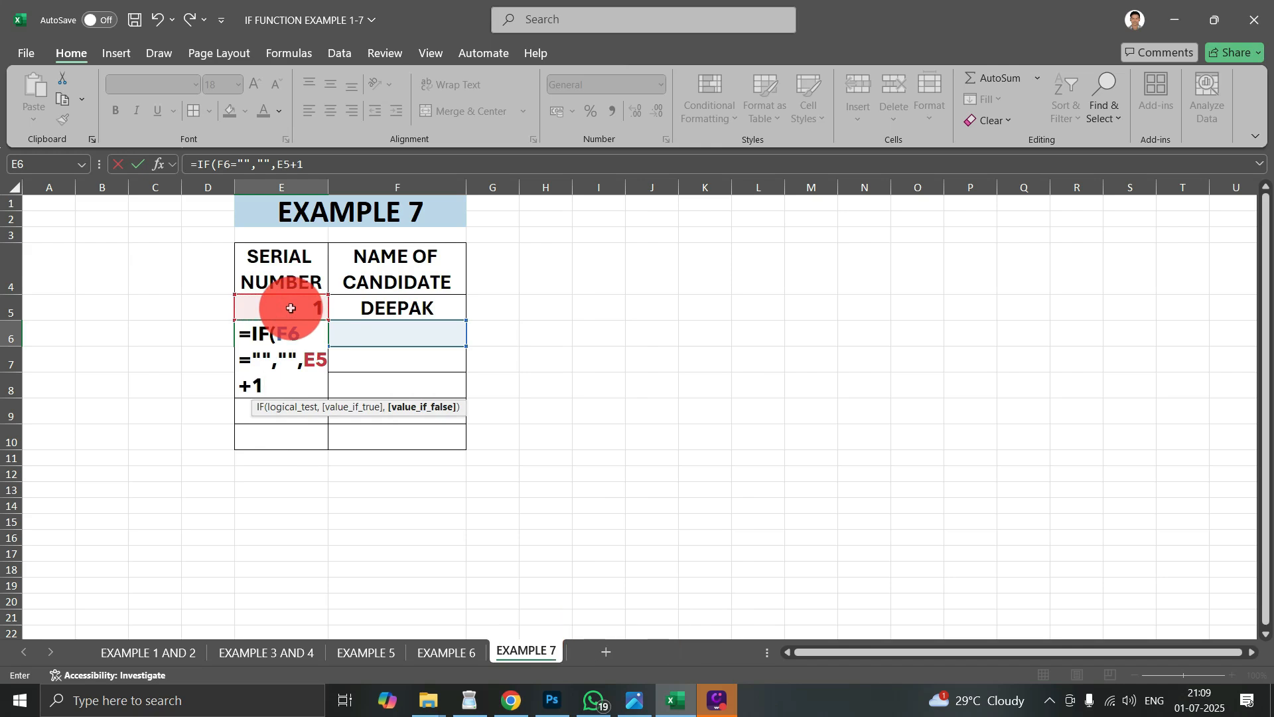
pyautogui.press('Return')
pyautogui.click(311, 332)
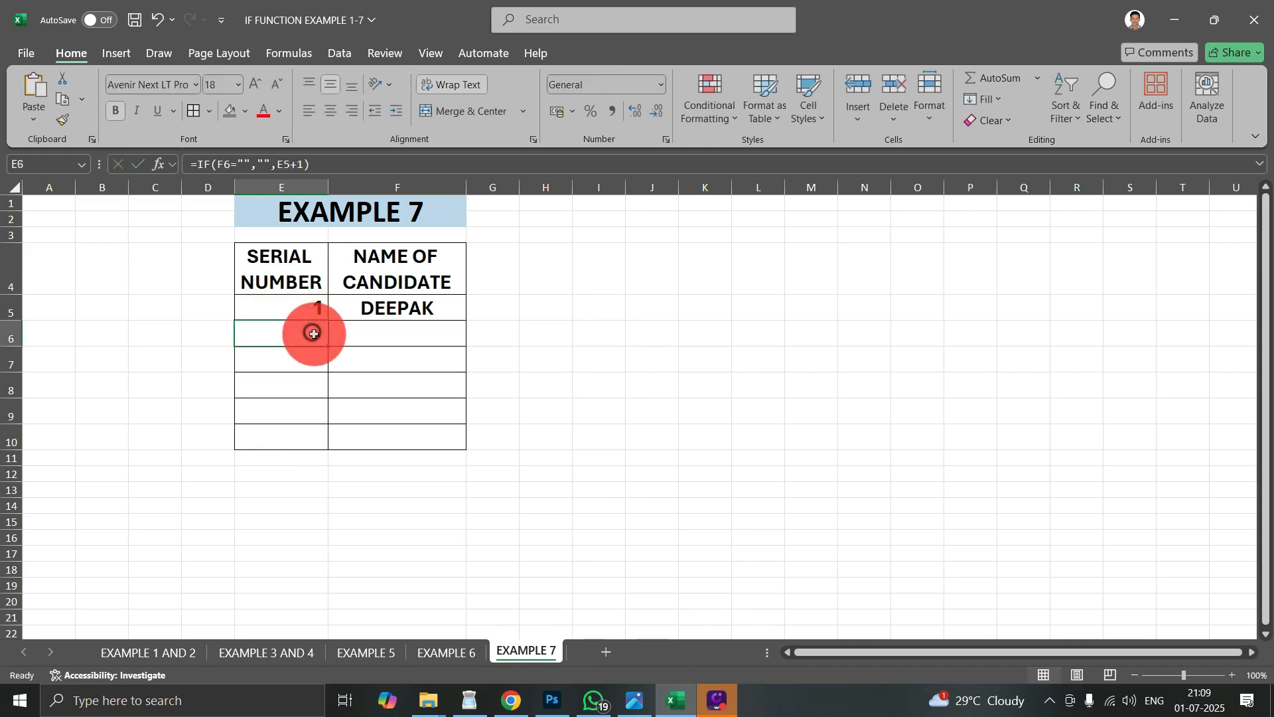
pyautogui.moveTo(326, 346); pyautogui.dragTo(322, 444)
# - Enter the second candidate's name in F6 to test the serial number formula in E6
pyautogui.click(414, 324)
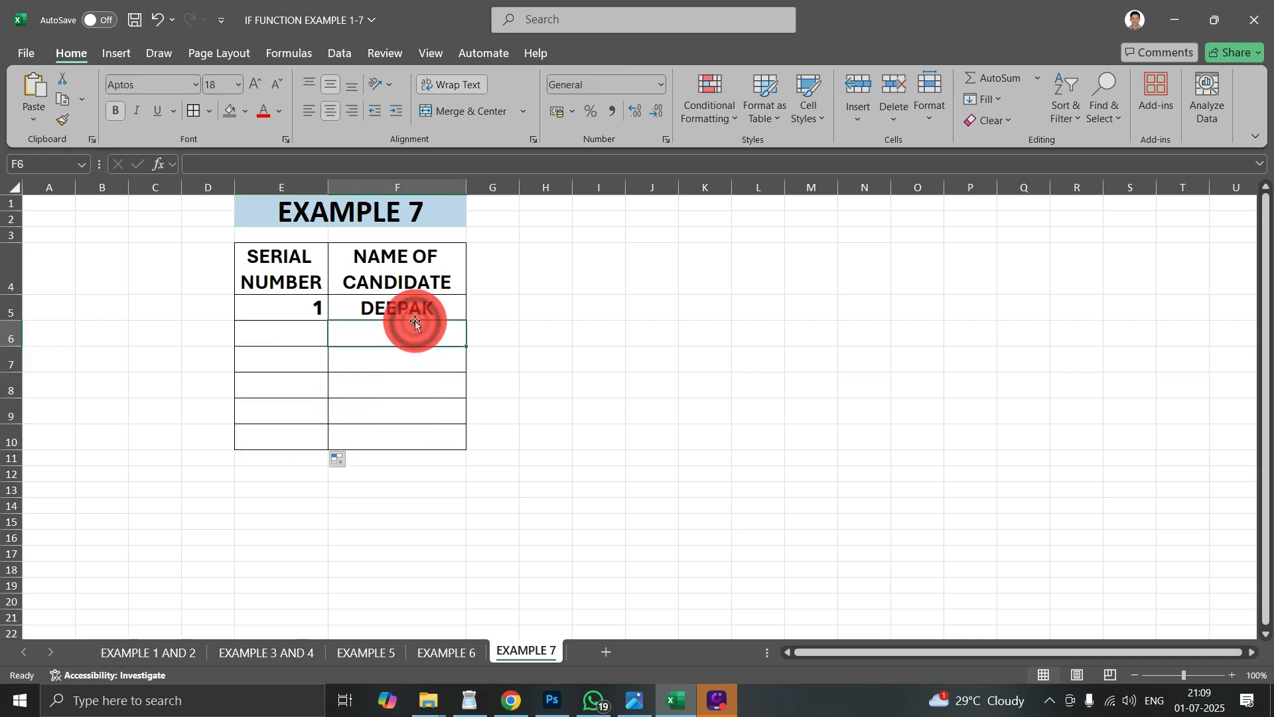
pyautogui.write('KUMAR')
pyautogui.press('Return')
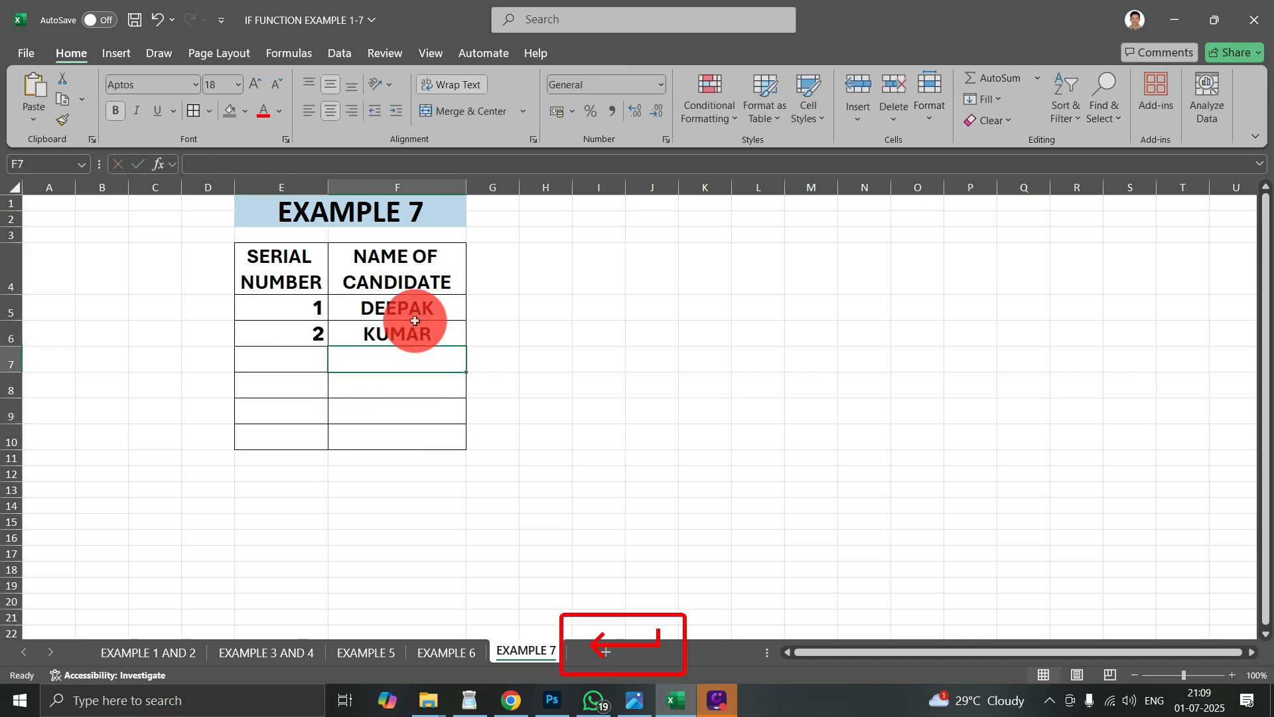
# - Enter LKR in F7 and repeat the first candidate's name in F8, F9 and F10
pyautogui.write('LA')
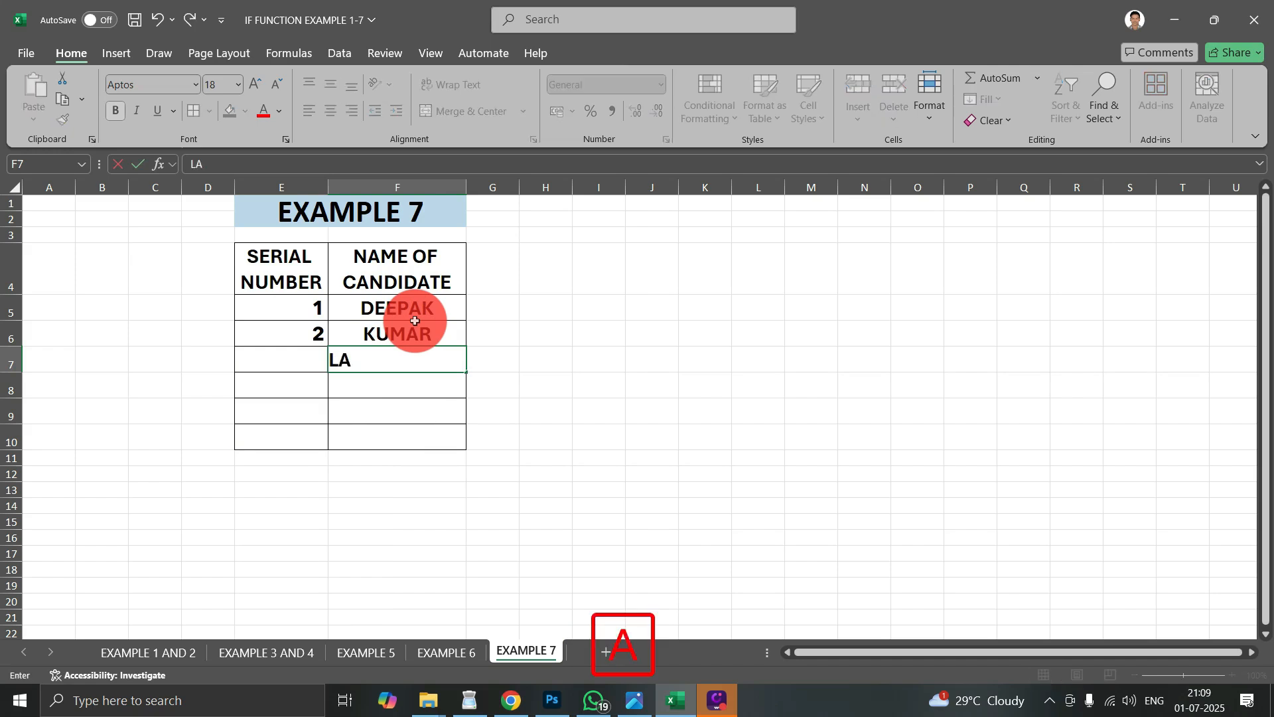
pyautogui.press('BackSpace')
pyautogui.write('KR')
pyautogui.press('Return')
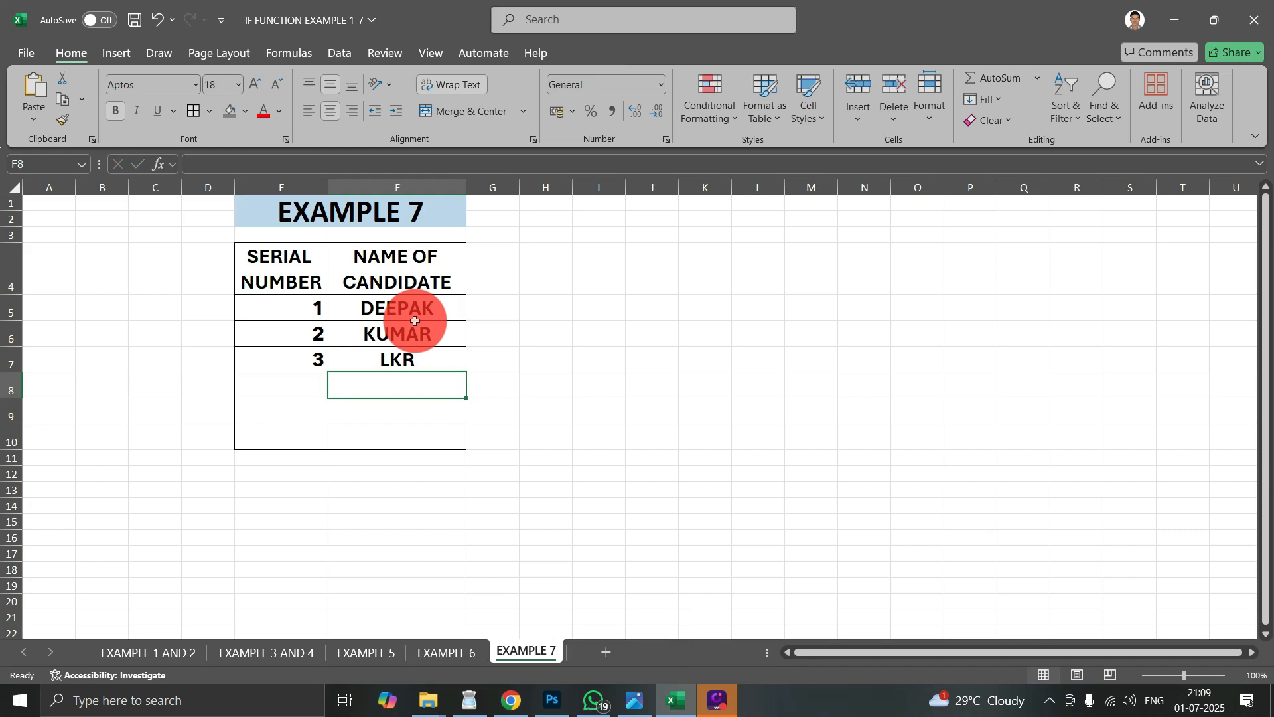
pyautogui.write('DEEPA')
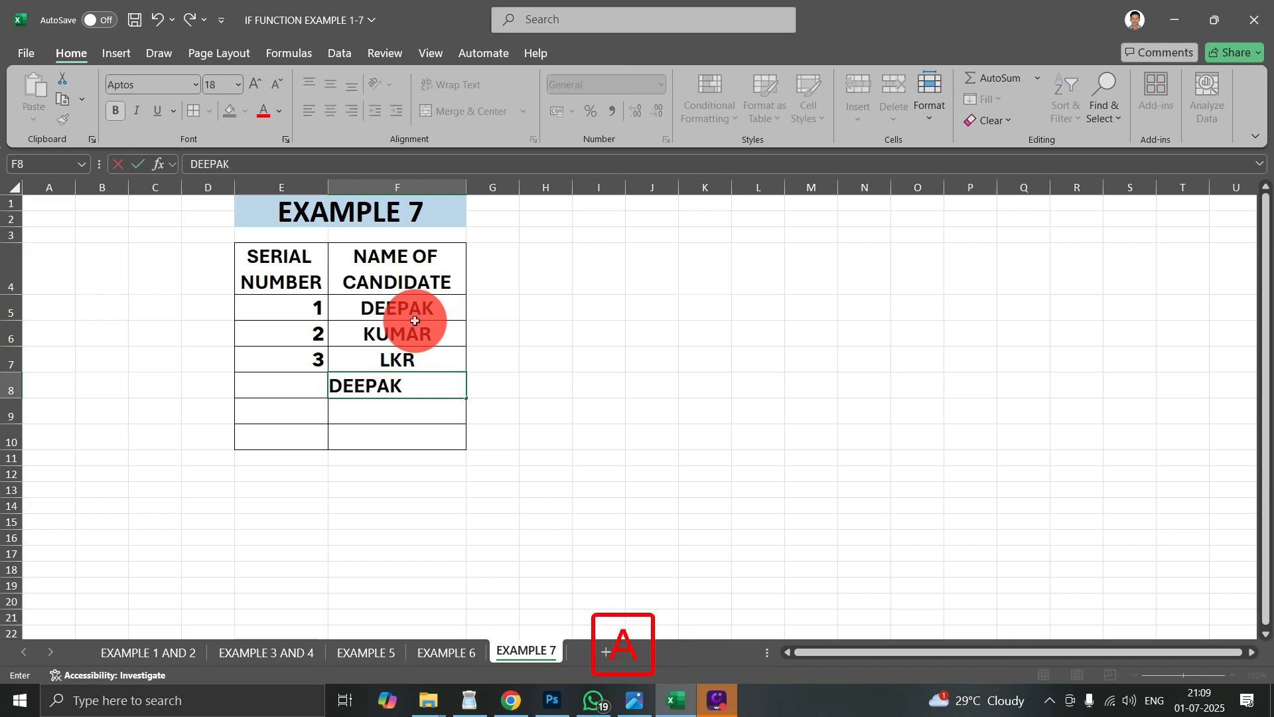
pyautogui.write('K')
pyautogui.press('Return')
pyautogui.write('D')
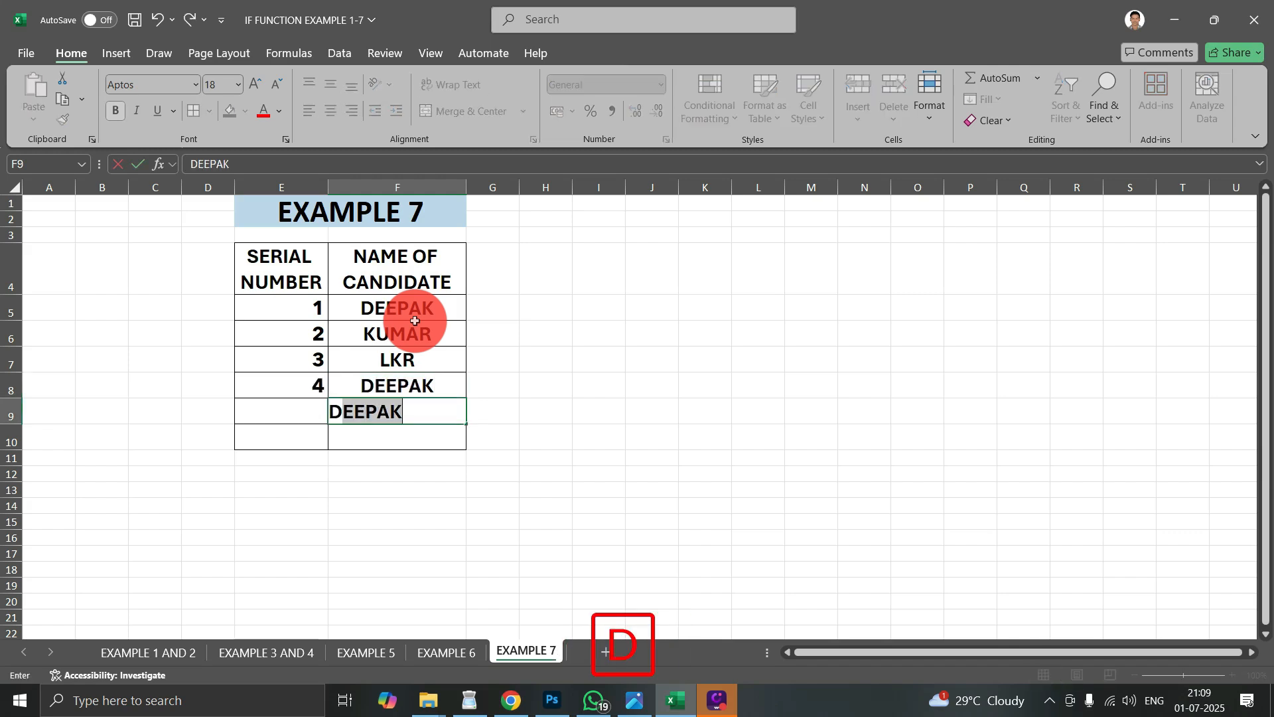
pyautogui.write('EEPAK')
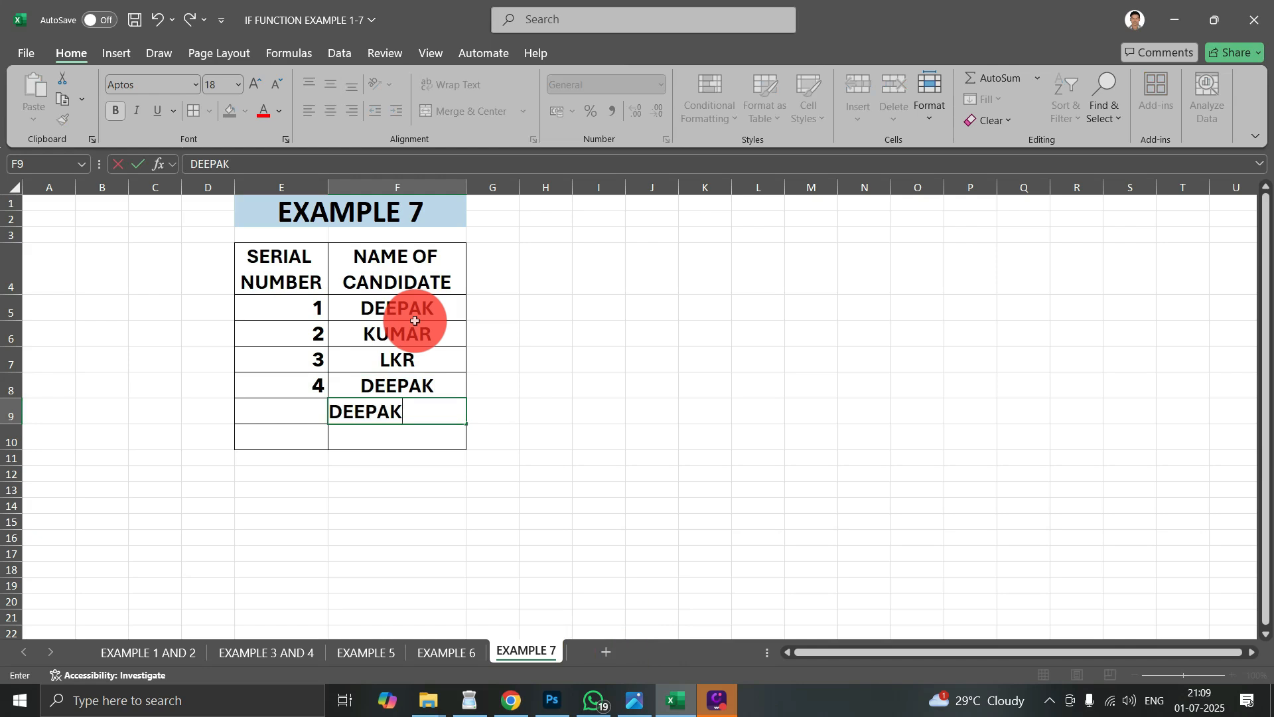
pyautogui.press('Return')
pyautogui.write('DEEPAK')
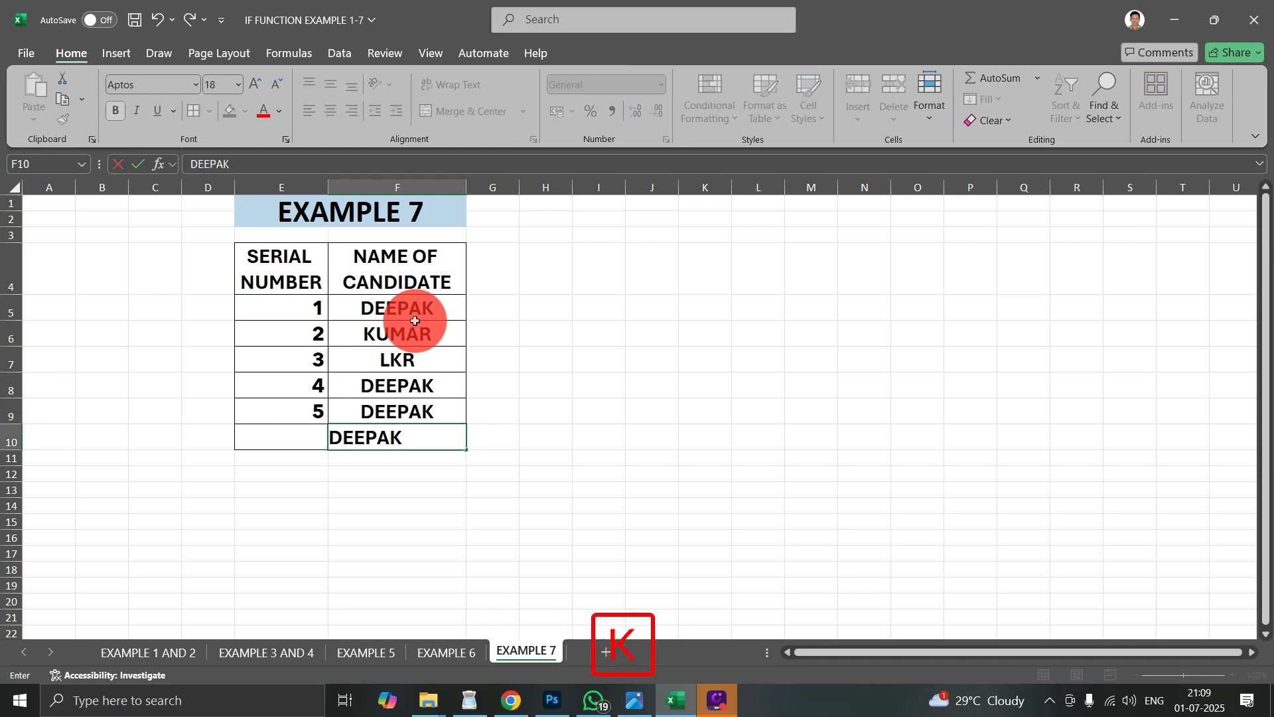
pyautogui.press('Return')
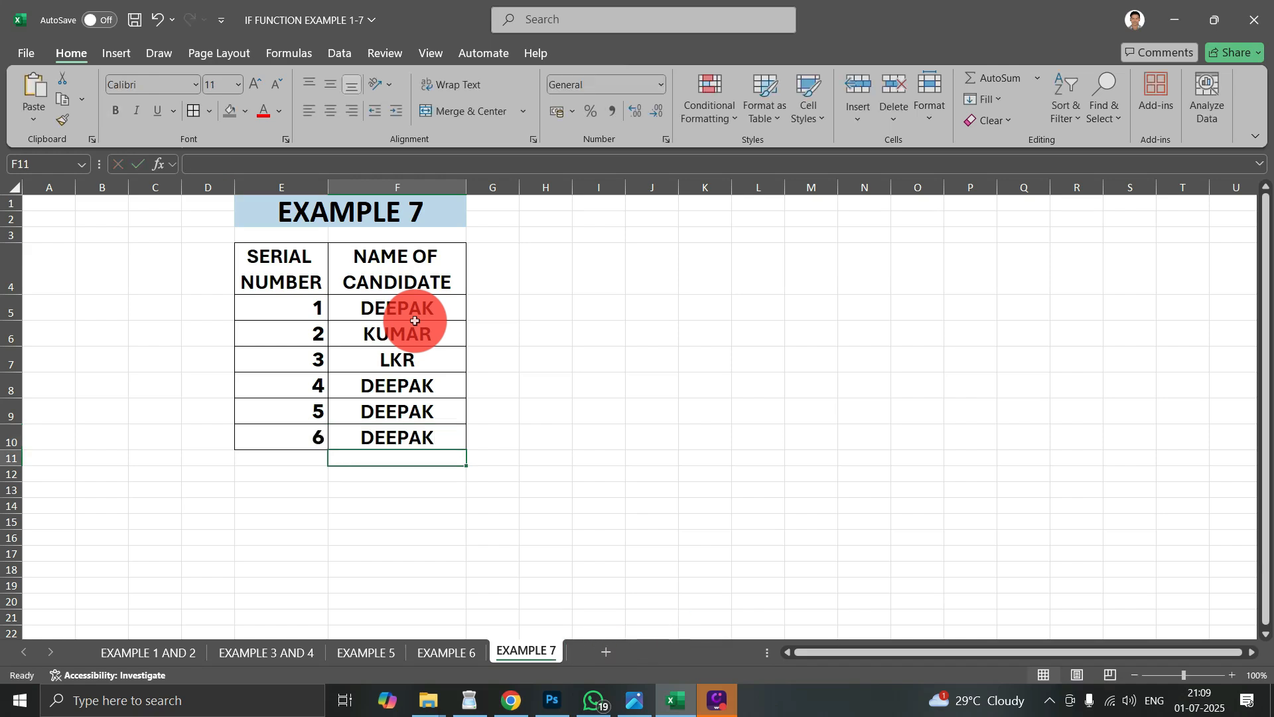
# - Clear the candidate names in F10, F7, F8 and F9 to test how the serial numbers respond
pyautogui.click(399, 444)
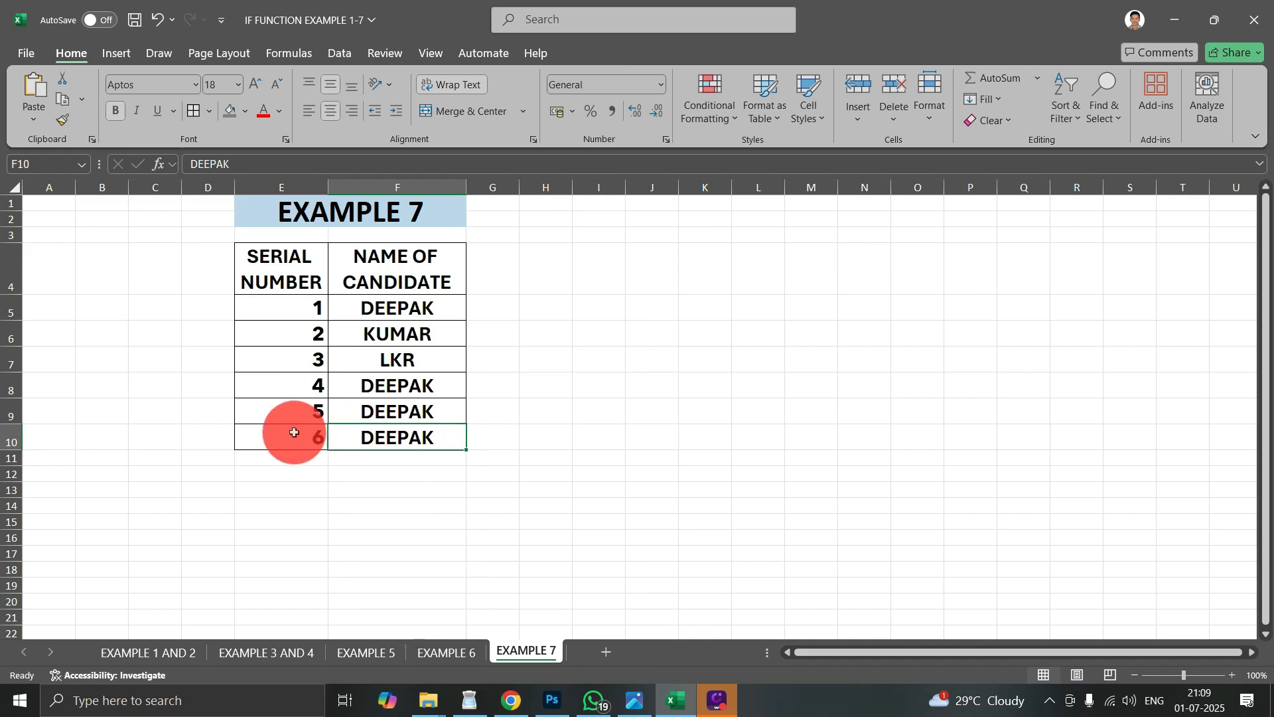
pyautogui.press('Delete')
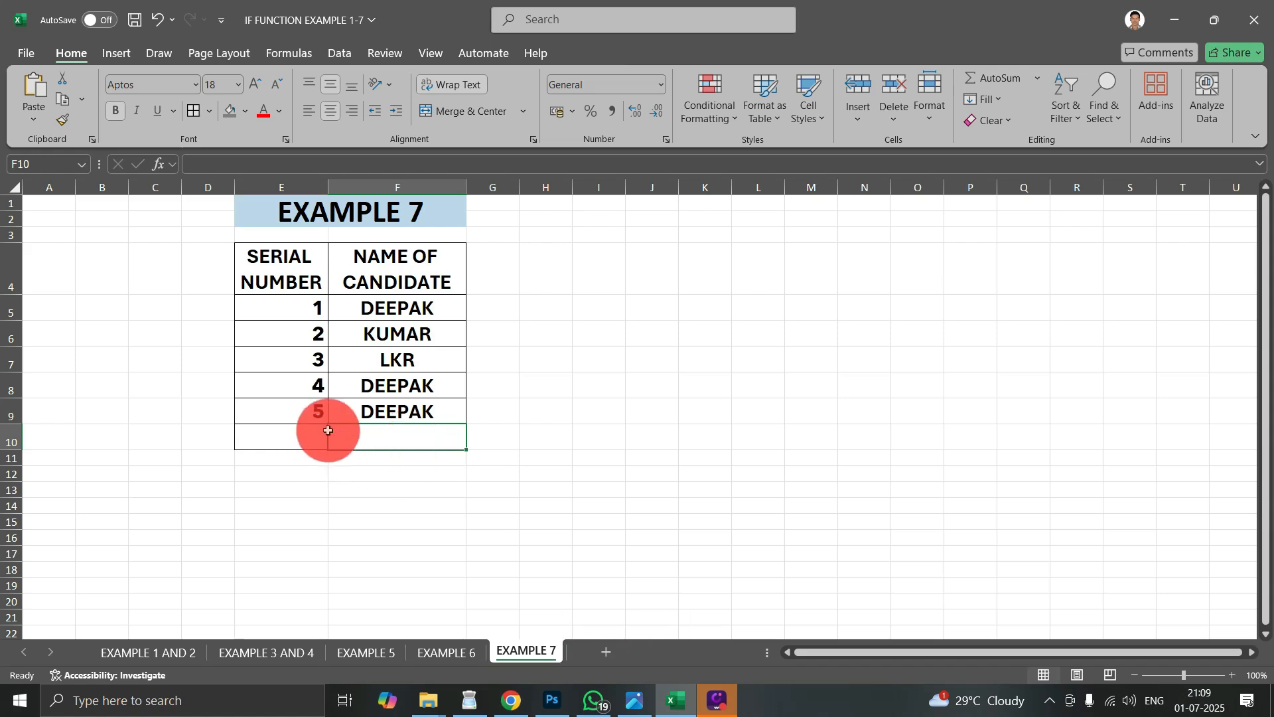
pyautogui.click(403, 360)
pyautogui.press('Delete')
pyautogui.click(391, 385)
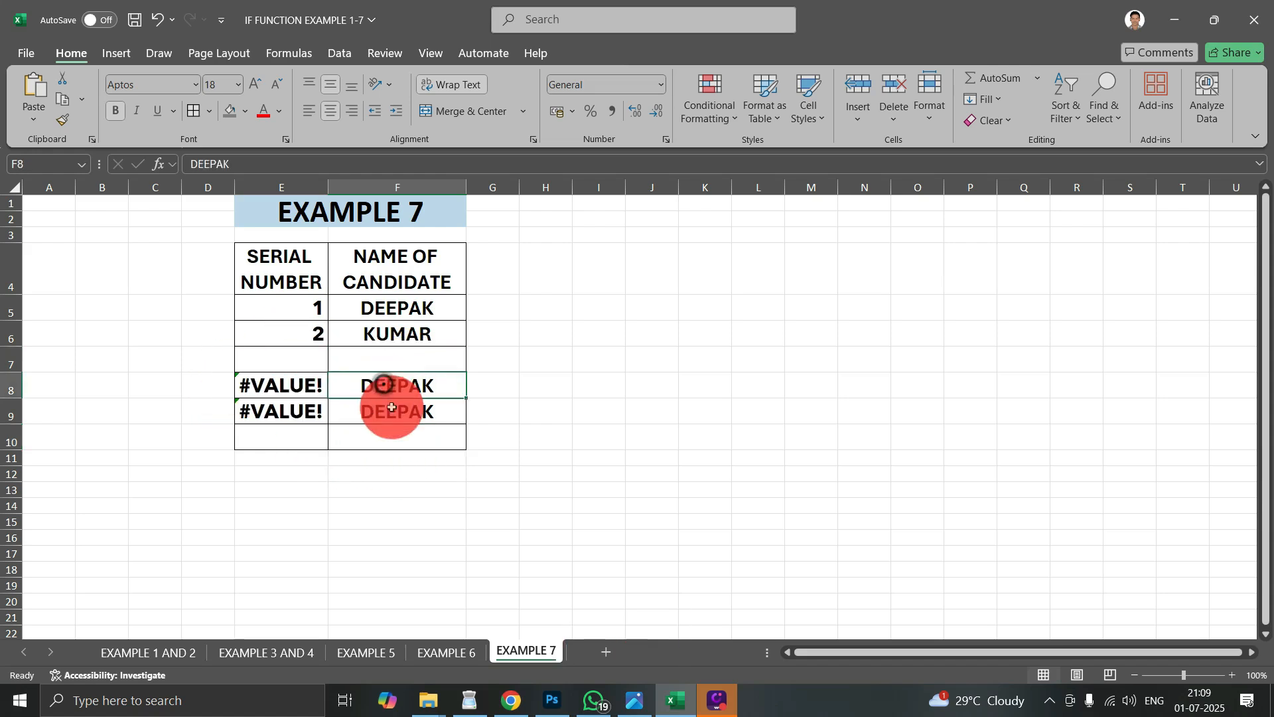
pyautogui.press('Delete')
pyautogui.click(382, 413)
pyautogui.press('Delete')
# - Enter the sample candidate names KL in F7, LHHL in F8 and HLHJ in F9
pyautogui.click(377, 362)
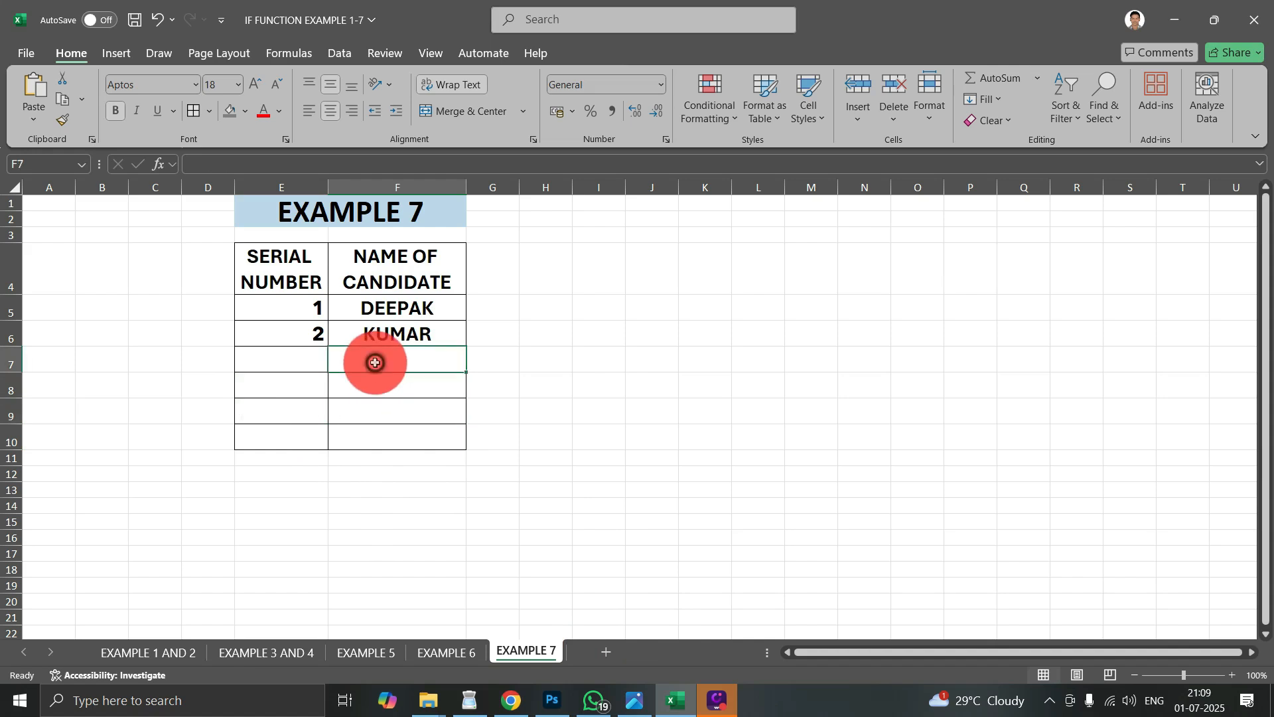
pyautogui.write('KL')
pyautogui.click(390, 390)
pyautogui.write('LHHL')
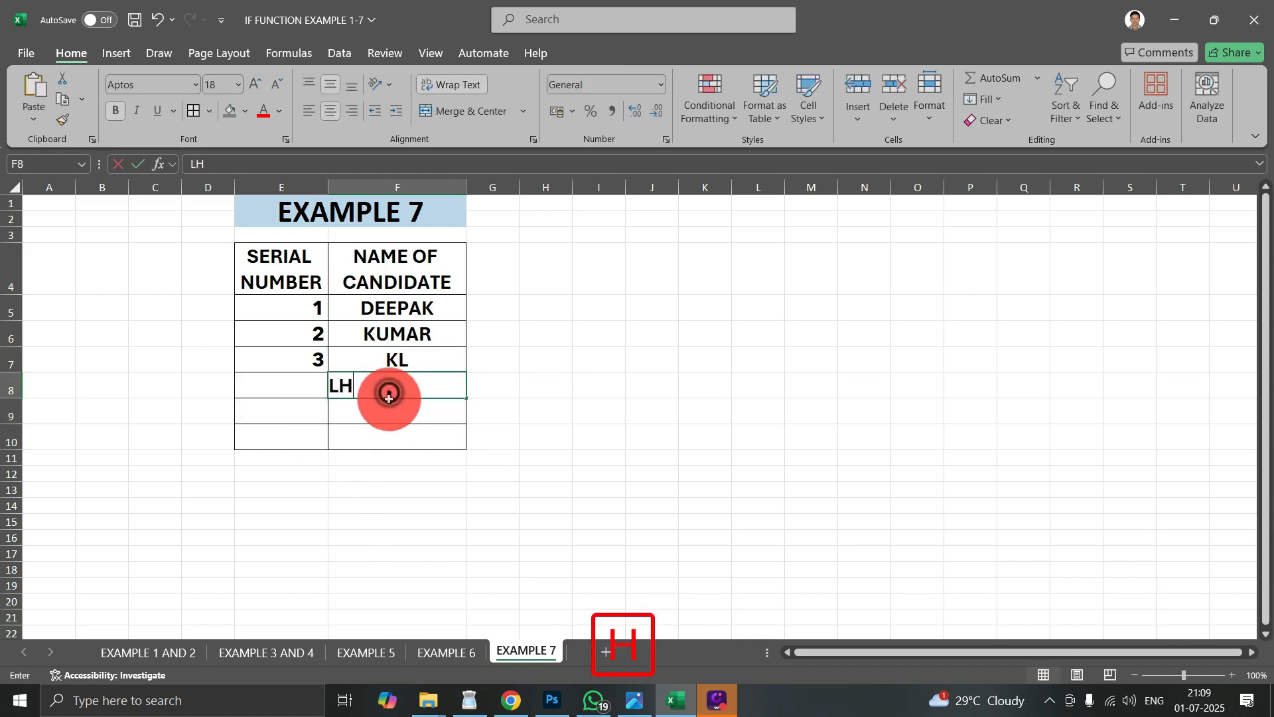
pyautogui.click(387, 425)
pyautogui.write('HLHJ')
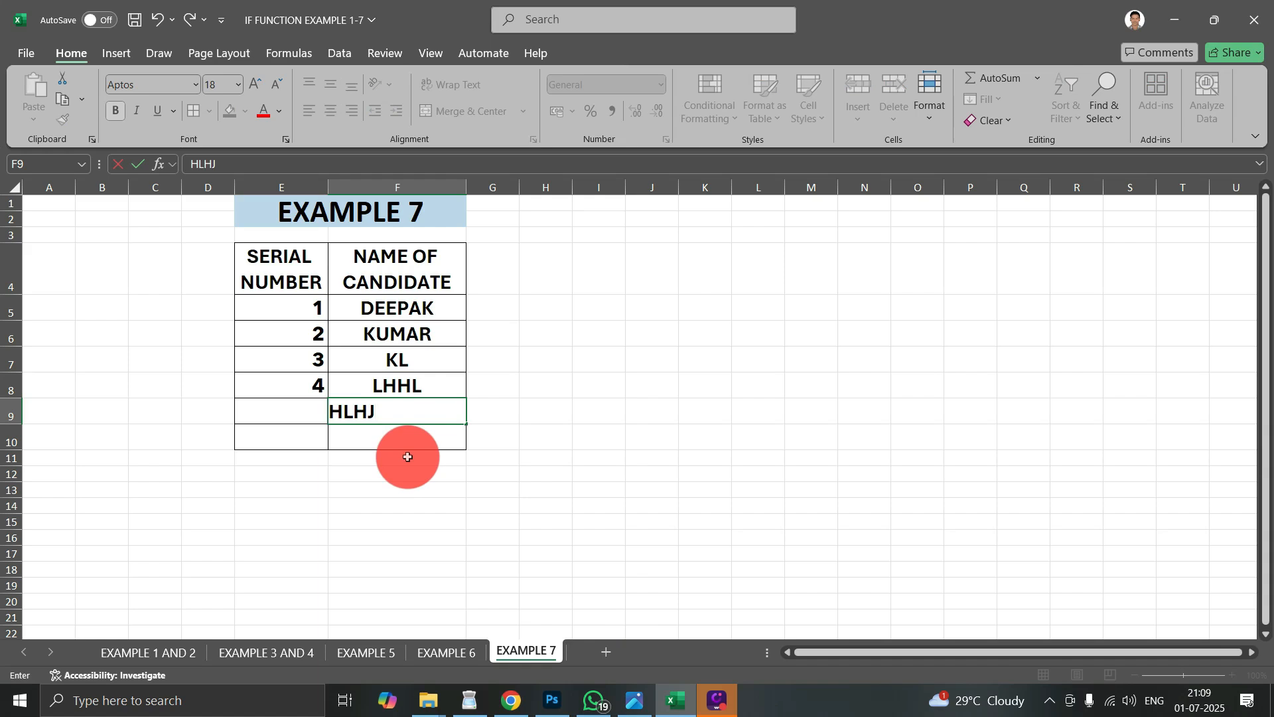
pyautogui.press('Return')
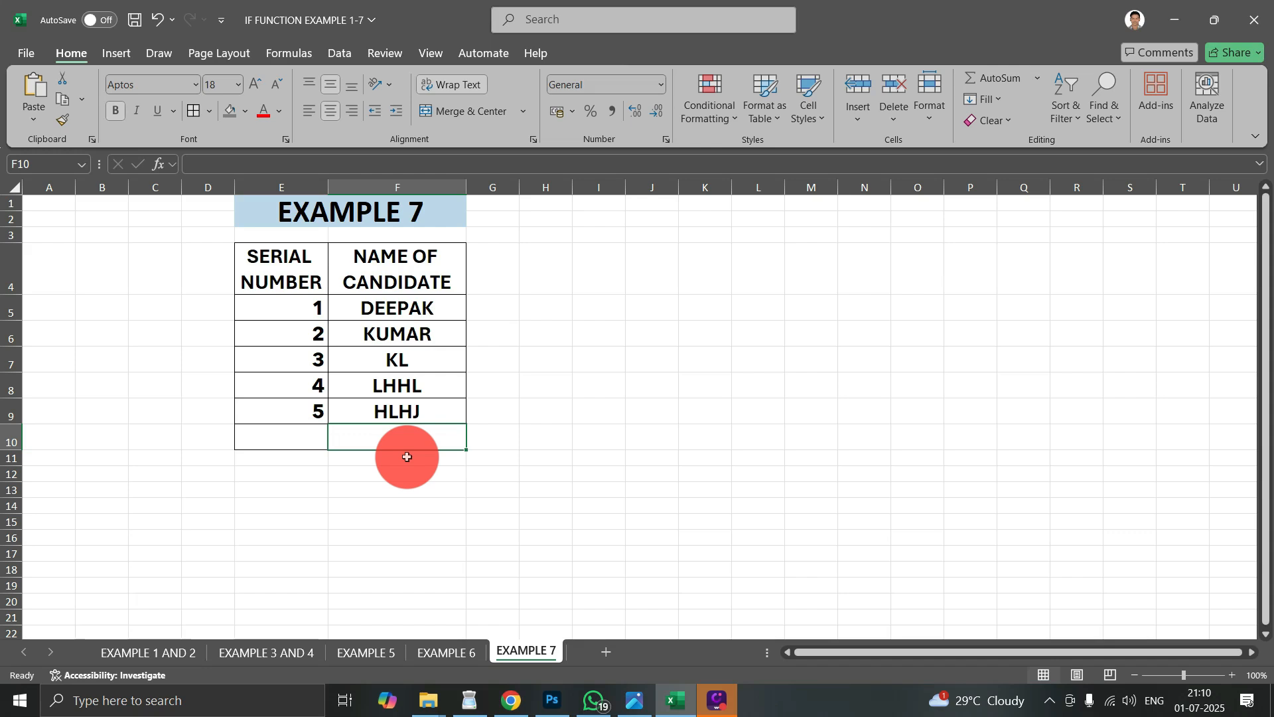
# - Review the worksheets for Examples 1 to 7, finishing on the EXAMPLE 1 AND 2 sheet
pyautogui.click(296, 649)
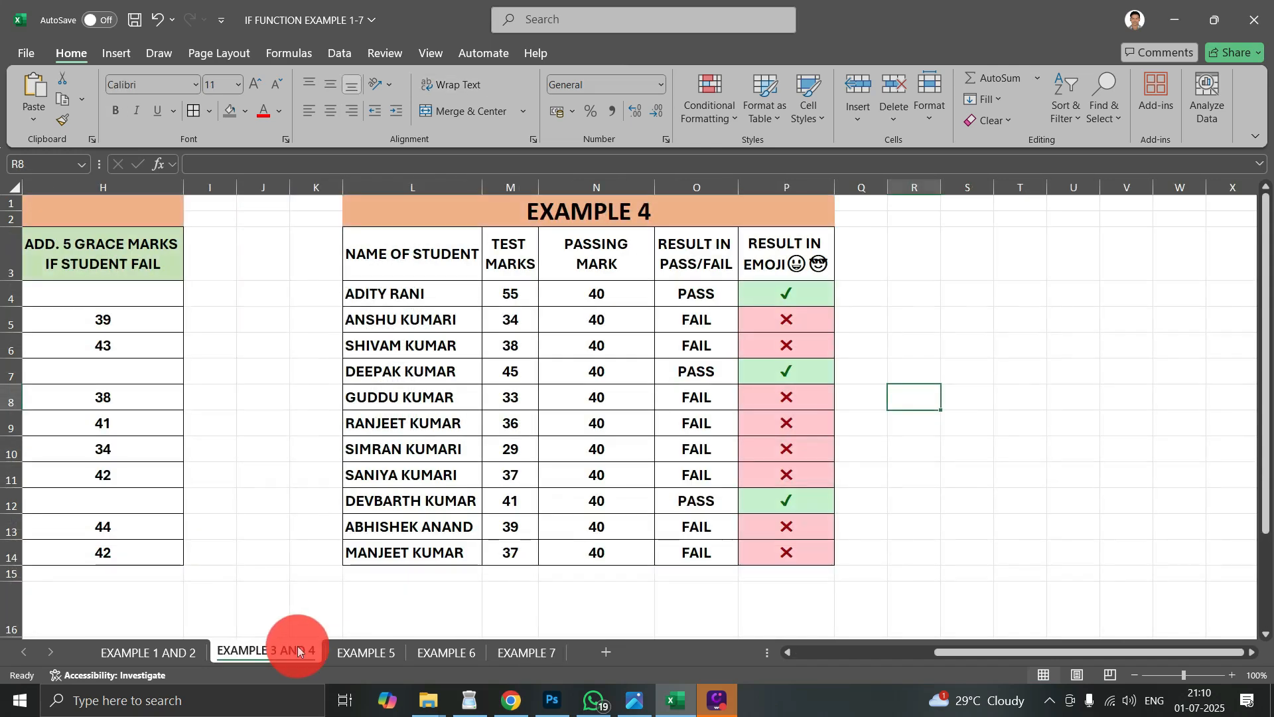
pyautogui.click(373, 659)
pyautogui.click(177, 653)
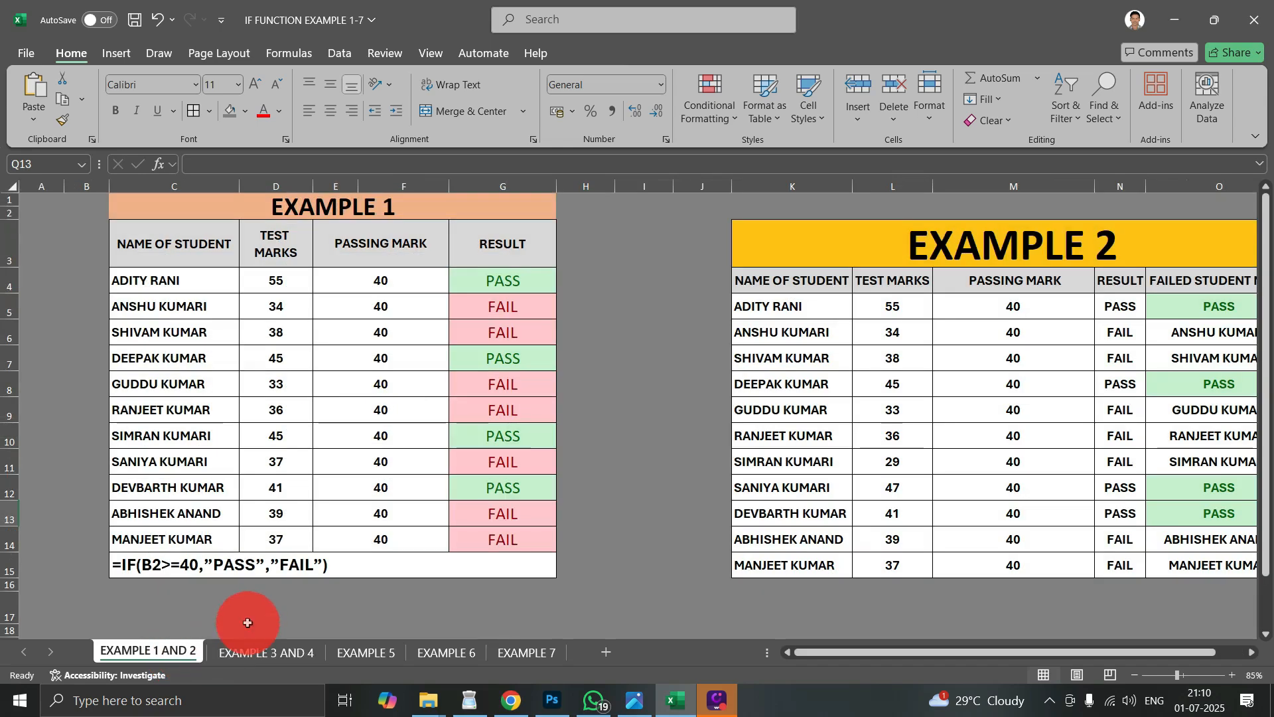
pyautogui.click(278, 652)
pyautogui.click(372, 652)
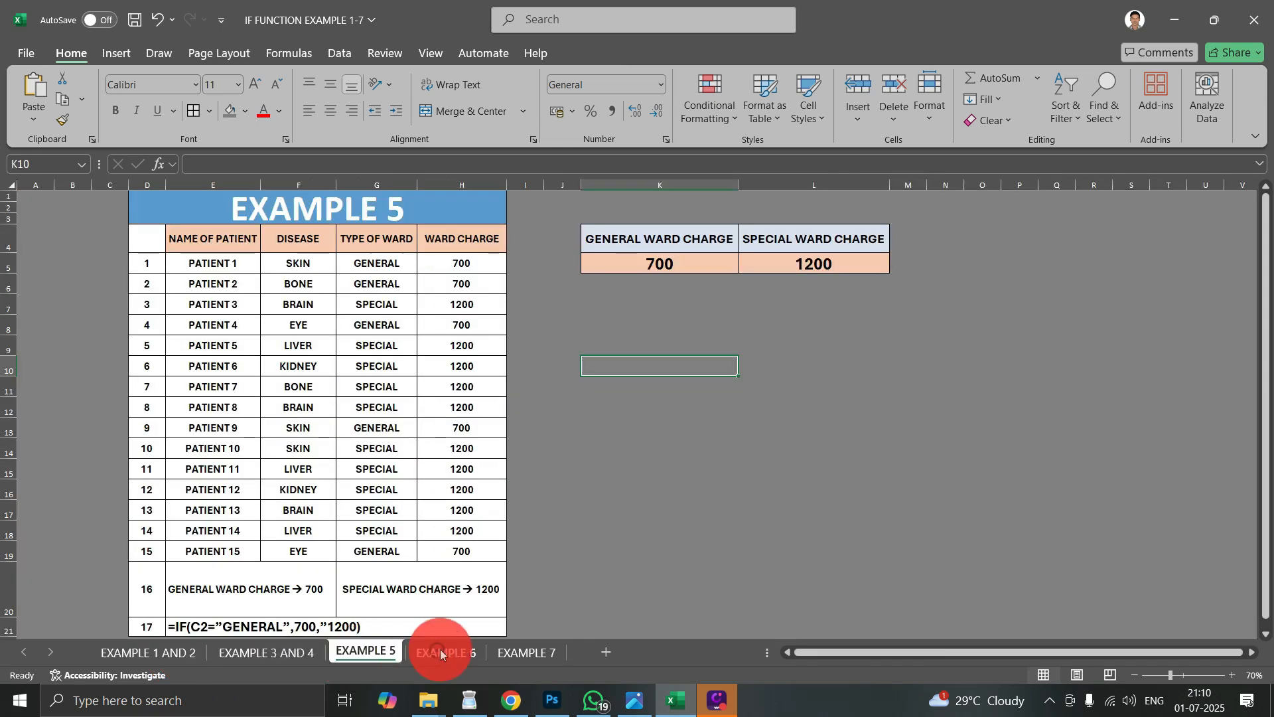
pyautogui.click(452, 652)
pyautogui.click(526, 649)
pyautogui.click(259, 653)
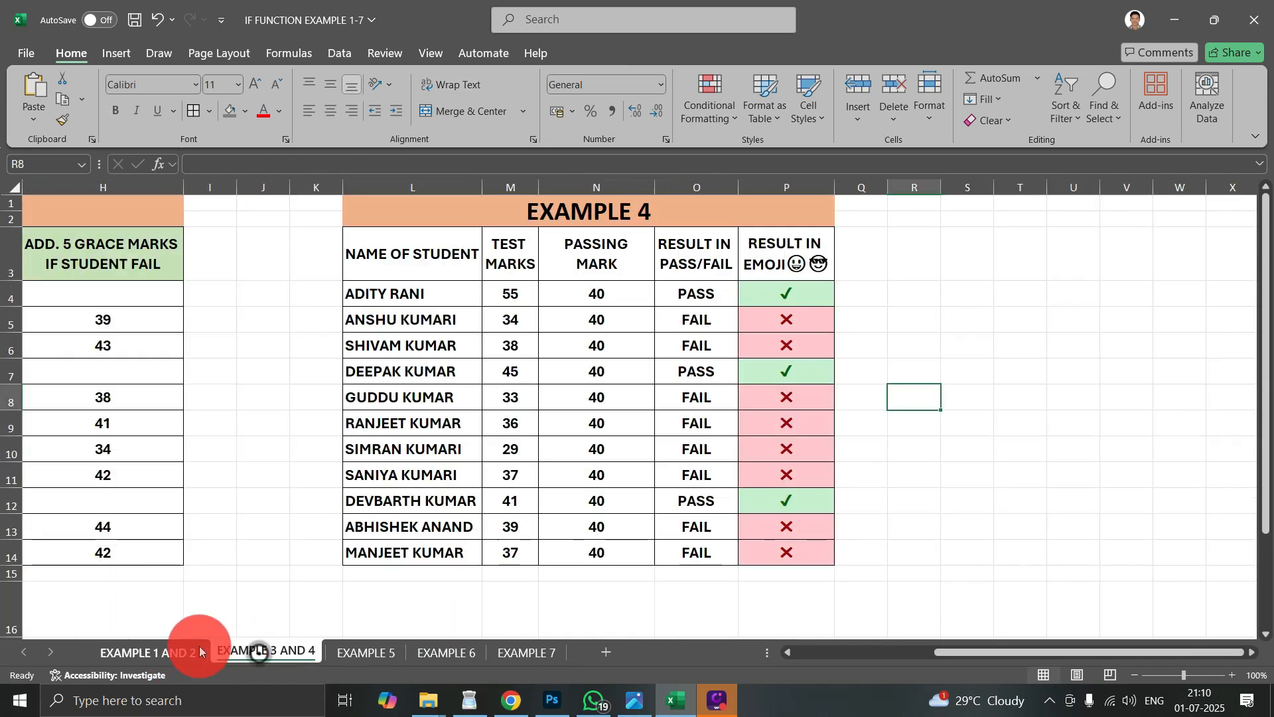
pyautogui.click(179, 653)
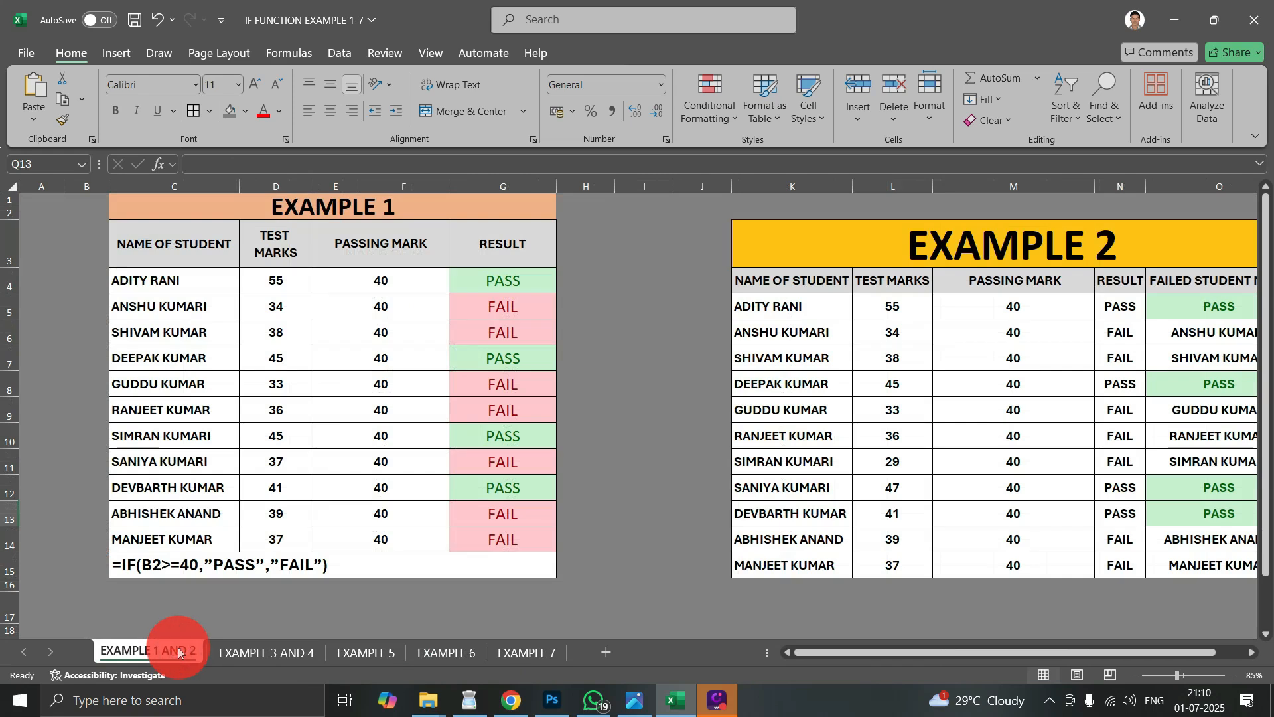